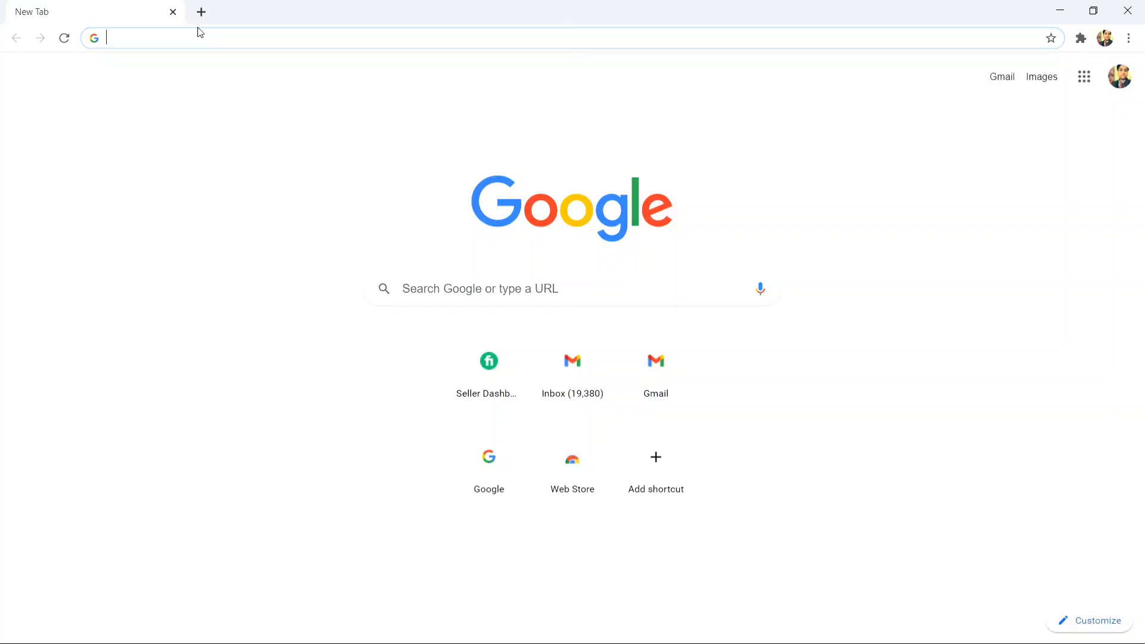
Search Google for incometaxindiaefiling, open the e-Filing home page and dismiss its announcement
text(ind)
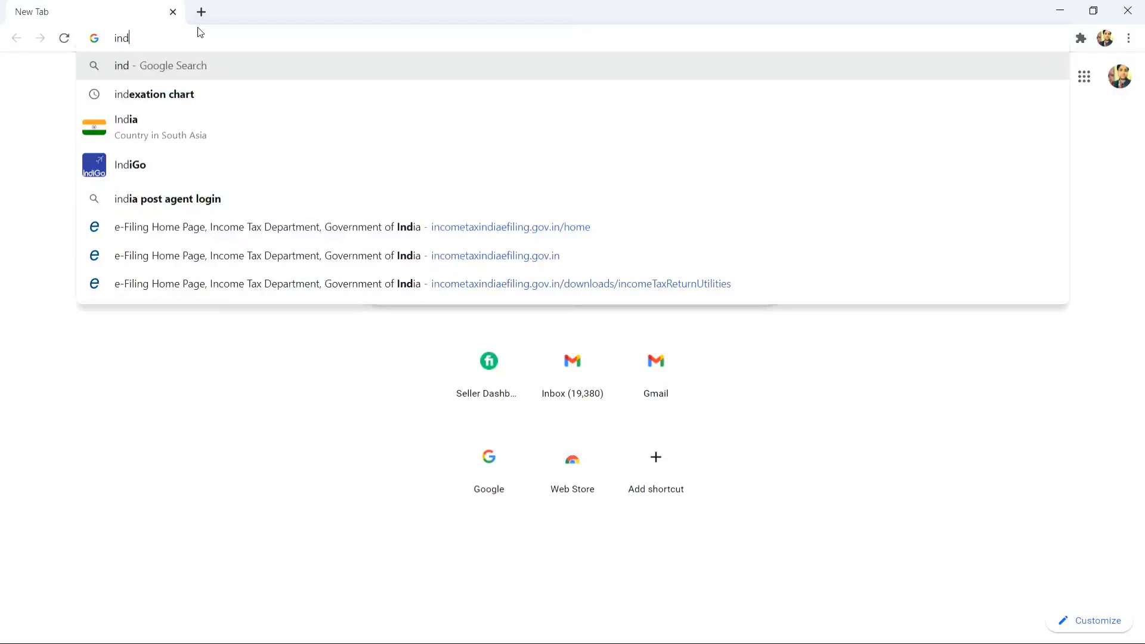
key(BackSpace)
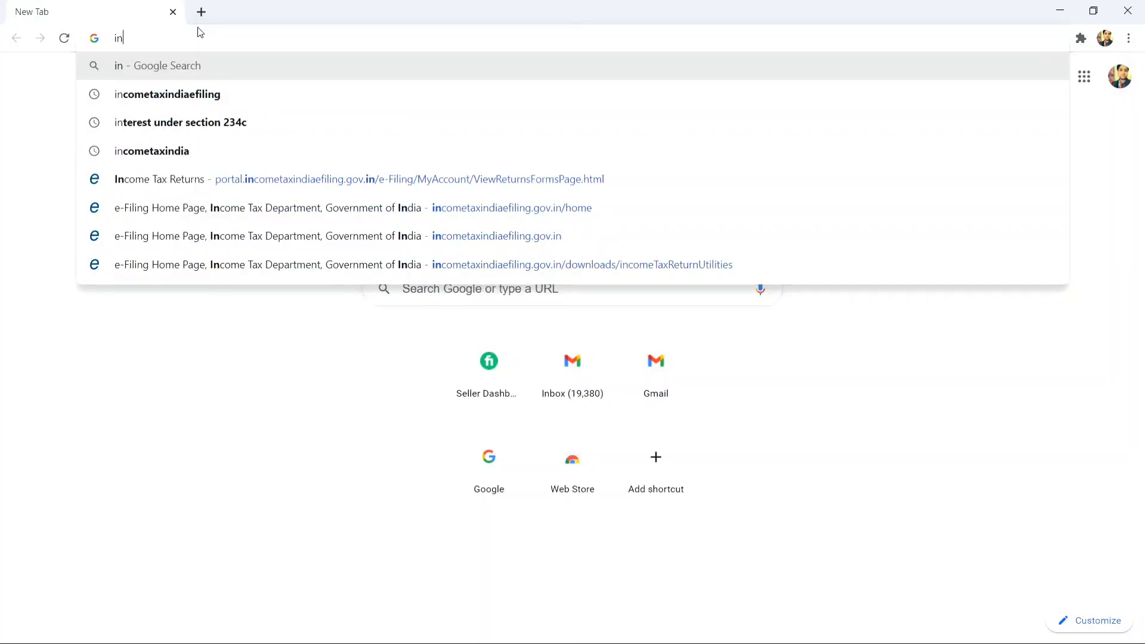
key(Down)
key(Return)
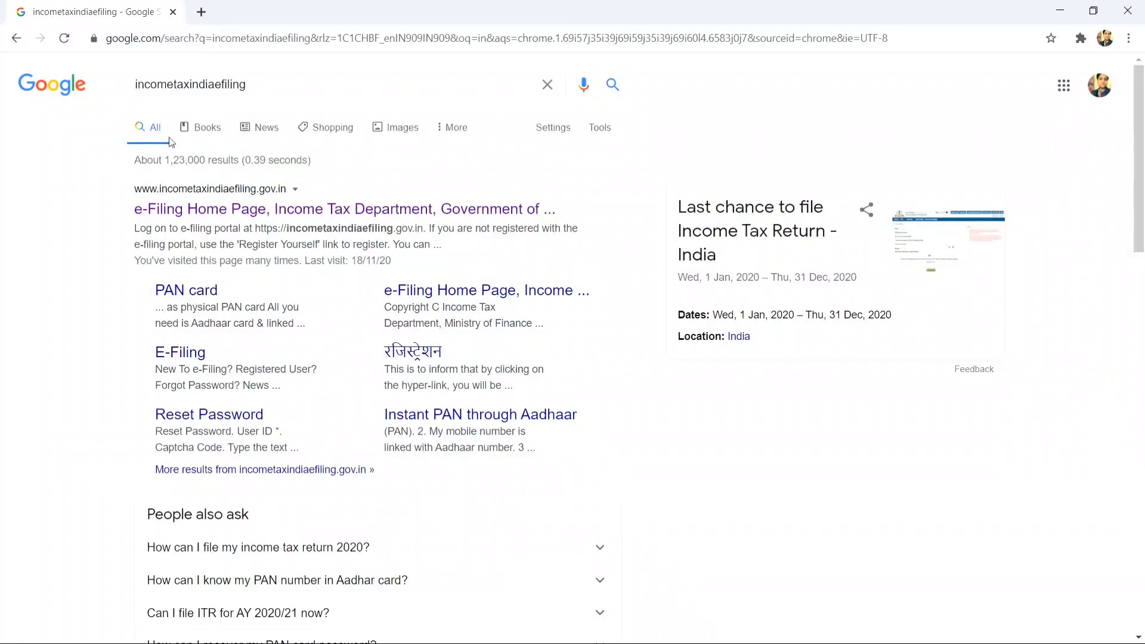
click(277, 216)
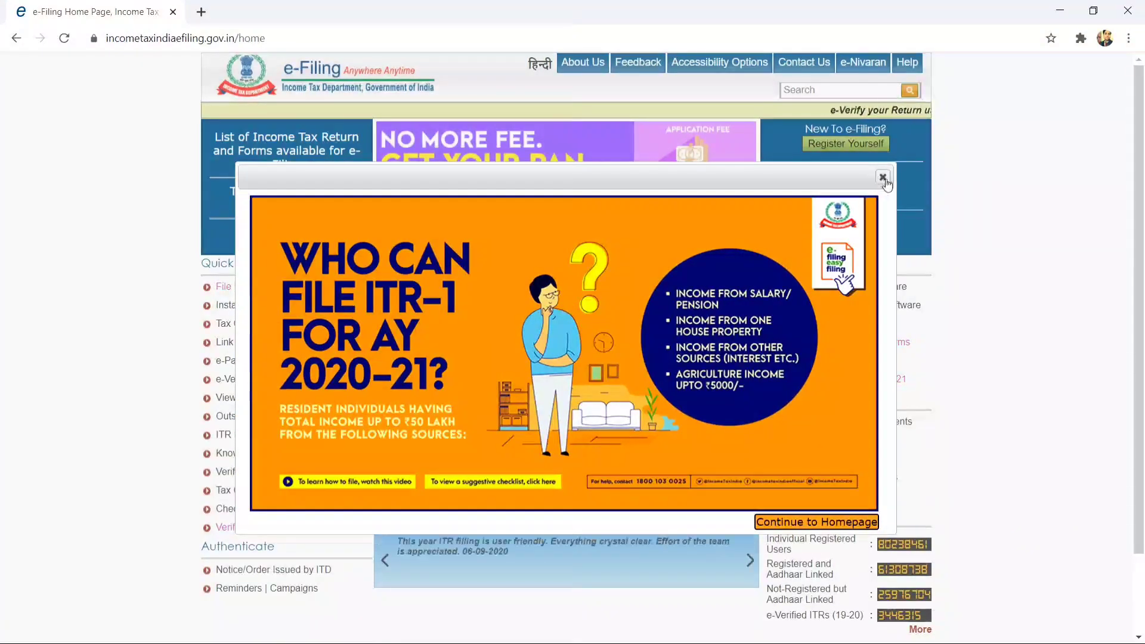
click(882, 179)
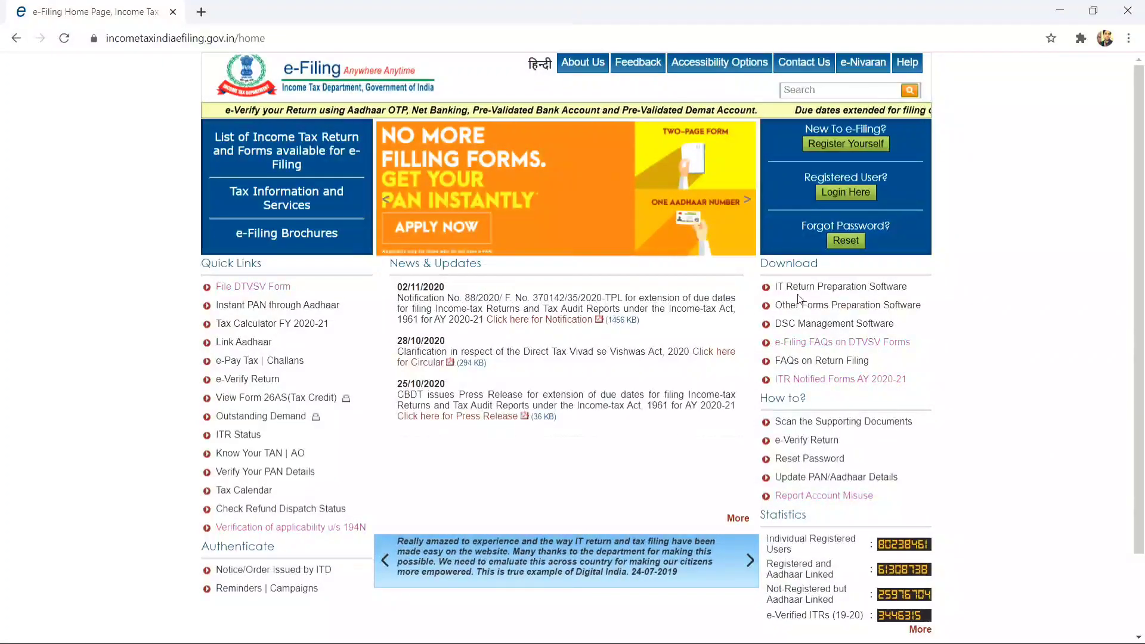
Open the IT Return Preparation Software downloads, accept the important note and highlight the release date of the ITR 3 Java utility
click(832, 292)
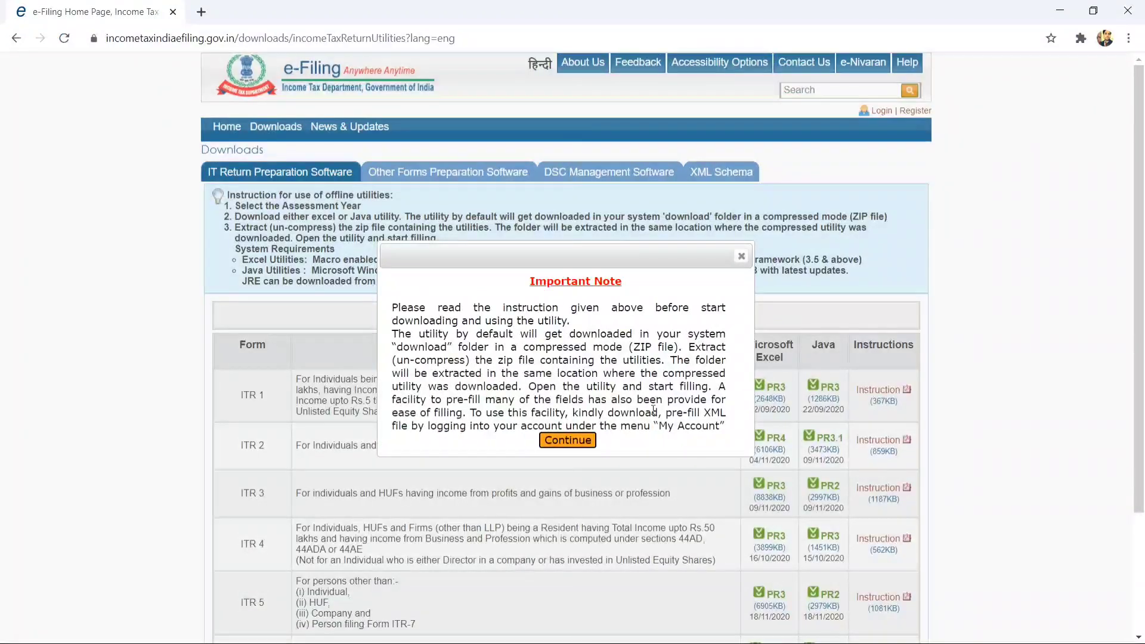
click(585, 442)
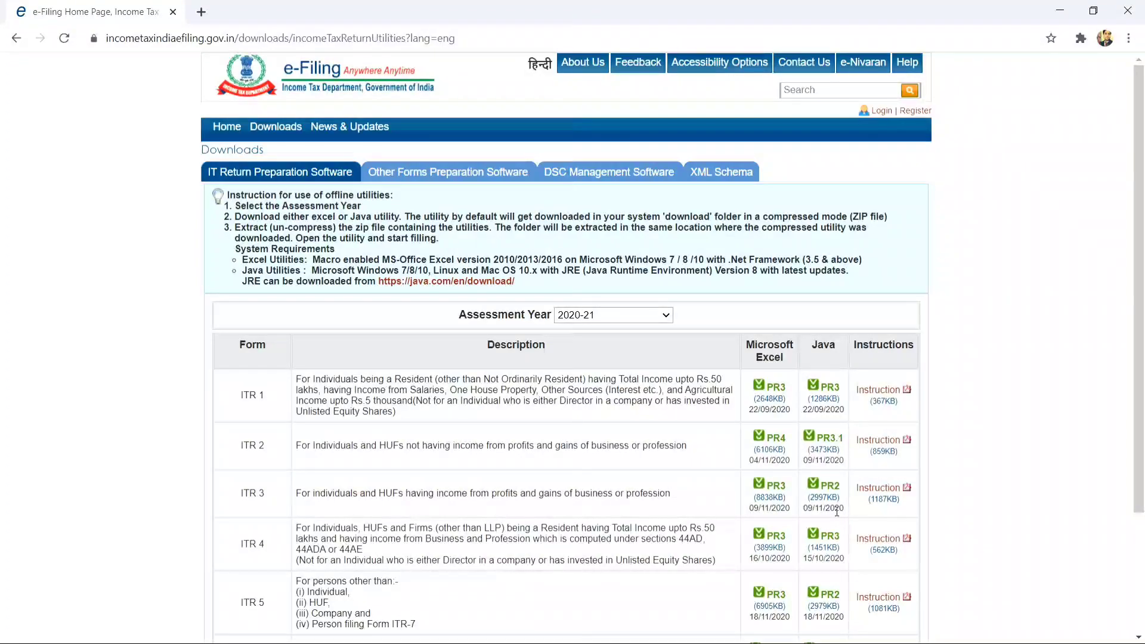
drag(805, 508, 843, 506)
Switch to File Explorer and launch the ITR utility by running ITR.bat from the ITR-3_2020 folder
key(alt+Tab)
key(alt+Tab)
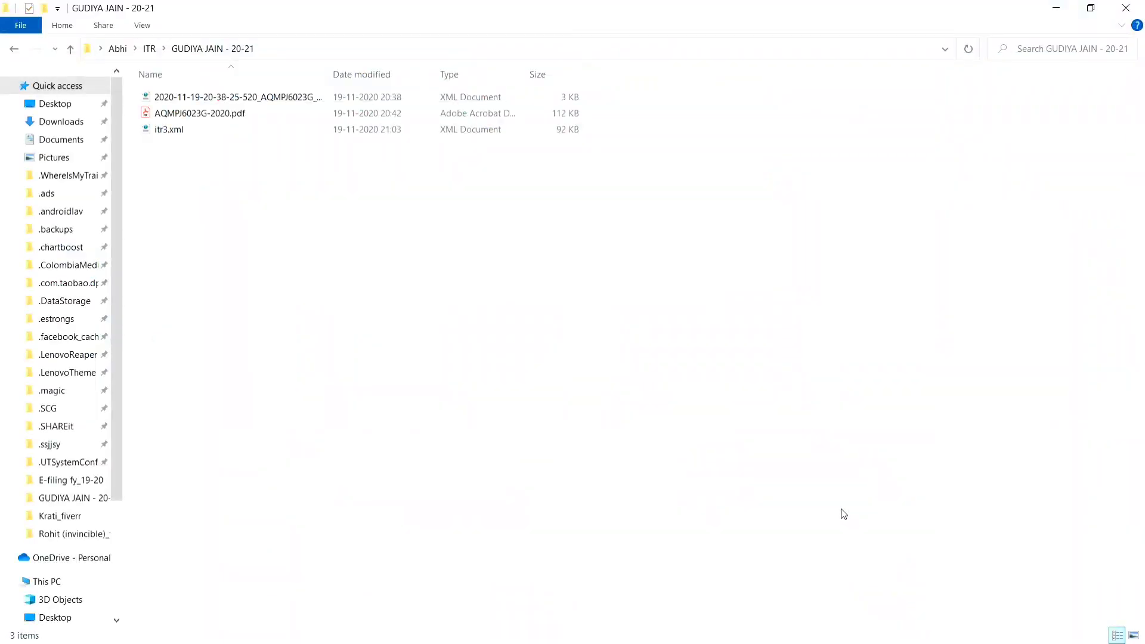
click(249, 53)
key(Escape)
click(150, 49)
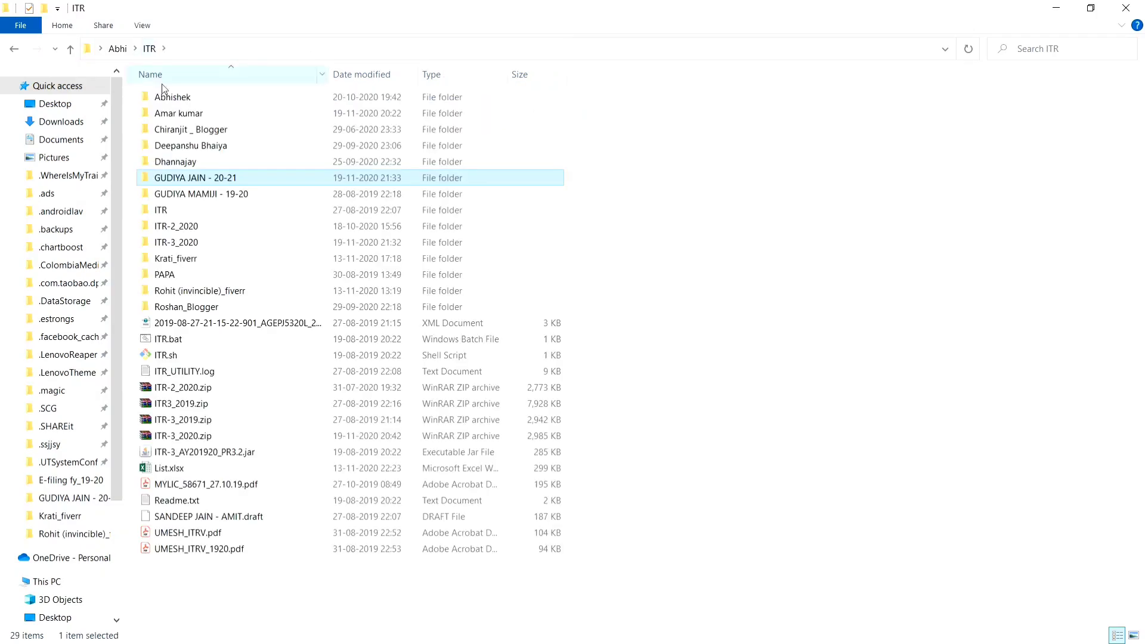
double_click(172, 242)
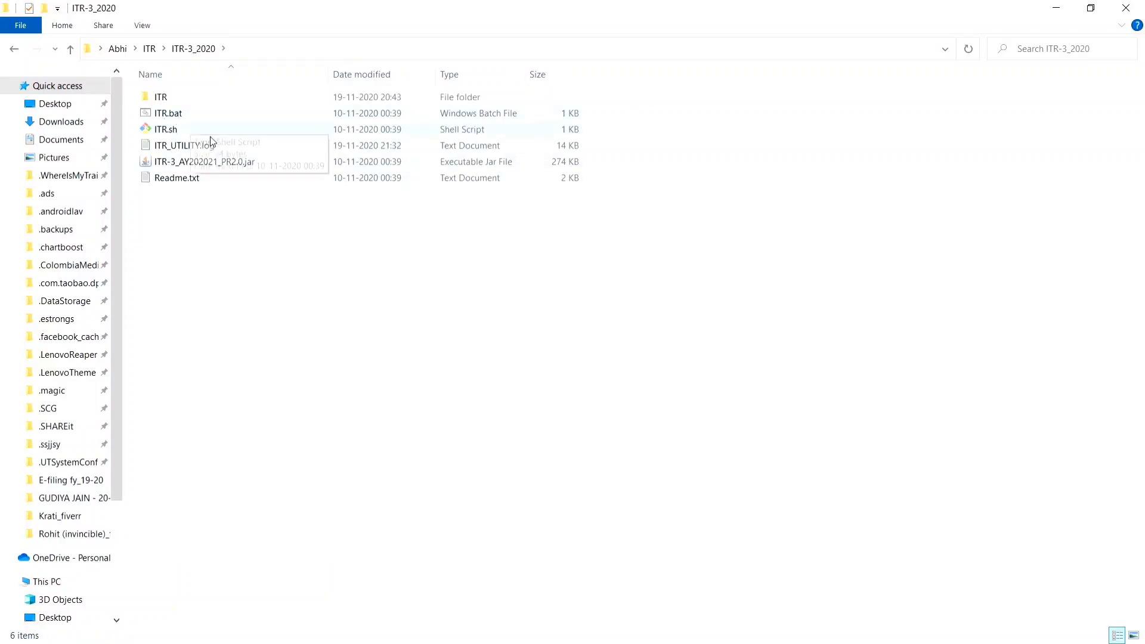
click(182, 115)
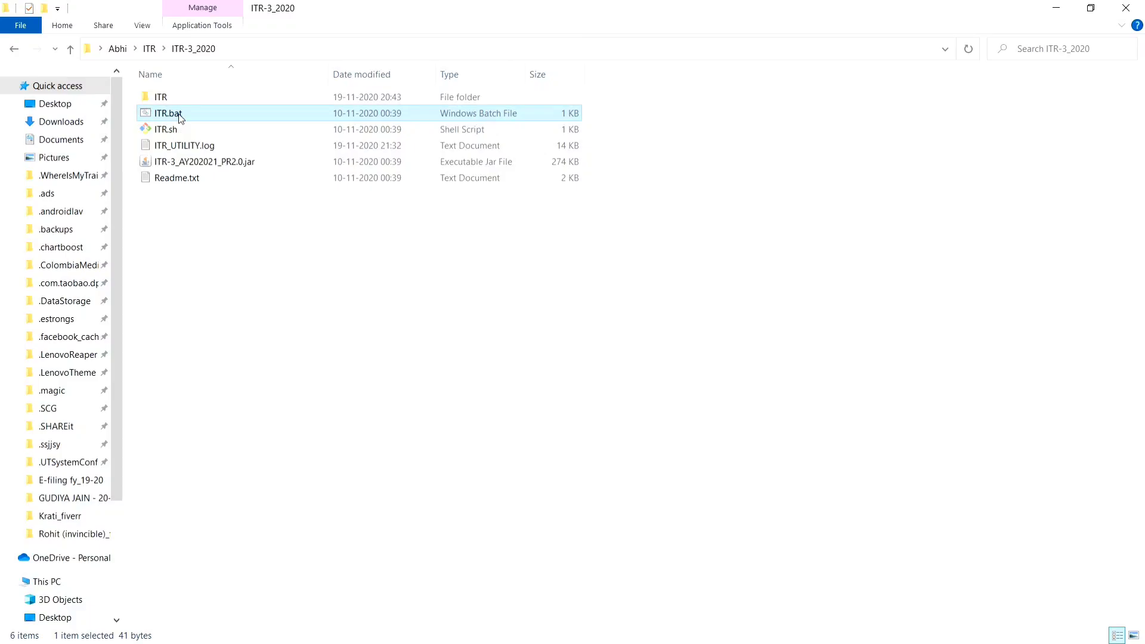
double_click(168, 113)
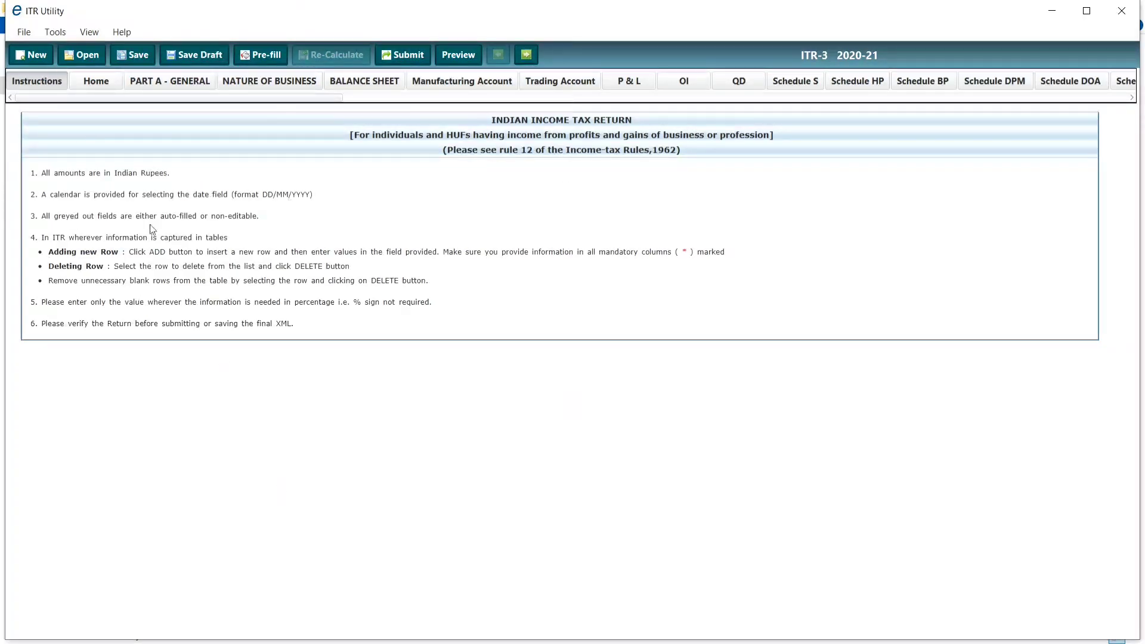
Switch back to Chrome, return to the e-Filing home page, dismiss its announcement and open the registered user login page
key(alt+Tab)
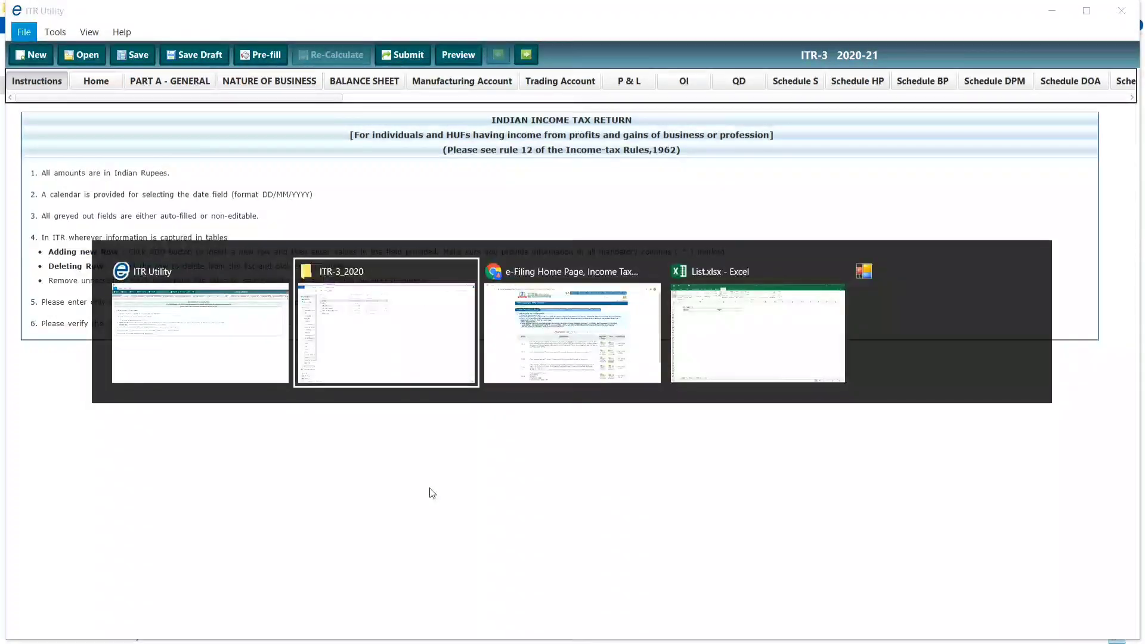
key(Escape)
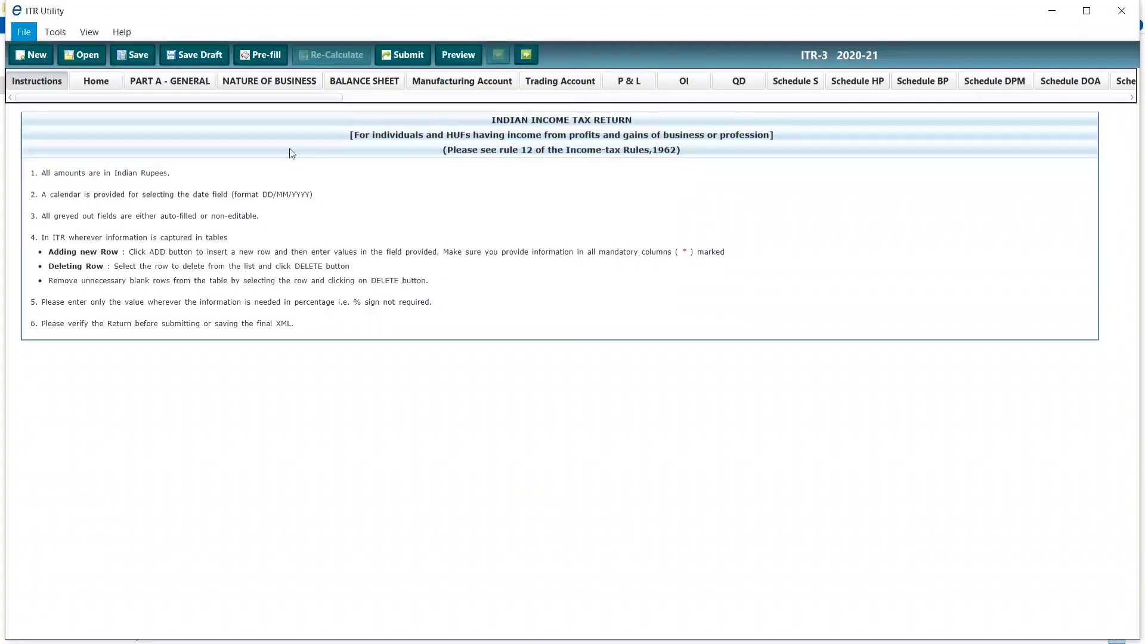
key(alt+Tab)
key(alt+Tab)
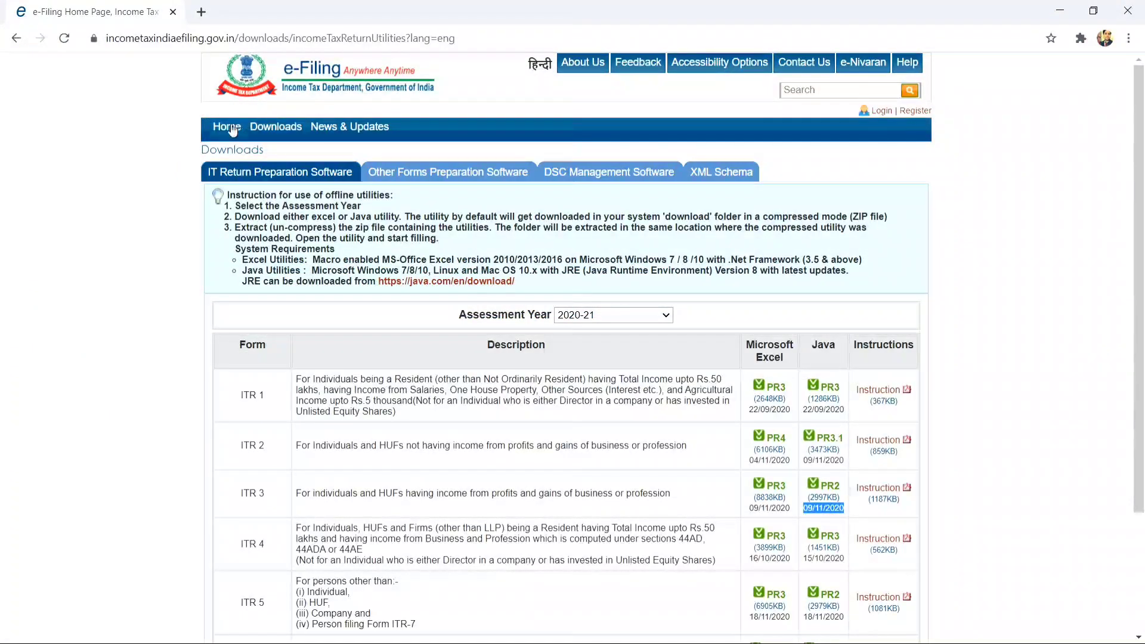
click(233, 128)
key(alt+Tab)
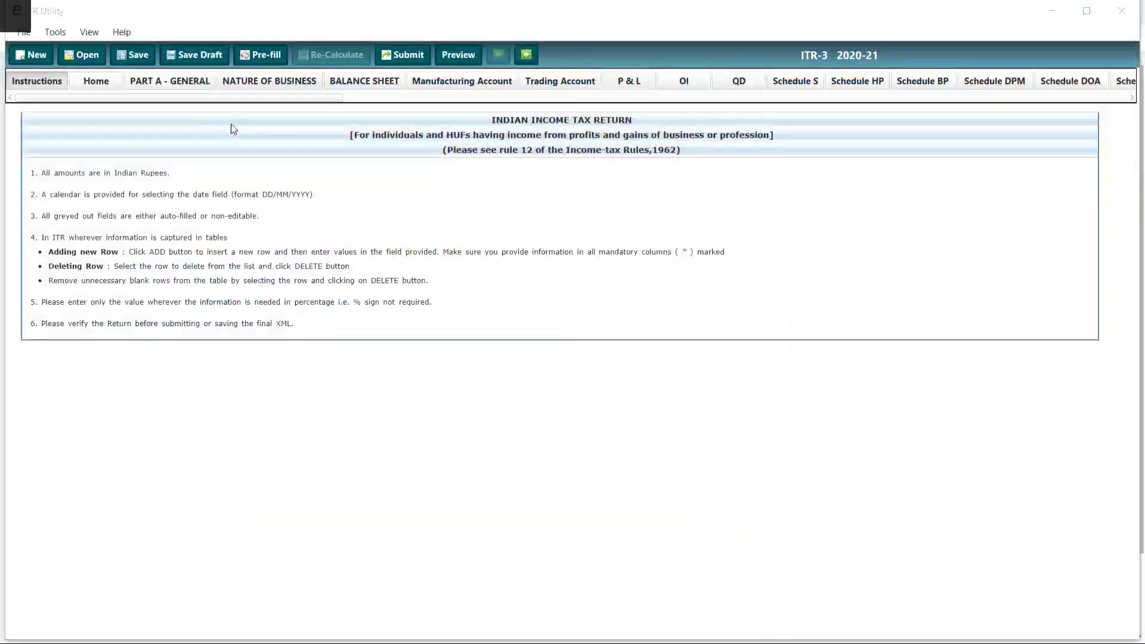
key(alt+Tab)
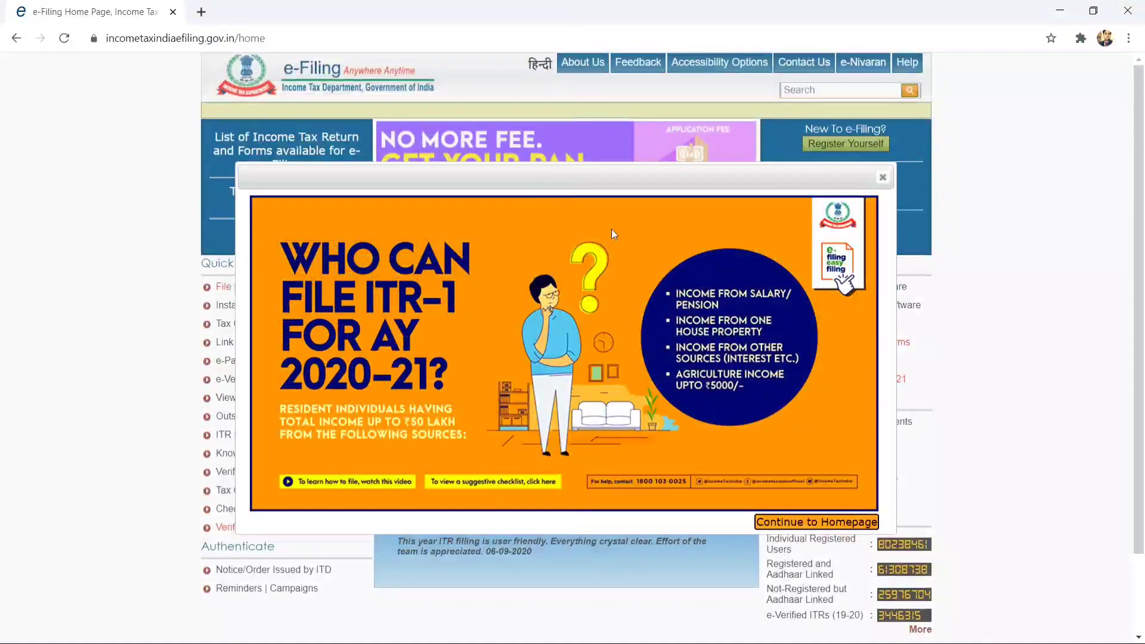
click(883, 177)
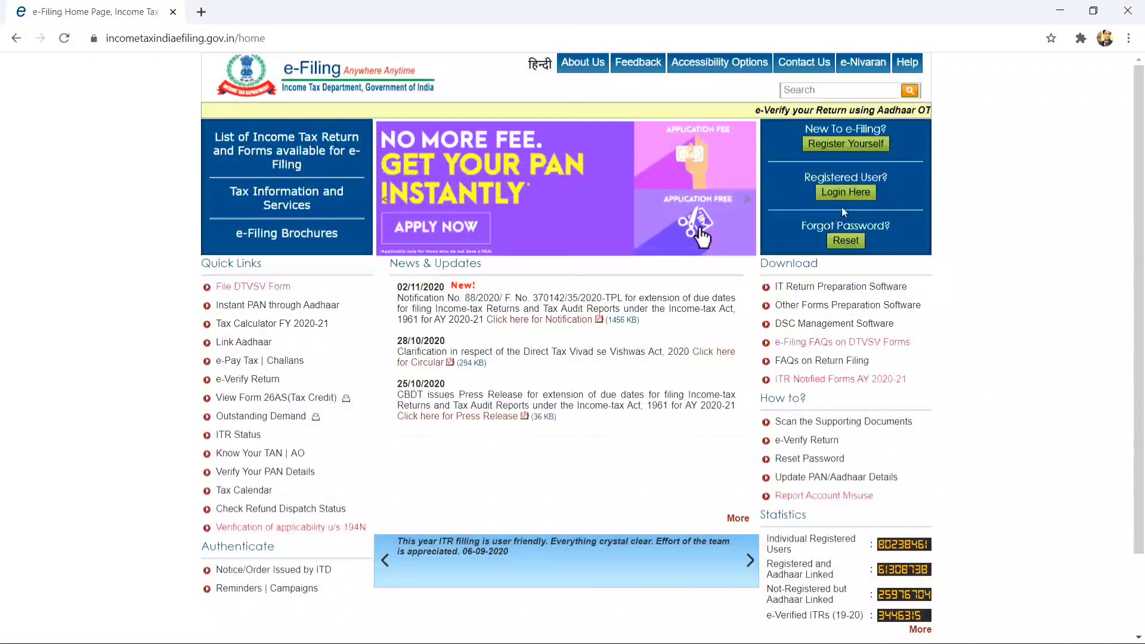
click(852, 193)
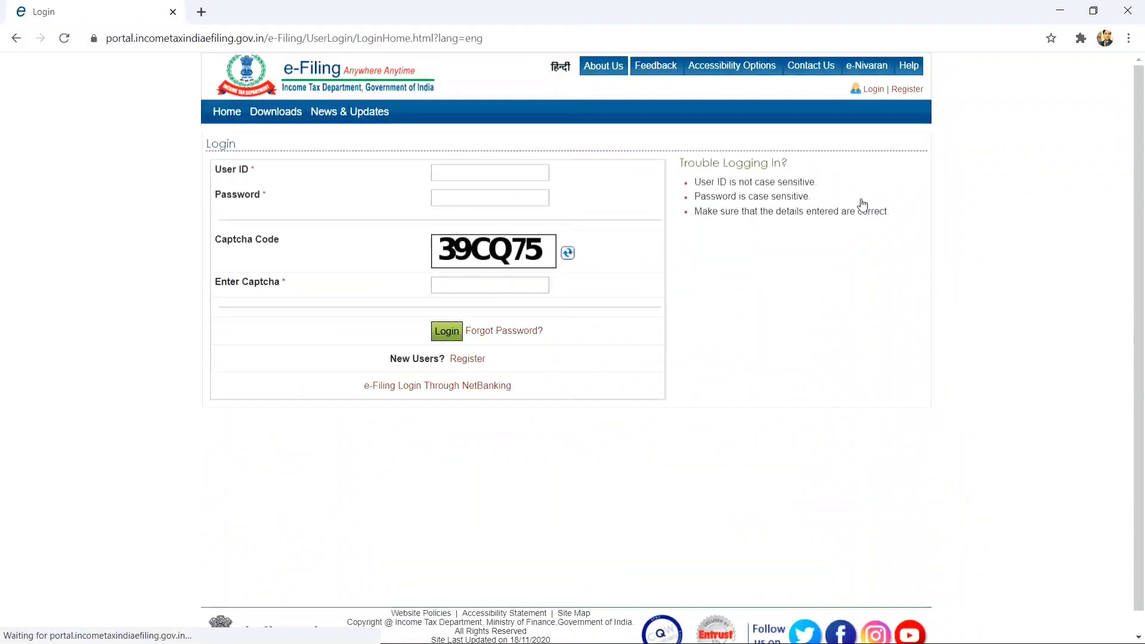
Copy the taxpayer's PAN from List.xlsx in Excel and paste it as the User ID on the e-Filing login page in Chrome
key(alt+Tab)
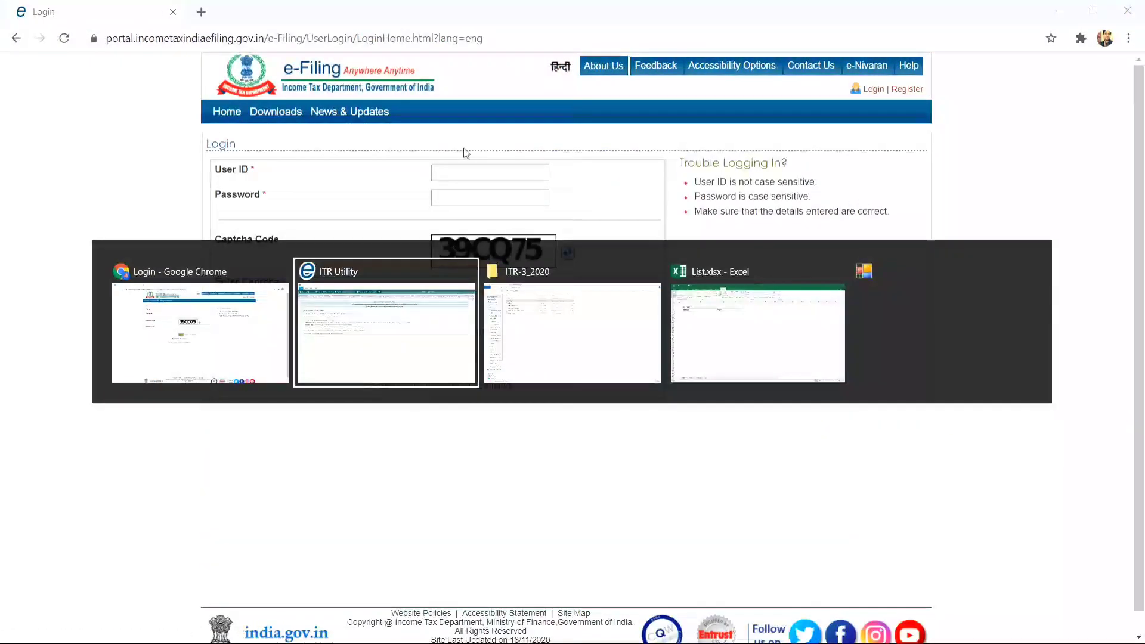
key(alt+Tab)
key(alt+Tab)
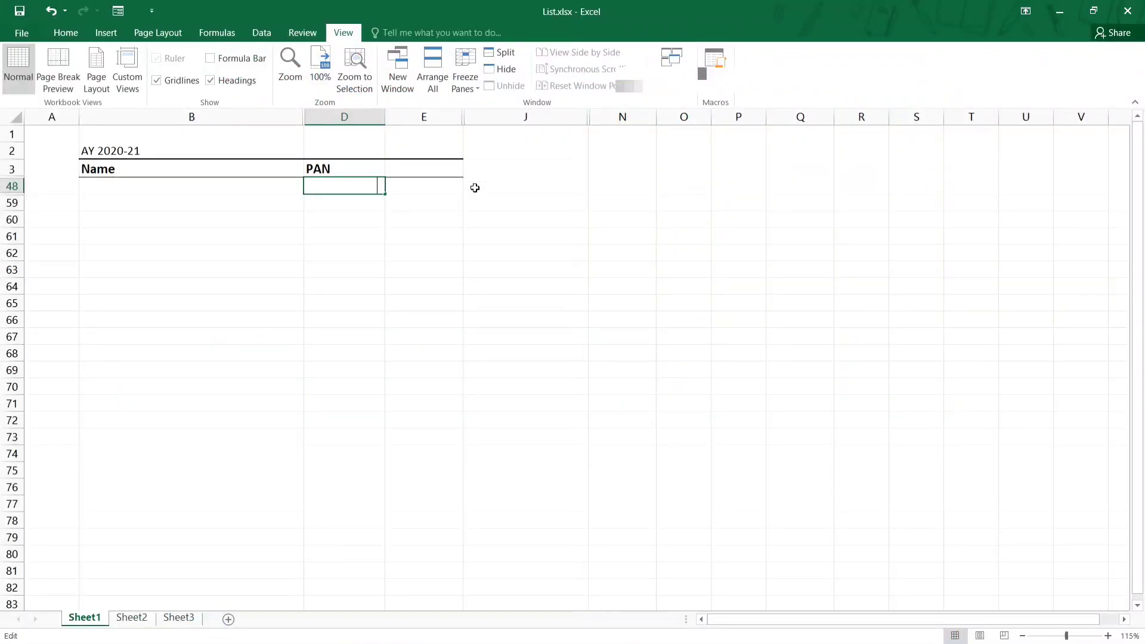
key(alt+Tab)
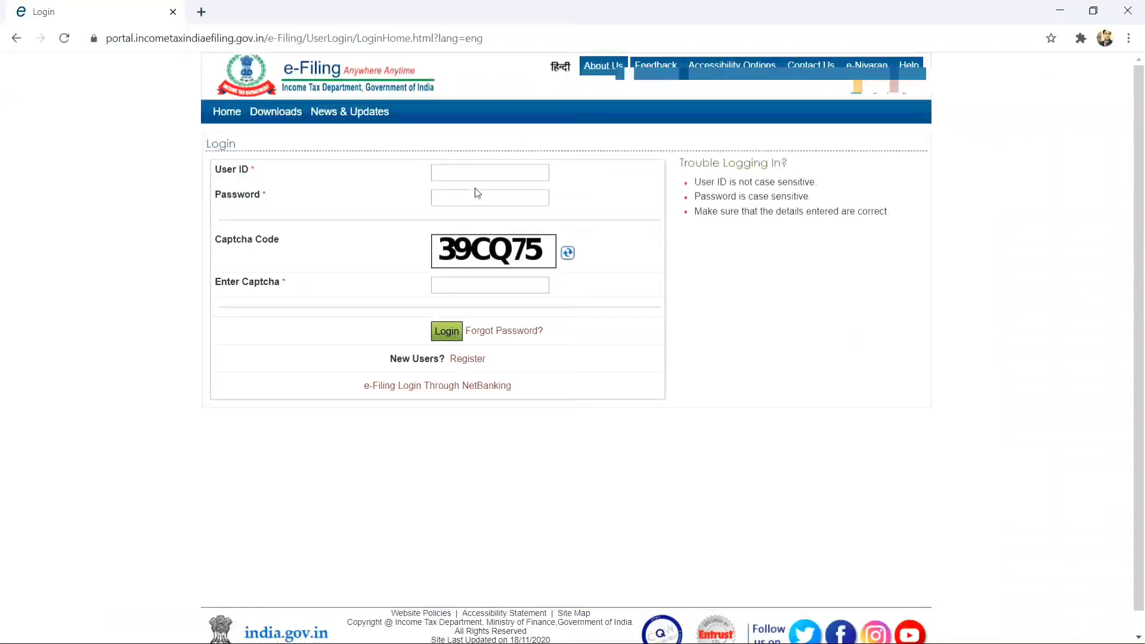
click(492, 173)
key(ctrl+v)
key(Tab)
Copy the account password from the cell beside the PAN in List.xlsx and paste it into the login form's Password field
key(alt+Tab)
key(Right)
key(F2)
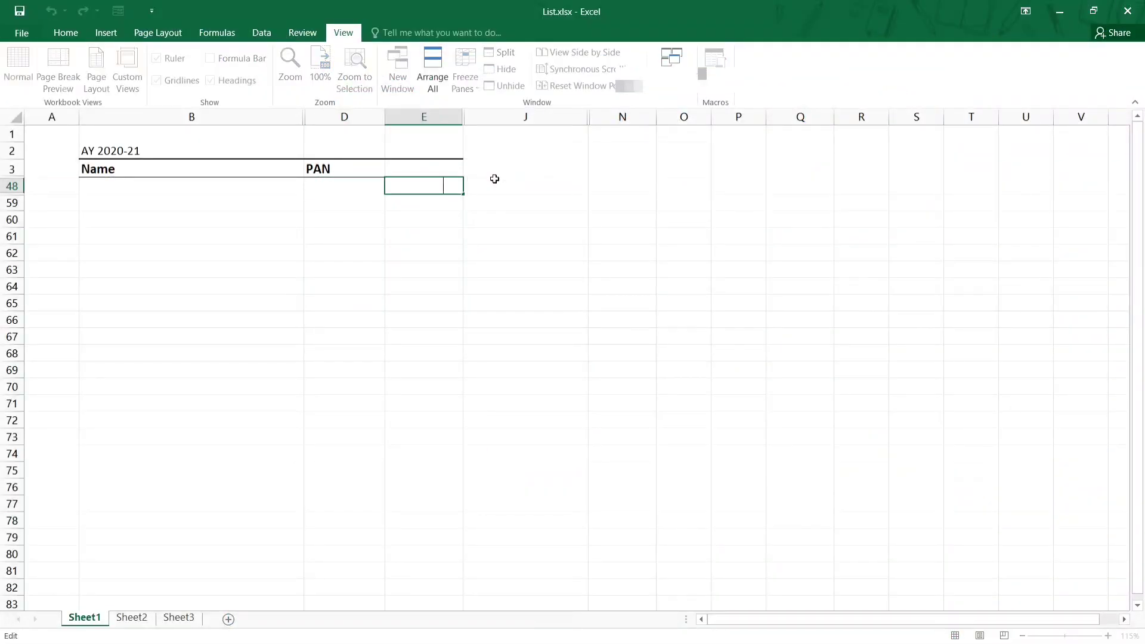
key(shift+Home)
key(ctrl+c)
key(Escape)
key(alt+Tab)
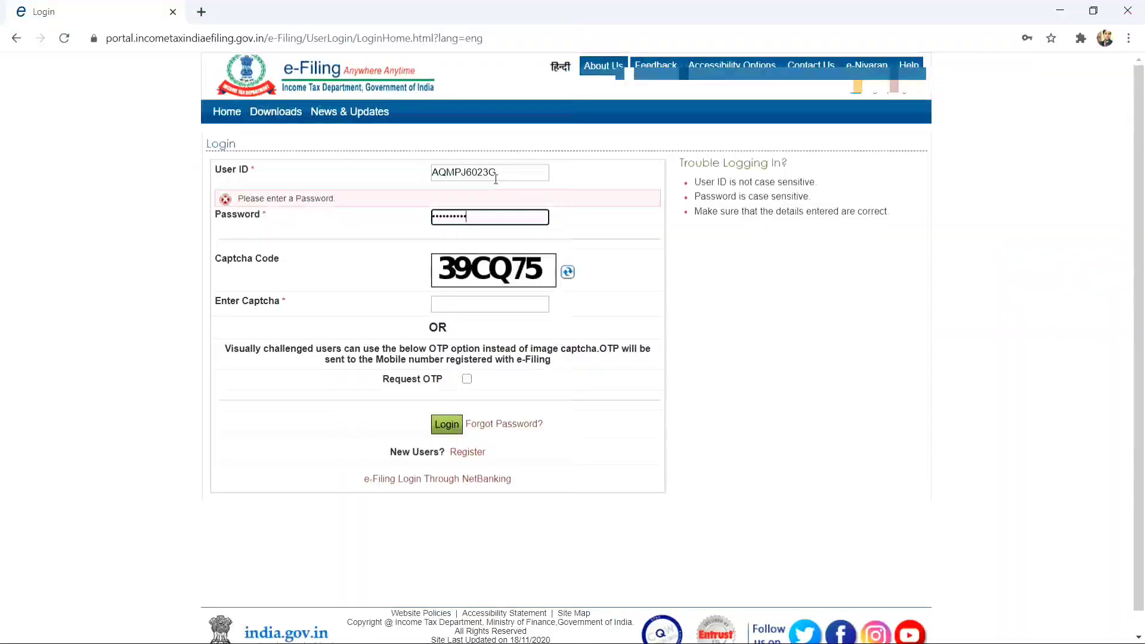
key(ctrl+v)
Enter the captcha code, log in to the e-Filing portal and skip the address details update
key(Tab)
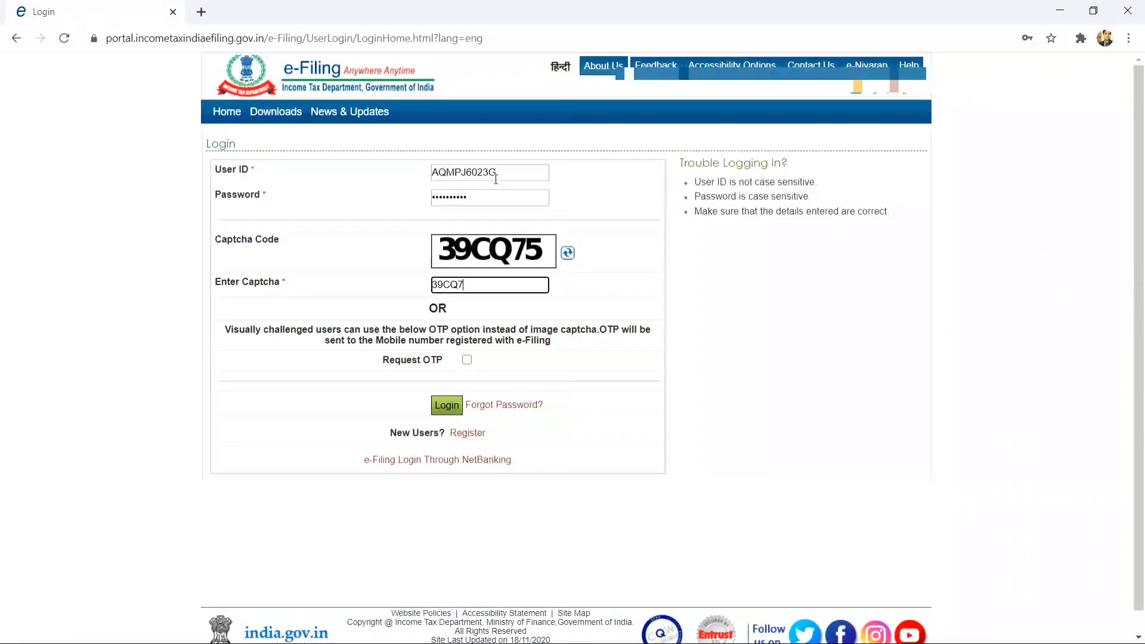
key(Return)
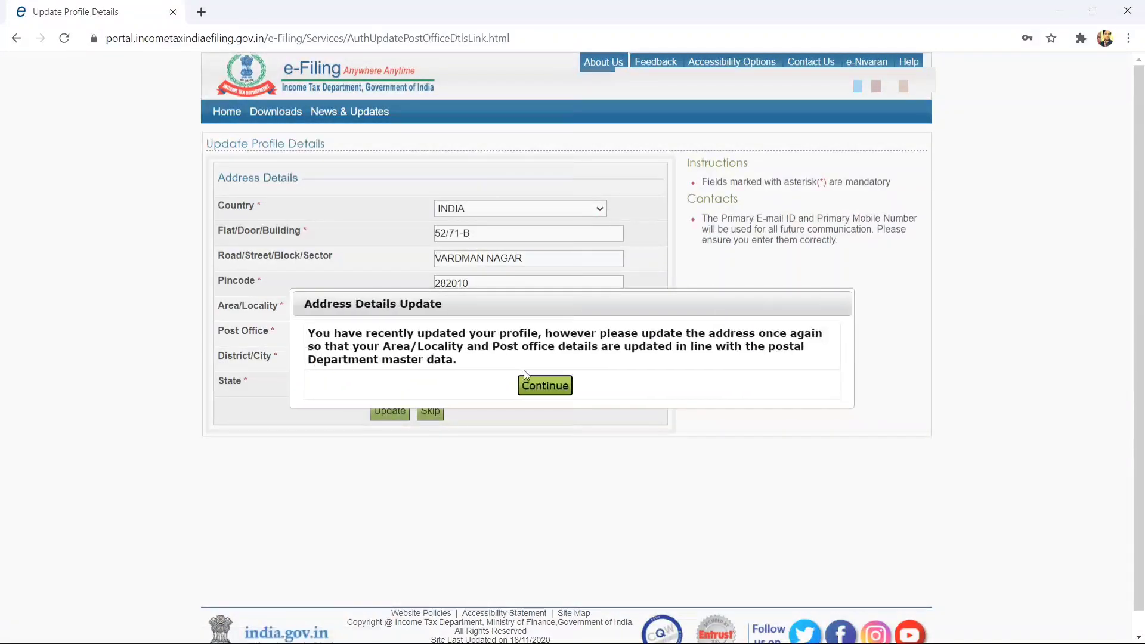
click(545, 386)
click(428, 412)
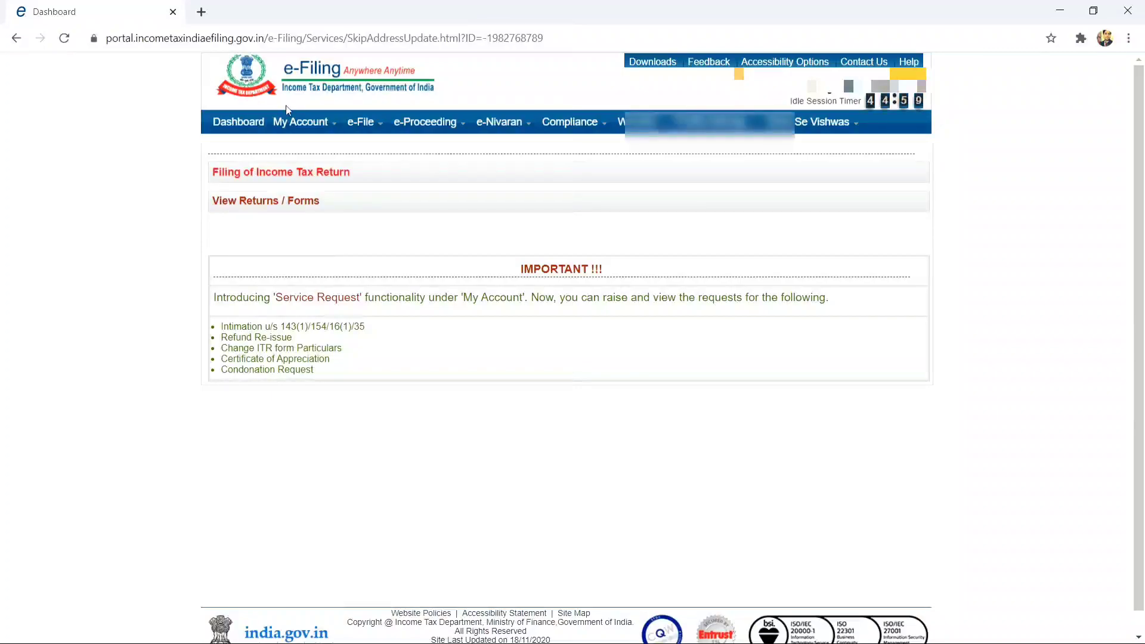
Request View Form 26AS (Tax Credit) for the account and confirm the redirect to the TDS-CPC website
mouse_move(304, 125)
click(304, 147)
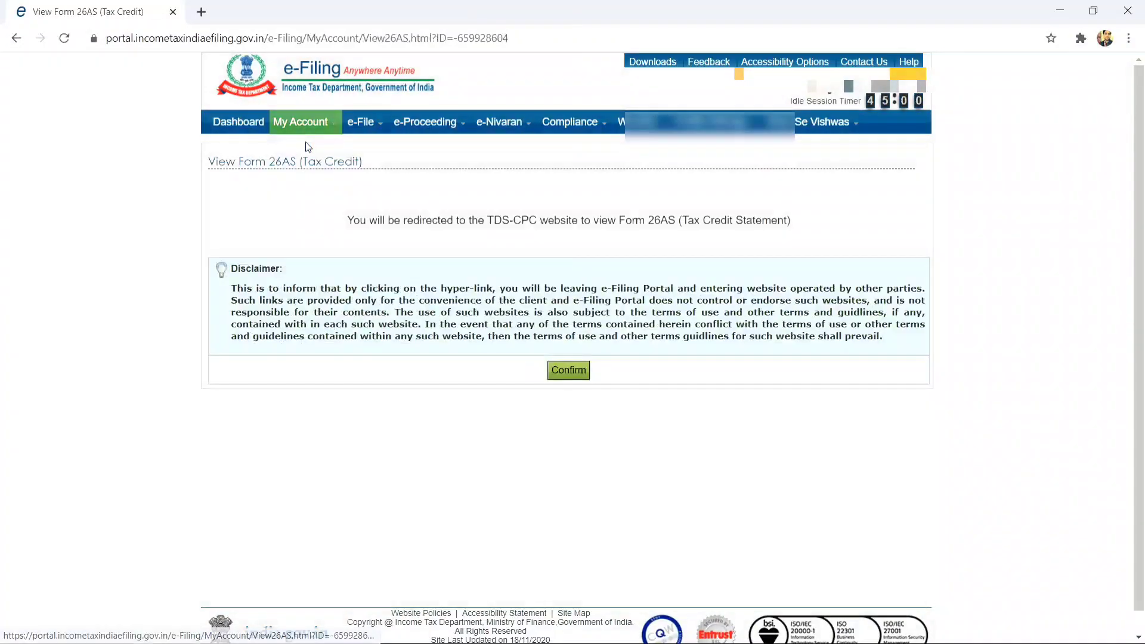
click(572, 368)
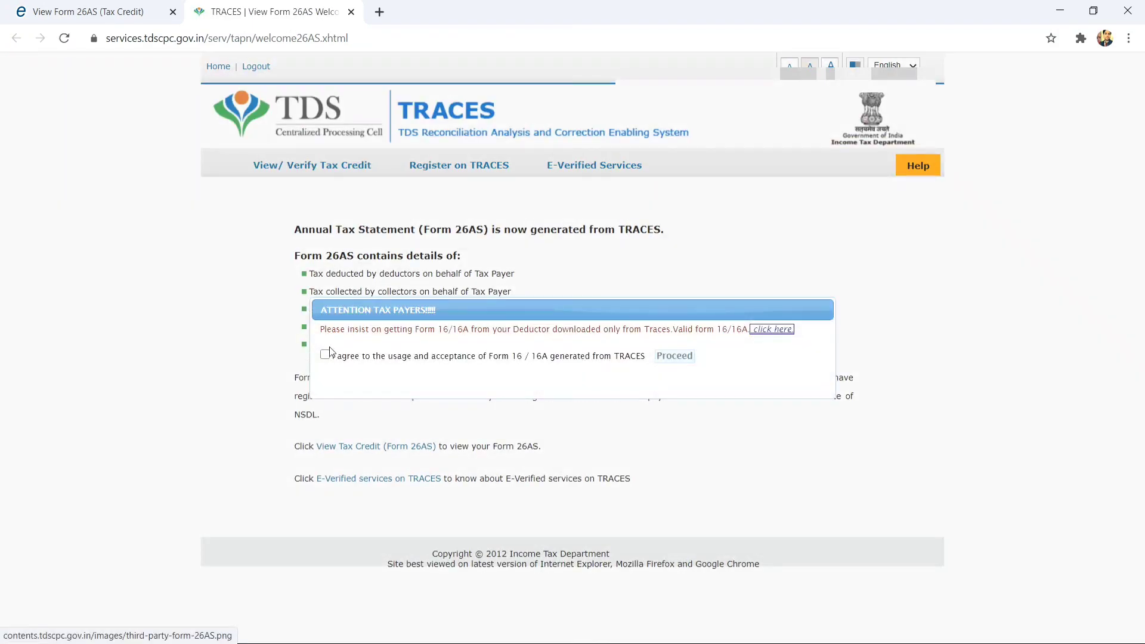
Agree to the usage of Form 16/16A generated from TRACES, proceed and open View Tax Credit (Form 26AS)
click(326, 356)
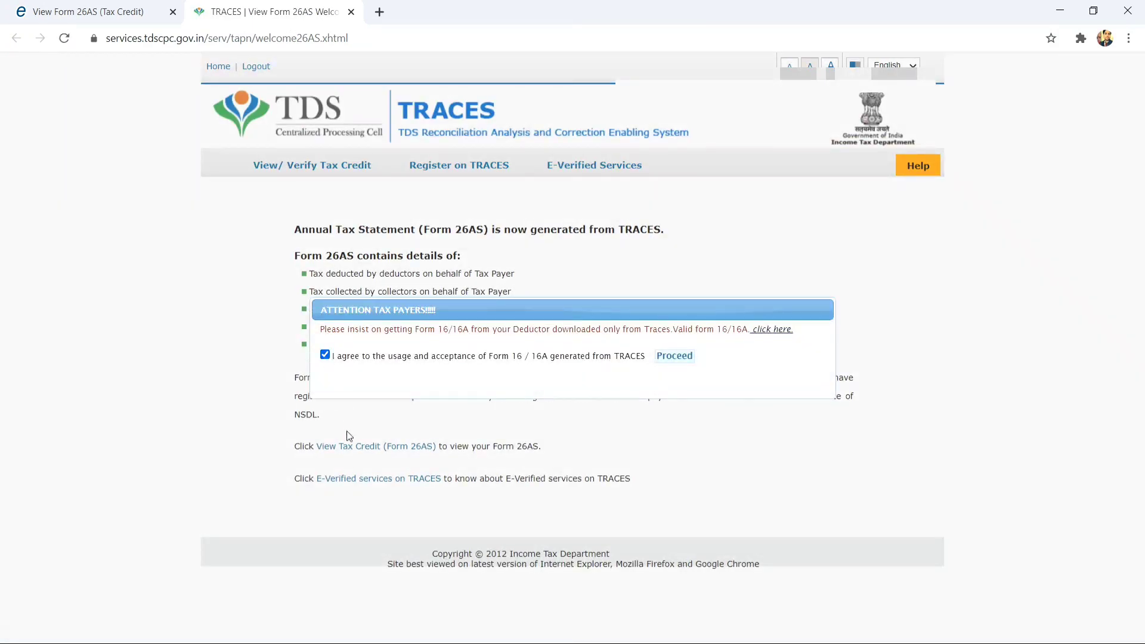
click(673, 357)
click(387, 448)
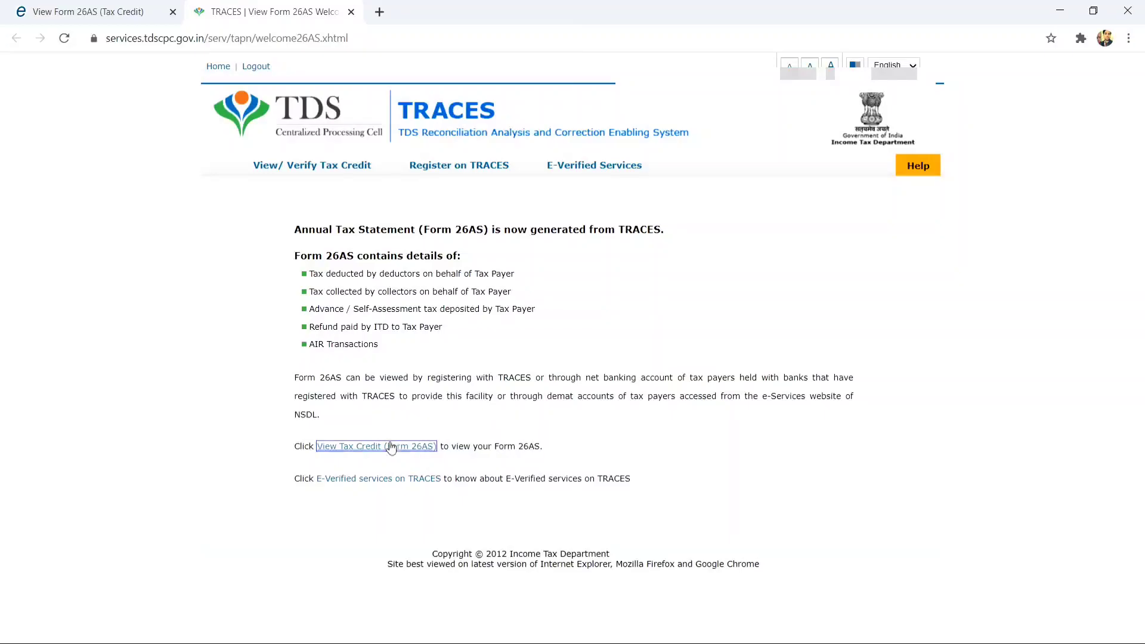
click(401, 446)
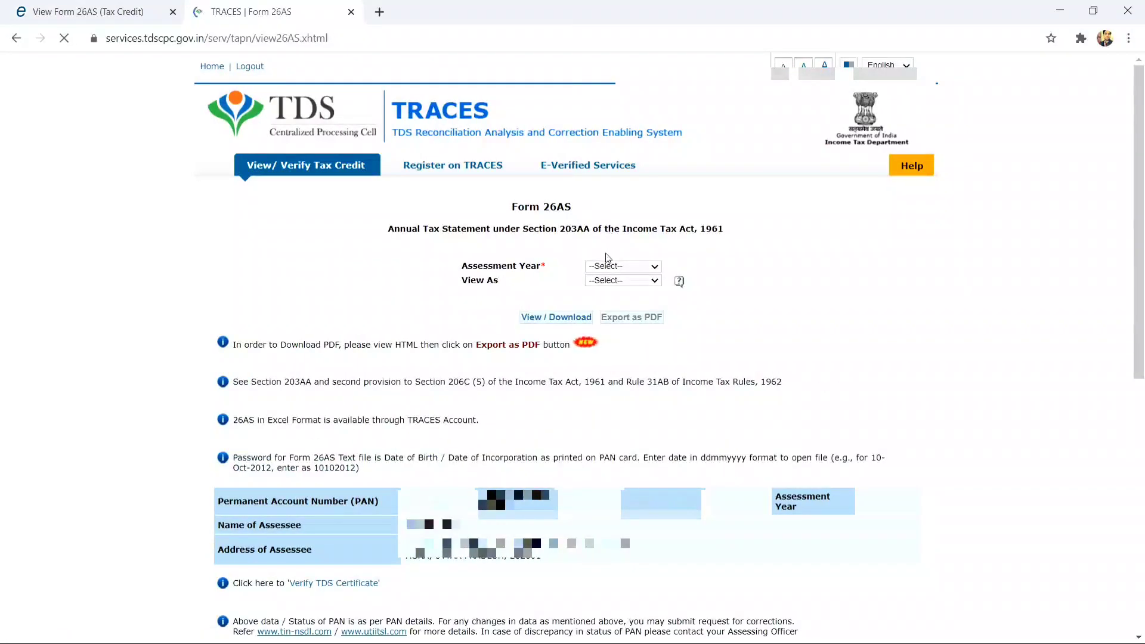
Display Form 26AS for assessment year 2020-21 in HTML format
click(608, 266)
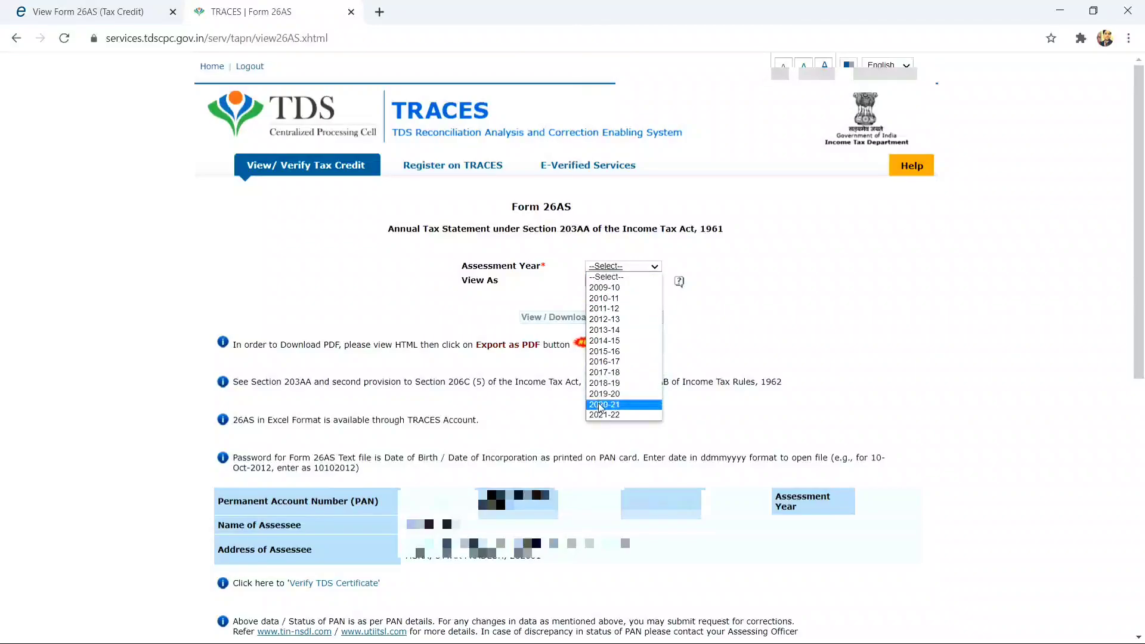
click(600, 406)
click(597, 282)
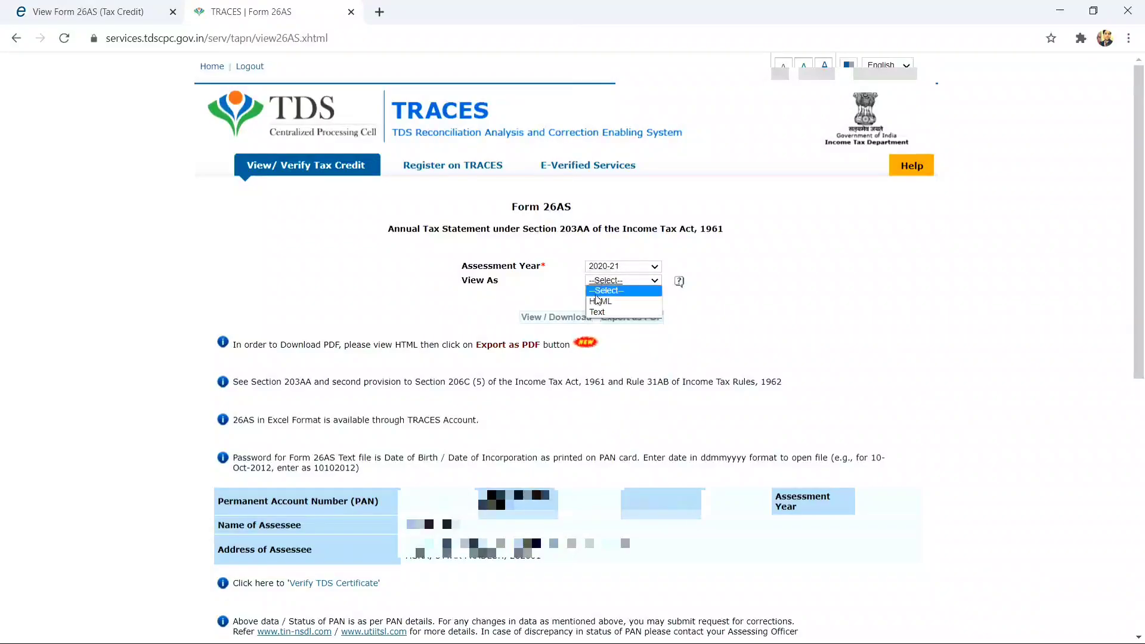
click(598, 297)
click(625, 281)
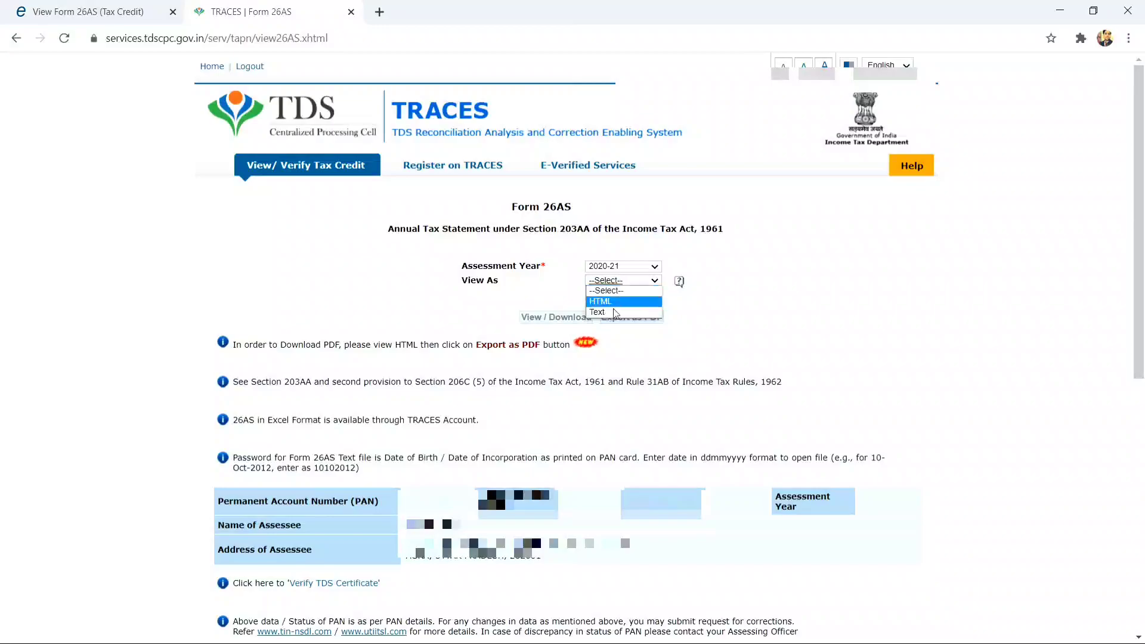
click(625, 303)
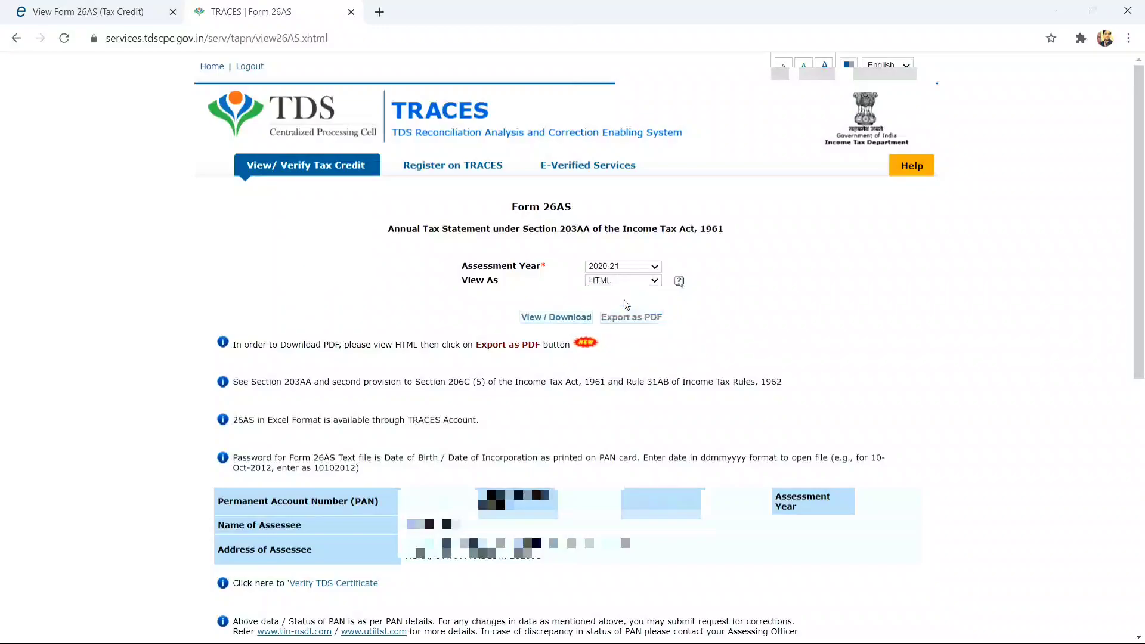
click(573, 318)
Examine the parts of the Form 26AS web statement, including the Part A tax deducted at source entries
scroll(573, 316, down, 20)
scroll(572, 317, up, 3)
scroll(573, 317, up, 4)
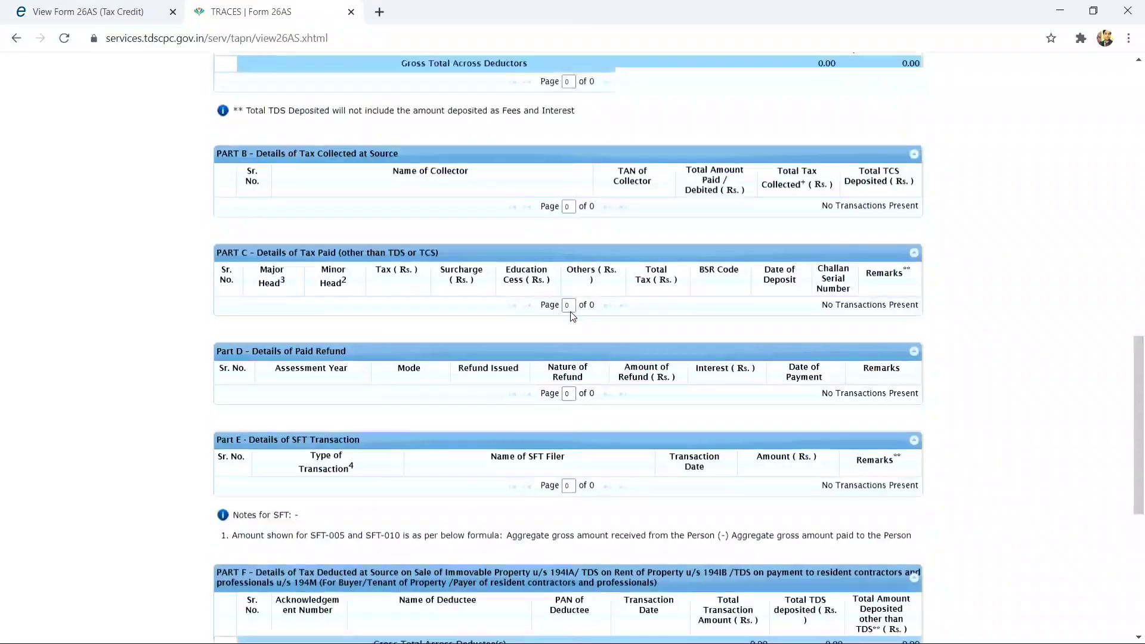
scroll(573, 316, up, 5)
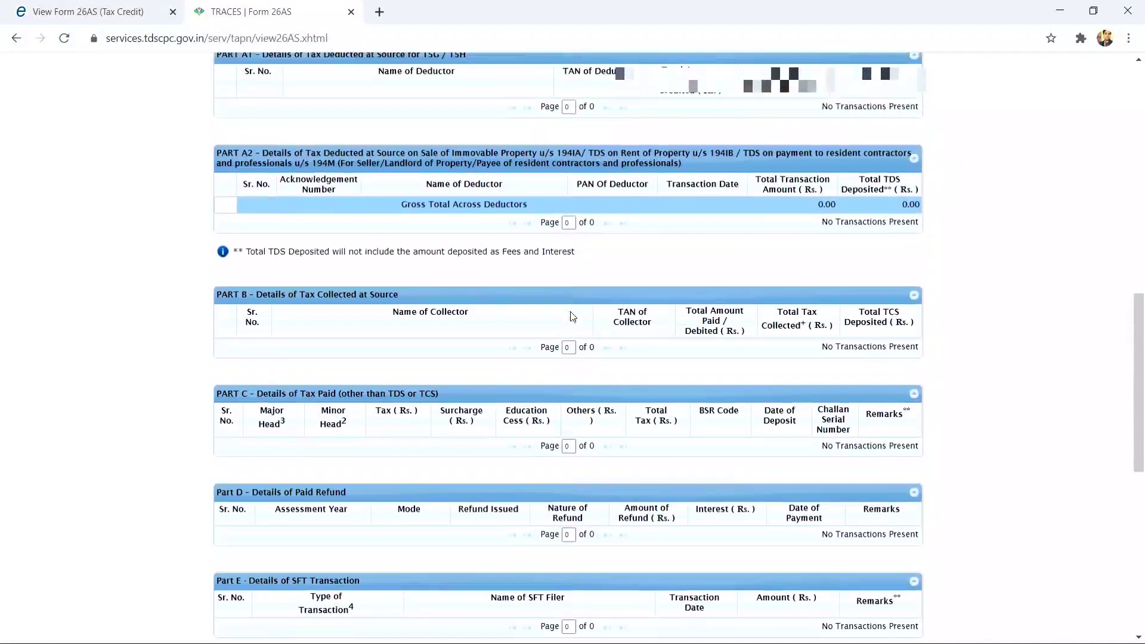
scroll(573, 317, down, 1)
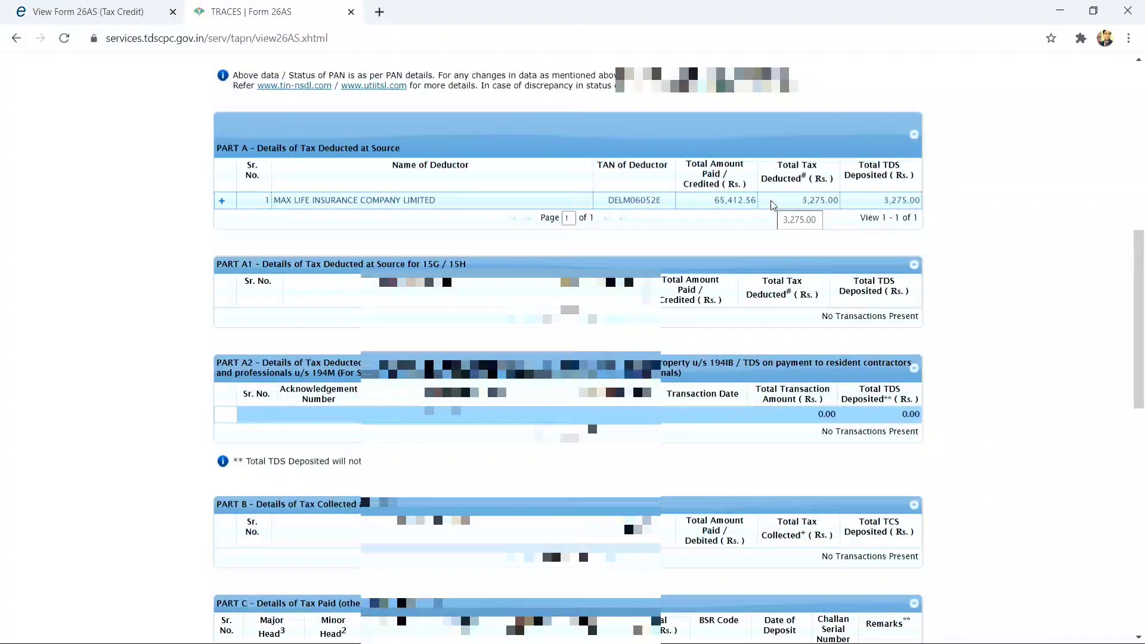
scroll(691, 204, up, 6)
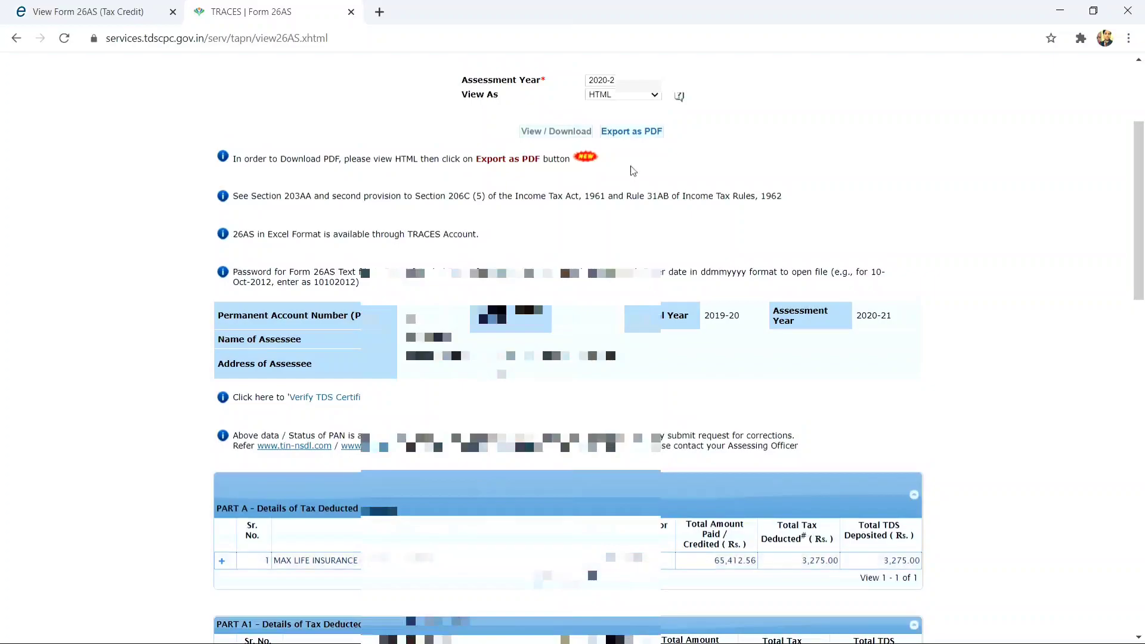
scroll(634, 137, up, 3)
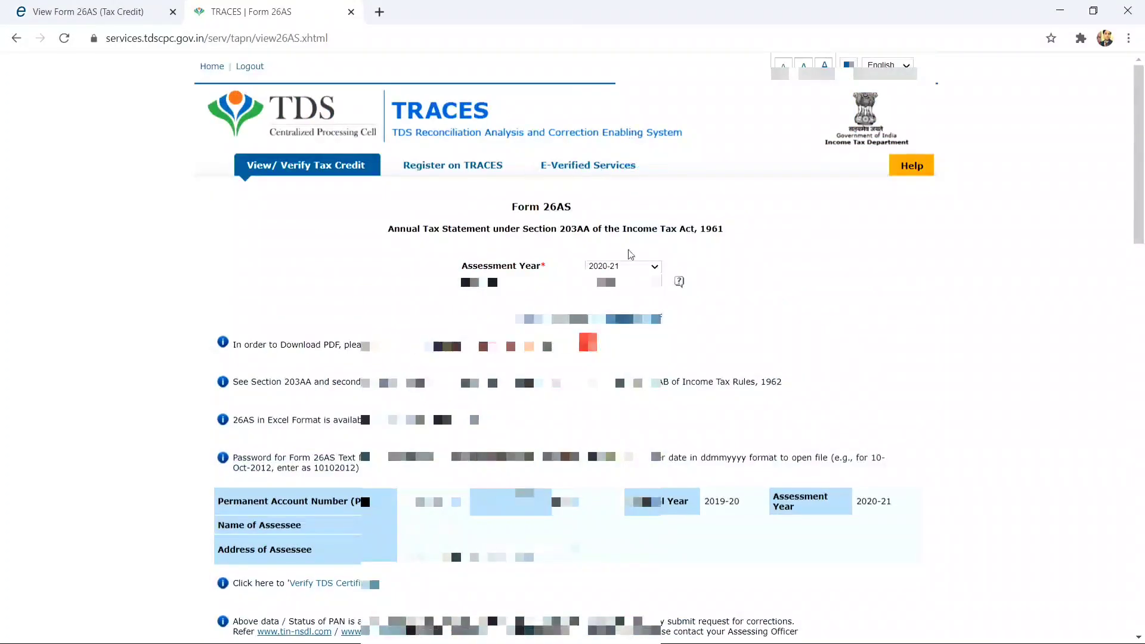
scroll(662, 316, down, 12)
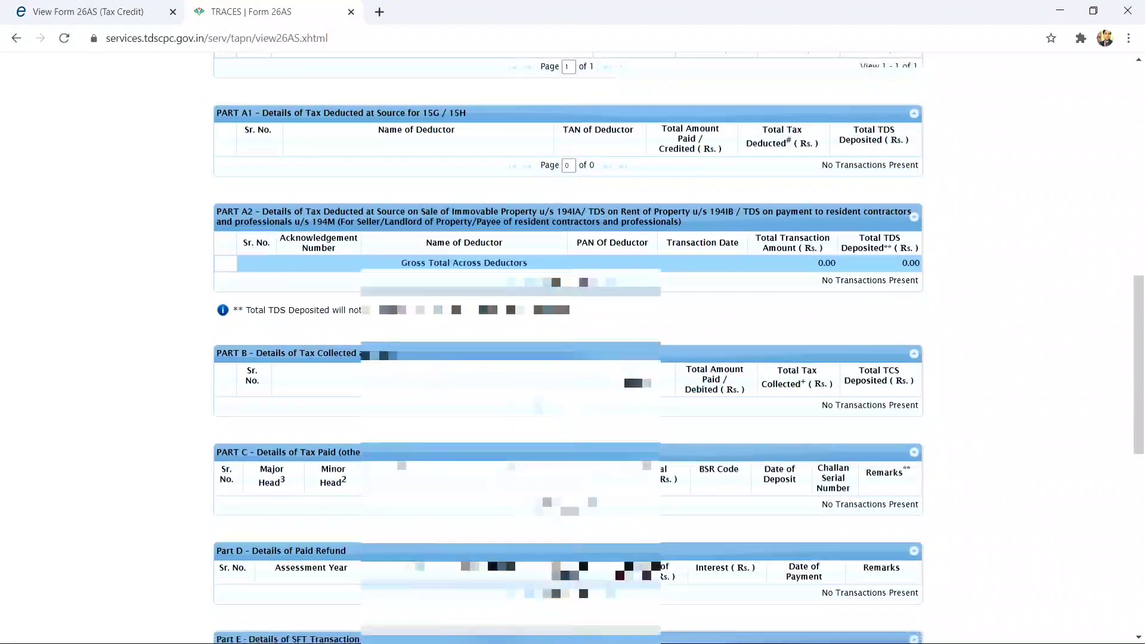
Switch to File Explorer and open the Form 26AS PDF from the taxpayer's 20-21 folder inside the ITR folder
key(alt+Tab)
key(alt+Tab)
key(alt+Tab)
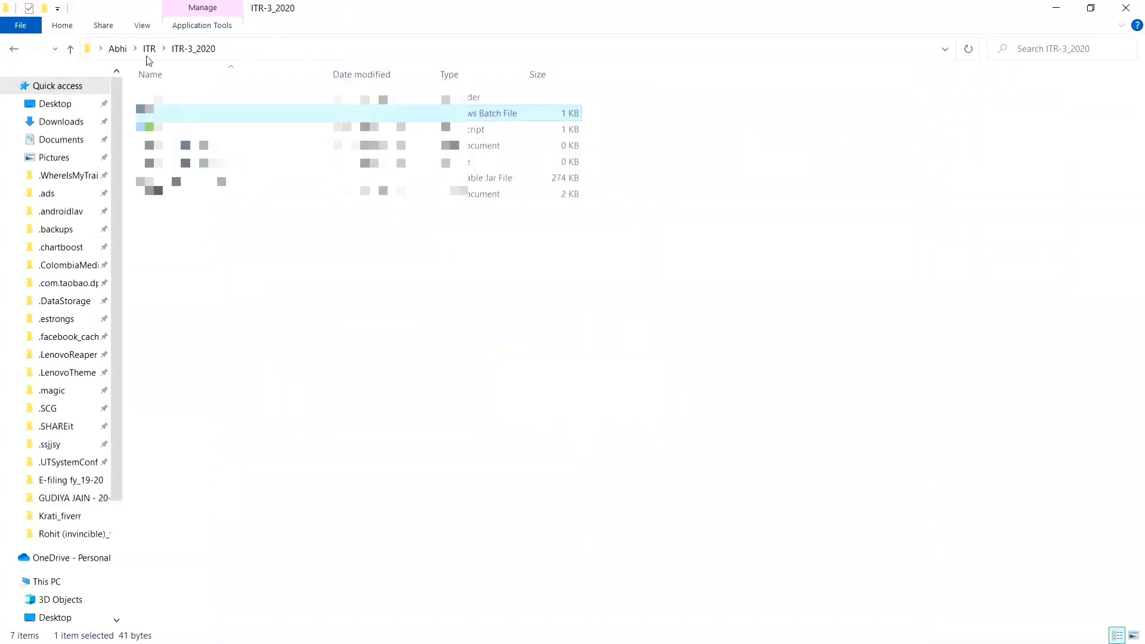
click(150, 49)
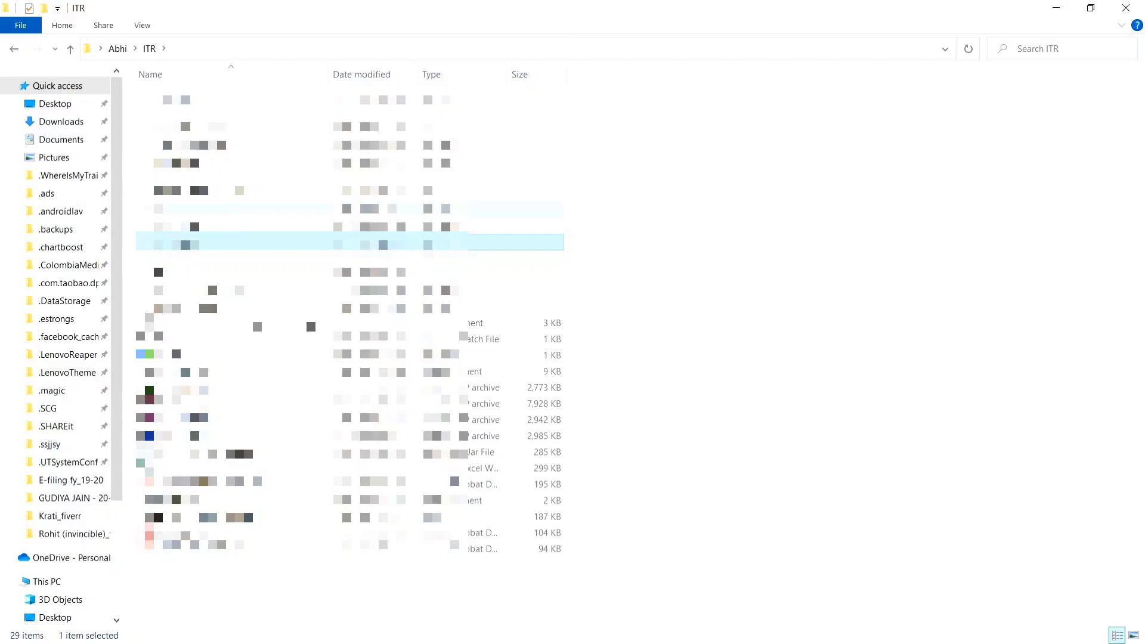
double_click(179, 191)
key(alt+Left)
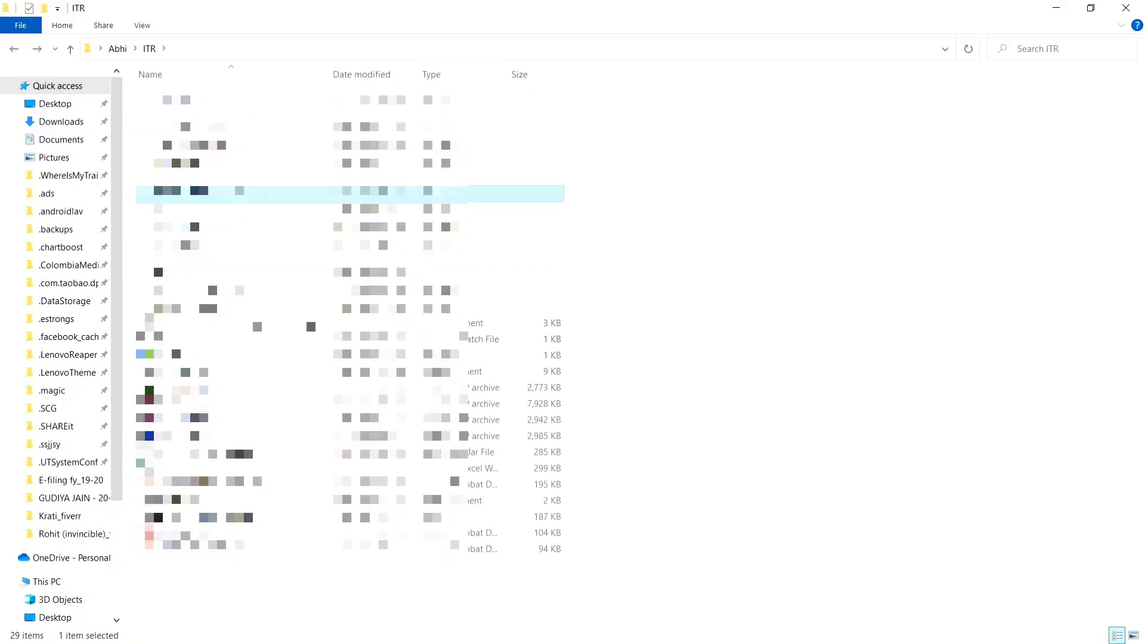
double_click(256, 178)
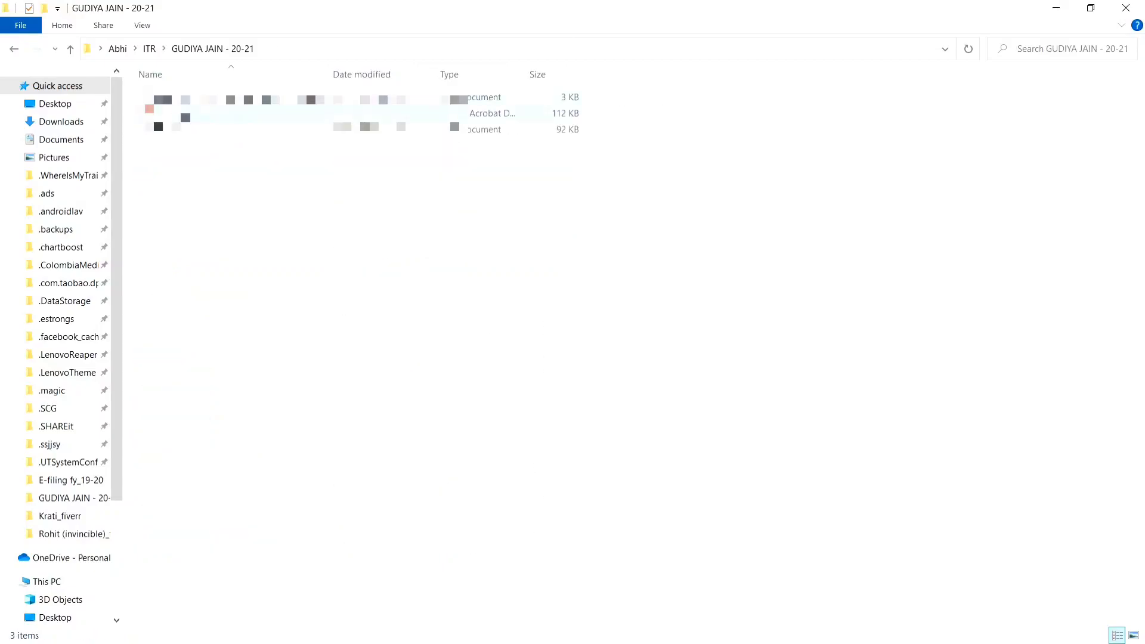
click(184, 114)
double_click(184, 115)
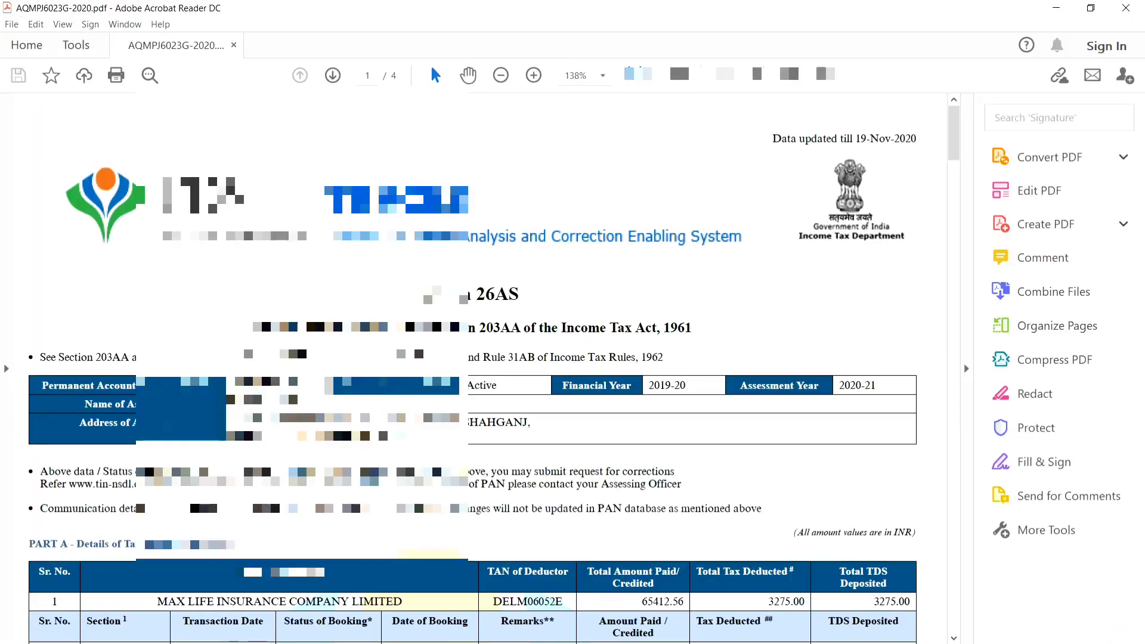
Examine the Form 26AS PDF, covering the section 194D transactions in Part A and the remaining parts through Part G
scroll(477, 358, down, 10)
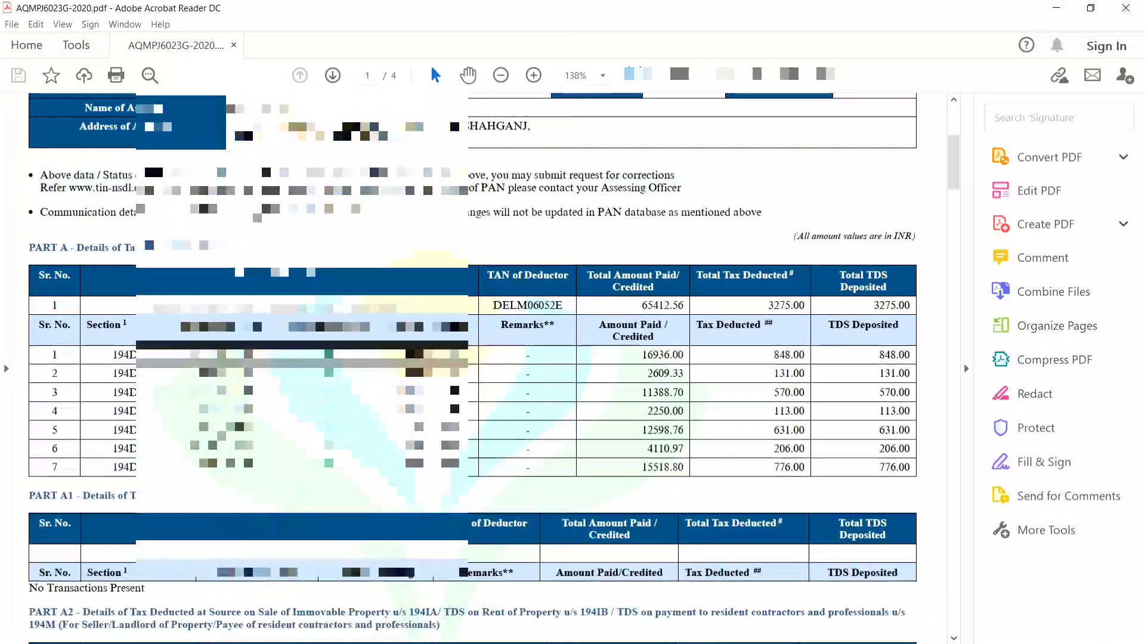
scroll(422, 325, down, 1)
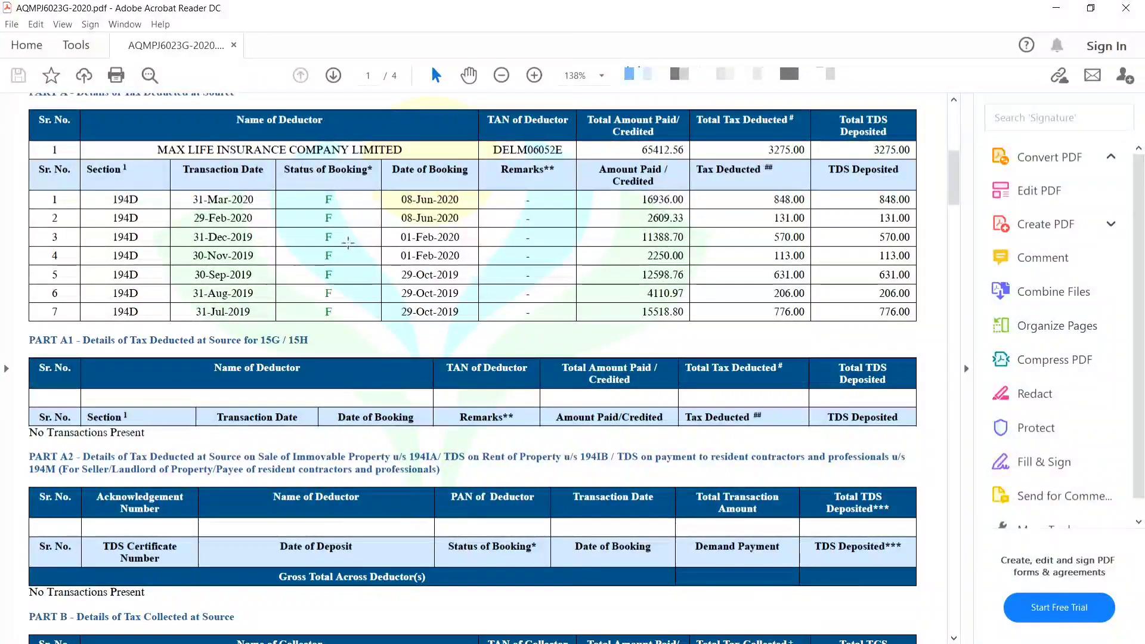
scroll(588, 327, down, 20)
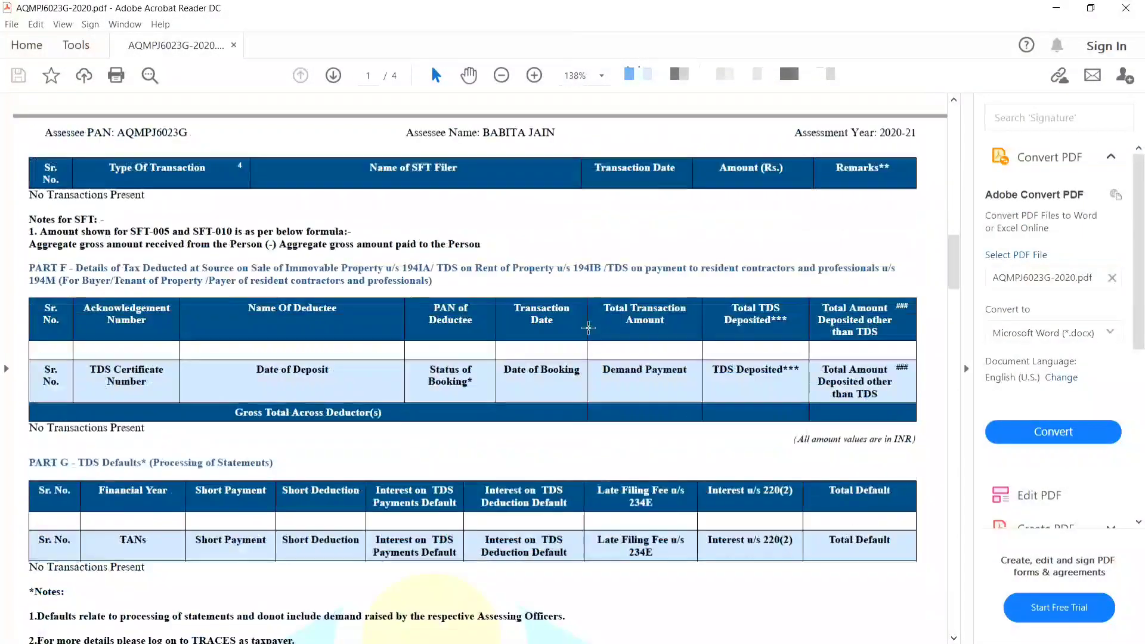
scroll(589, 327, up, 8)
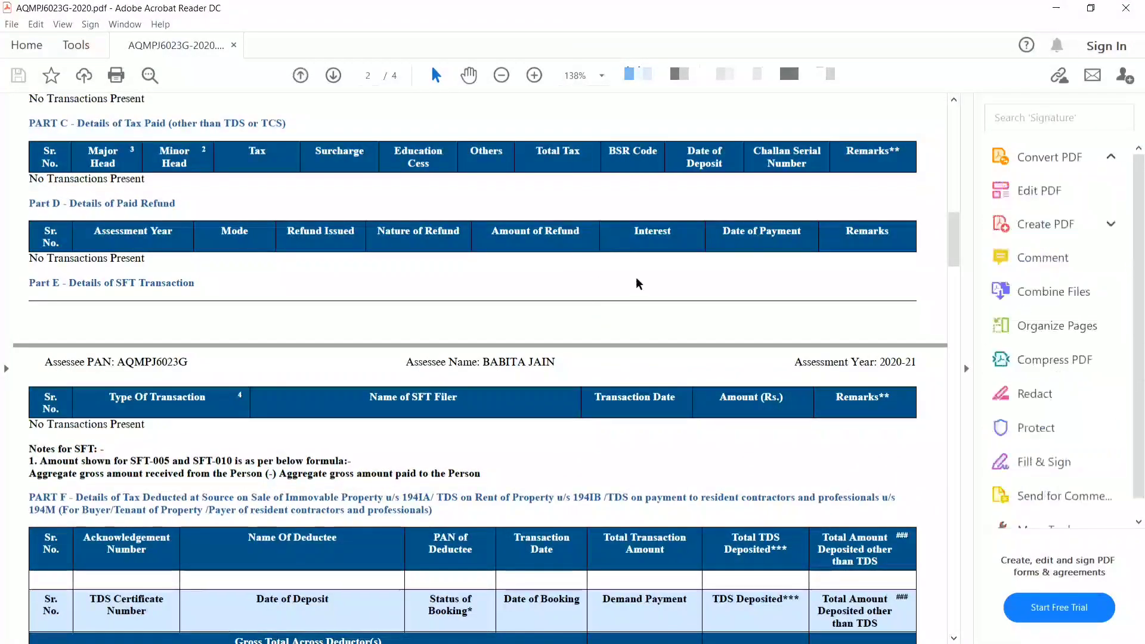
scroll(666, 275, up, 1)
scroll(667, 274, up, 7)
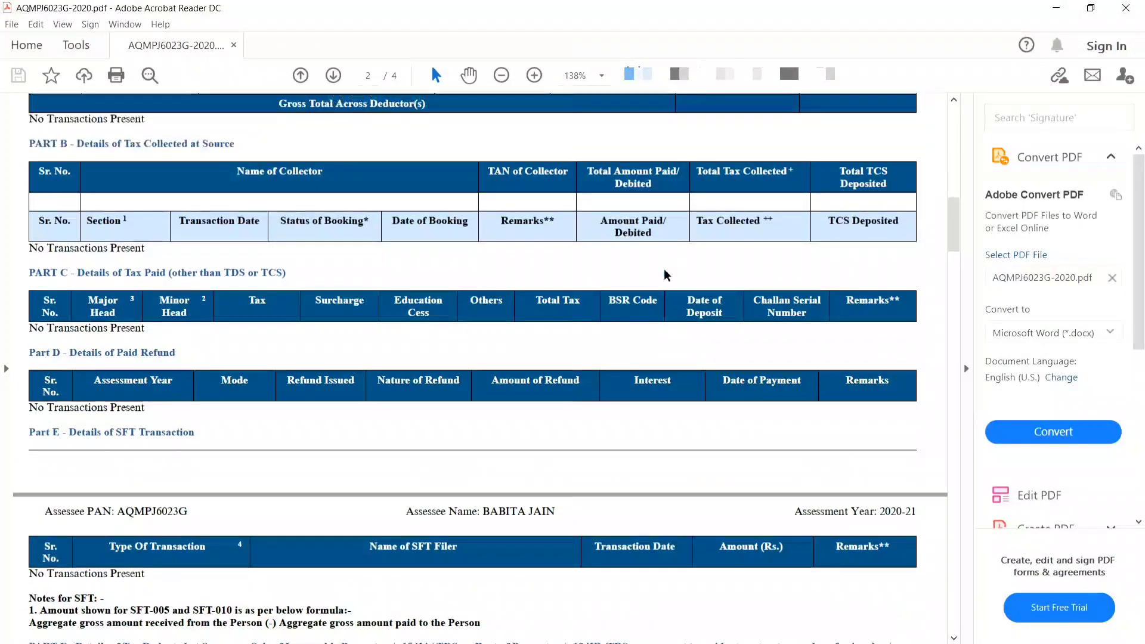
scroll(666, 274, up, 1)
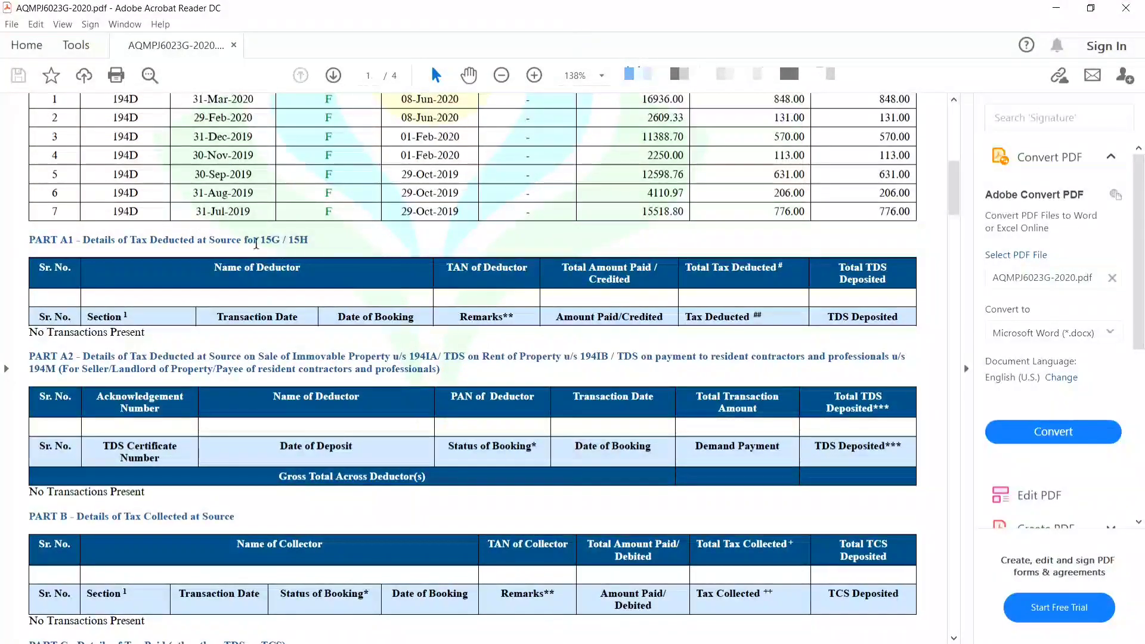
scroll(356, 242, up, 1)
scroll(356, 243, up, 1)
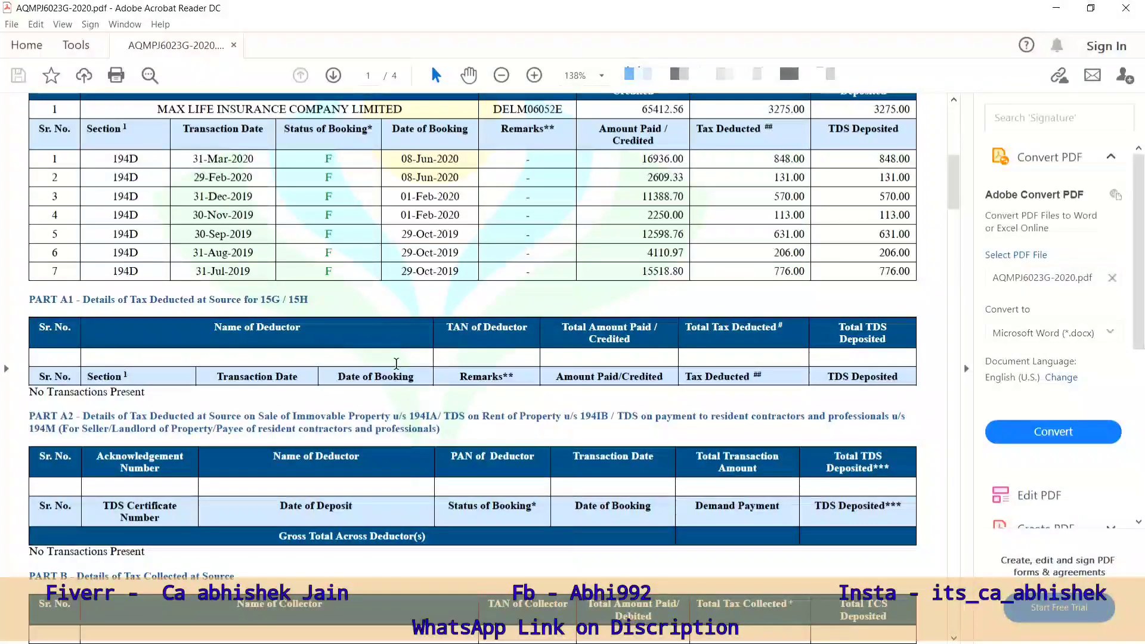
Return to the e-Filing portal in Chrome and open the Download Pre-filled XML page for the account
key(alt+Tab)
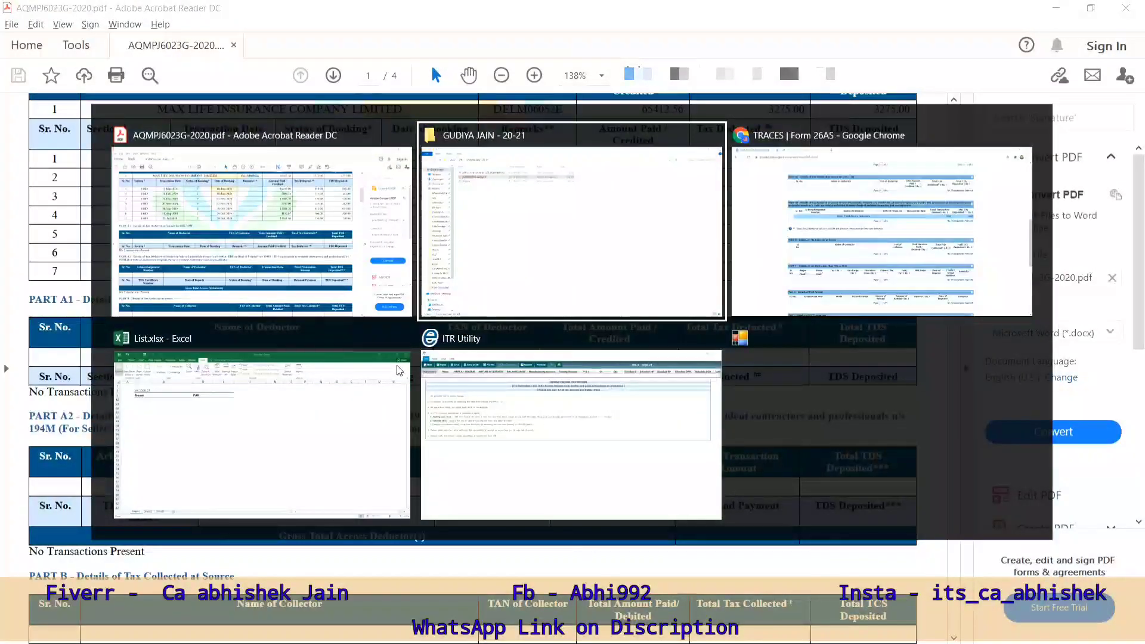
key(Tab)
click(90, 12)
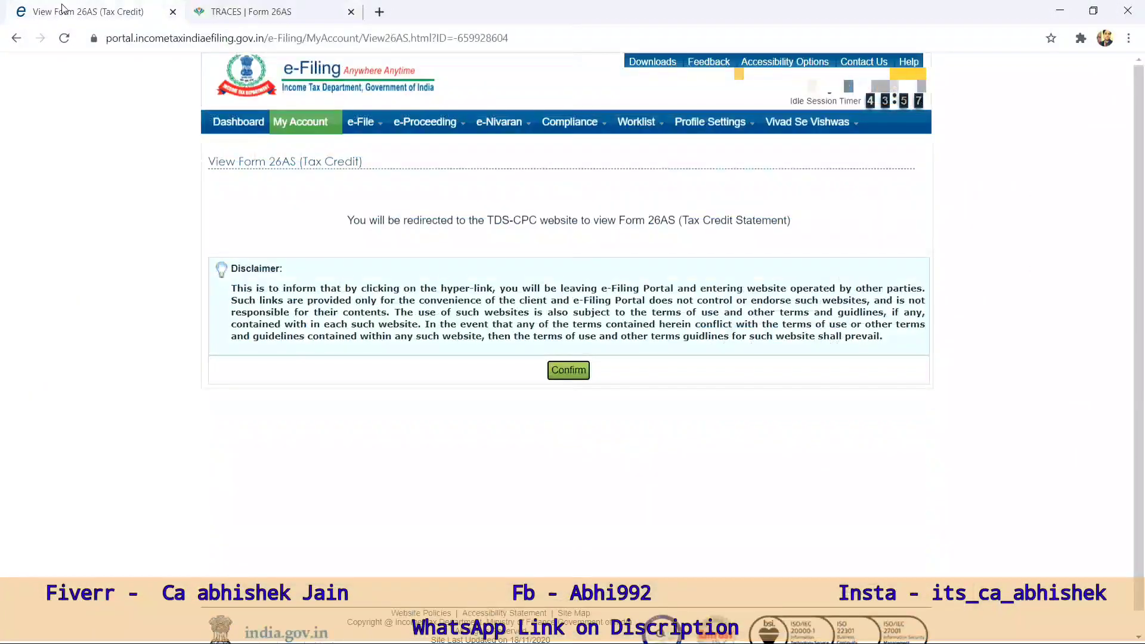
mouse_move(302, 123)
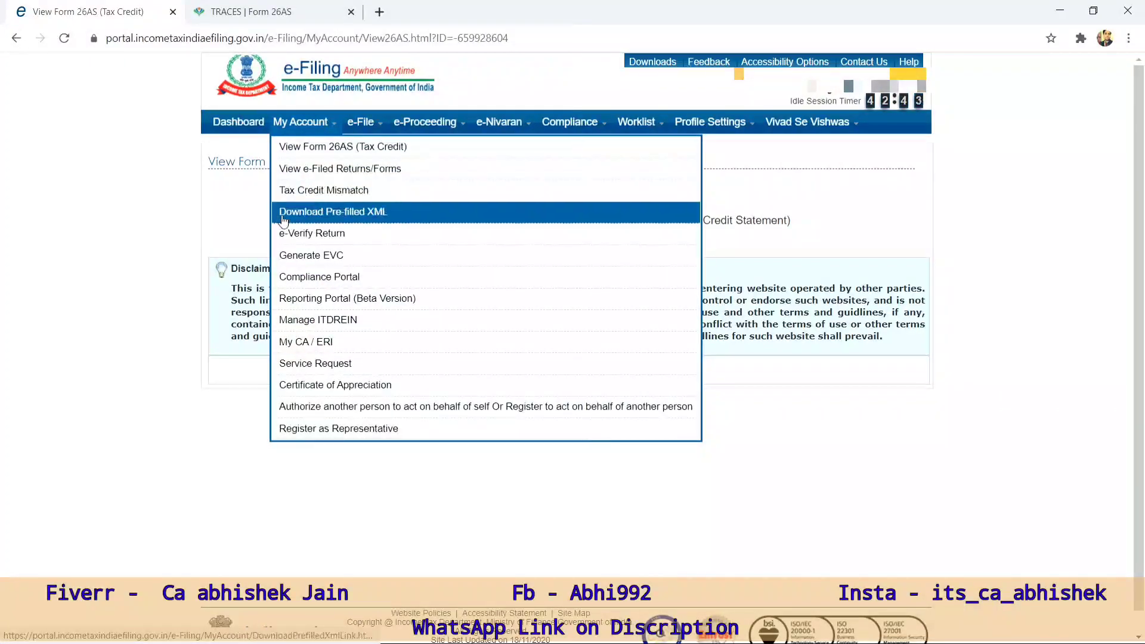
click(372, 219)
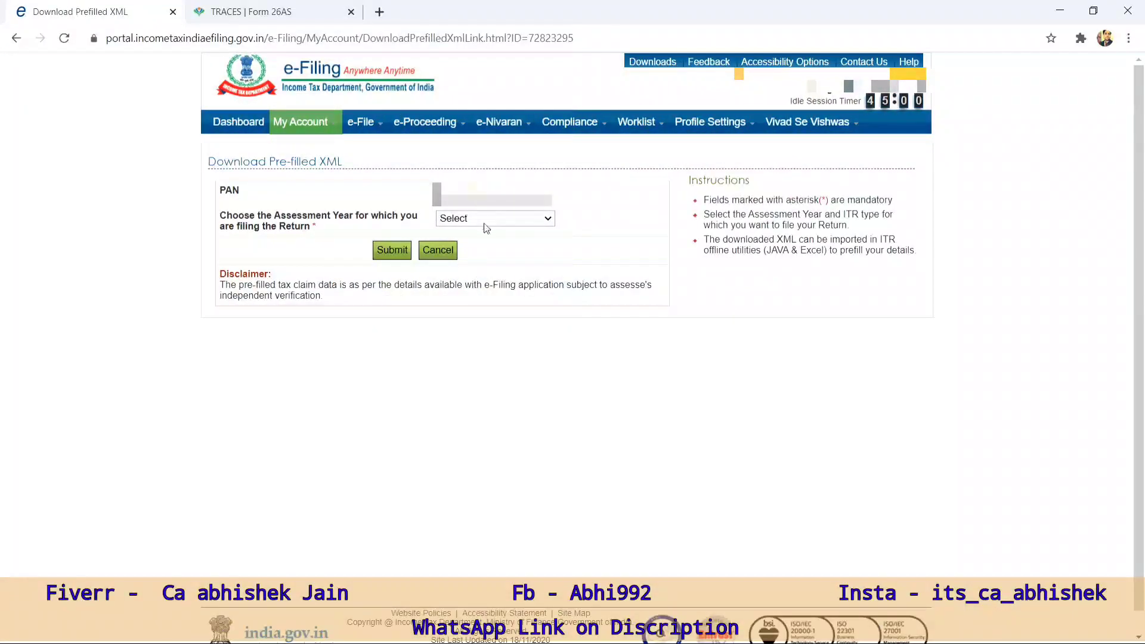
Choose assessment year 2020-21 and form ITR-3 for the pre-filled XML, and continue to the prefill details
click(484, 225)
click(485, 244)
click(486, 251)
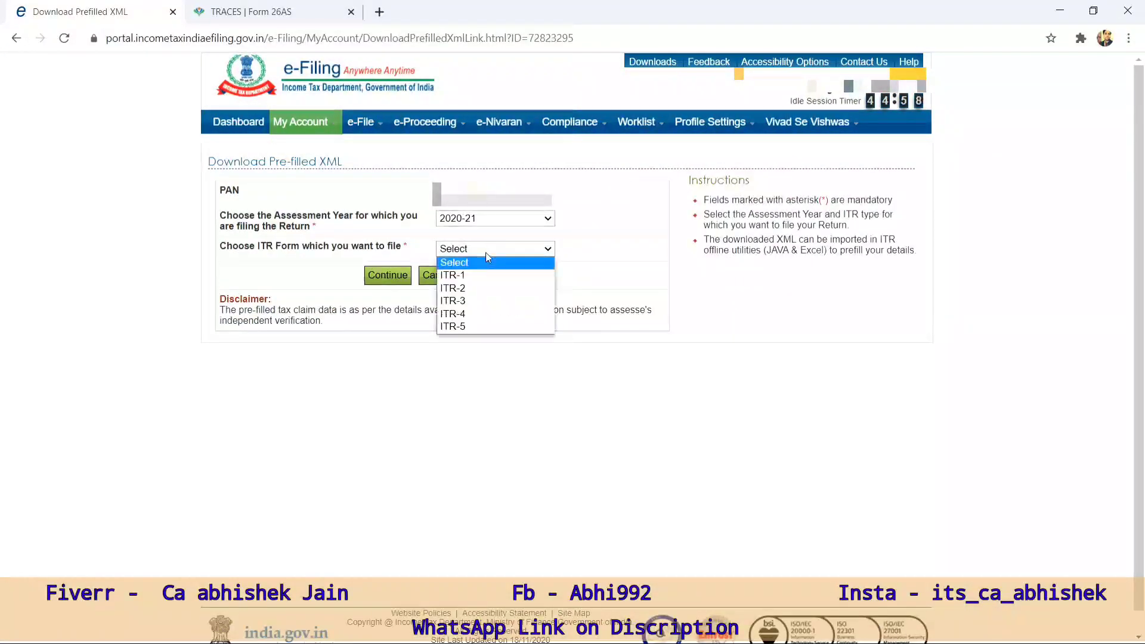
click(462, 301)
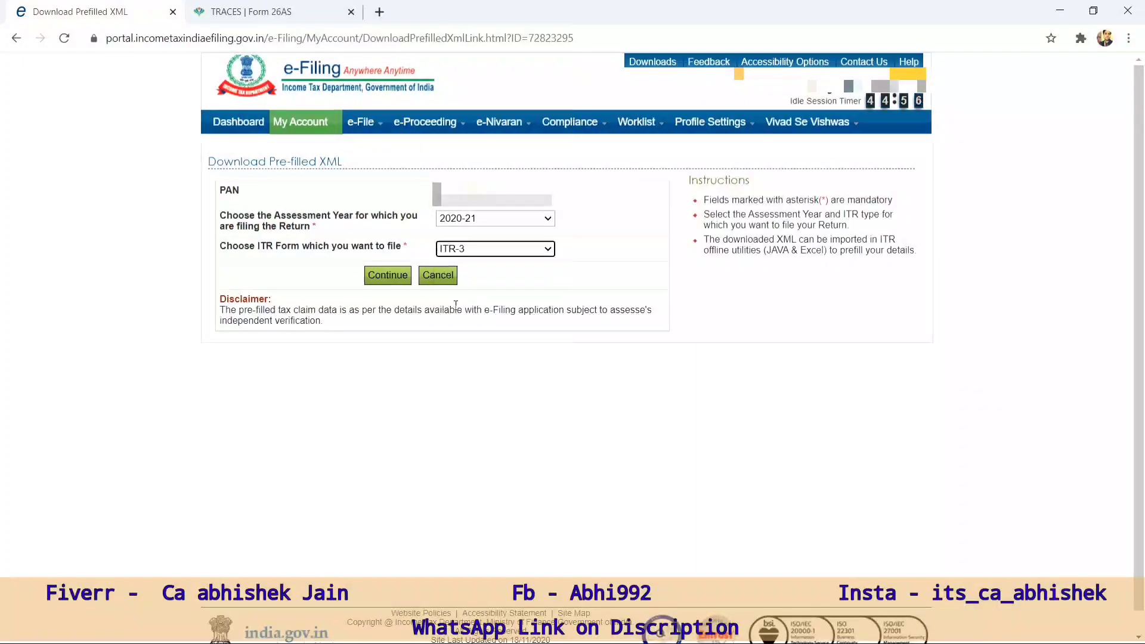
click(388, 275)
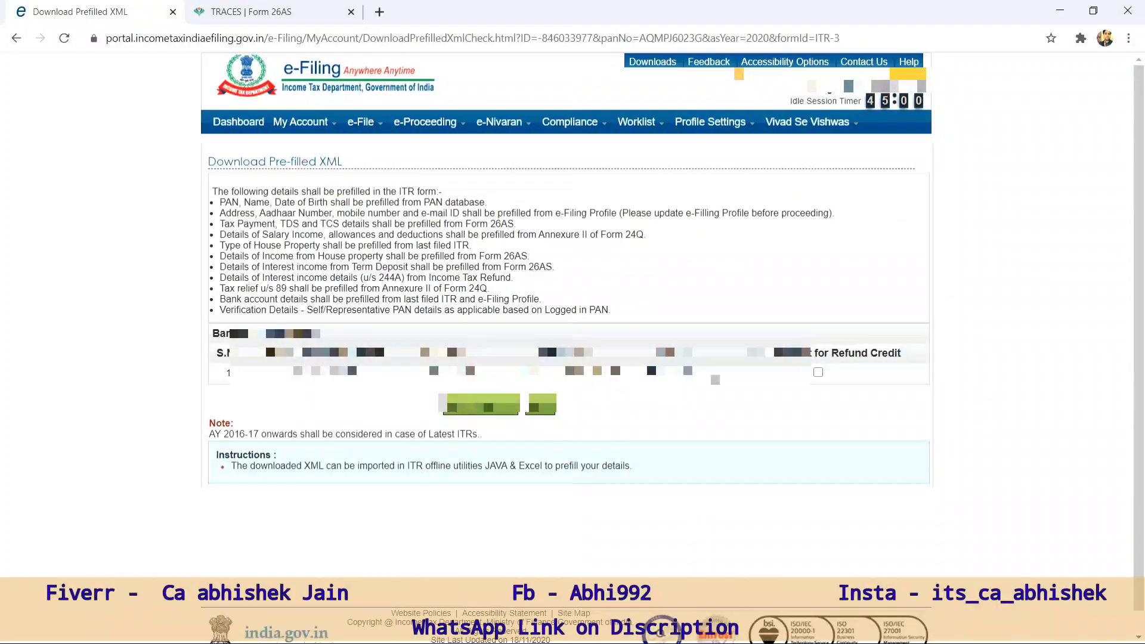
Download the pre-filled XML with the listed bank account selected for refund credit, accepting the prefill consent, and return to the Dashboard
click(477, 408)
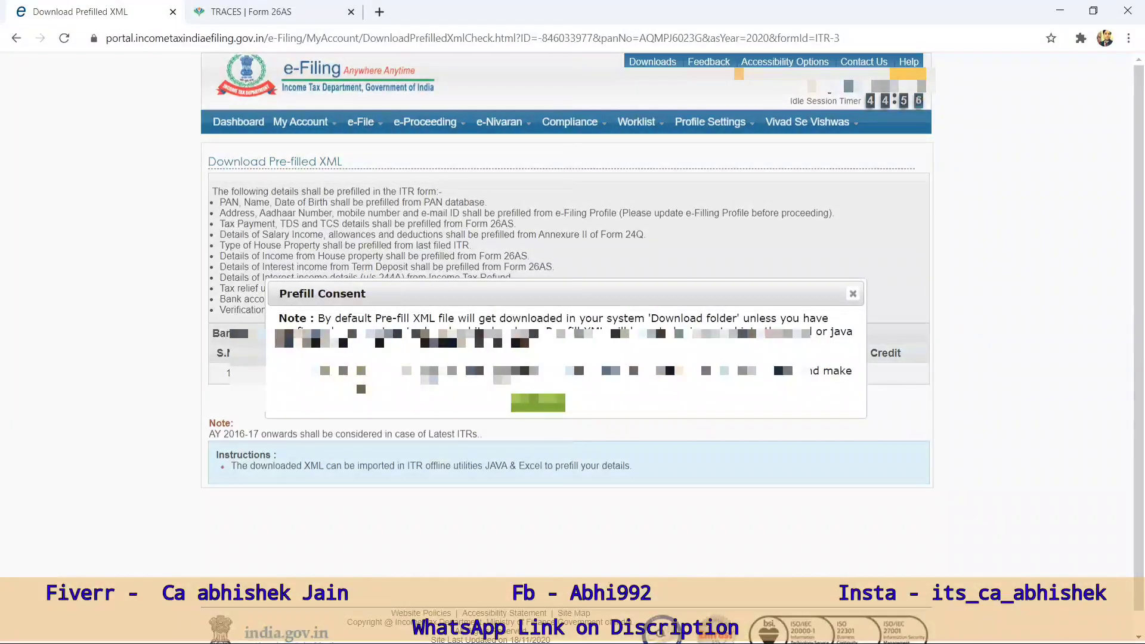
click(538, 403)
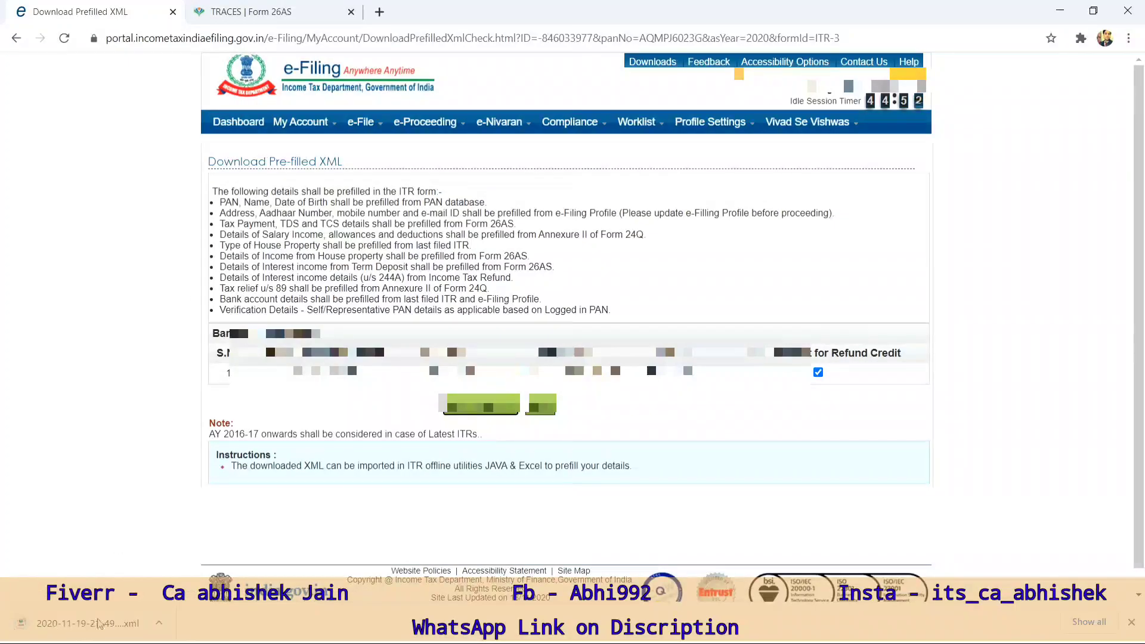
click(219, 122)
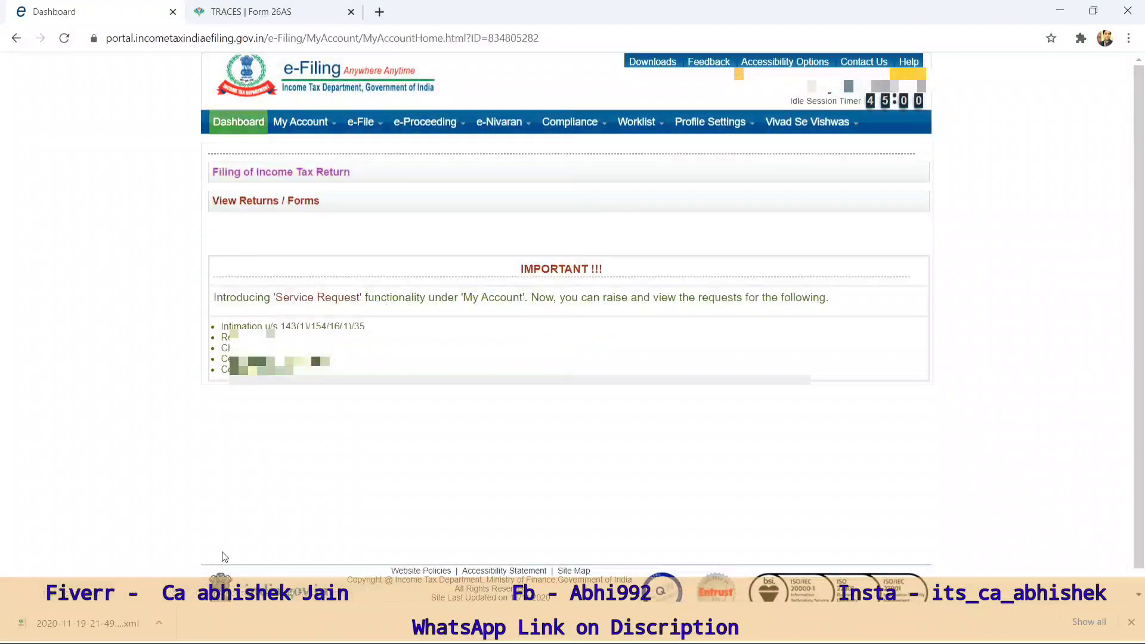
Switch to File Explorer and locate the saved pre-filled XML in the taxpayer's 20-21 folder
key(alt+Tab)
key(alt+Tab)
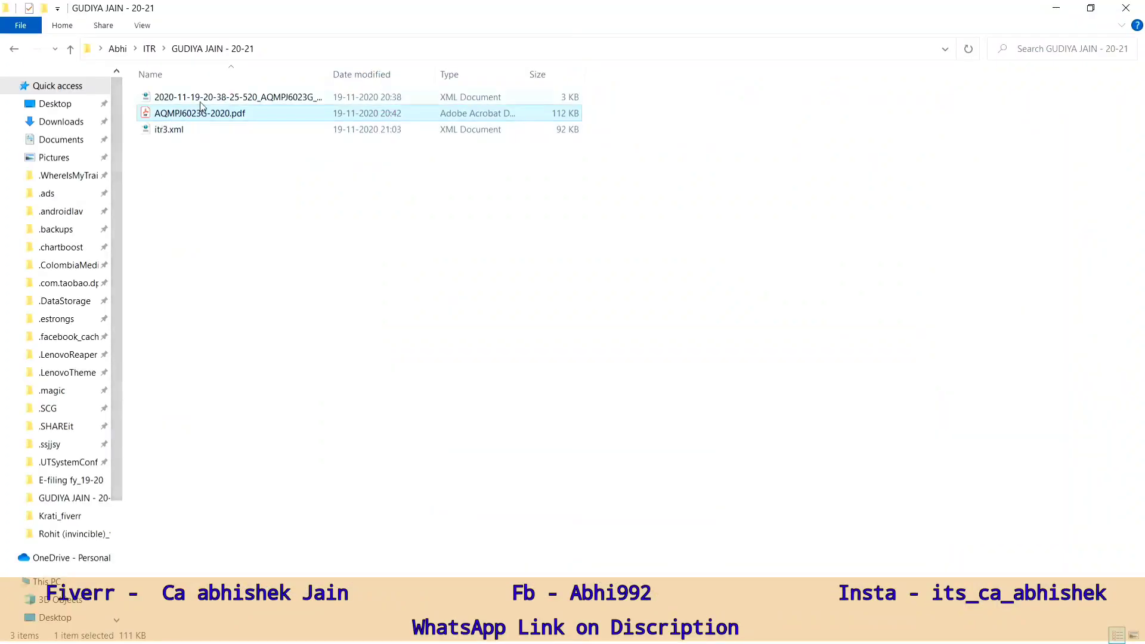
click(199, 100)
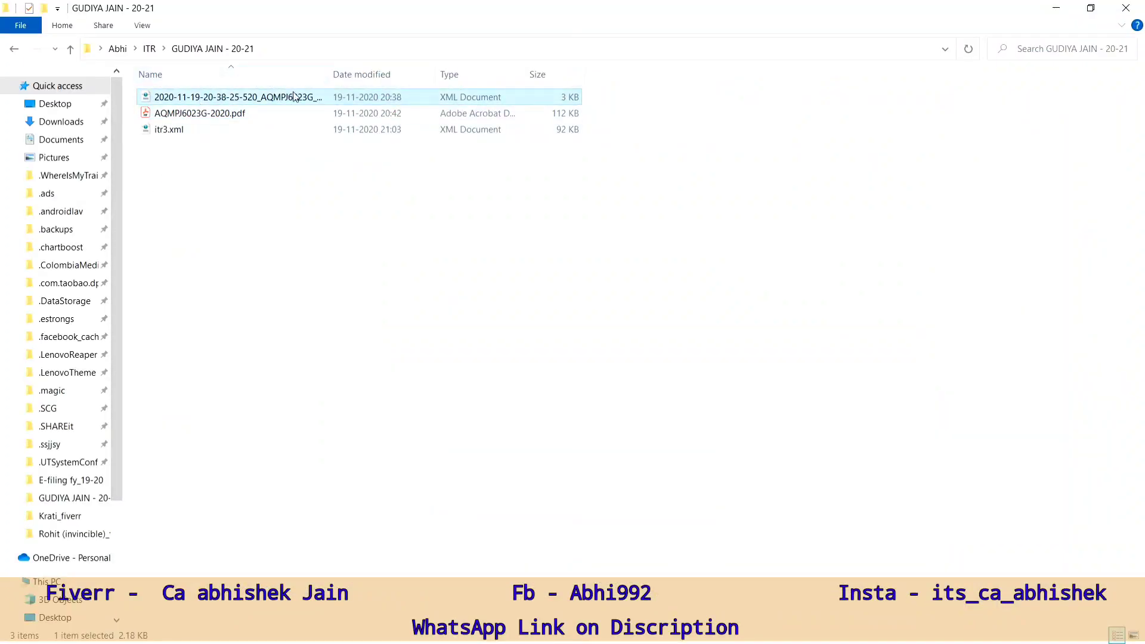
Switch to the ITR Utility window holding the ITR-3 2020-21 form
key(alt+Tab)
key(alt+Tab)
key(Tab)
key(Tab)
key(Tab)
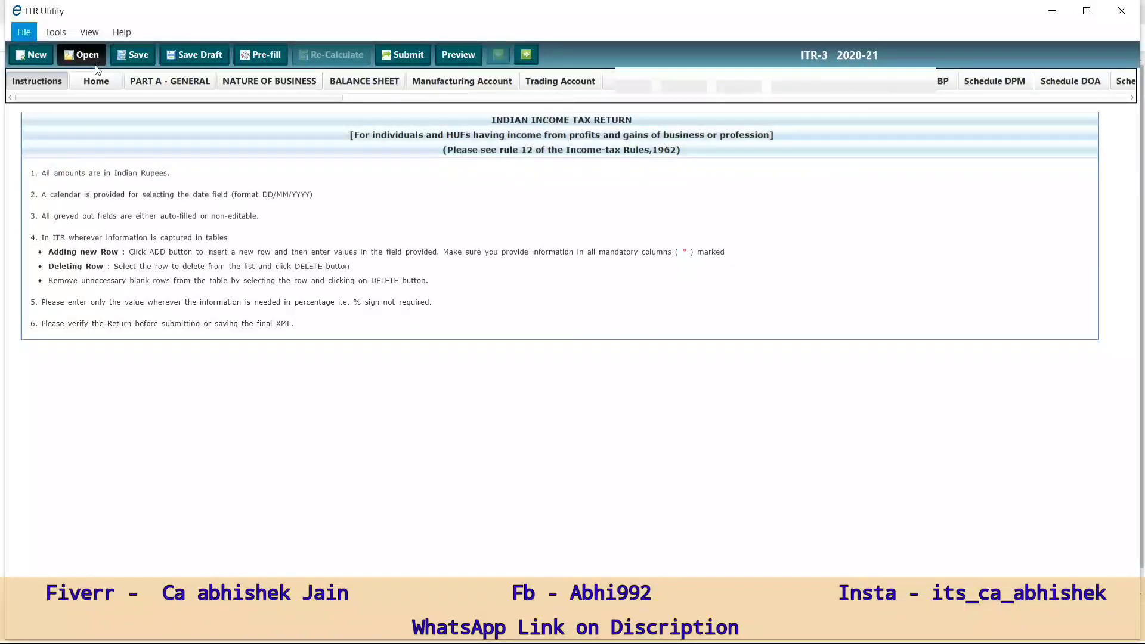
Examine the blank Part A - General schedule, covering personal information, filing status and other details
click(174, 84)
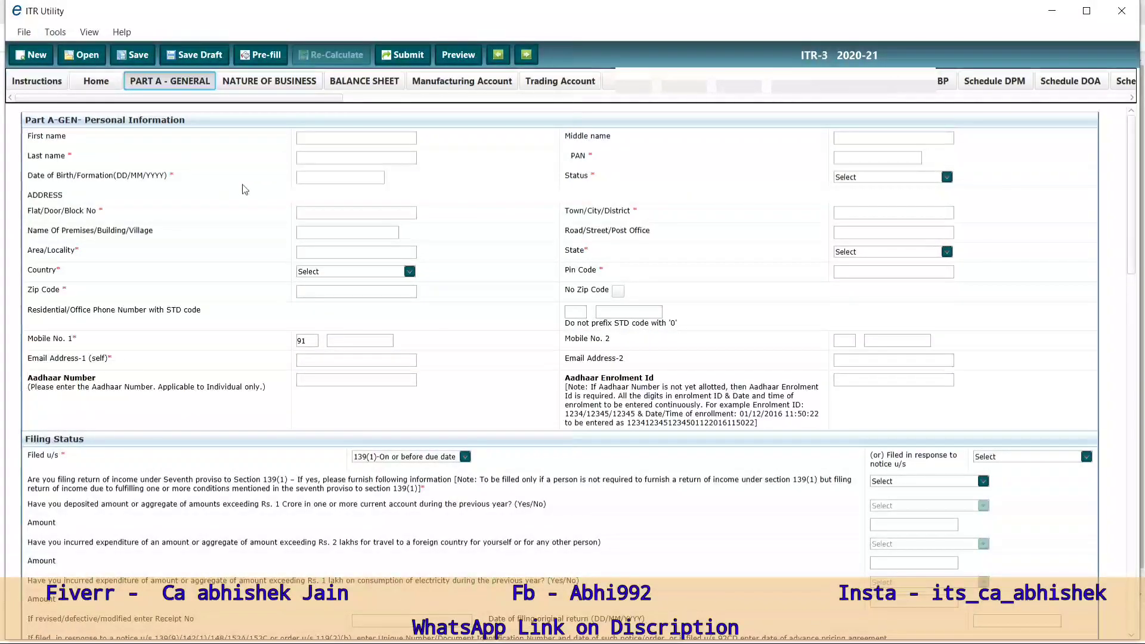
scroll(549, 340, down, 5)
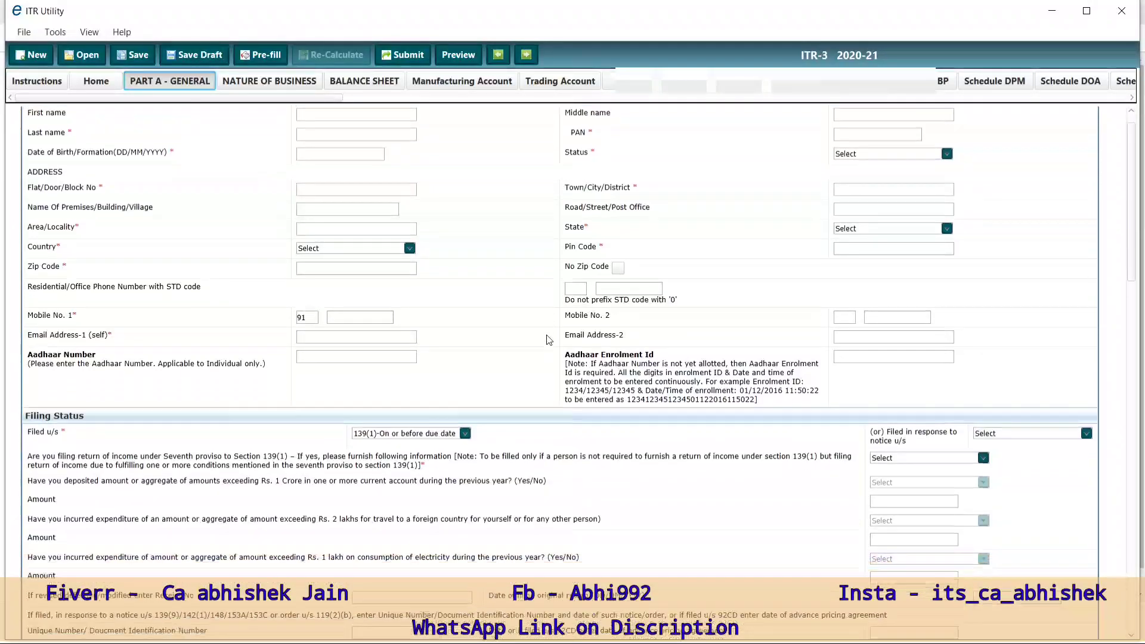
scroll(549, 341, down, 5)
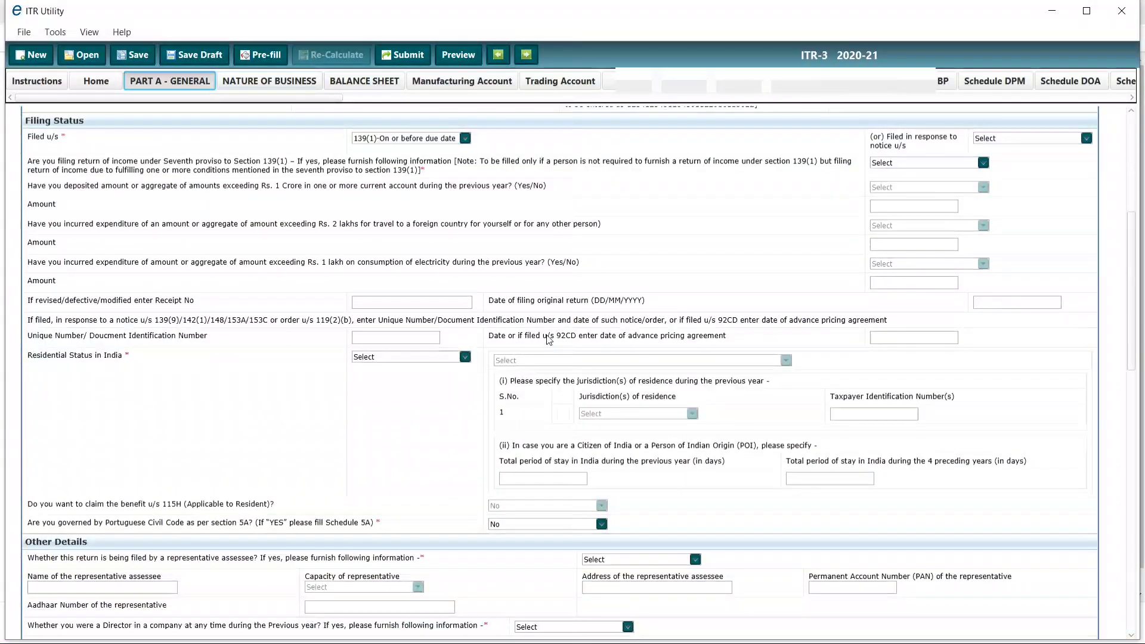
scroll(549, 340, down, 3)
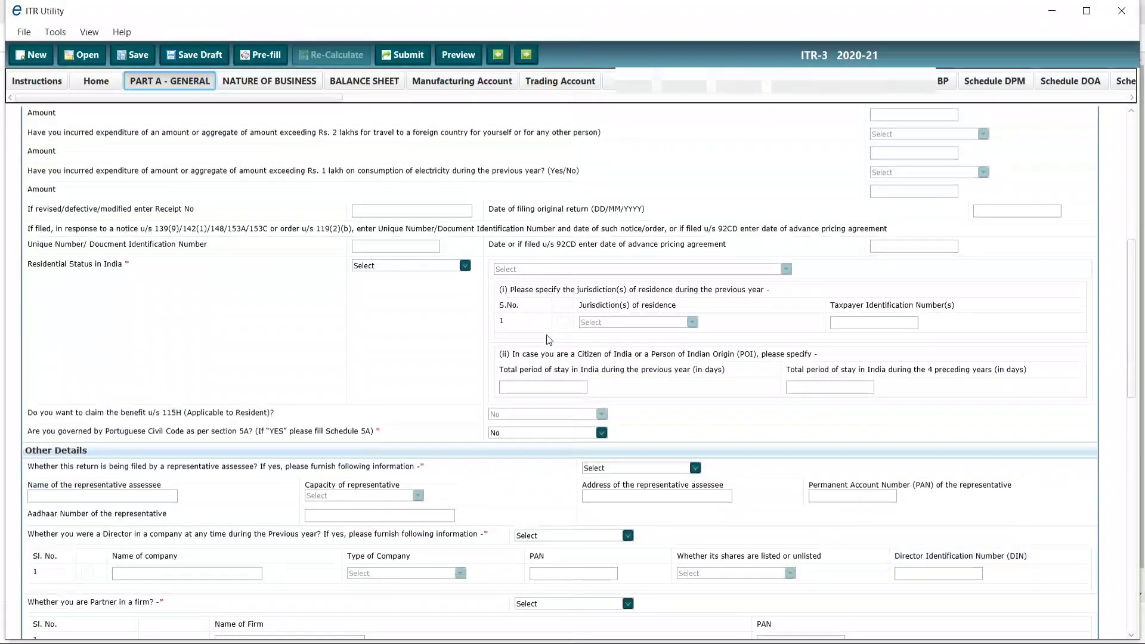
scroll(549, 340, up, 4)
scroll(548, 340, up, 1)
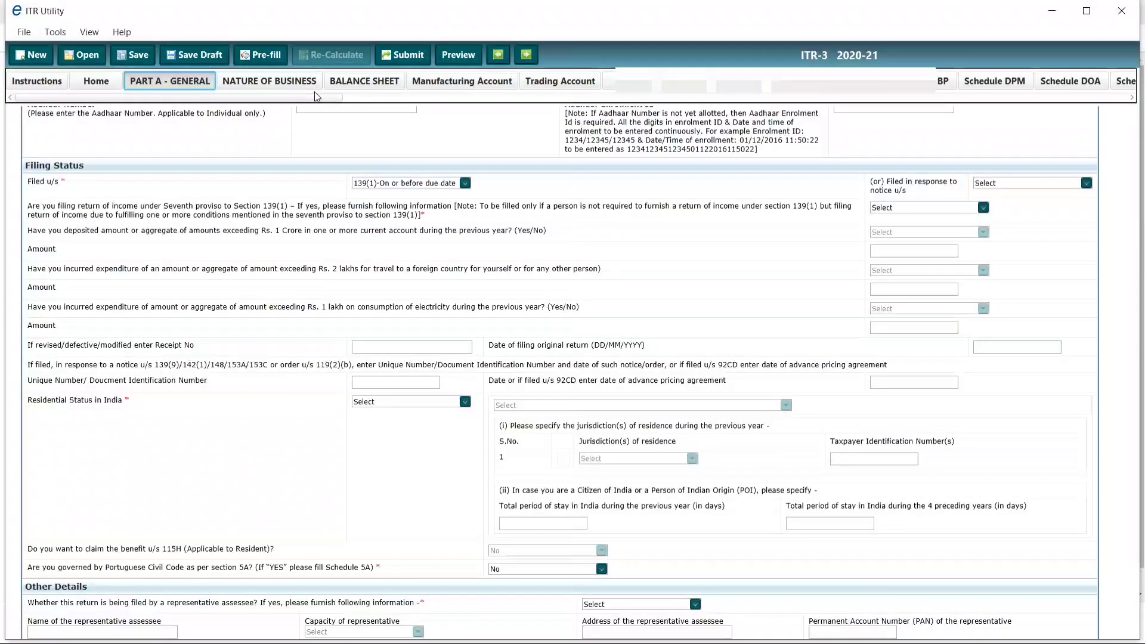
drag(329, 101, 86, 96)
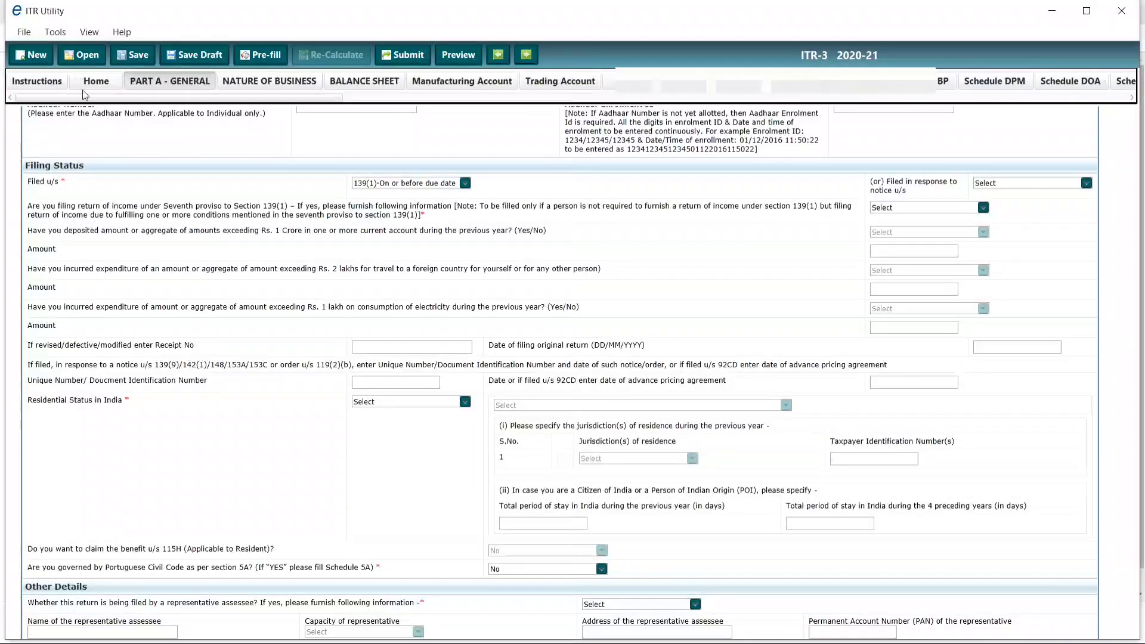
click(87, 54)
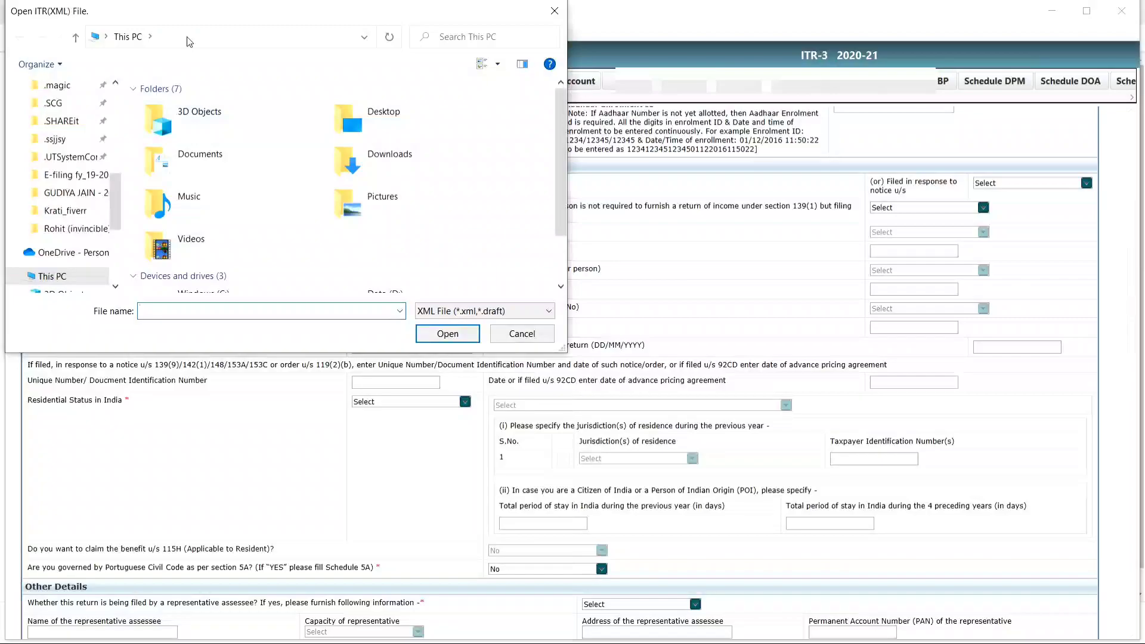
key(alt+Tab)
key(alt+Tab)
key(alt+Tab)
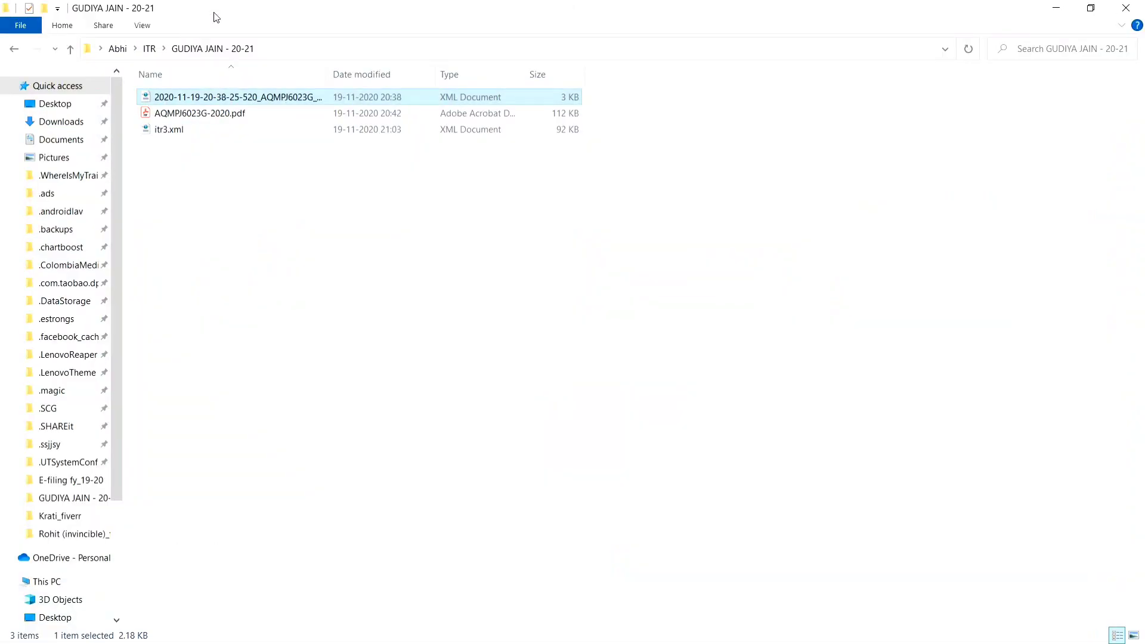
click(282, 52)
key(alt+Tab)
click(285, 46)
key(ctrl+v)
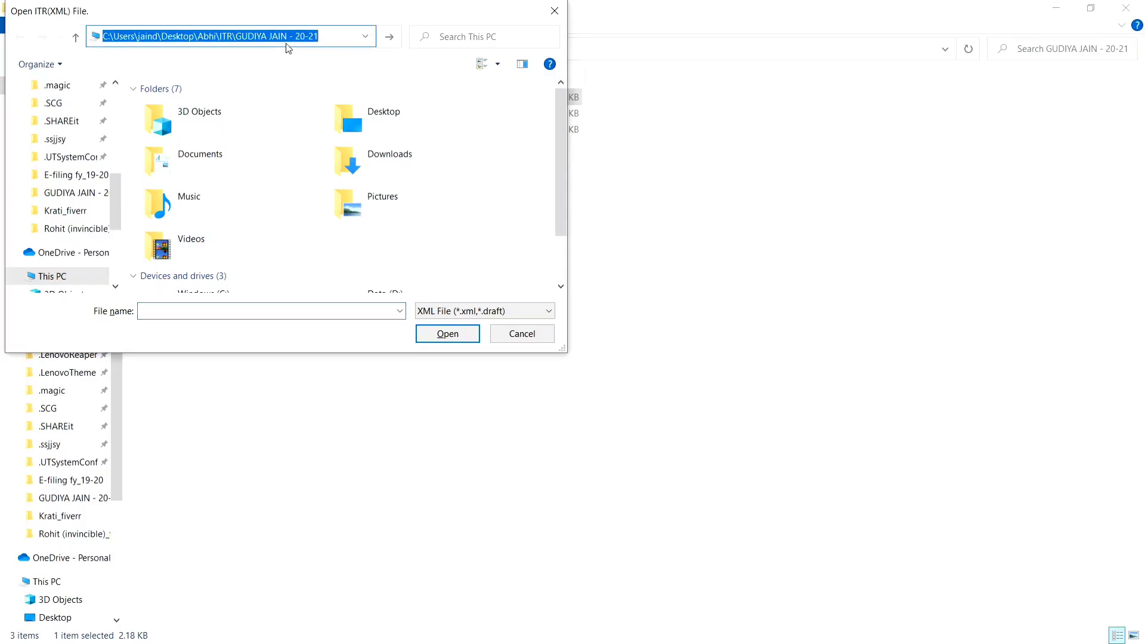
key(Return)
click(288, 108)
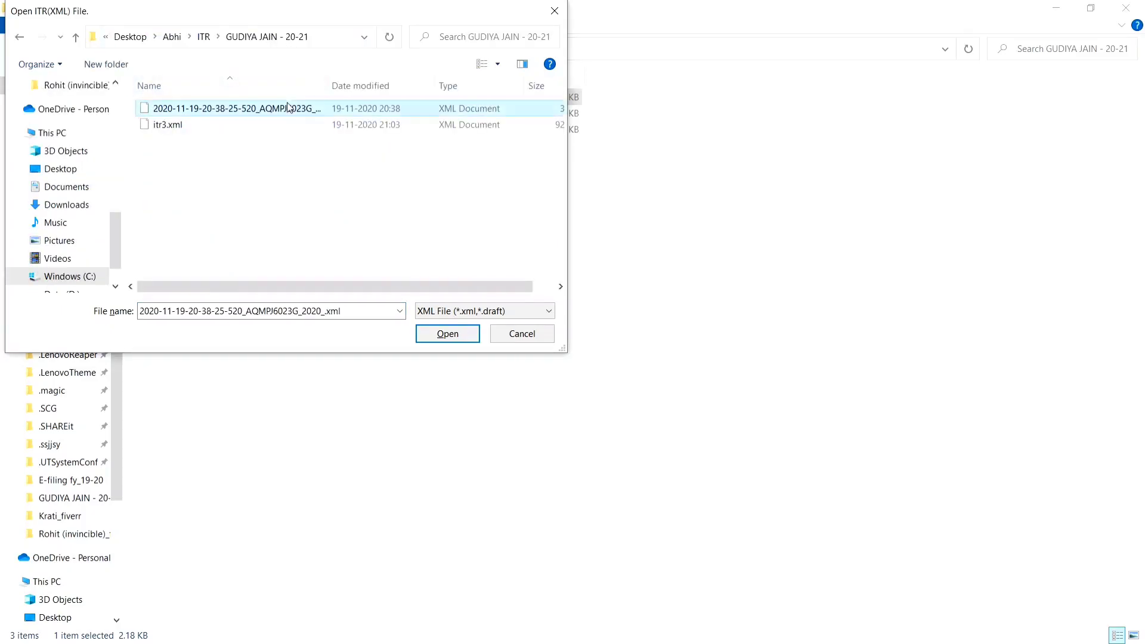
click(445, 336)
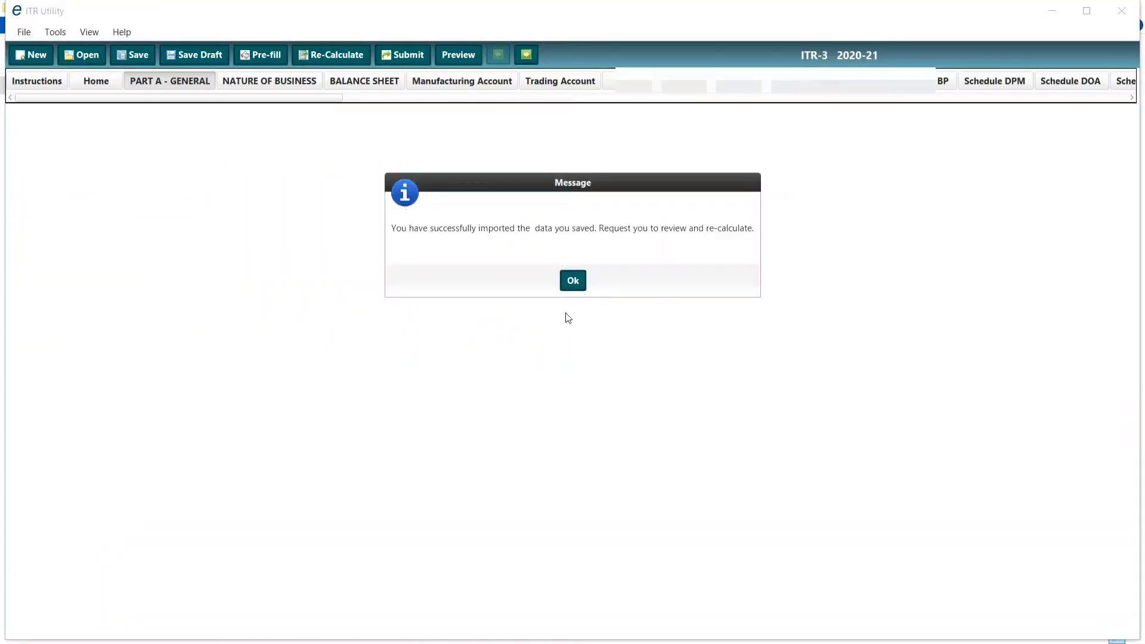
click(576, 283)
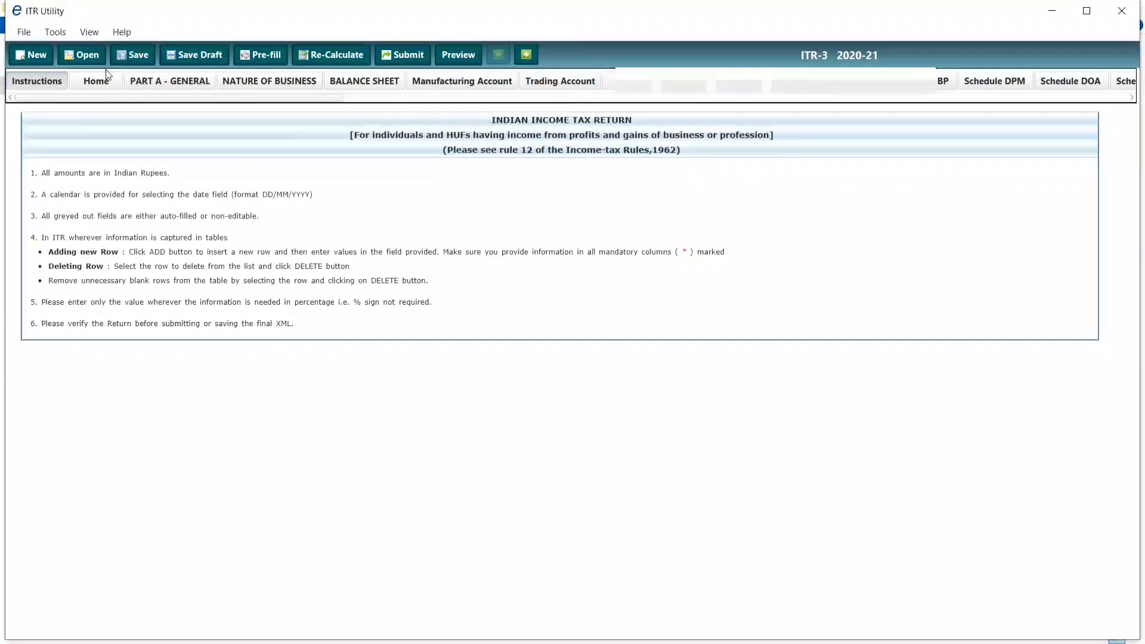
Review the imported personal information, filing status and residential status in Part A - General
click(175, 86)
scroll(239, 188, down, 2)
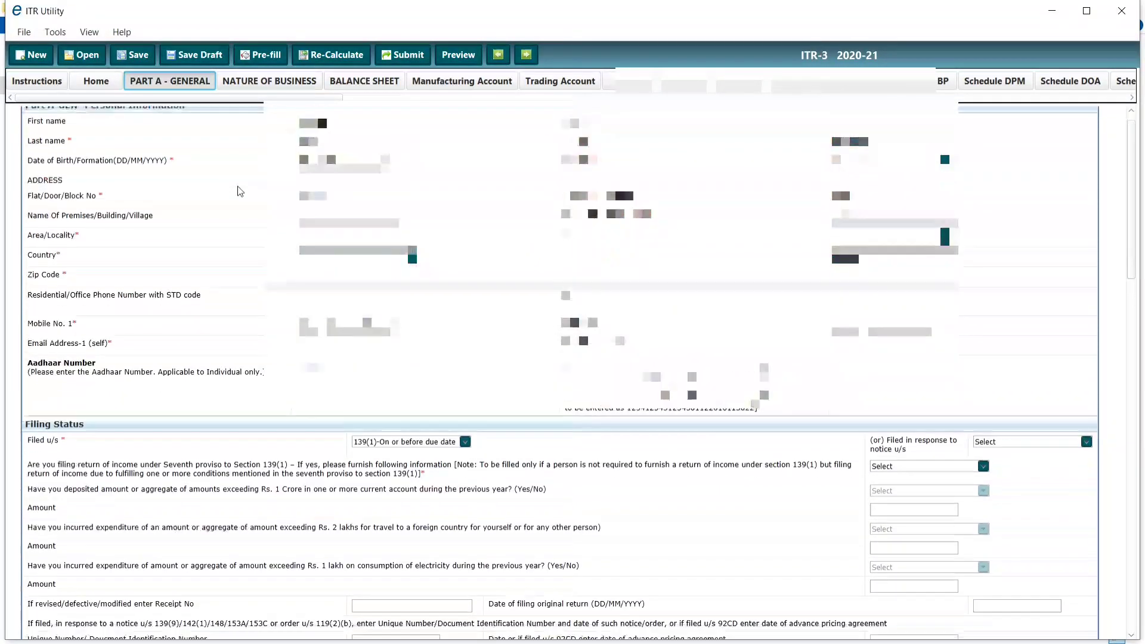
scroll(240, 191, down, 8)
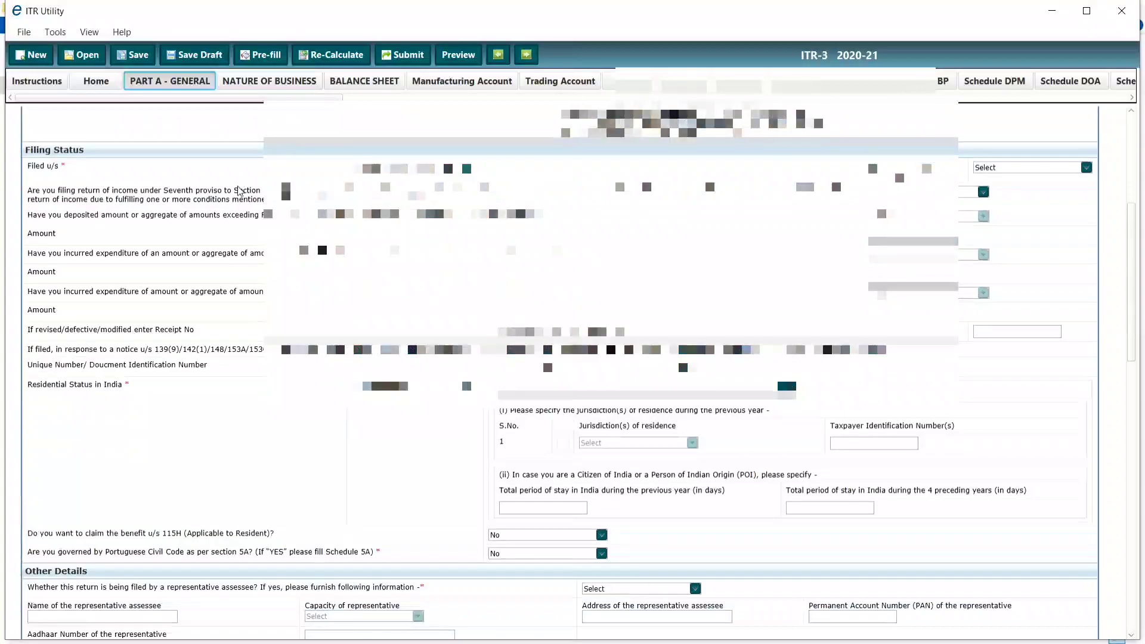
scroll(239, 191, up, 2)
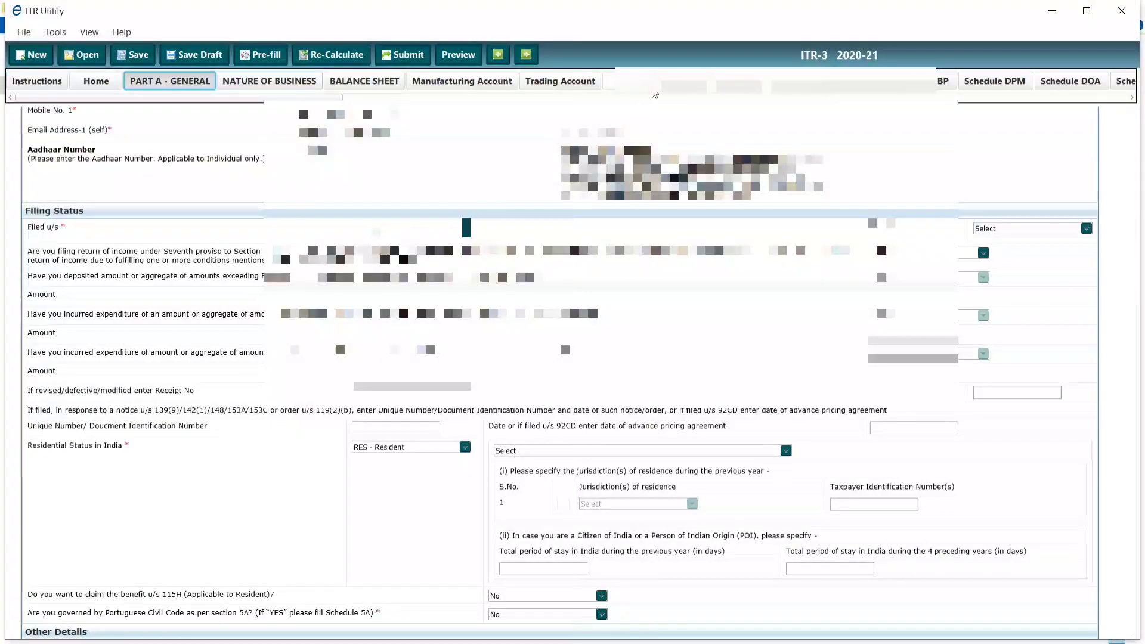
Compare the deductor's TAN and the TDS amount in the TDS2 table with the Form 26AS PDF in Adobe Acrobat Reader
drag(349, 97, 886, 51)
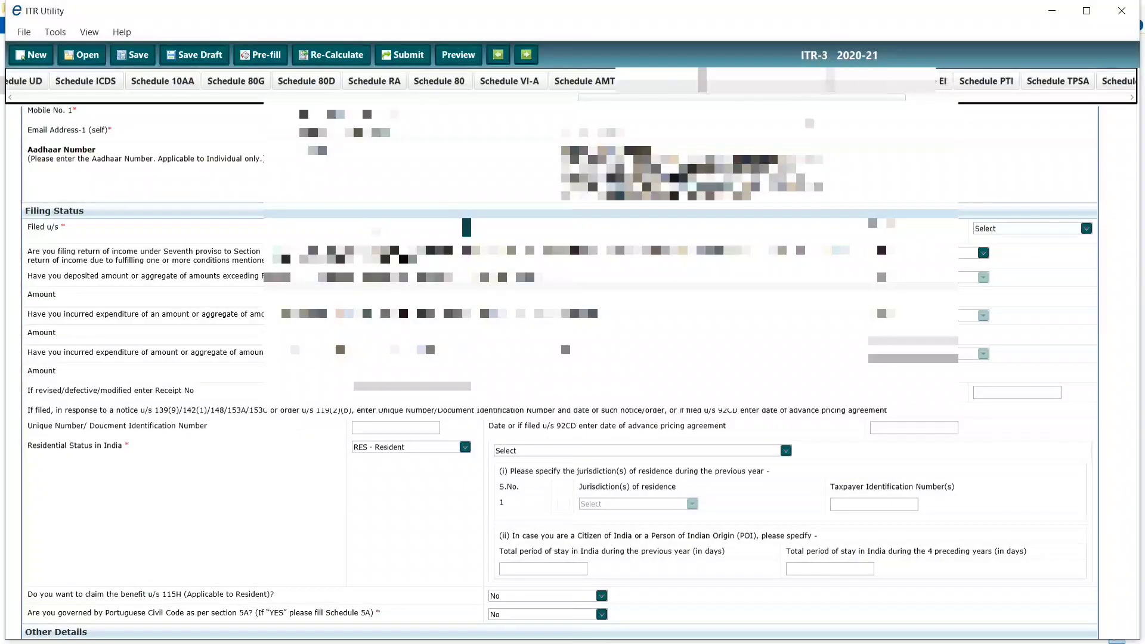
drag(830, 98, 1028, 93)
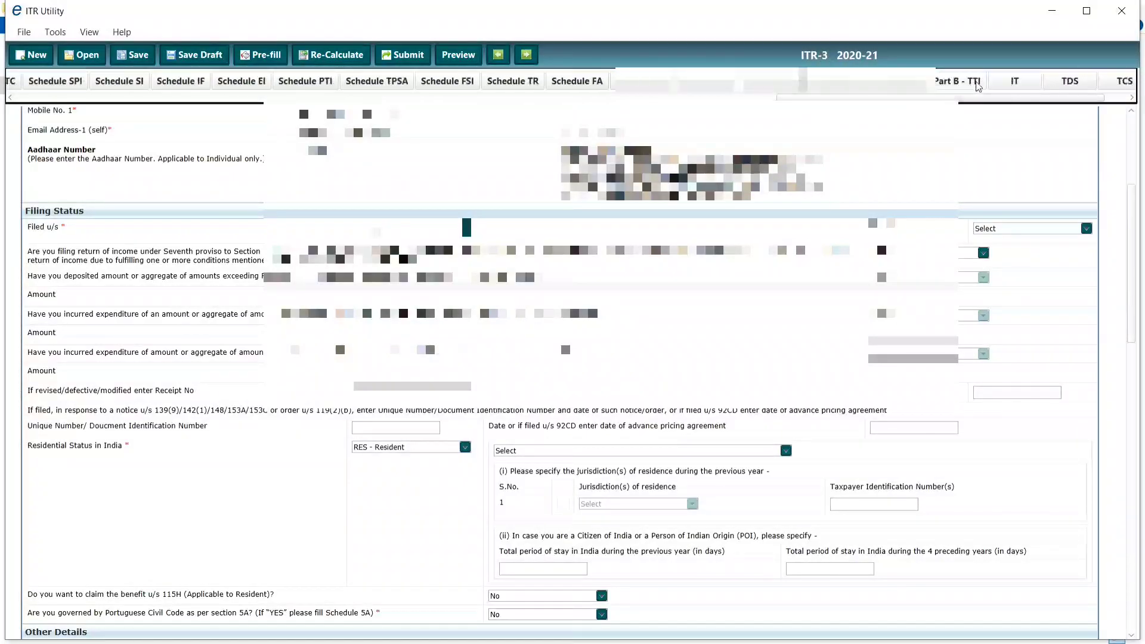
click(1078, 87)
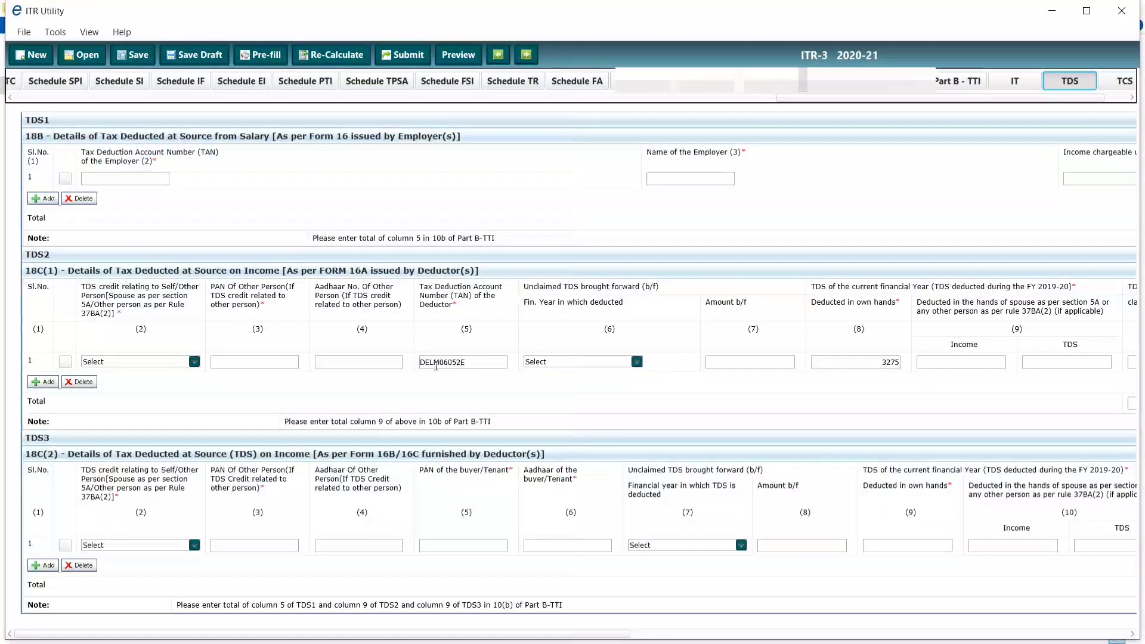
key(alt+Tab)
key(alt+Tab)
key(alt+Tab)
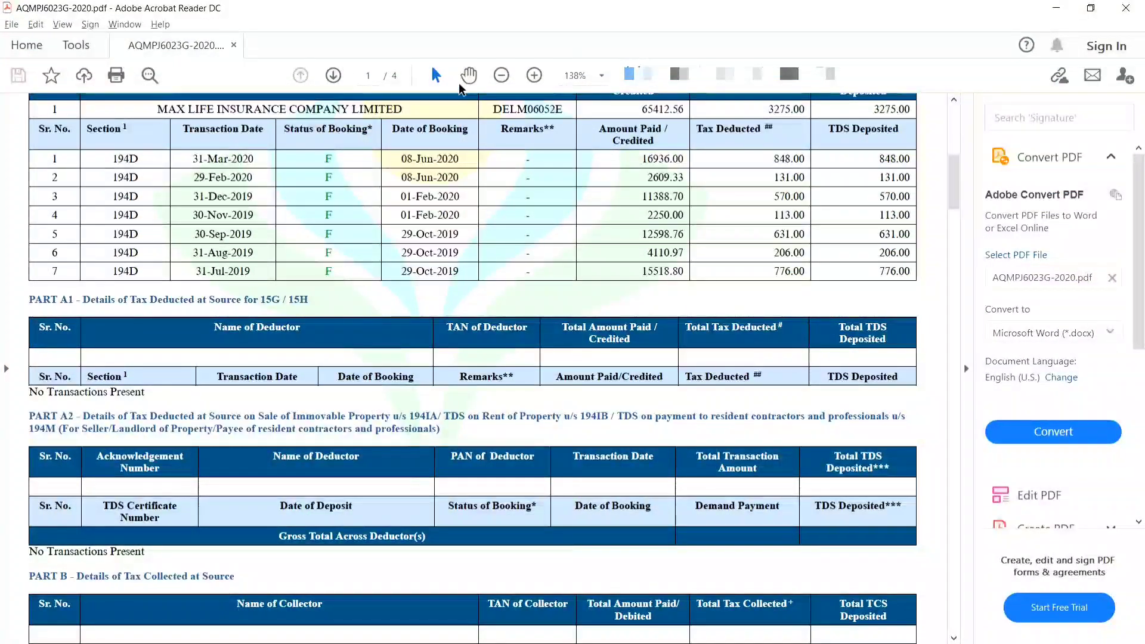
key(alt+Tab)
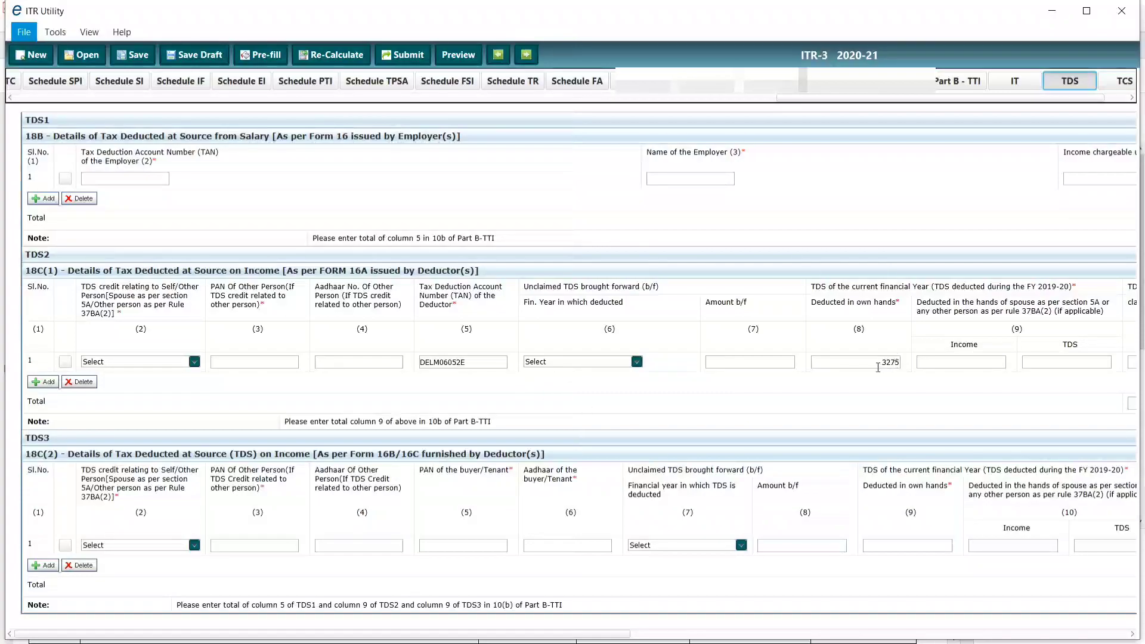
key(alt+Tab)
key(alt+Tab)
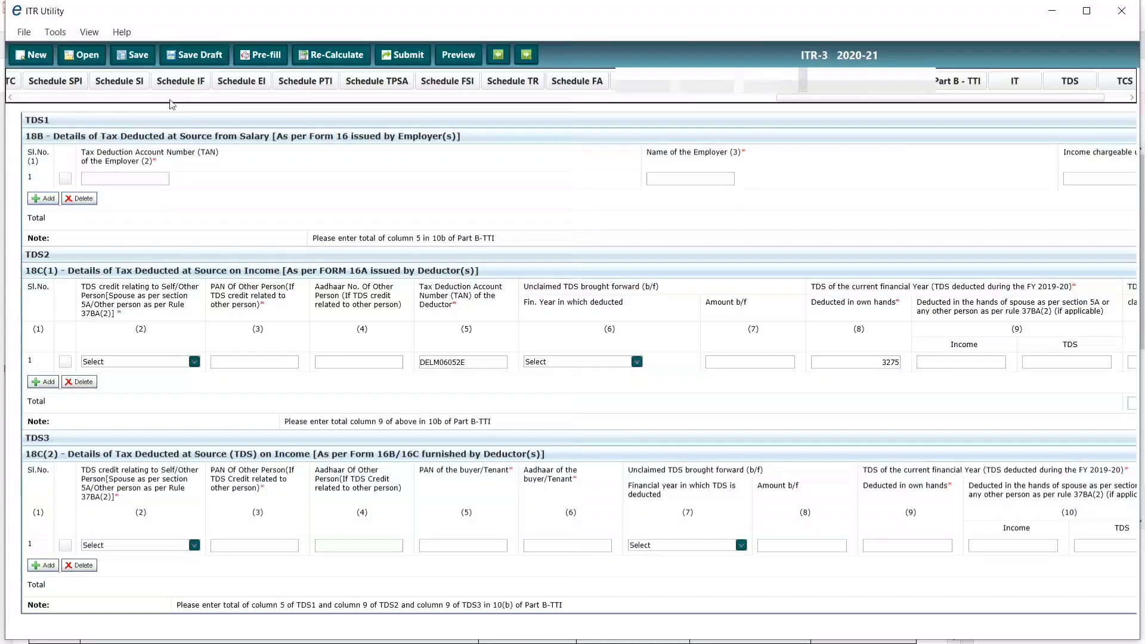
Look through Schedule SI, Schedule EI, Part B-TTI and Part B-TI for special-rate income, exempt income, tax liability and total income
click(128, 84)
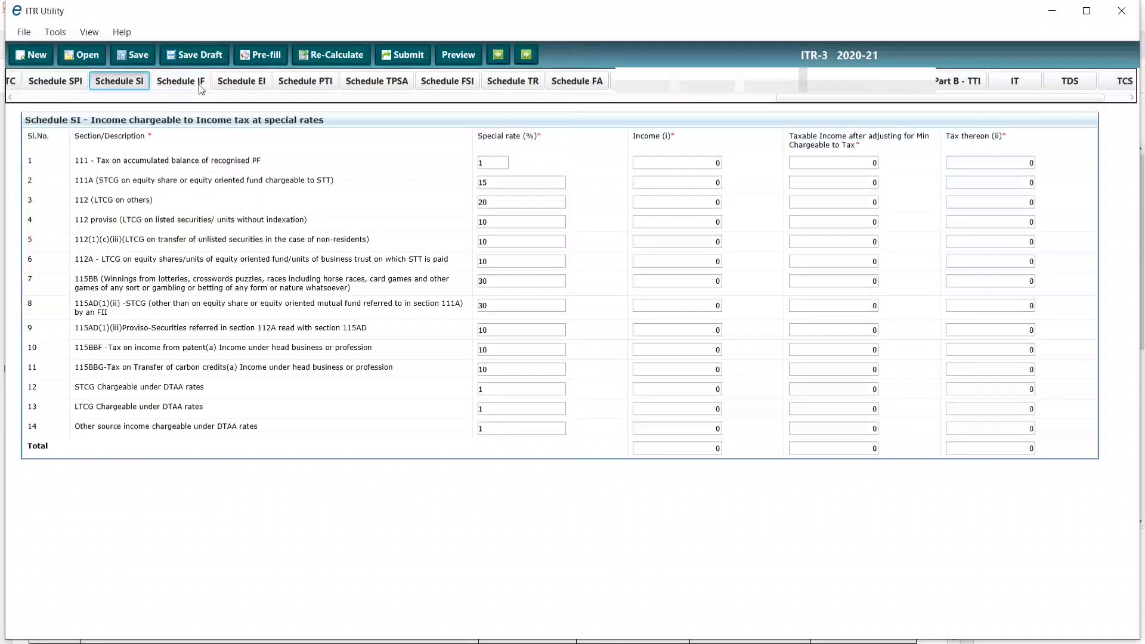
click(227, 89)
click(205, 99)
click(205, 99)
click(205, 99)
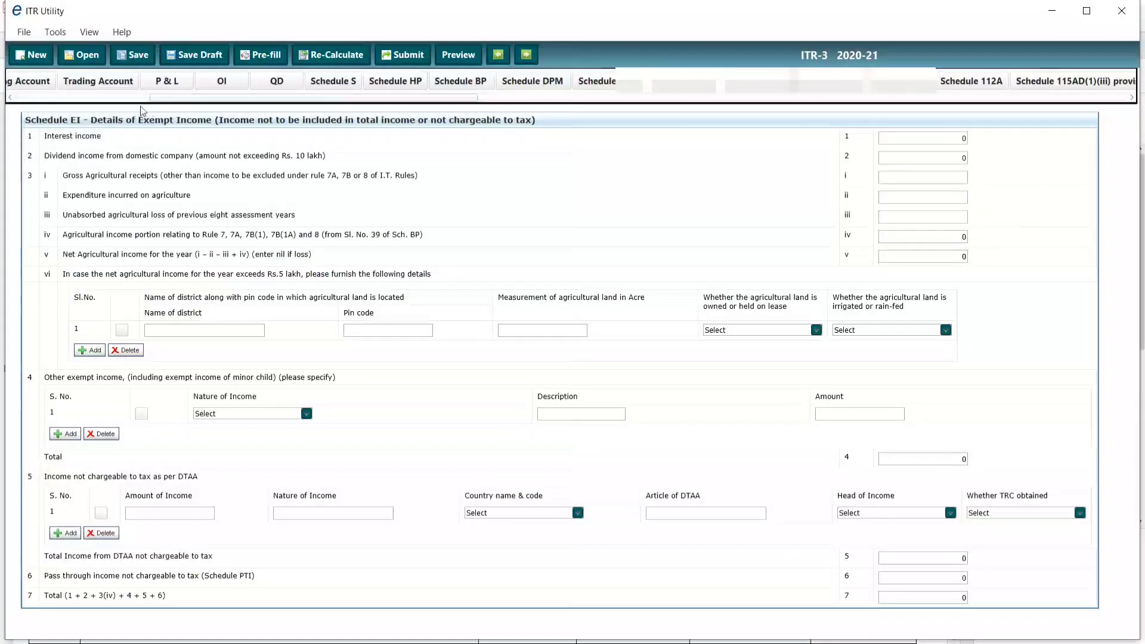
drag(304, 98, 967, 91)
click(878, 84)
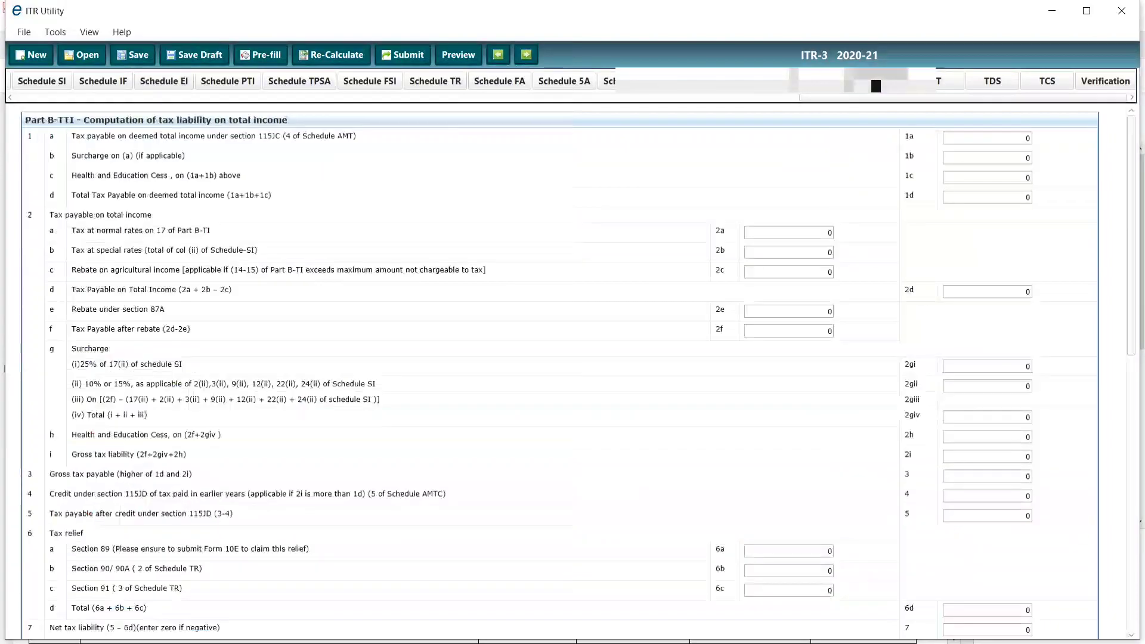
click(823, 81)
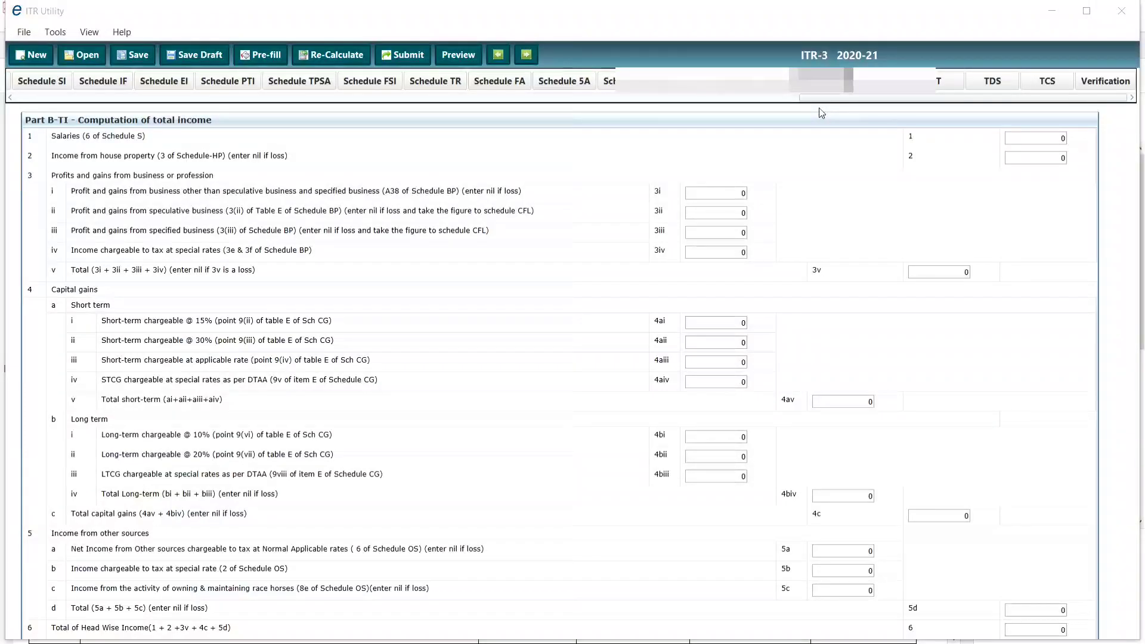
Start a fresh ITR-3 form and import the saved return itr3.xml from the taxpayer's 20-21 folder
drag(826, 99, 344, 160)
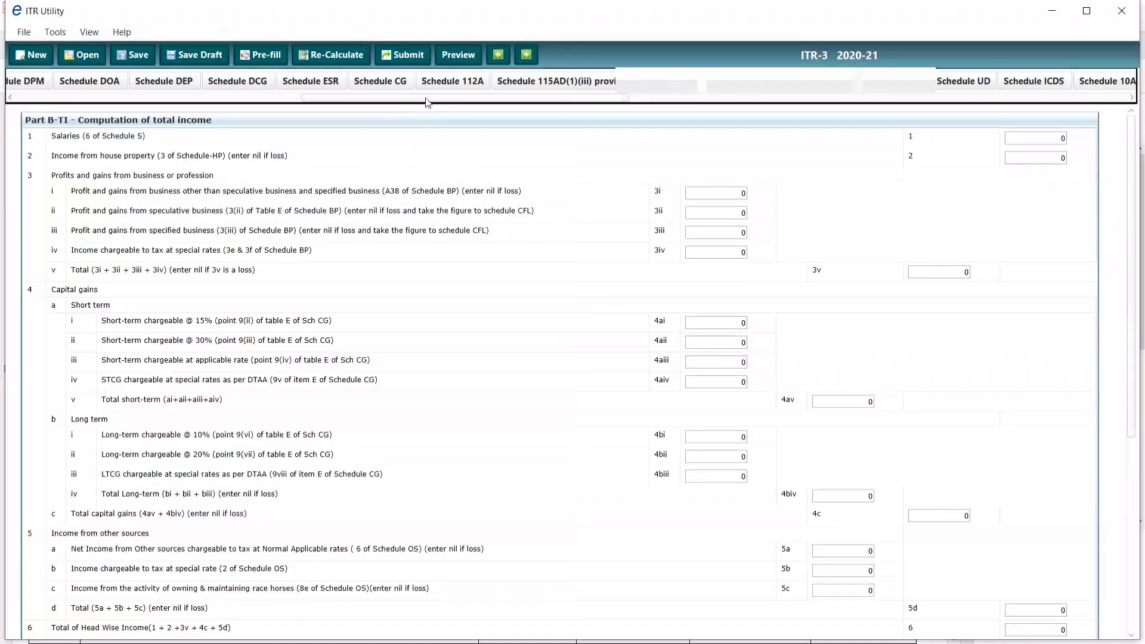
drag(418, 101, 117, 102)
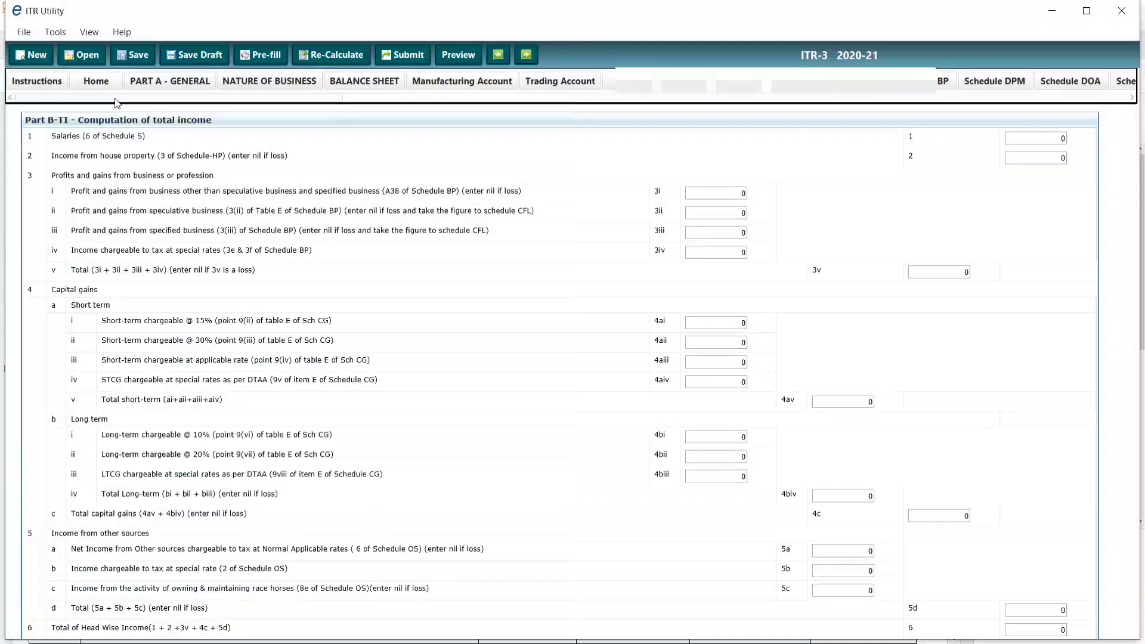
click(31, 54)
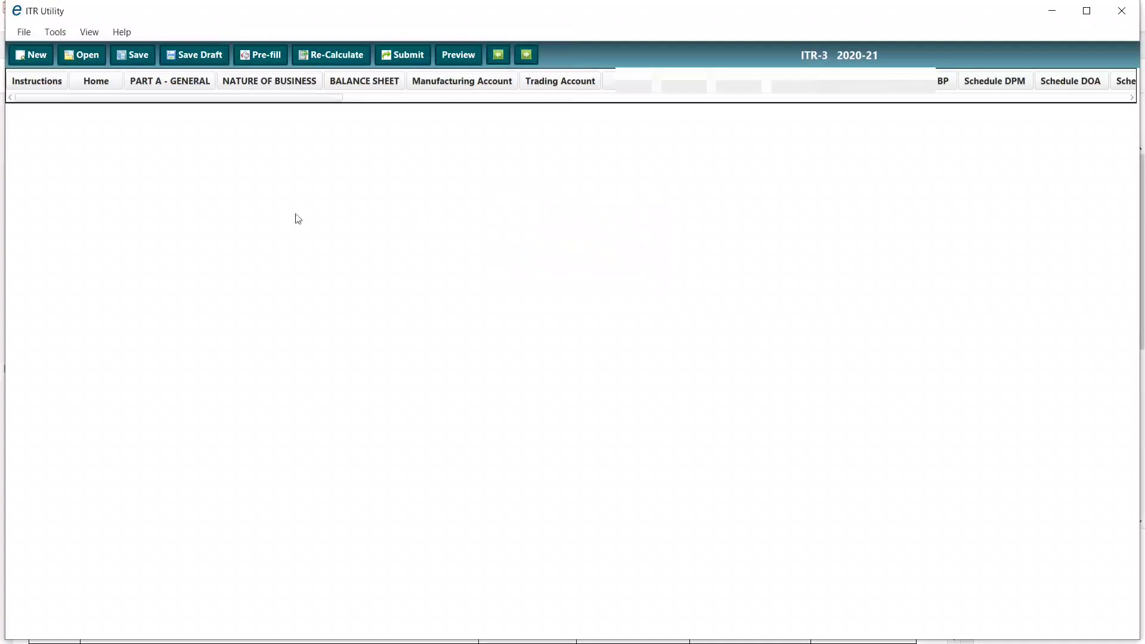
click(96, 56)
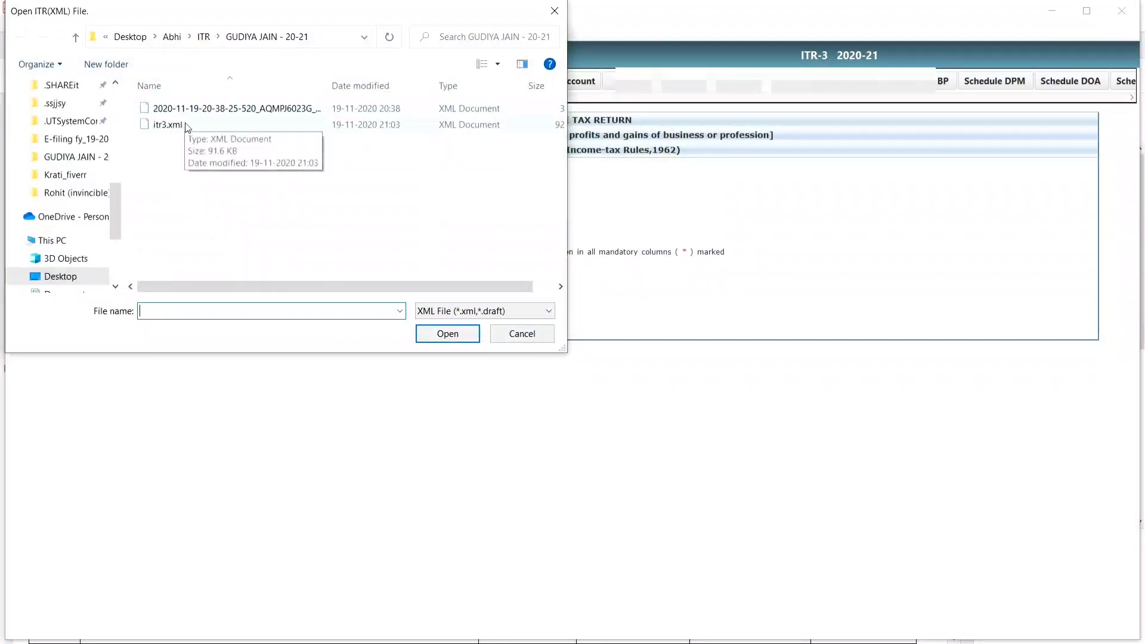
click(179, 125)
click(447, 334)
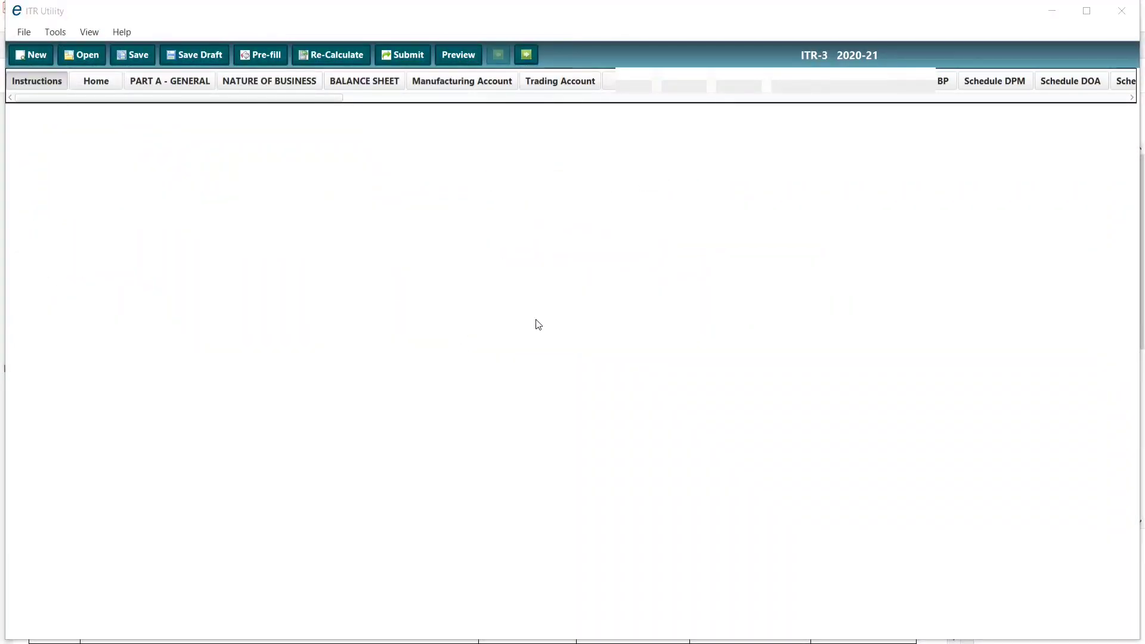
click(573, 281)
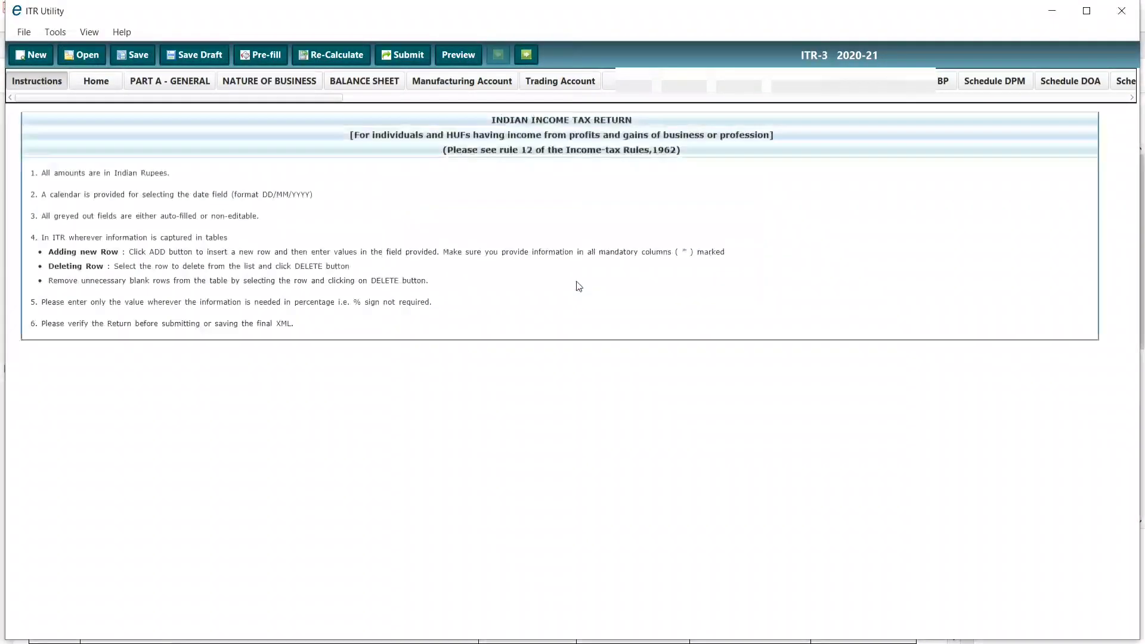
Review Part A - General of the return loaded from itr3.xml, including the seventh proviso answer, residential status and representative assessee details
click(172, 86)
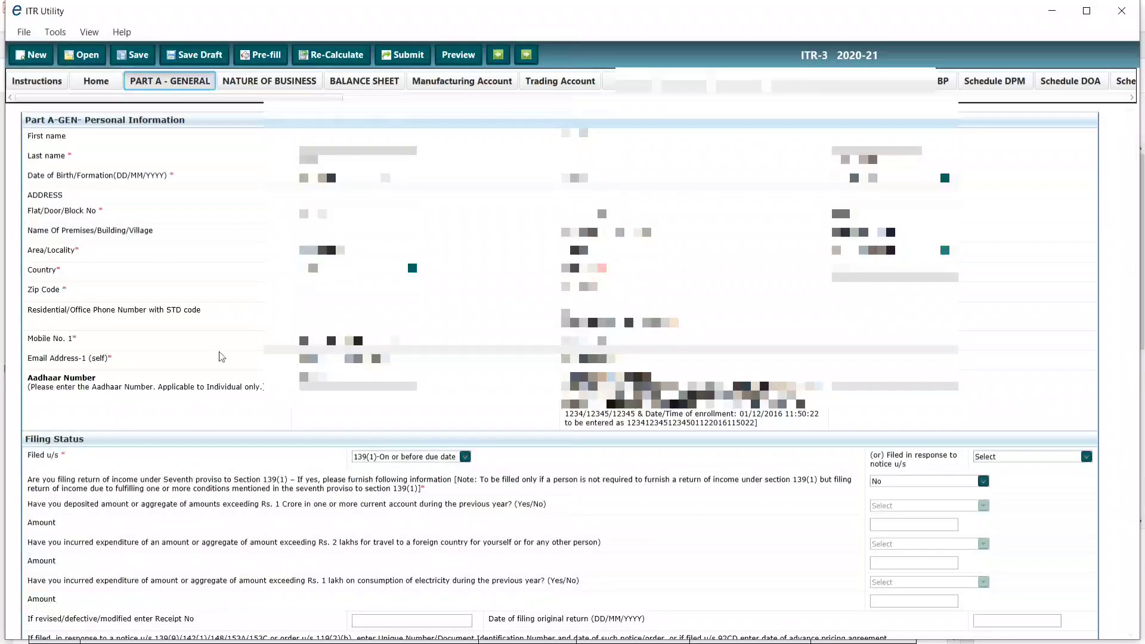
scroll(221, 357, down, 1)
scroll(222, 356, down, 3)
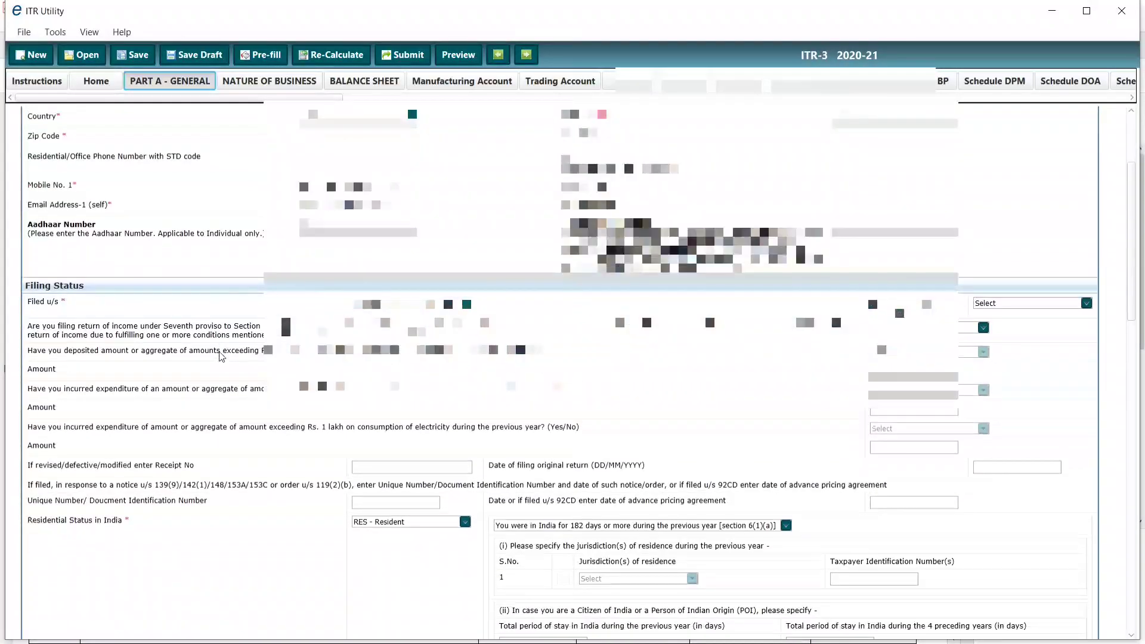
scroll(221, 357, down, 2)
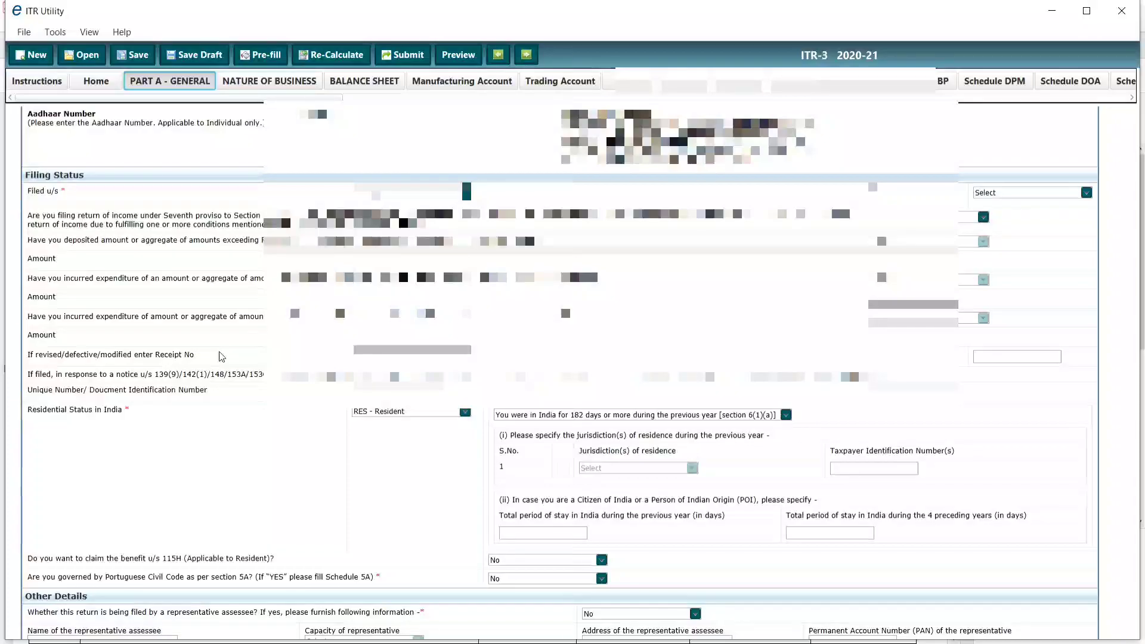
scroll(263, 236, down, 1)
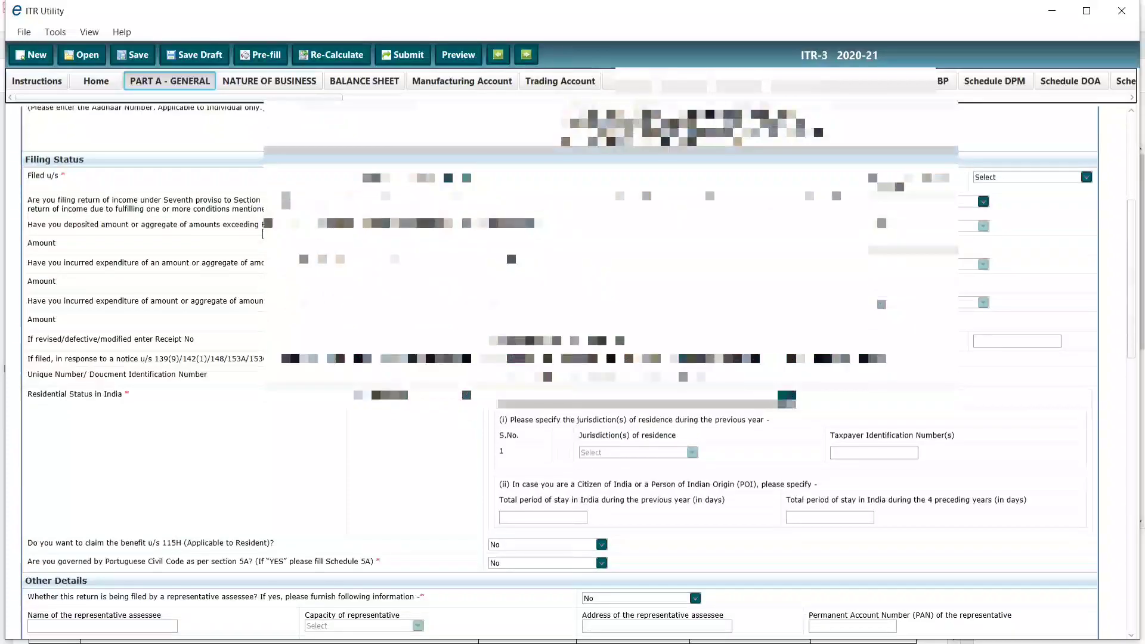
Examine the filing section choices in Filing Status, covering both voluntary filing and filing in response to a notice, retaining 139(1)-On or before due date
scroll(396, 98, up, 10)
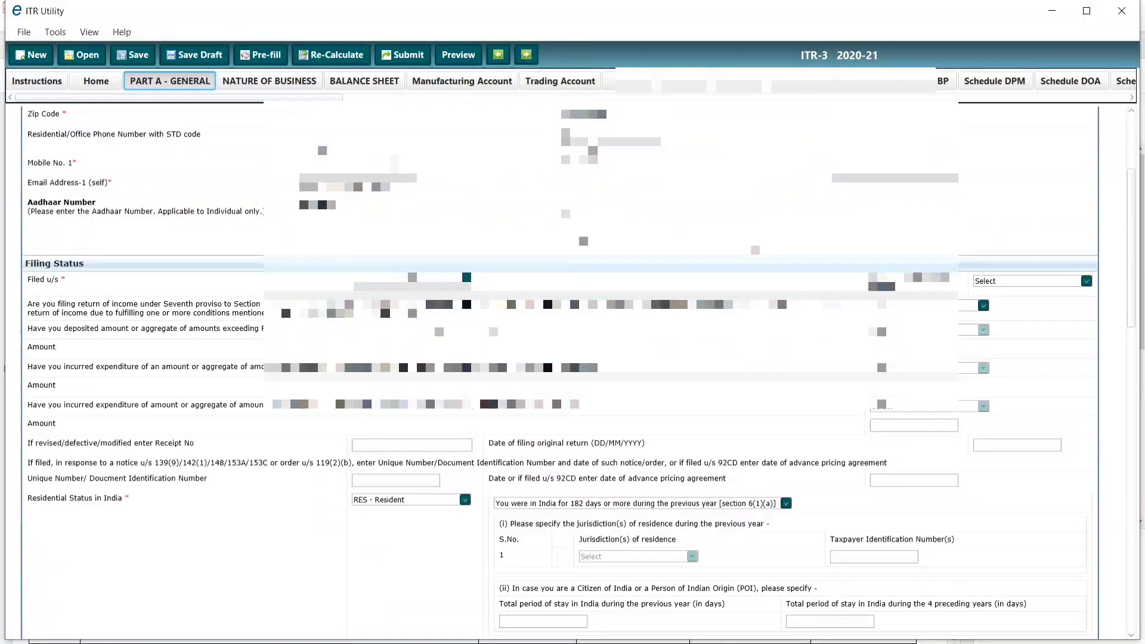
scroll(561, 372, down, 5)
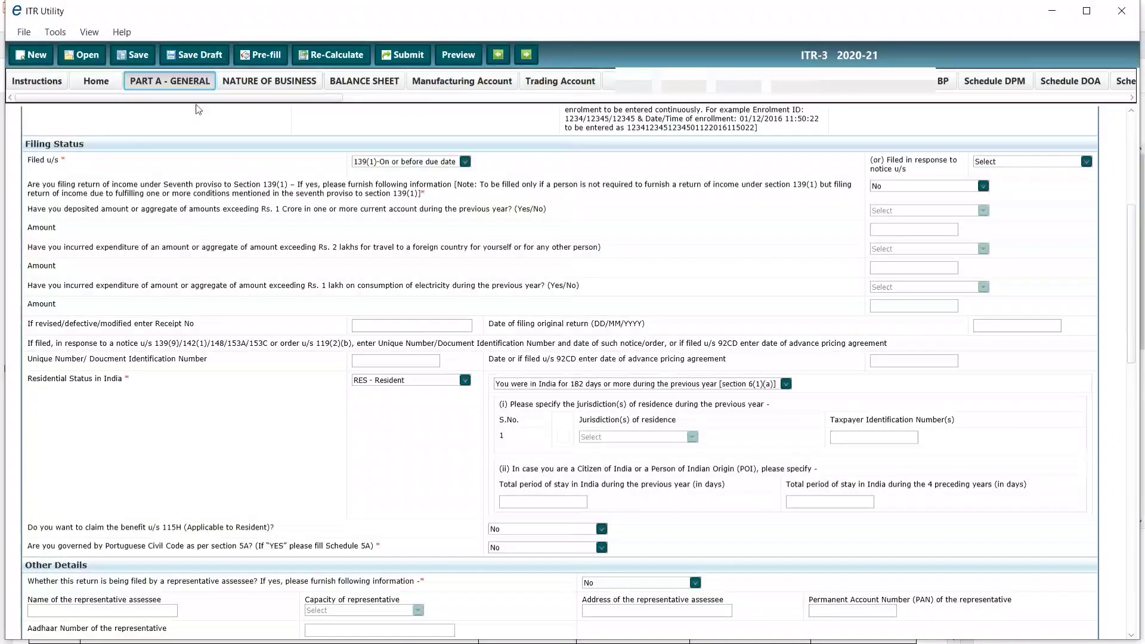
click(407, 162)
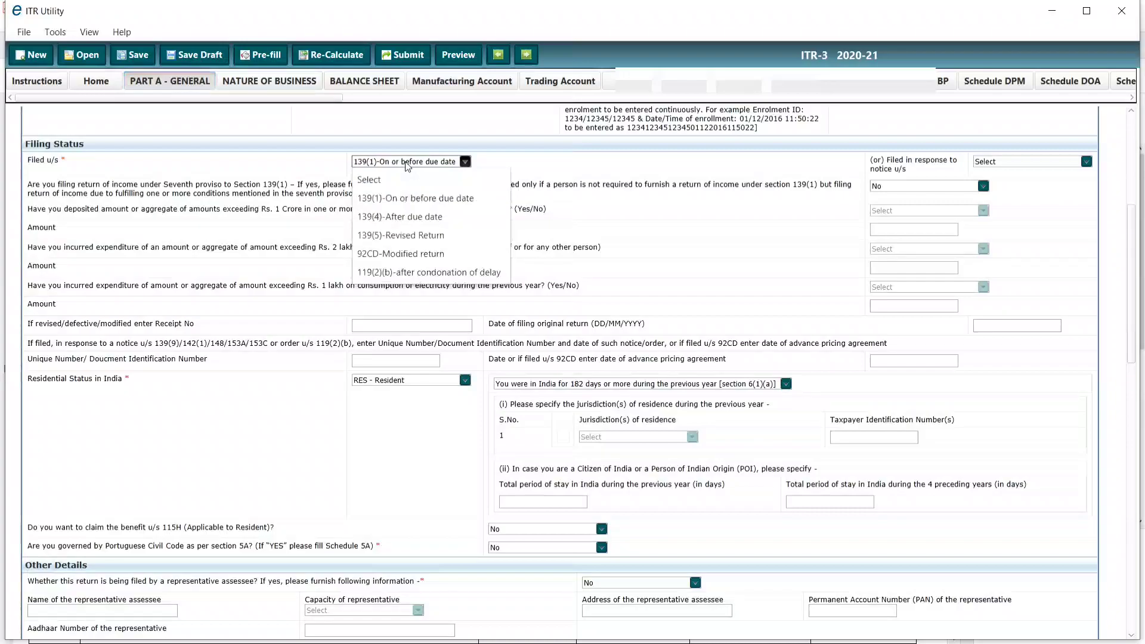
click(406, 205)
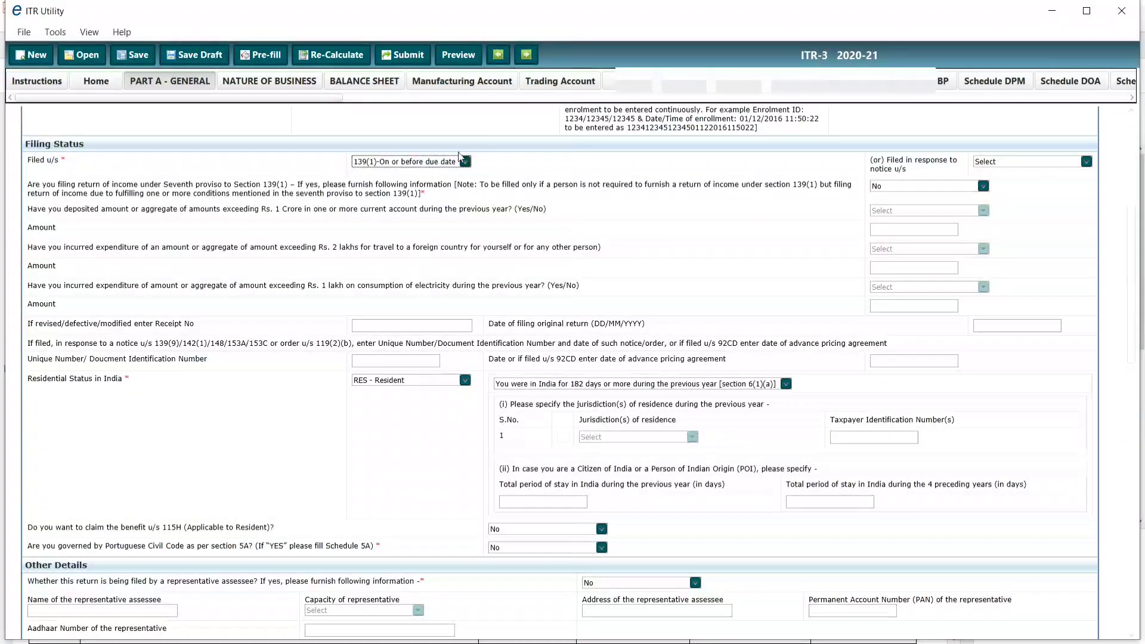
click(411, 166)
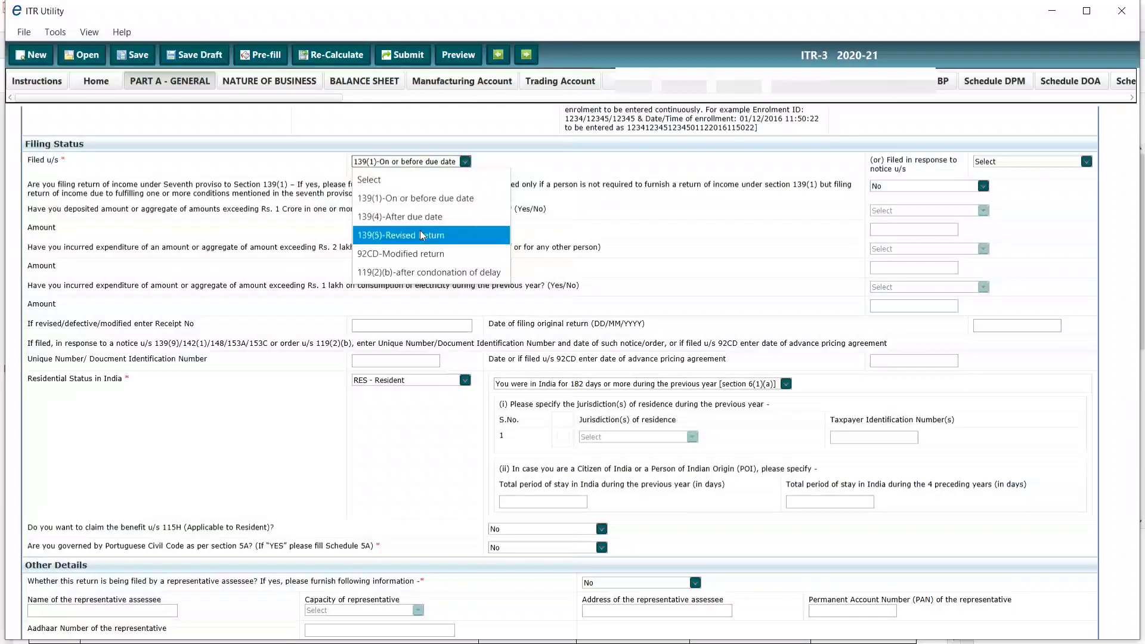
click(615, 237)
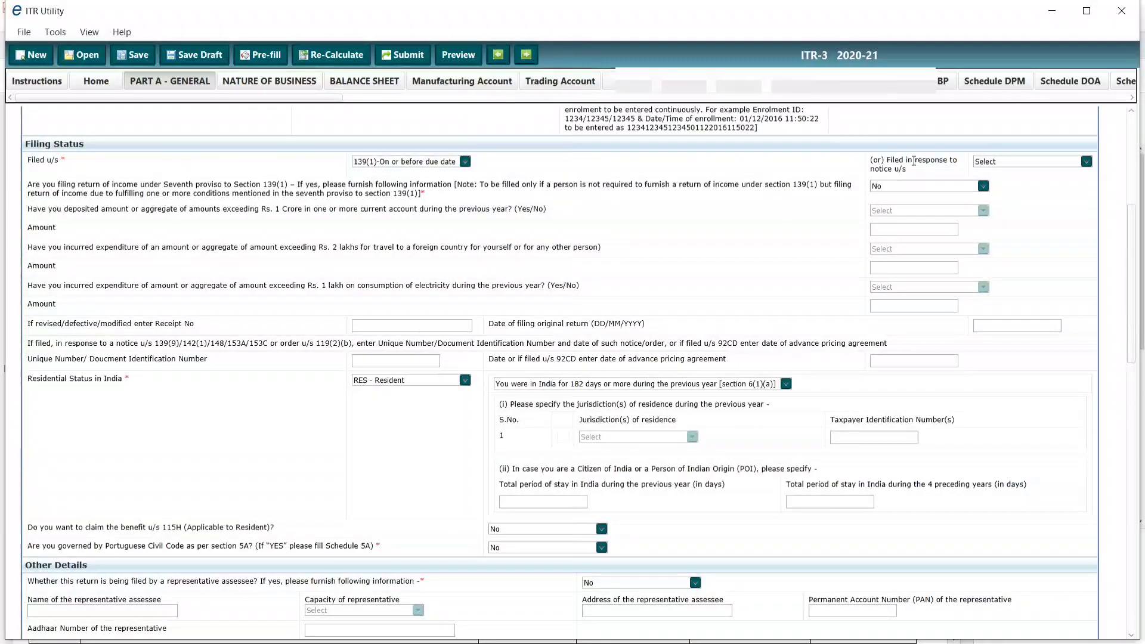
click(1006, 166)
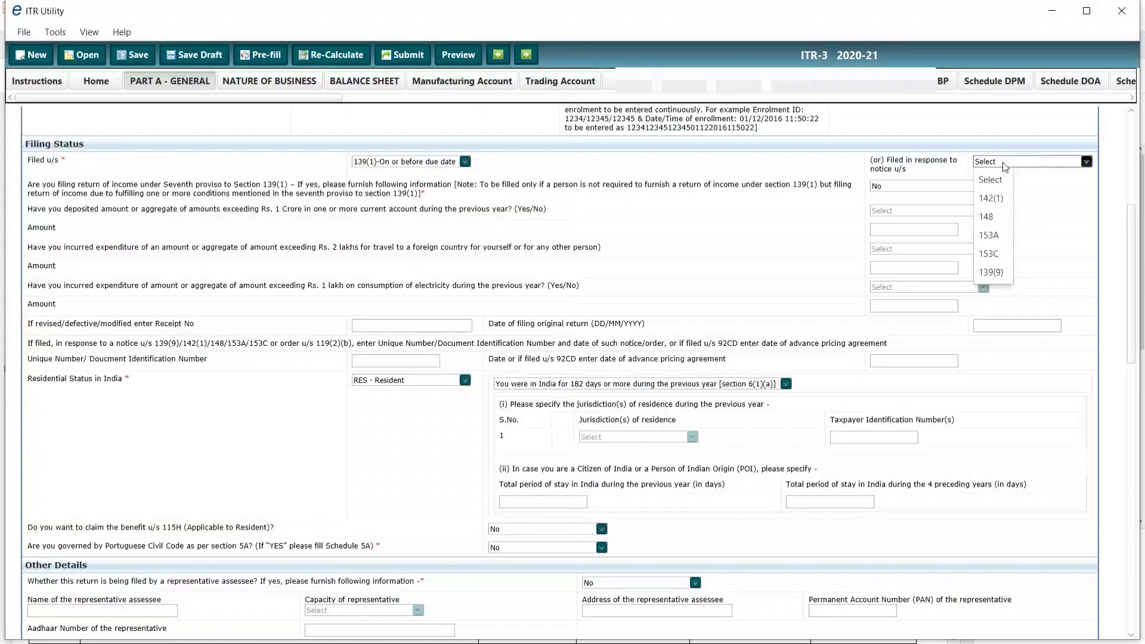
click(914, 173)
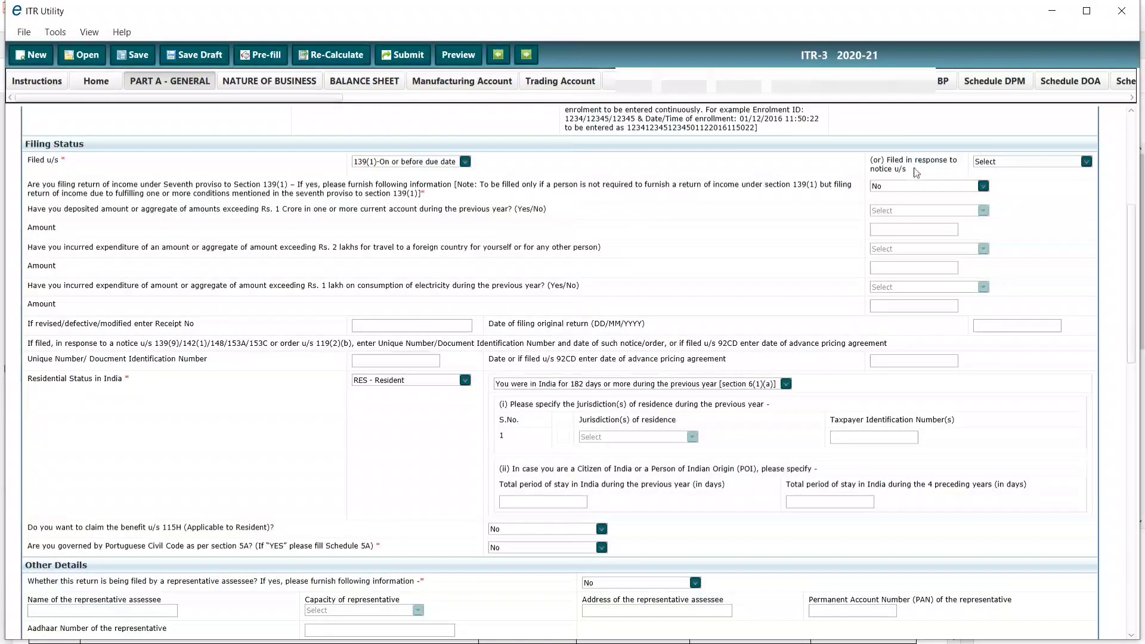
Check the seventh proviso to Section 139(1) question and its related deposit, foreign travel and electricity expenditure fields
click(893, 188)
click(893, 191)
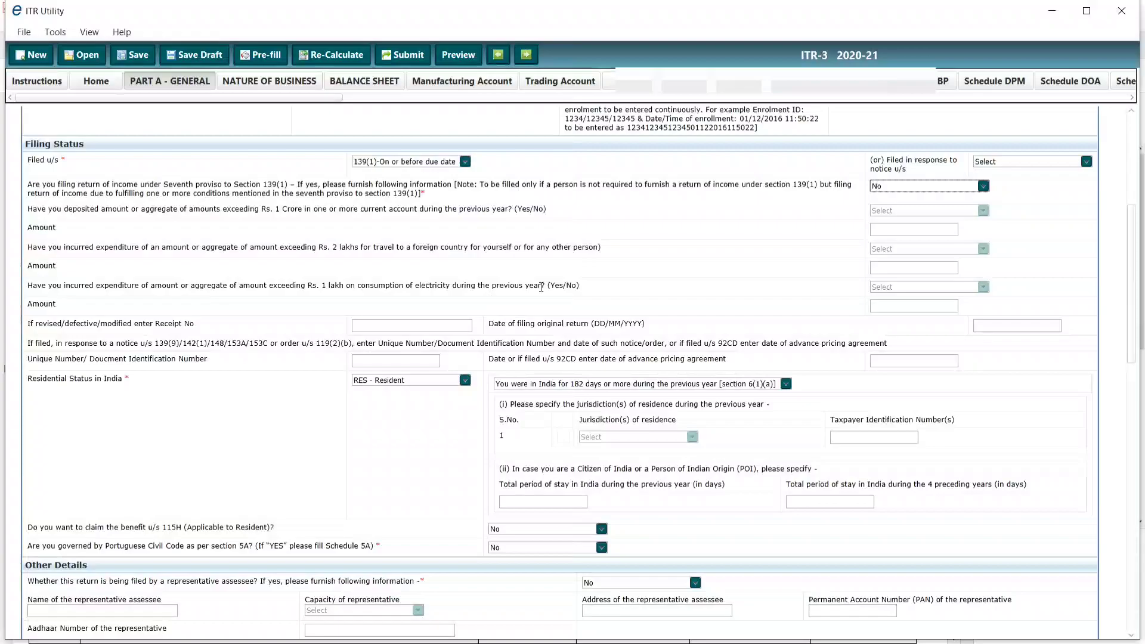
click(902, 307)
triple_click(756, 195)
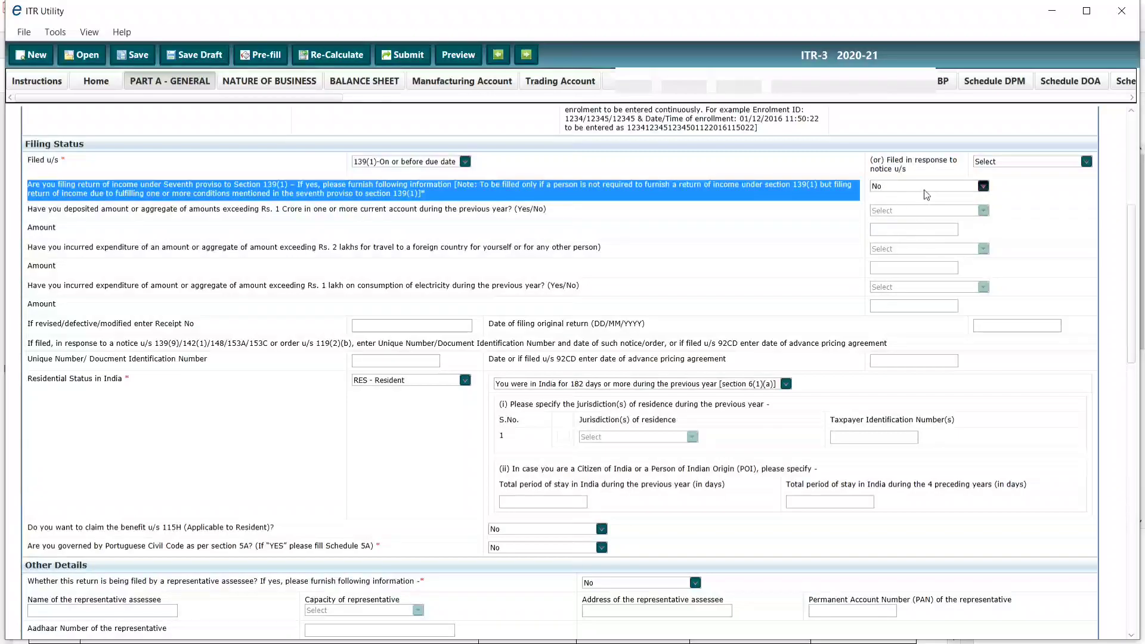
click(682, 312)
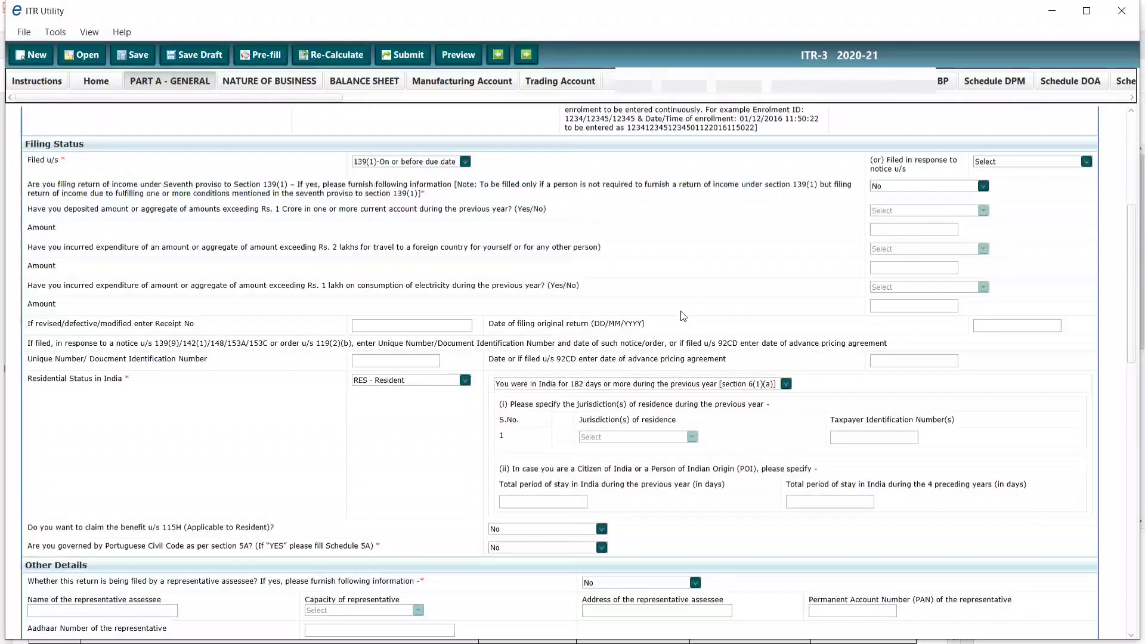
Review the residential status in India, the available stay-duration conditions, and the section 115H and Portuguese Civil Code answers
scroll(682, 311, down, 1)
scroll(683, 317, down, 1)
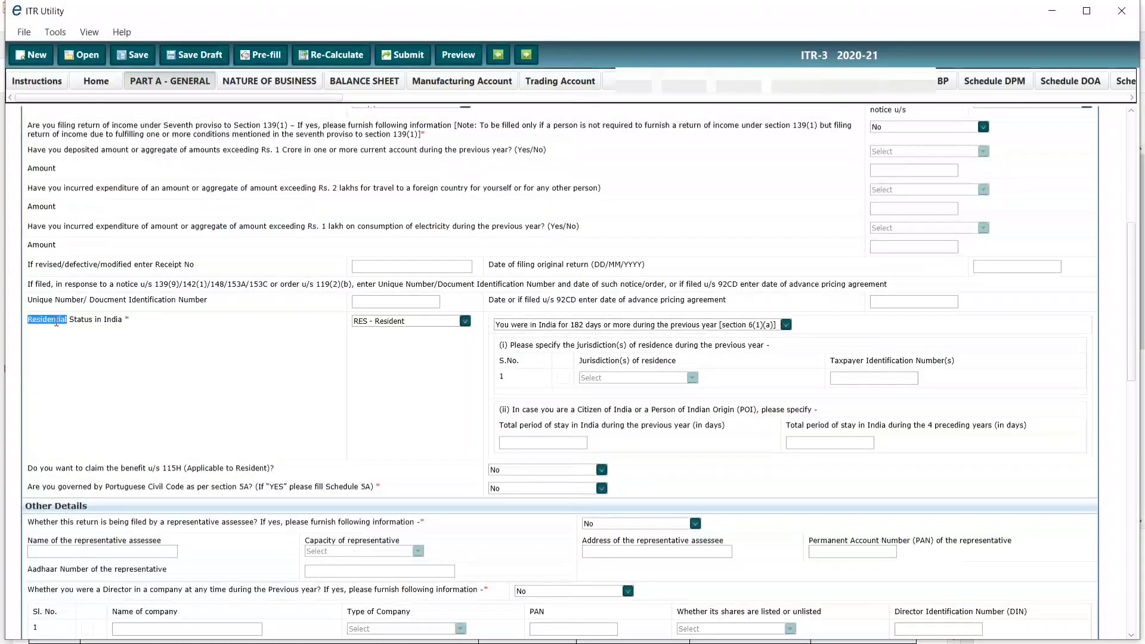
triple_click(56, 322)
click(335, 357)
click(391, 327)
click(391, 328)
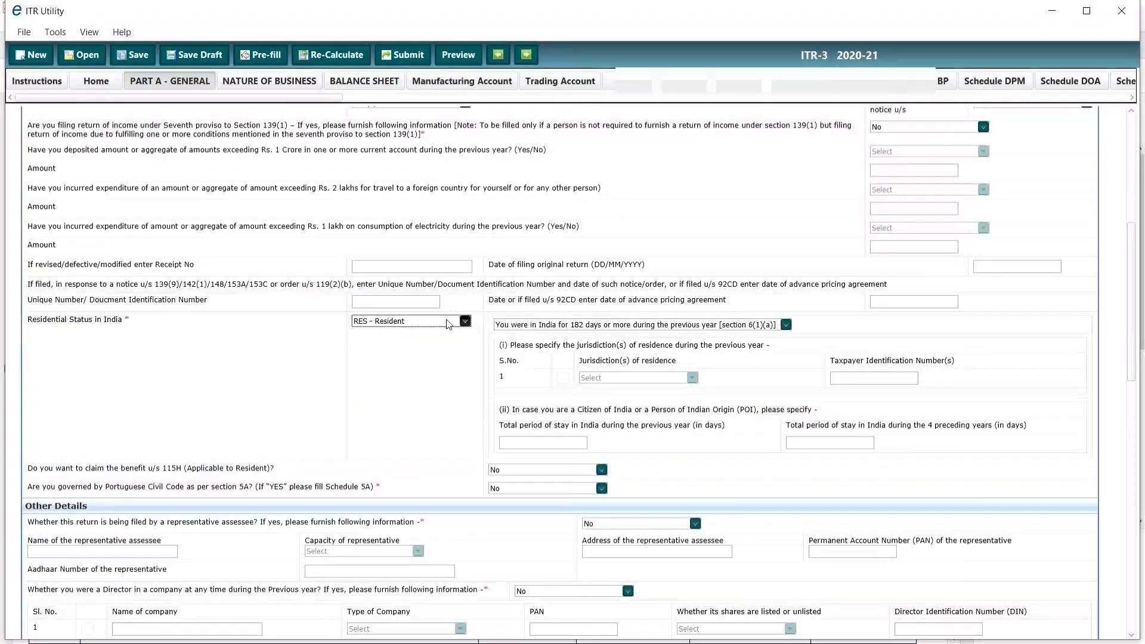
click(525, 330)
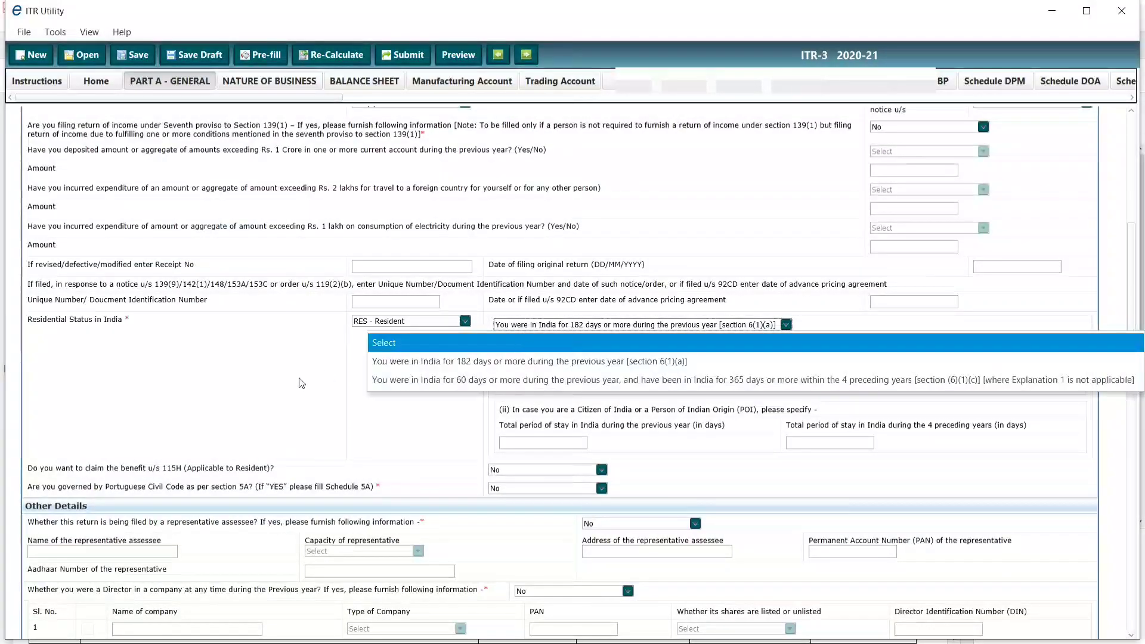
click(276, 389)
scroll(570, 399, down, 2)
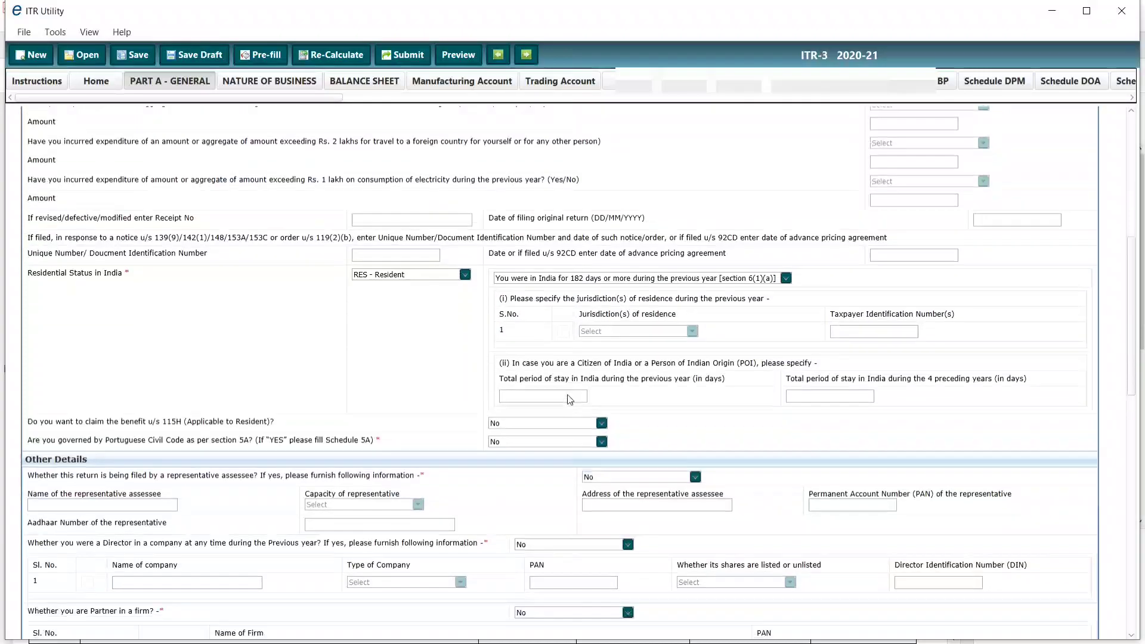
scroll(570, 399, down, 1)
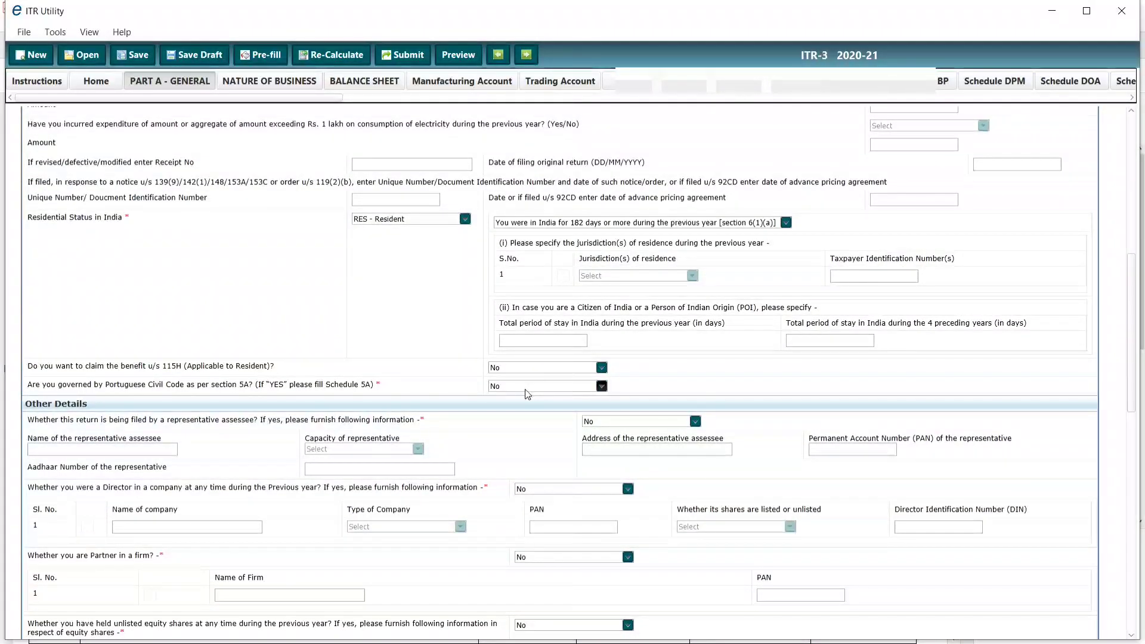
Read the Other Details questions on representative assessee, company directorship and partnership in a firm
scroll(527, 394, down, 6)
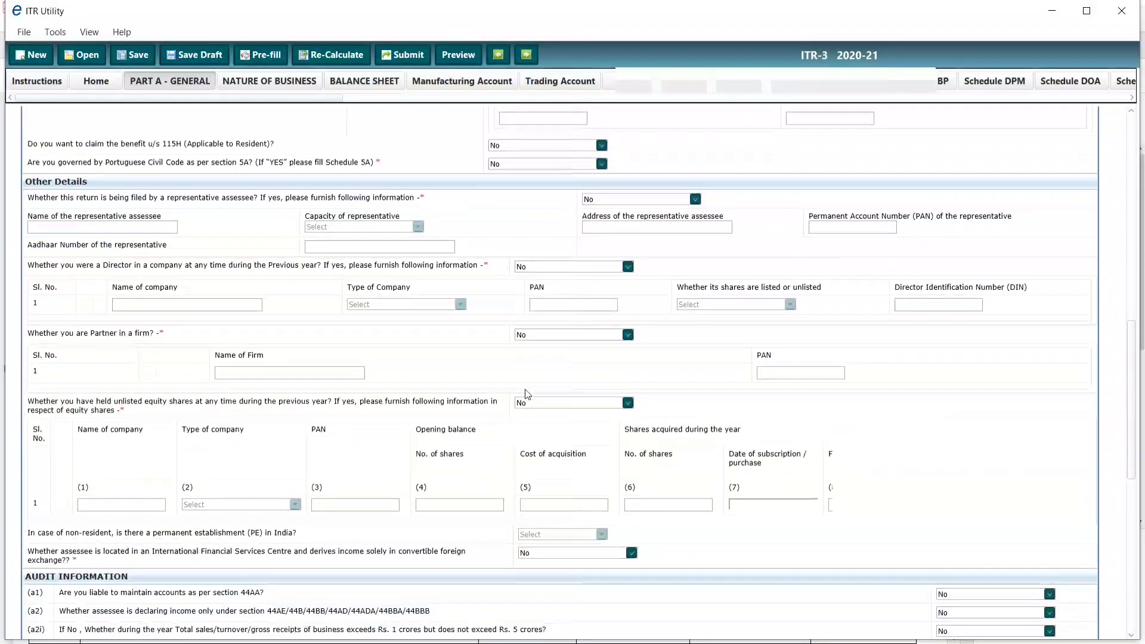
scroll(527, 394, down, 1)
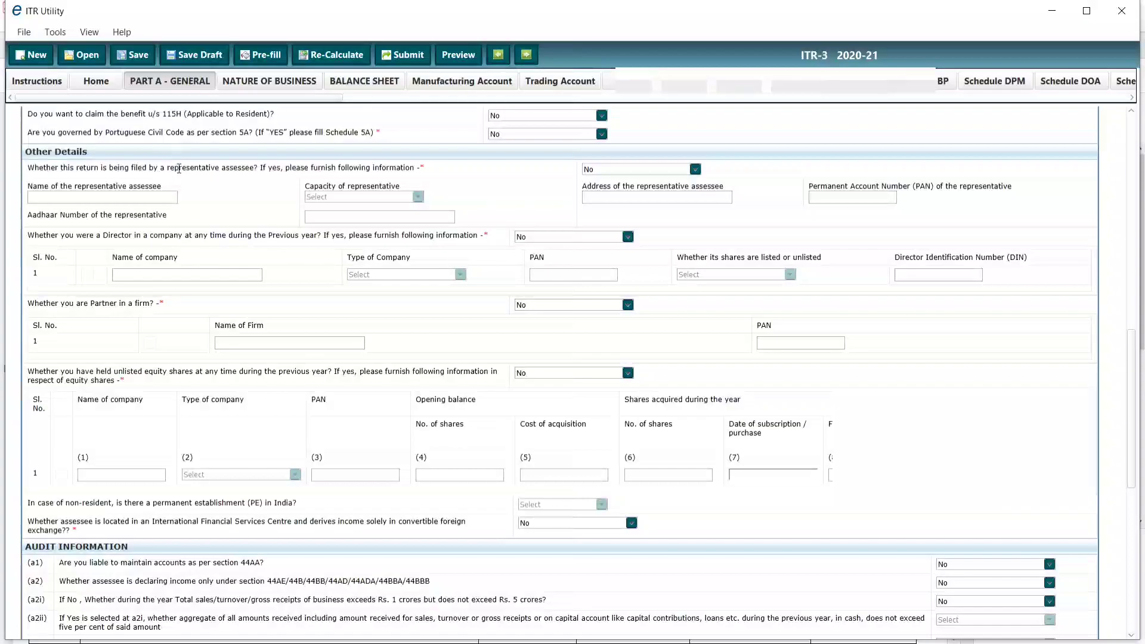
triple_click(179, 169)
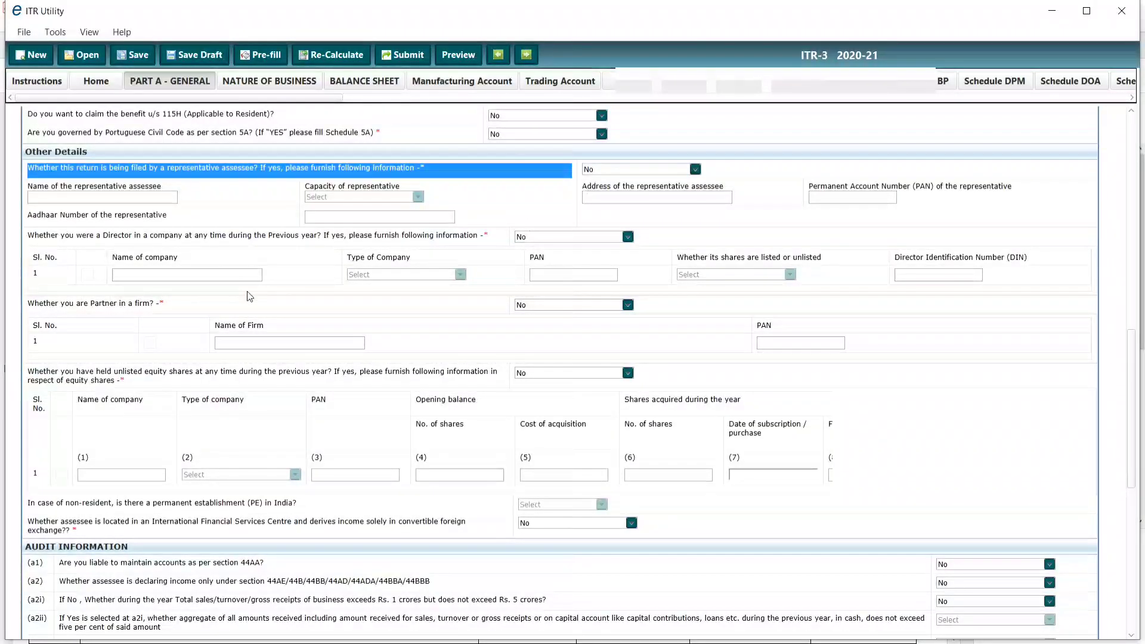
triple_click(299, 238)
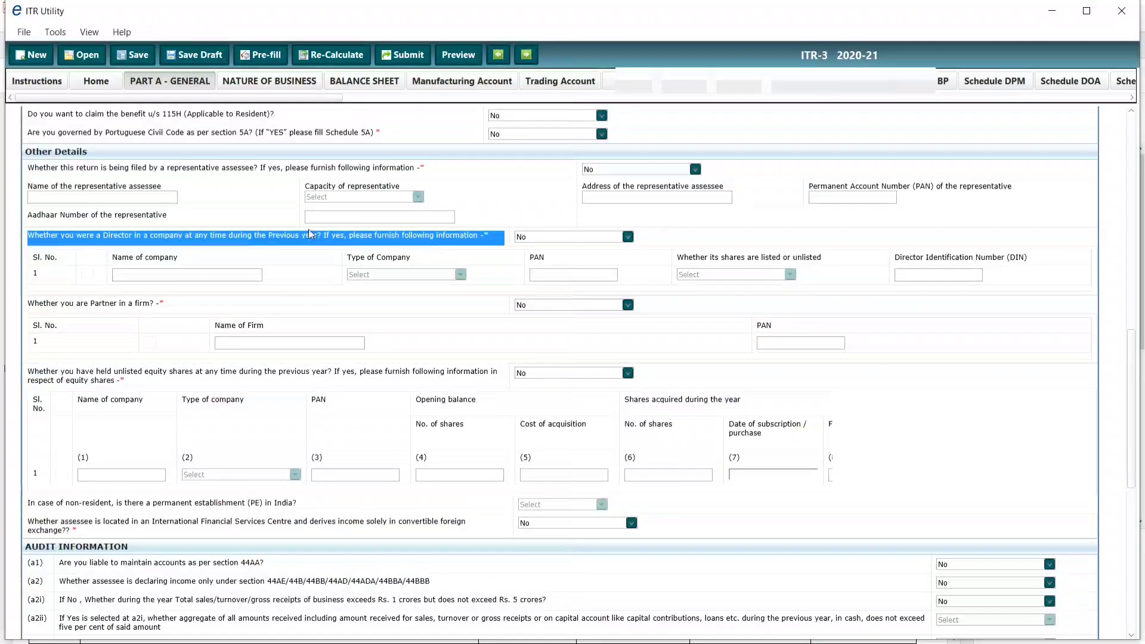
click(322, 231)
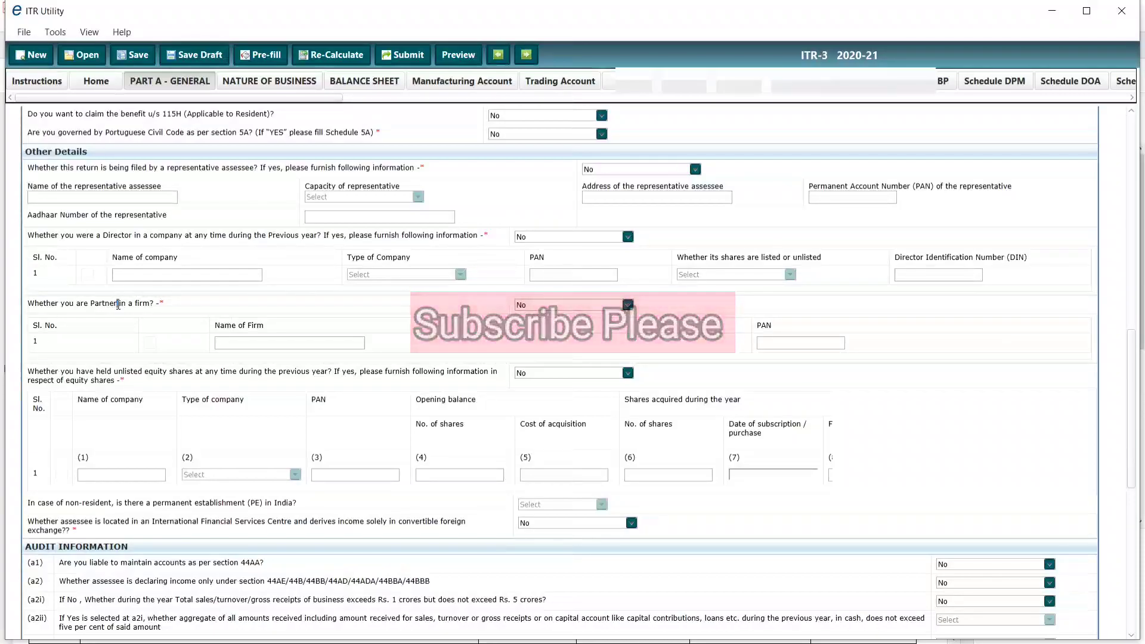
triple_click(118, 304)
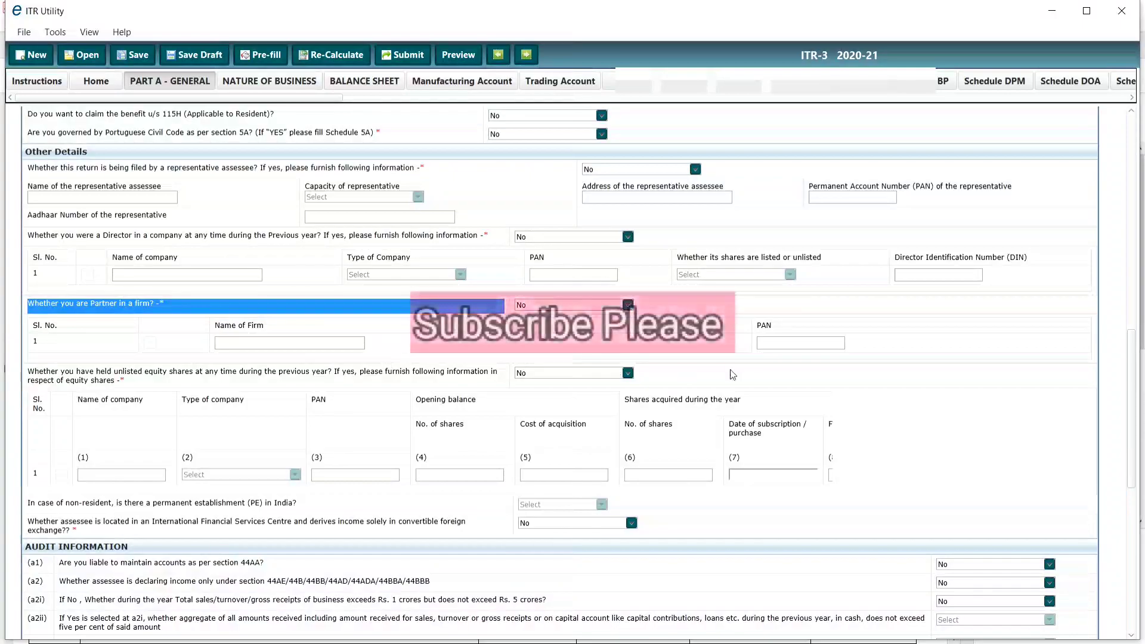
Examine the question on unlisted equity shares held during the previous year and locate the Schedule 112A and 115AD(1)(iii) proviso schedules
scroll(261, 388, down, 1)
scroll(261, 388, down, 1)
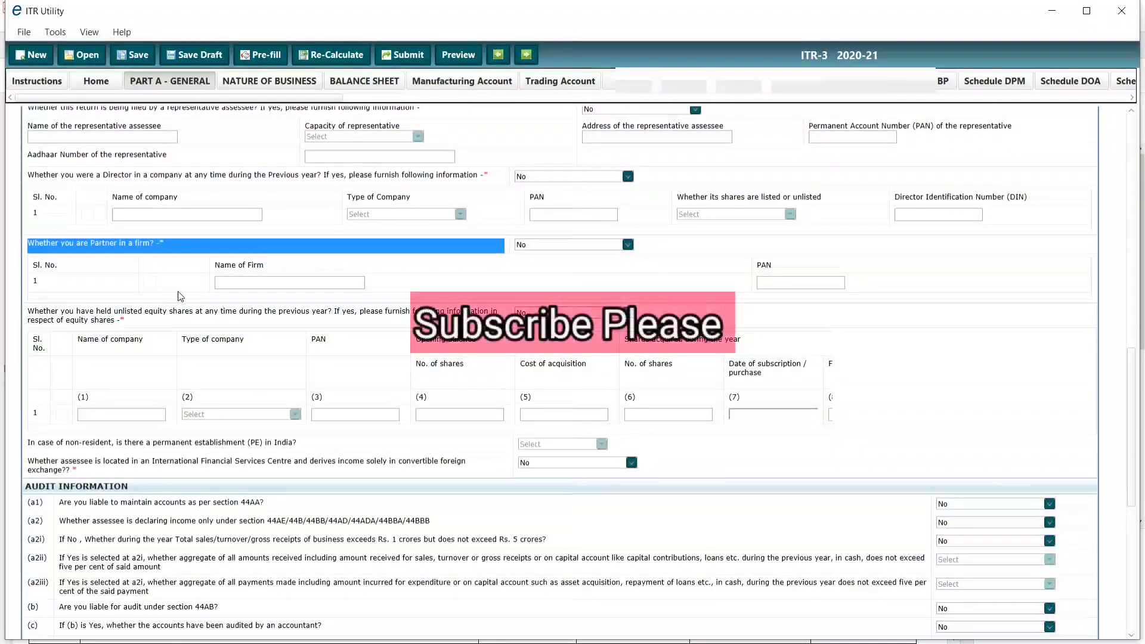
double_click(129, 312)
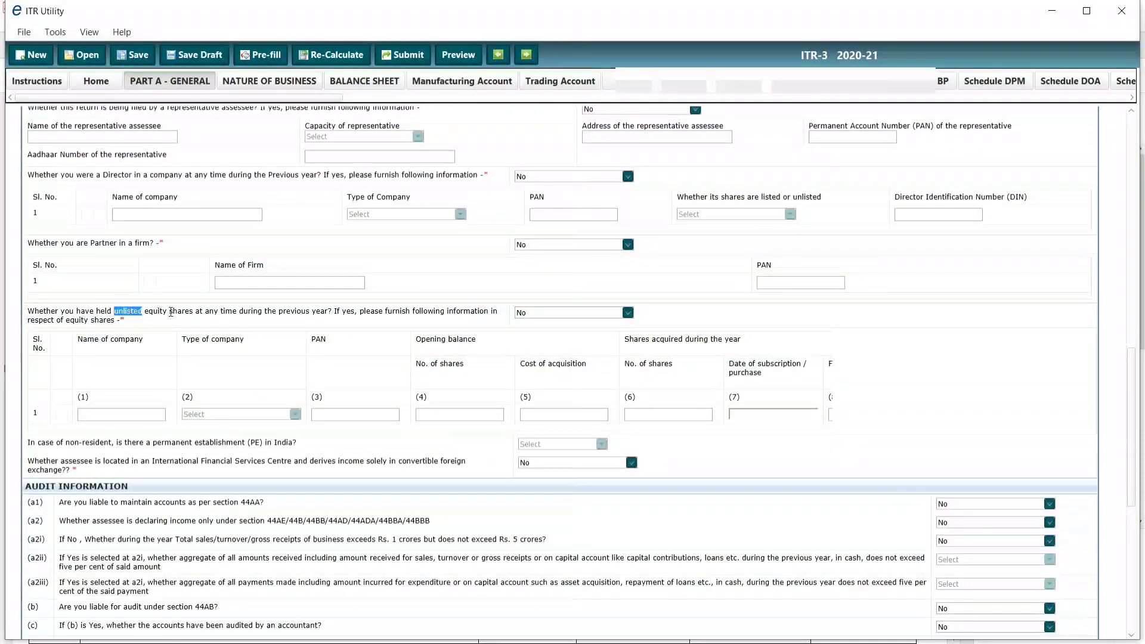
drag(189, 311, 115, 315)
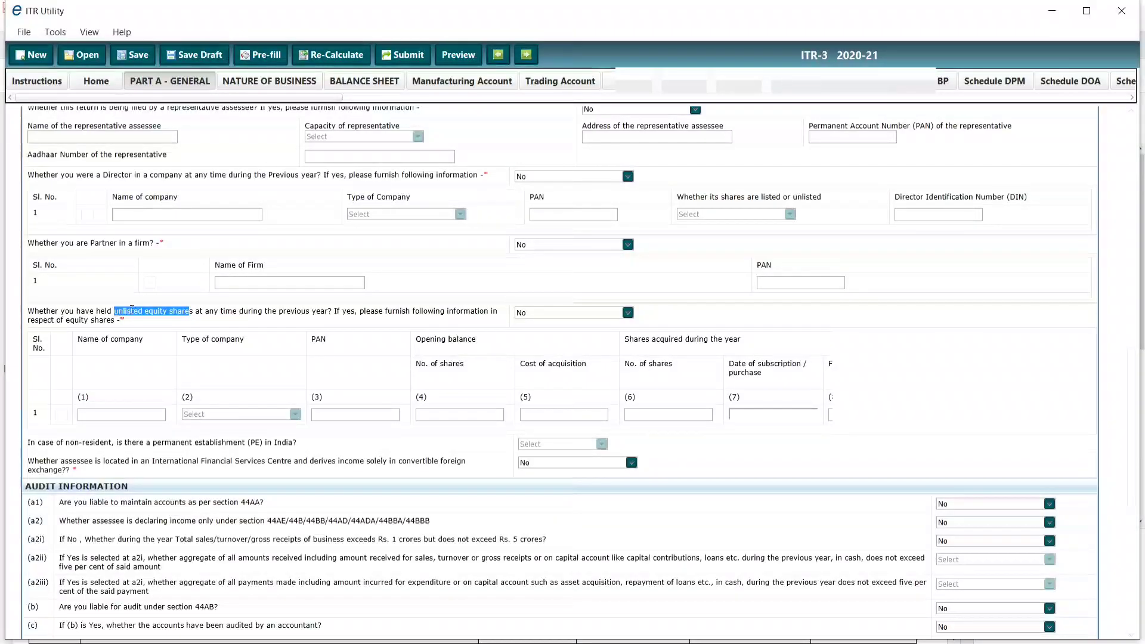
triple_click(132, 309)
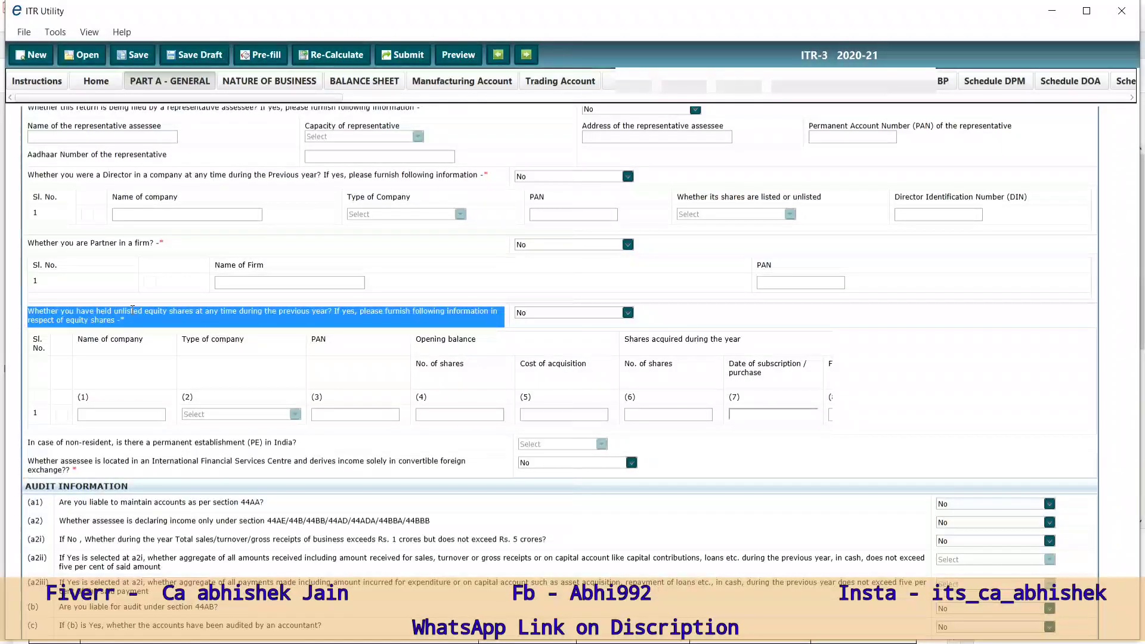
double_click(133, 310)
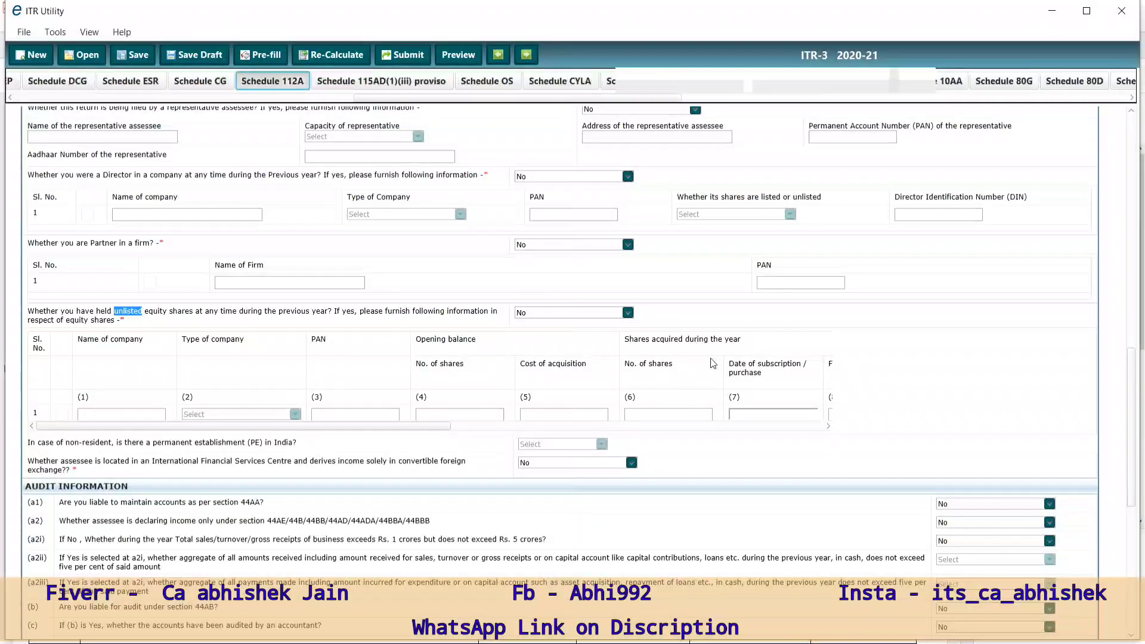
click(382, 82)
Review the Audit Information answers on sections 44AA, 44AB and 92E, and audit reports under other Acts
scroll(714, 363, down, 3)
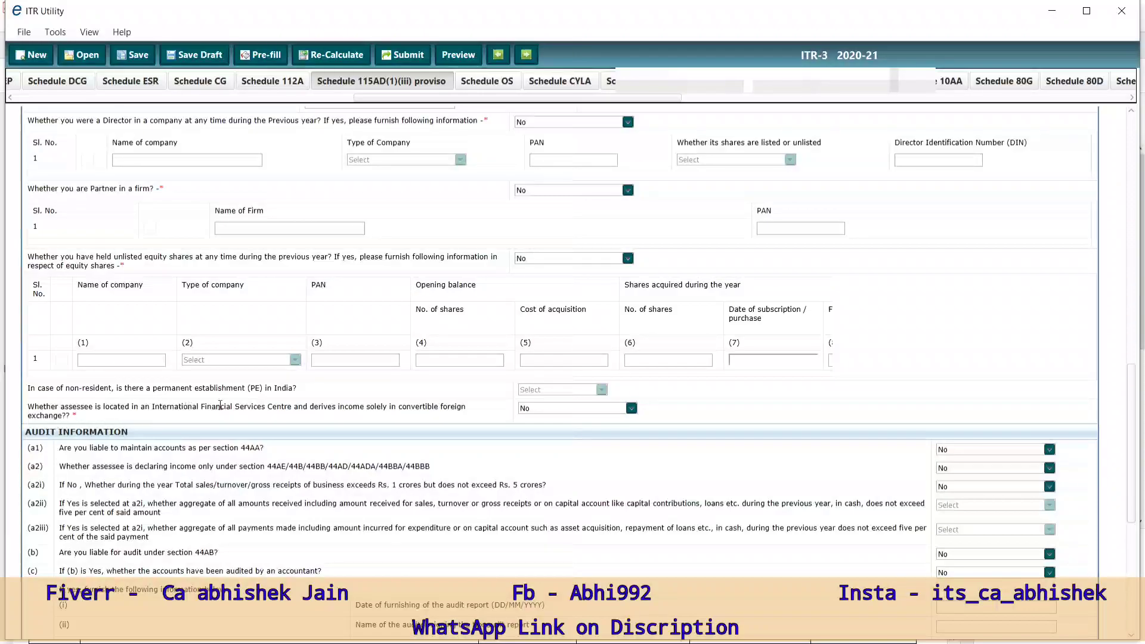
scroll(553, 414, down, 5)
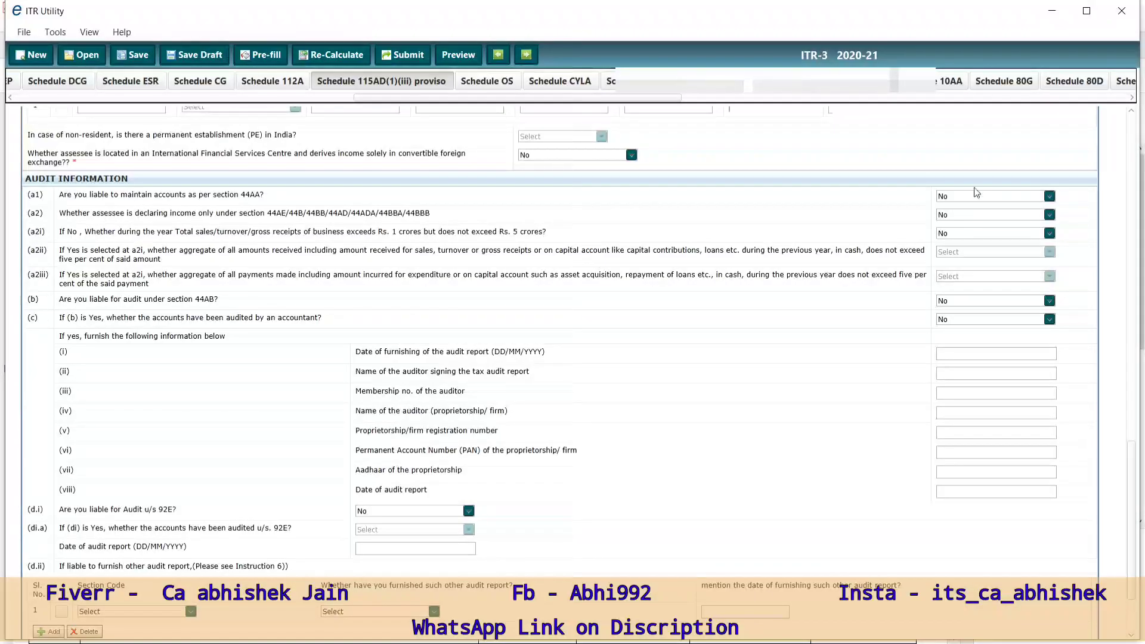
scroll(804, 420, down, 3)
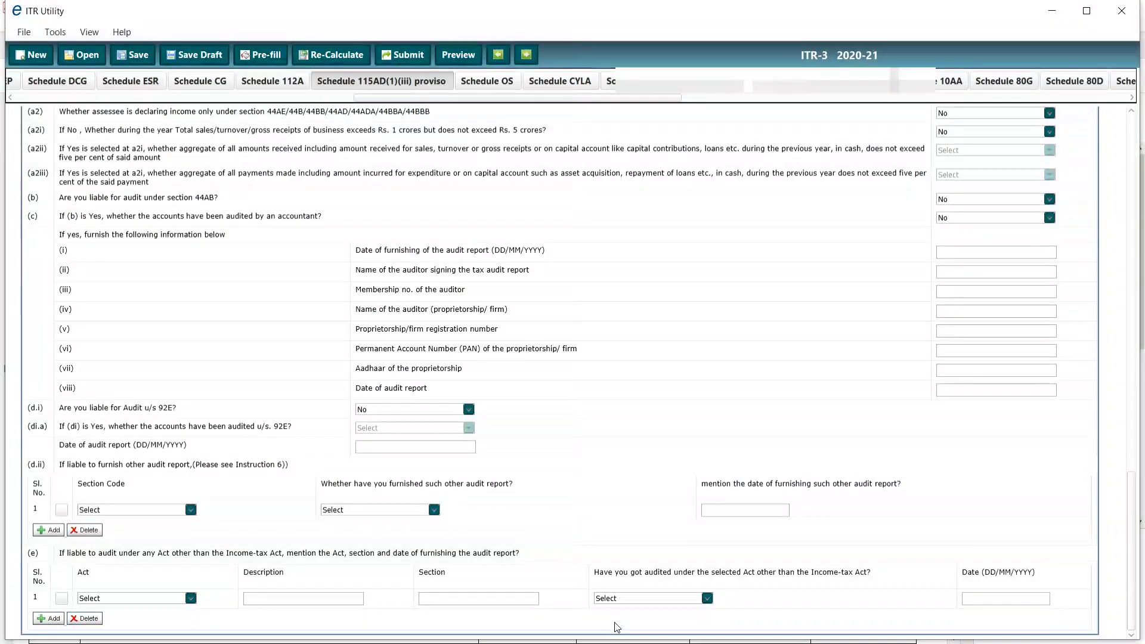
Return to the first schedules of the return and view the Nature of Business schedule's business code entry
scroll(634, 400, up, 10)
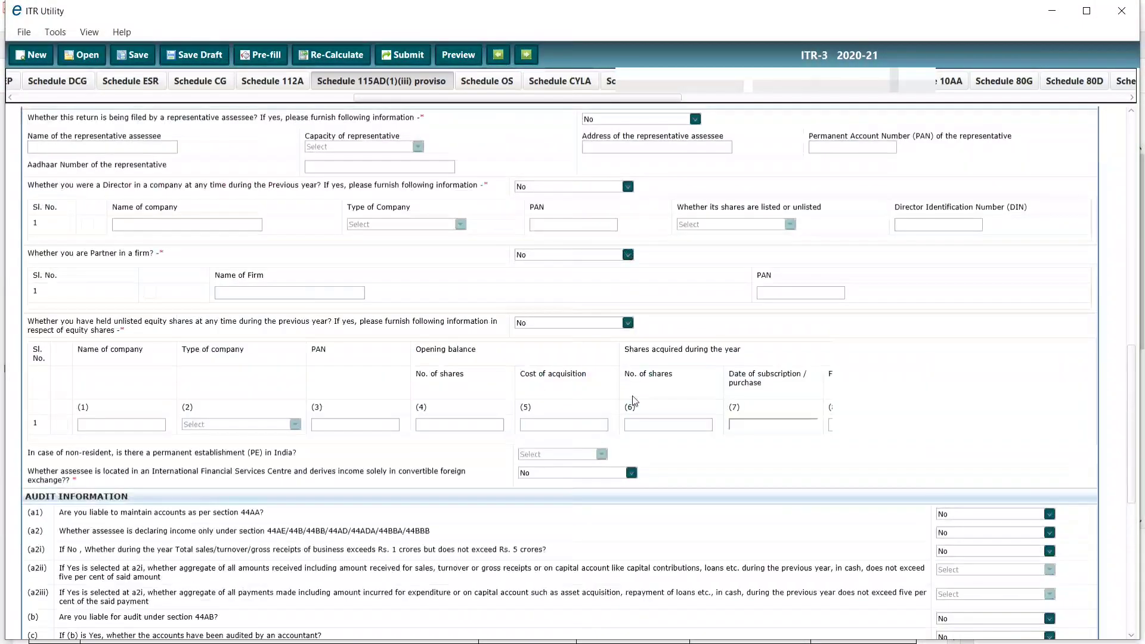
scroll(634, 400, up, 5)
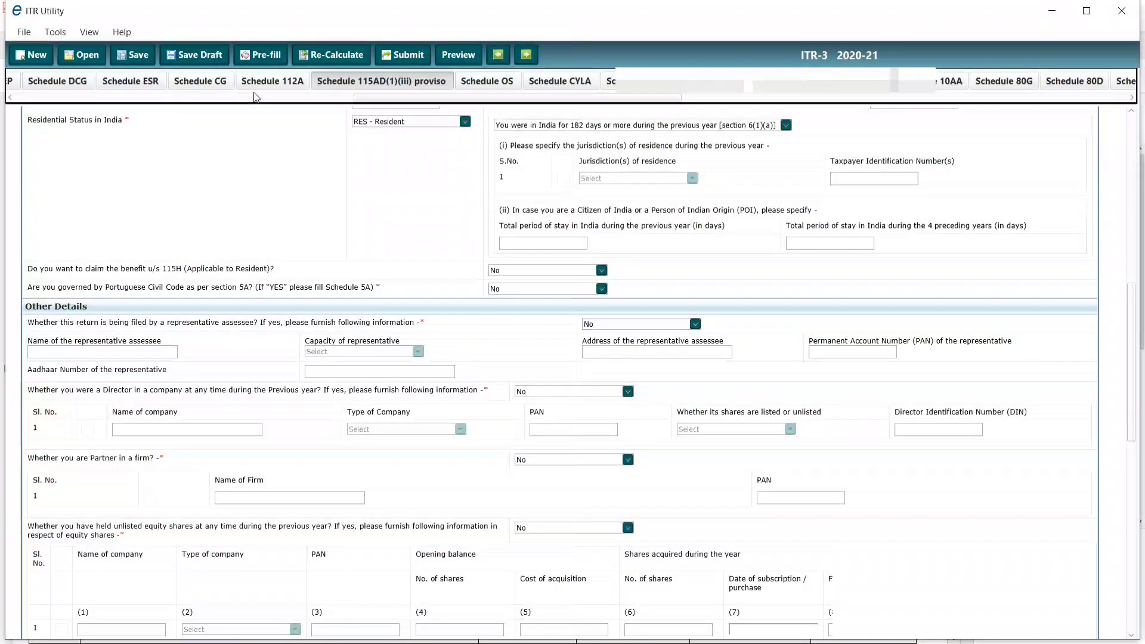
click(238, 98)
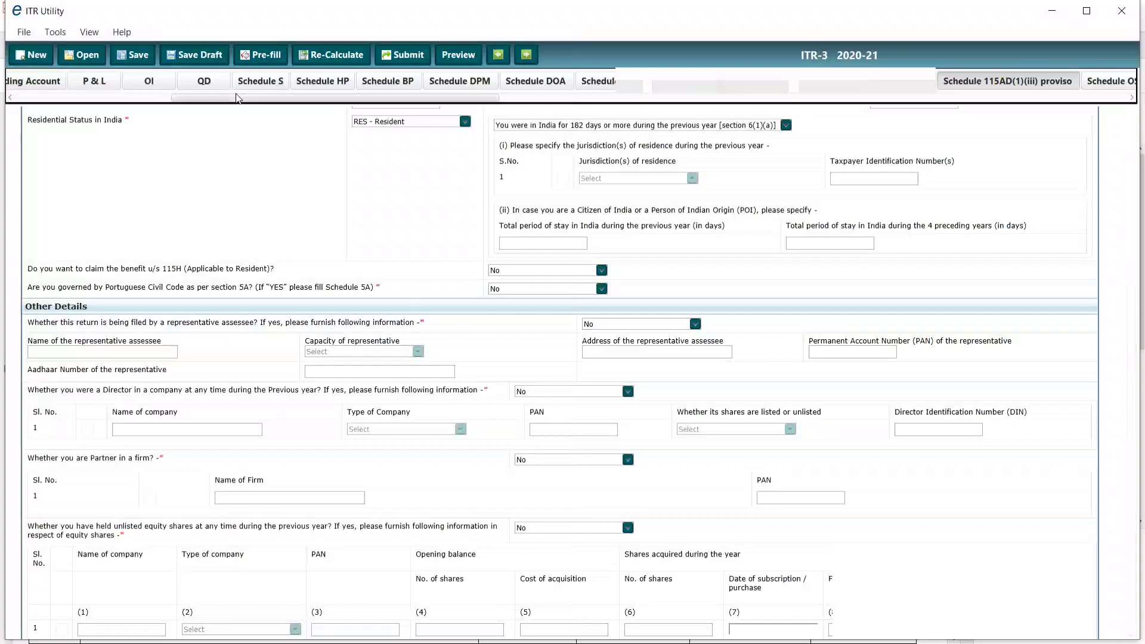
click(194, 83)
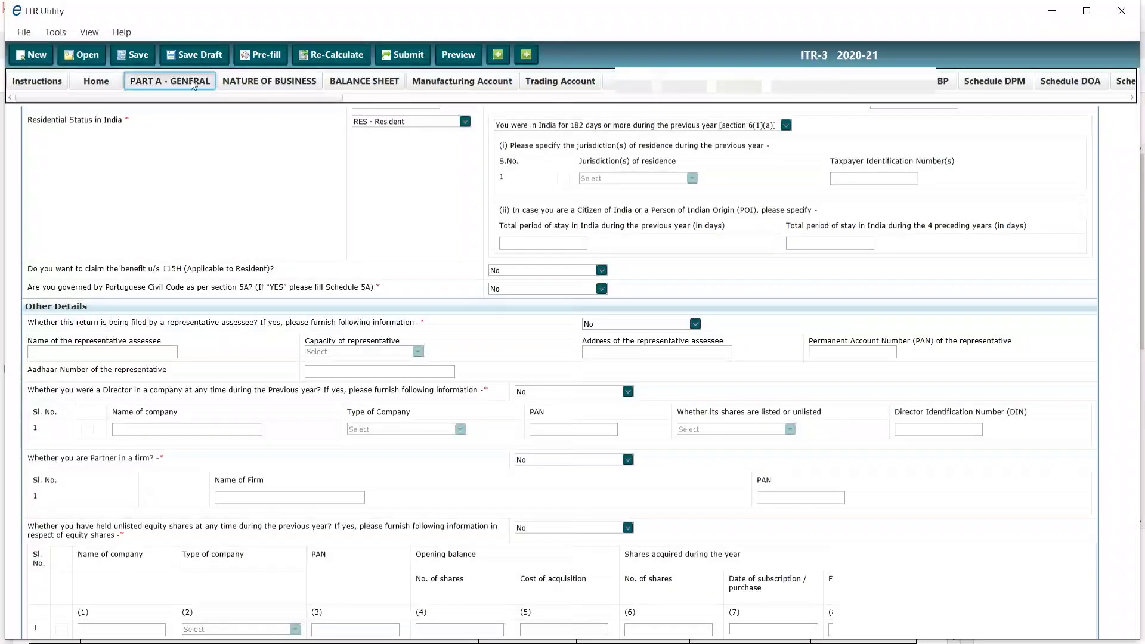
click(248, 87)
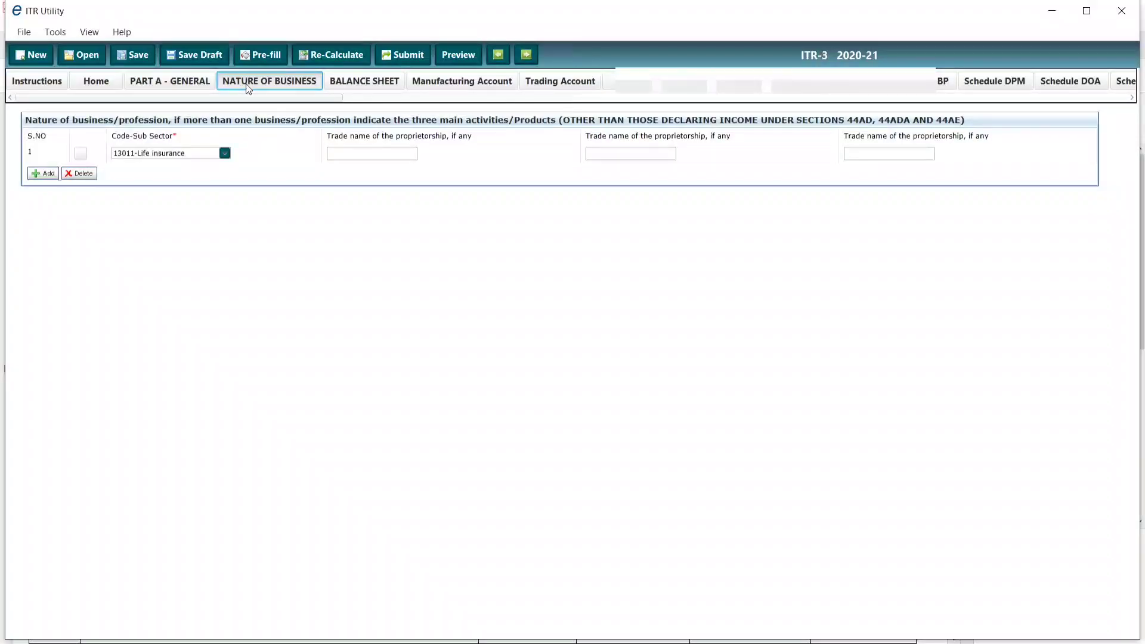
Browse the Code-Sub Sector list of business codes, from agriculture, mining and manufacturing through trade, finance and professions to sports and cultural activities
mouse_move(144, 156)
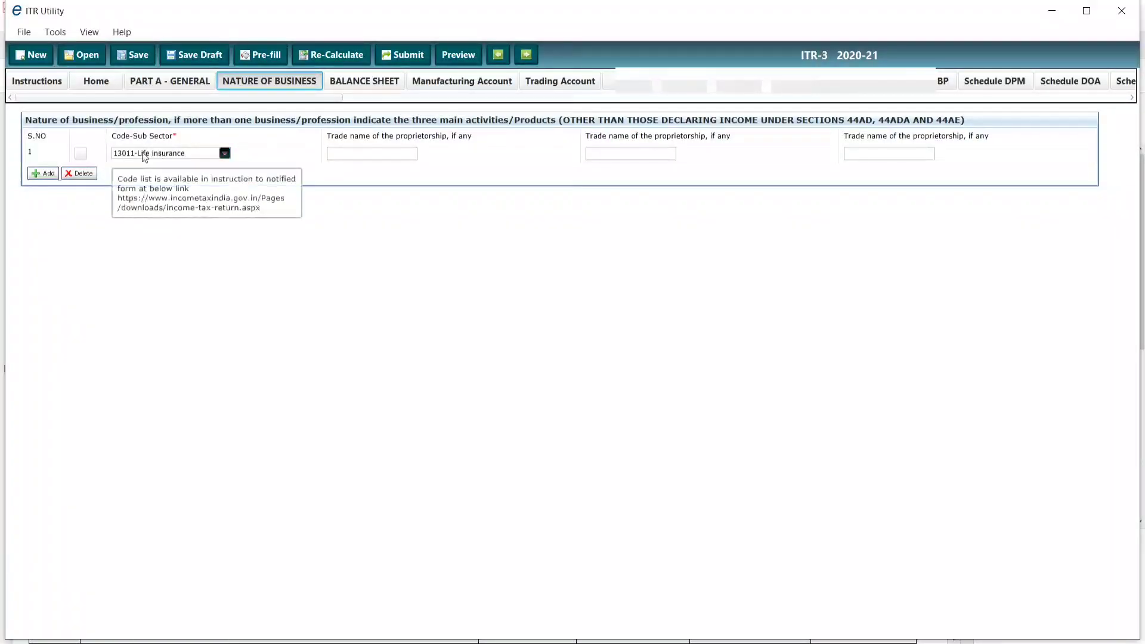
double_click(146, 158)
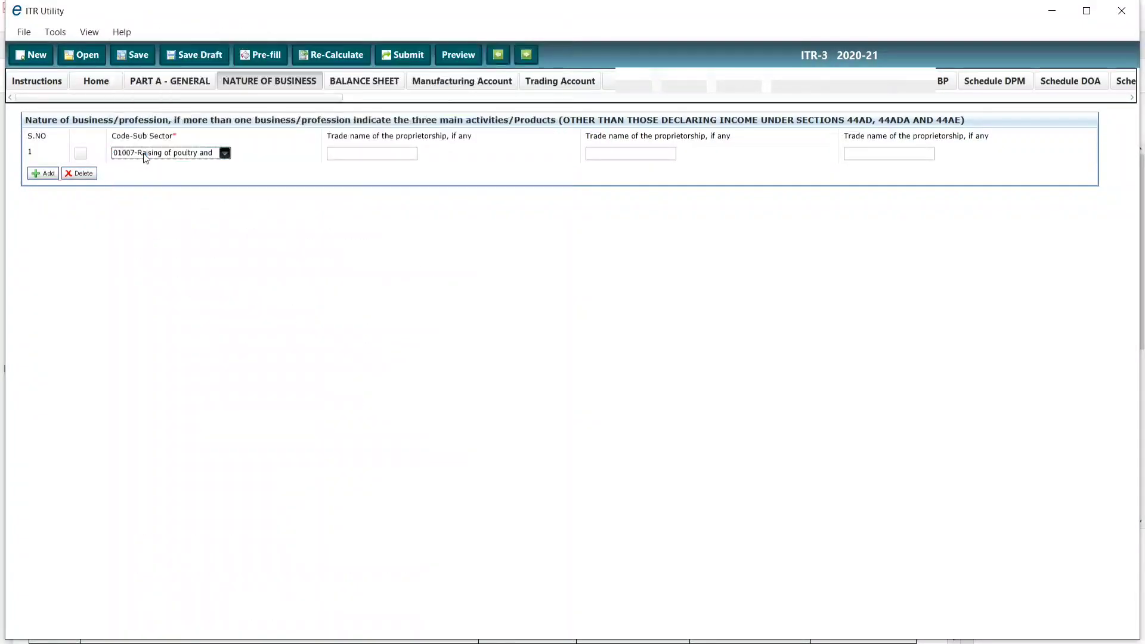
click(145, 158)
scroll(179, 285, down, 15)
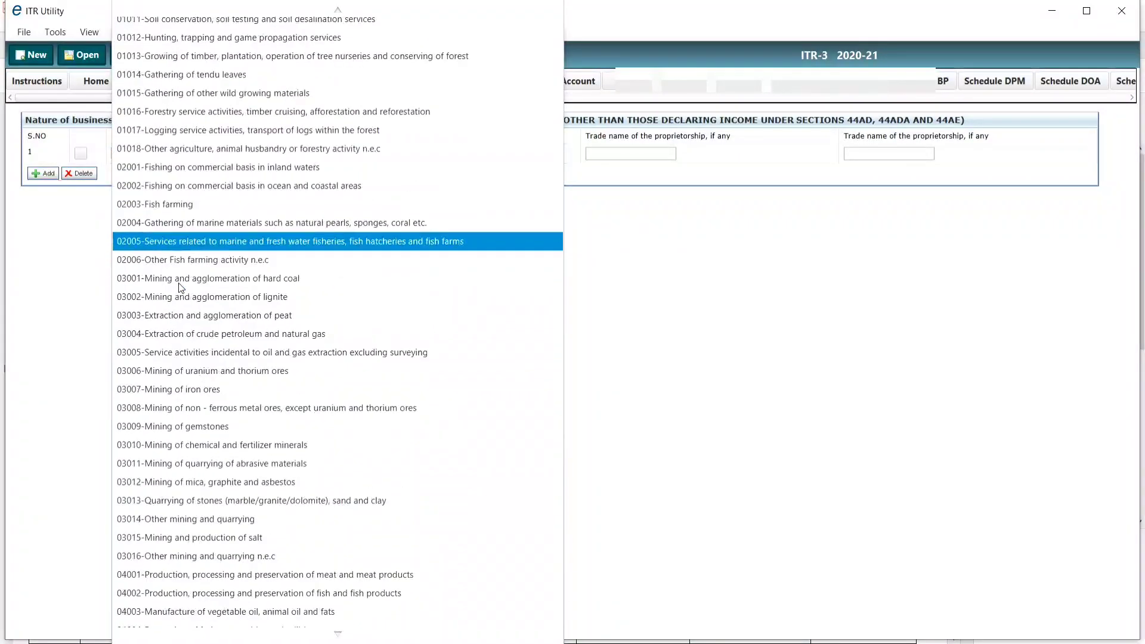
scroll(181, 287, down, 7)
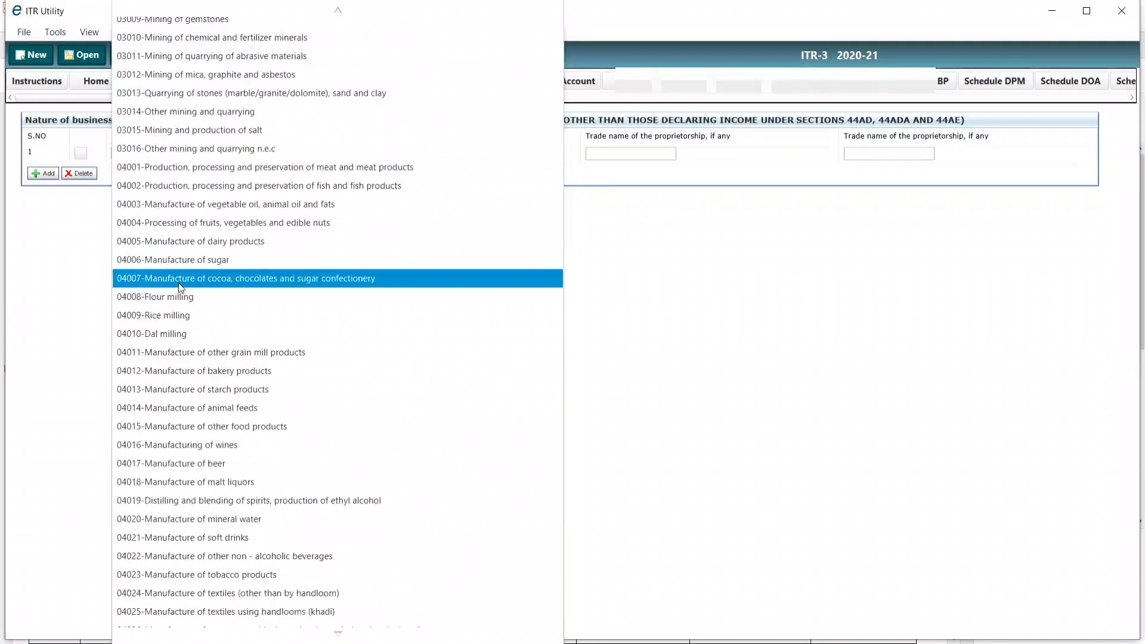
scroll(181, 287, up, 6)
scroll(180, 287, up, 5)
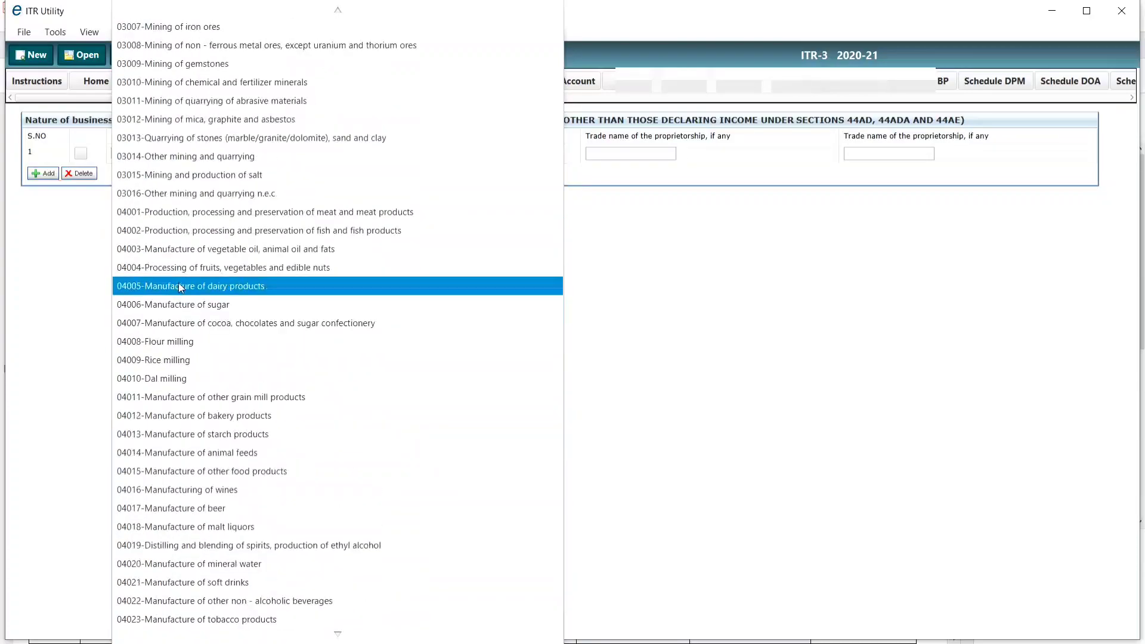
scroll(181, 288, up, 1)
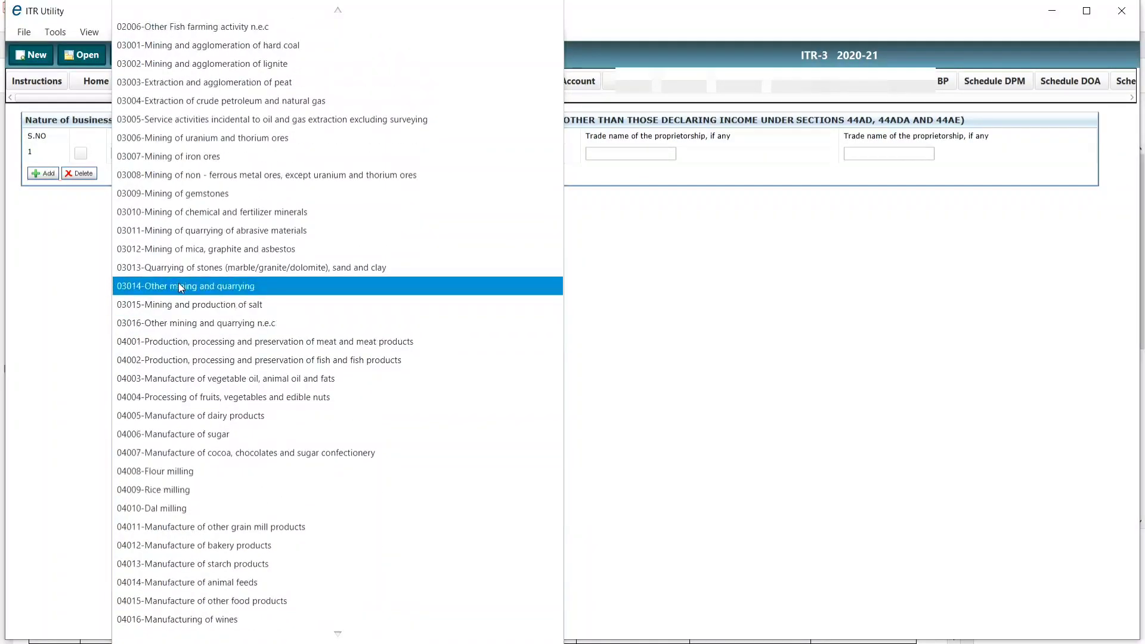
scroll(182, 289, up, 7)
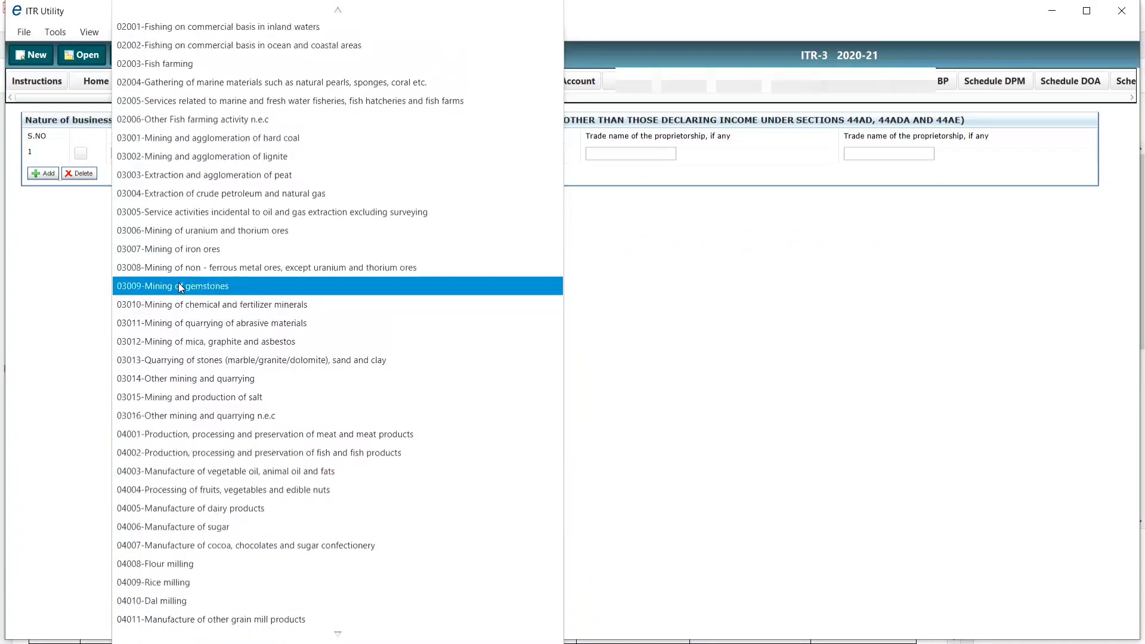
scroll(182, 288, down, 6)
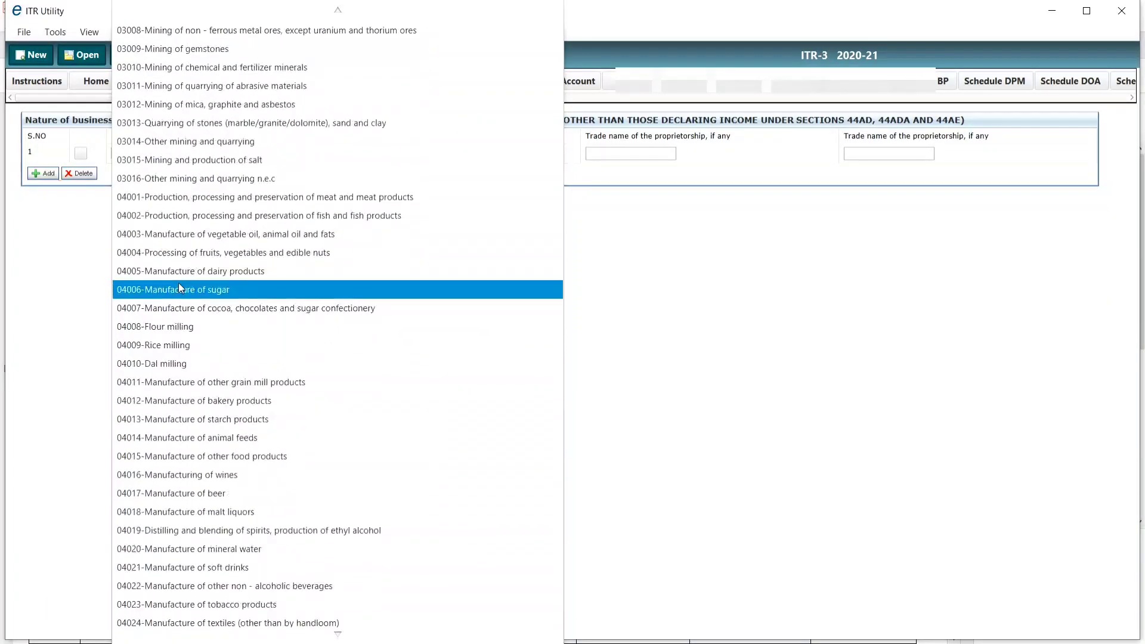
scroll(178, 283, down, 6)
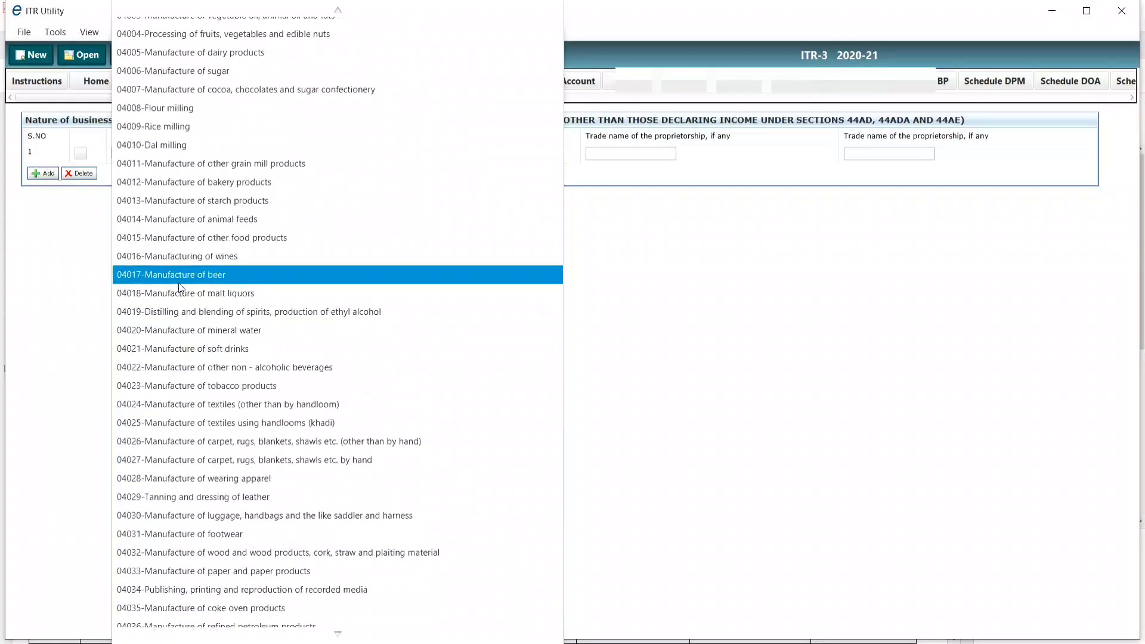
scroll(178, 287, down, 6)
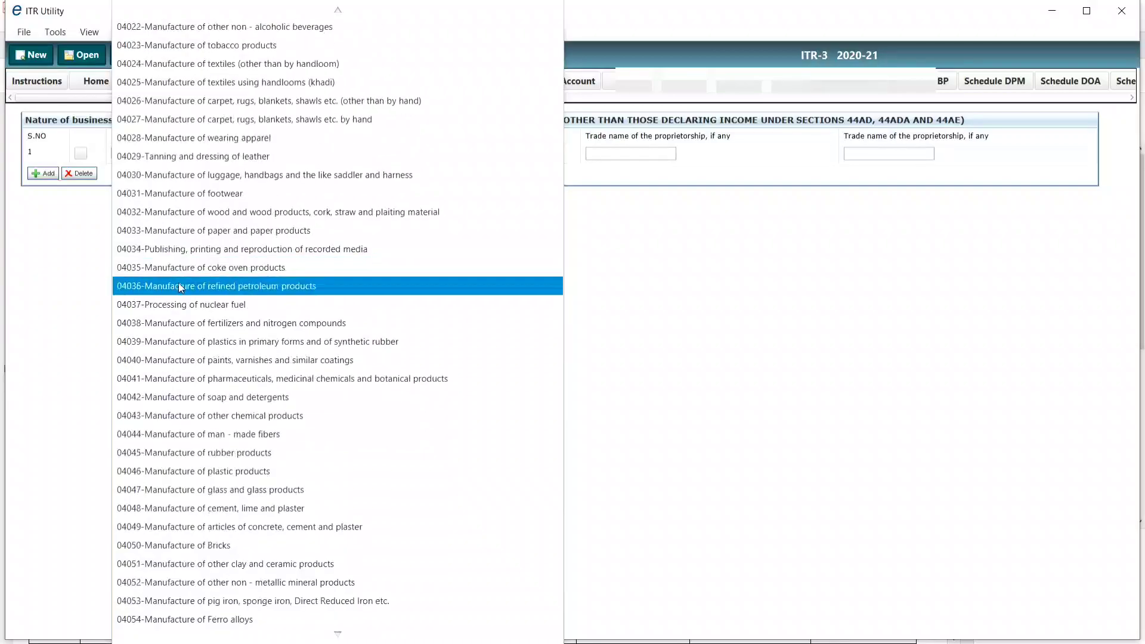
scroll(179, 287, down, 9)
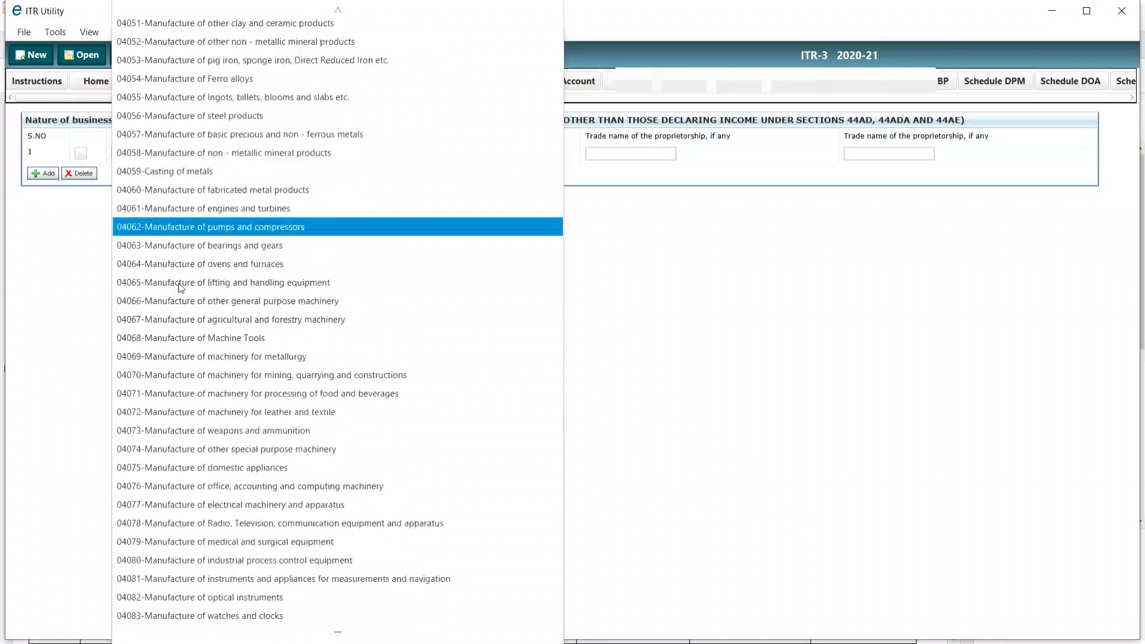
scroll(181, 289, down, 3)
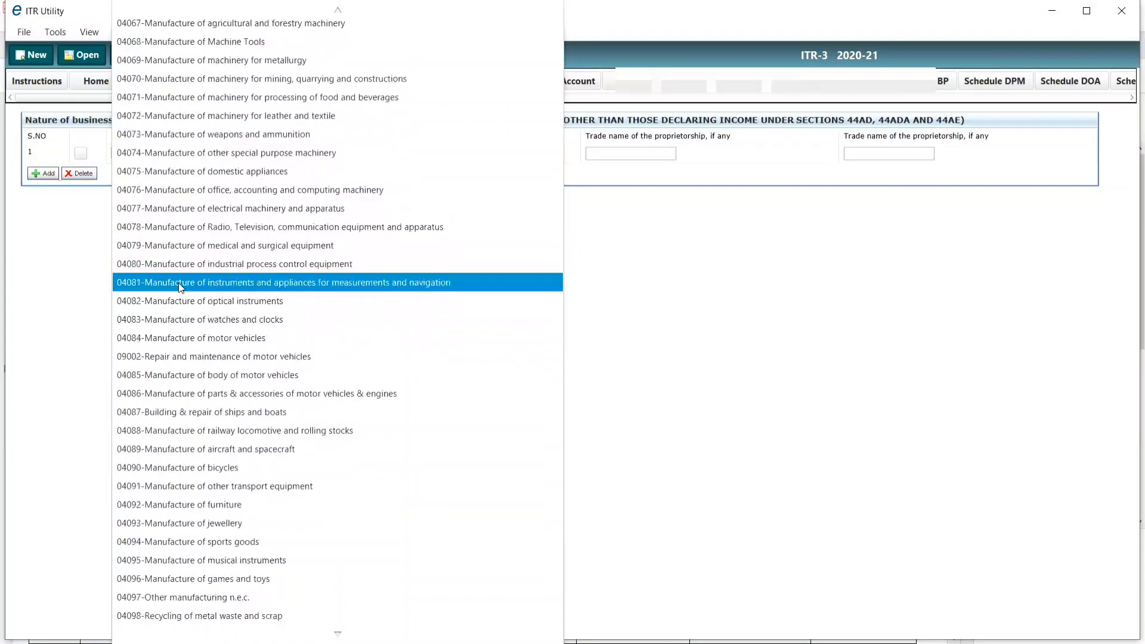
scroll(181, 288, down, 5)
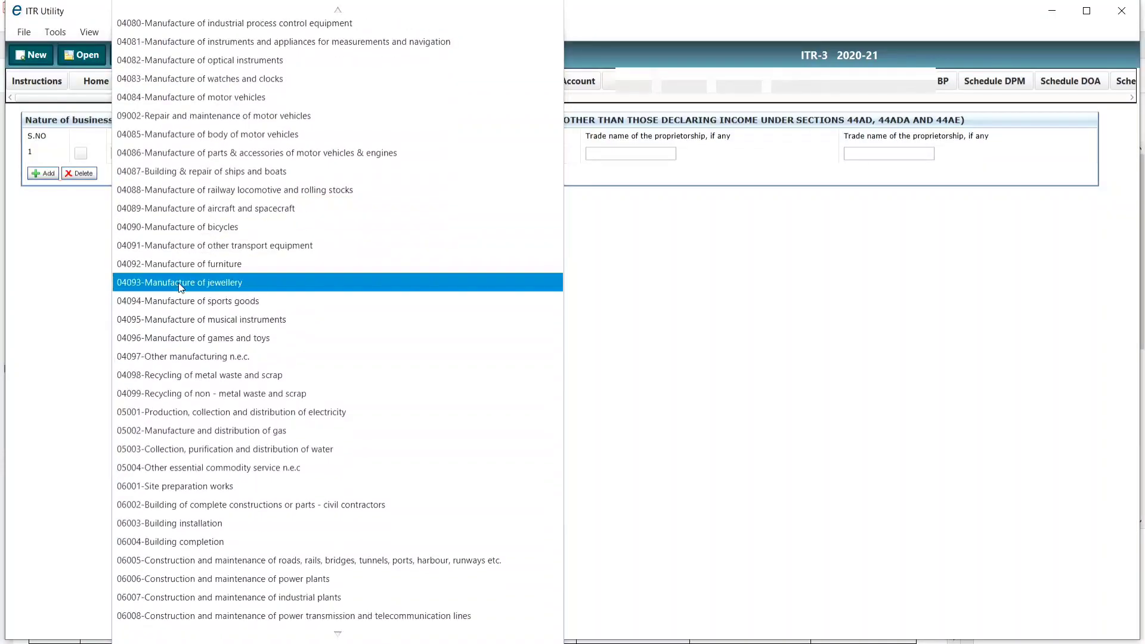
scroll(181, 287, down, 5)
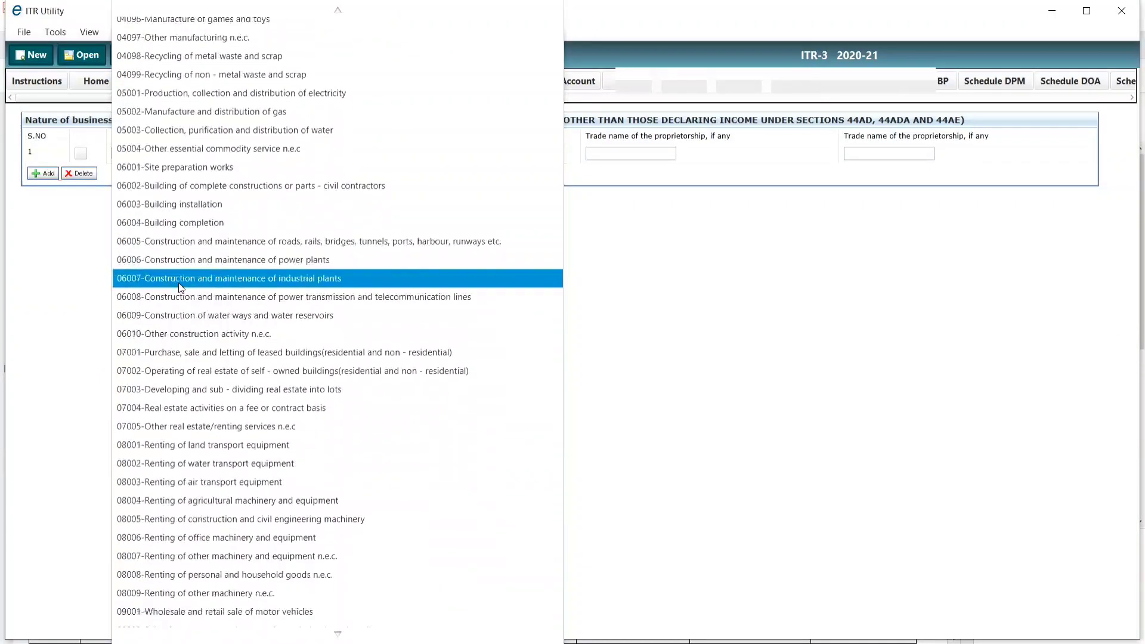
scroll(180, 287, down, 8)
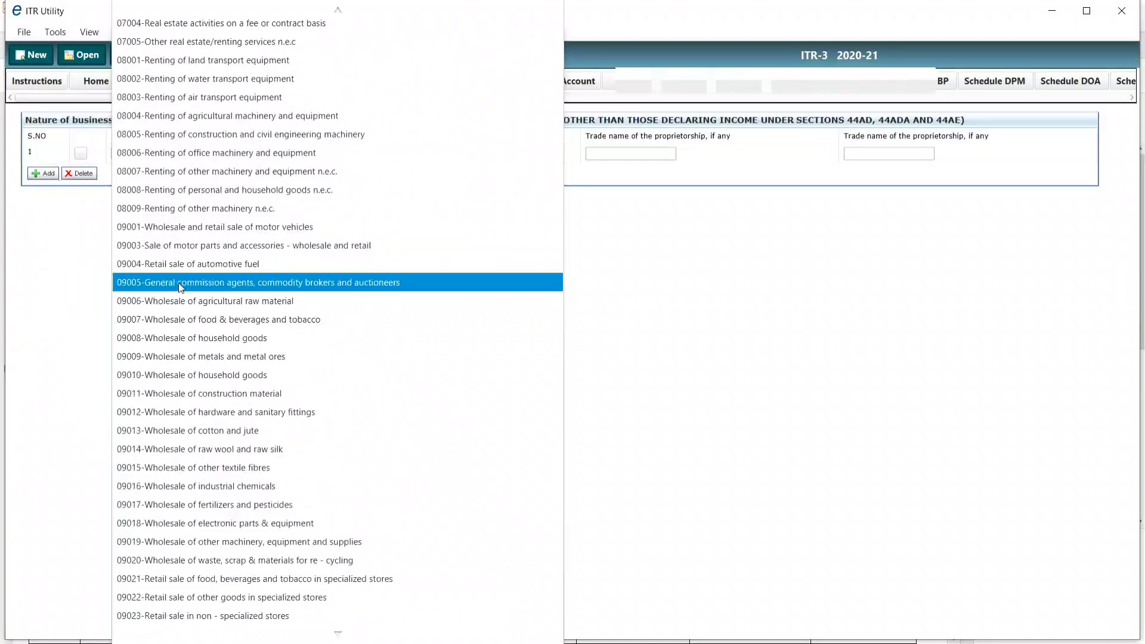
scroll(181, 288, down, 6)
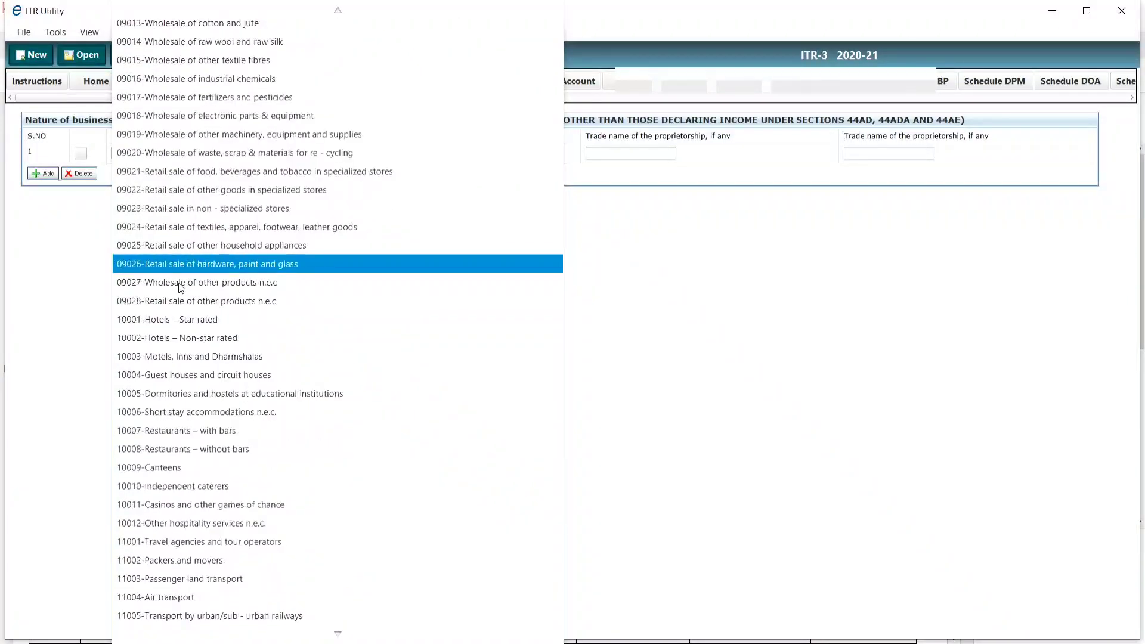
scroll(181, 287, down, 5)
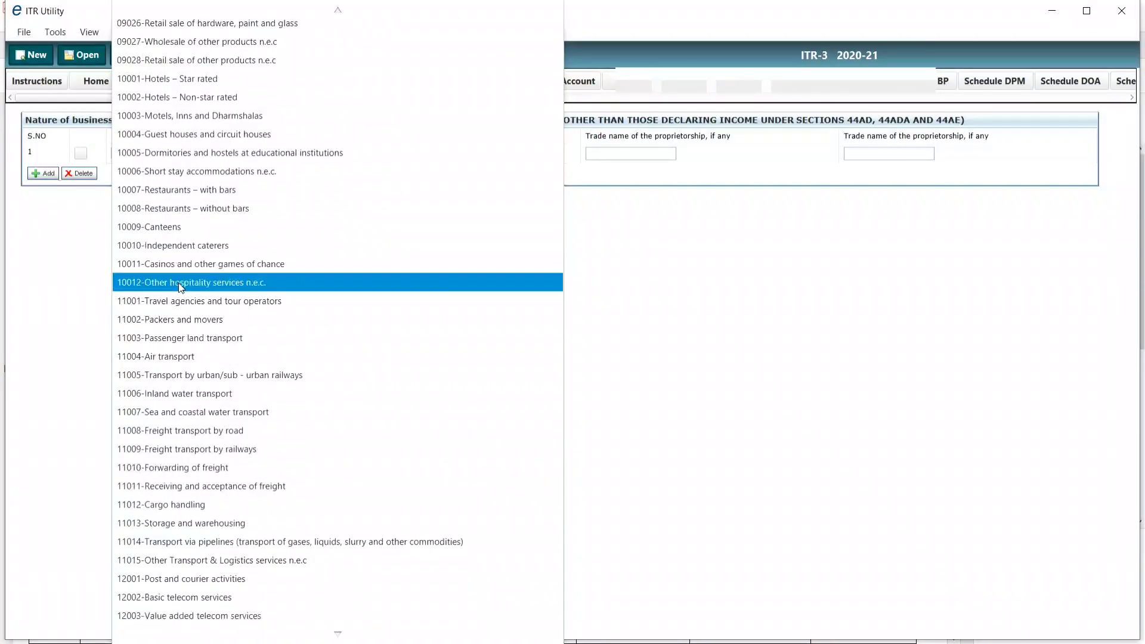
scroll(181, 288, down, 5)
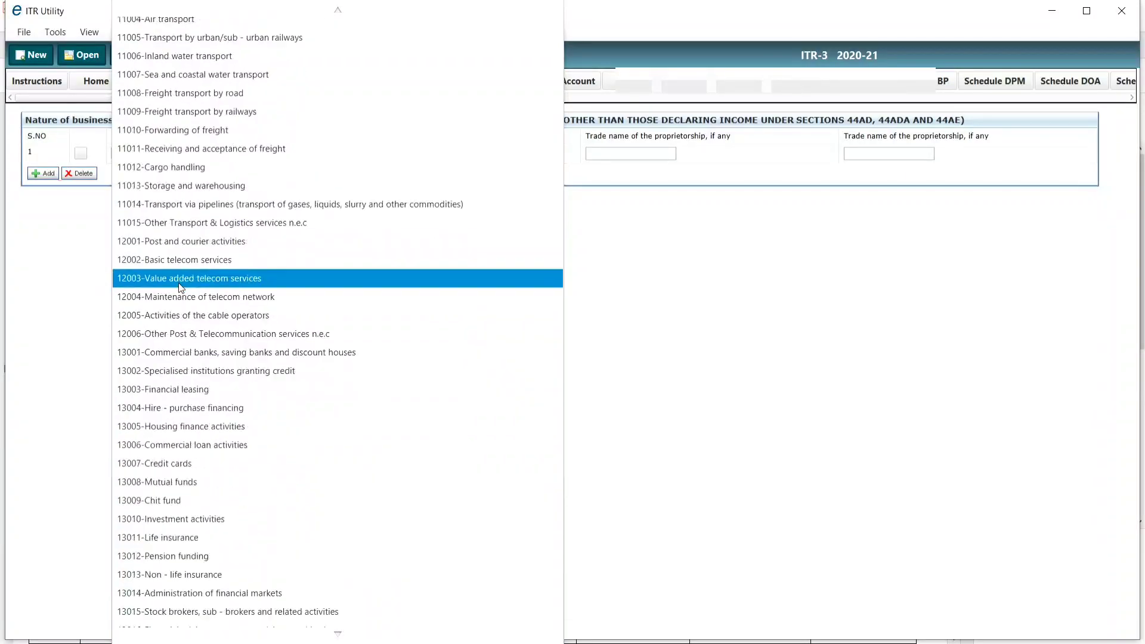
scroll(181, 287, down, 4)
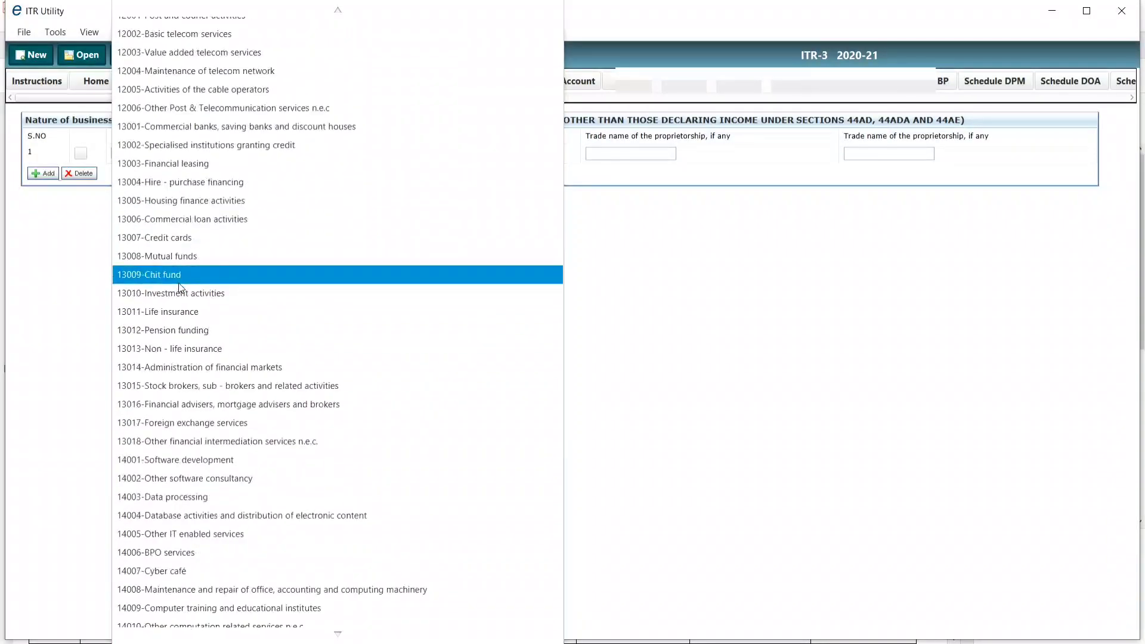
scroll(180, 287, down, 5)
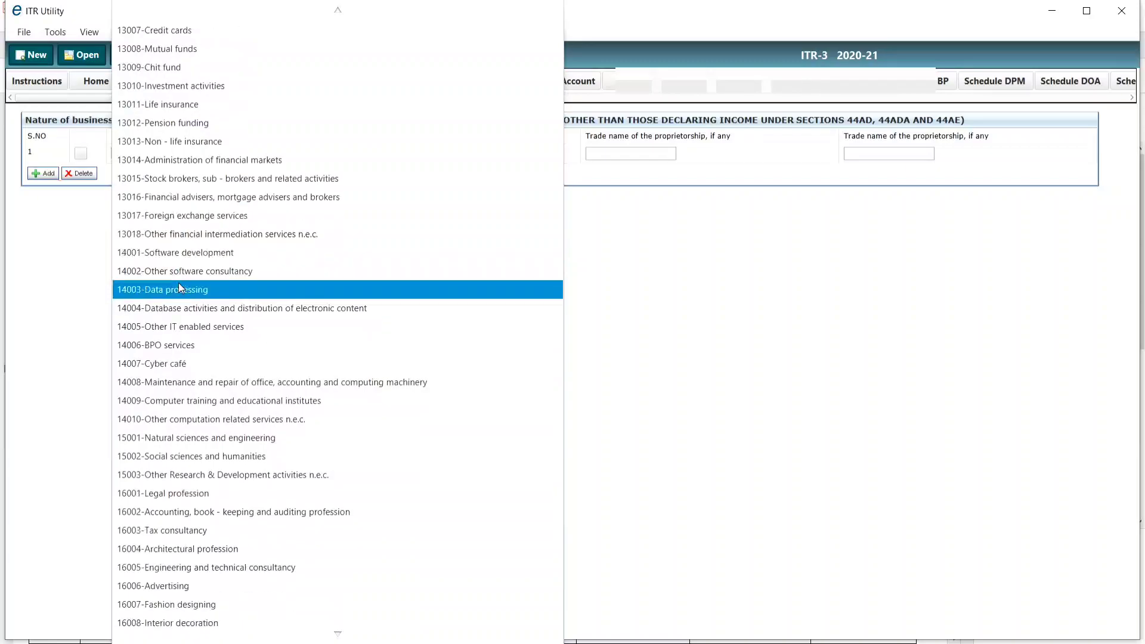
scroll(181, 288, down, 1)
scroll(181, 287, down, 3)
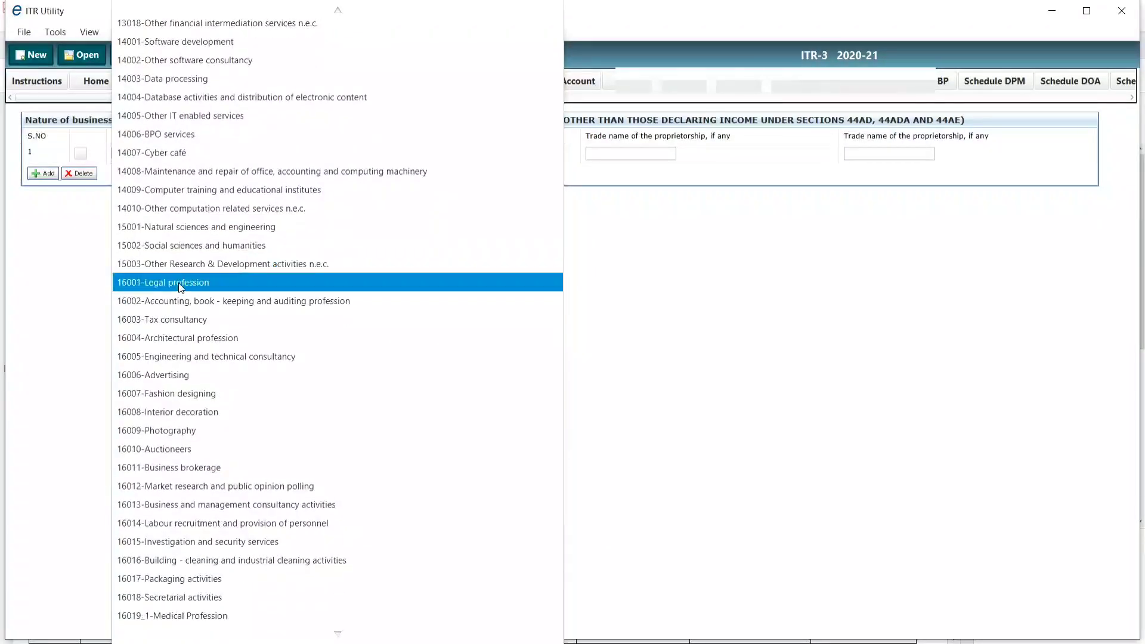
scroll(181, 287, down, 4)
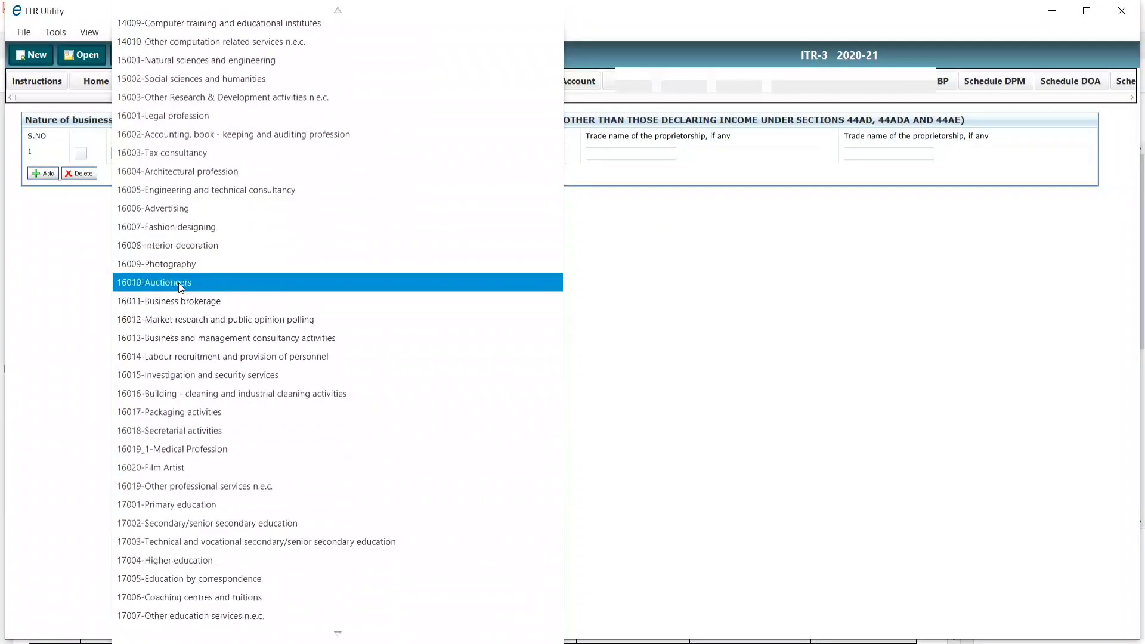
scroll(181, 287, down, 4)
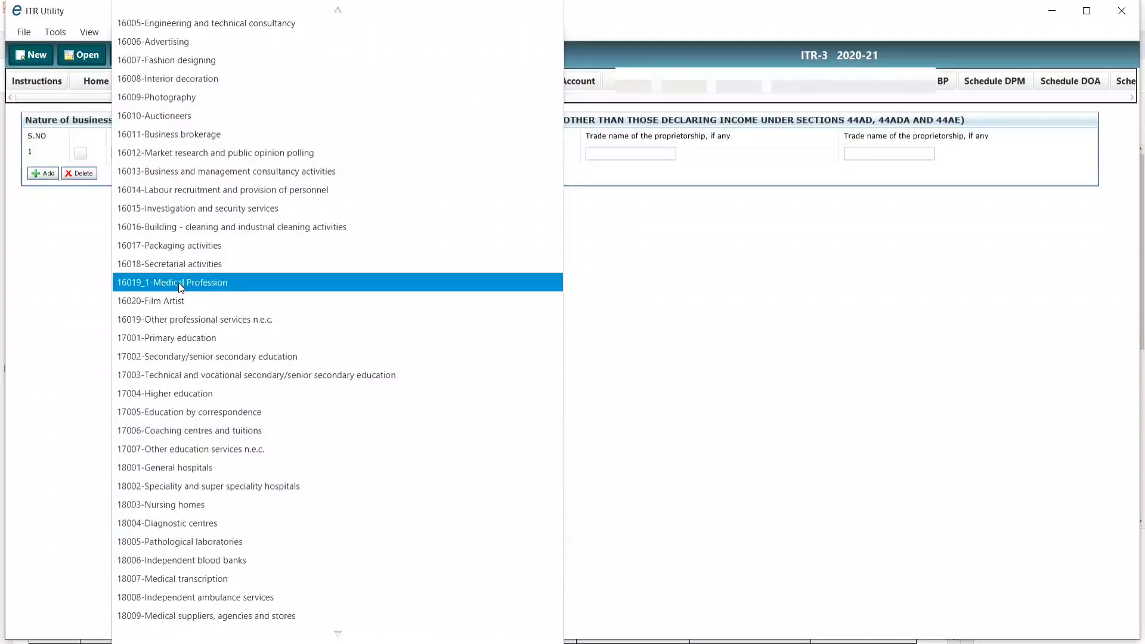
scroll(181, 287, down, 8)
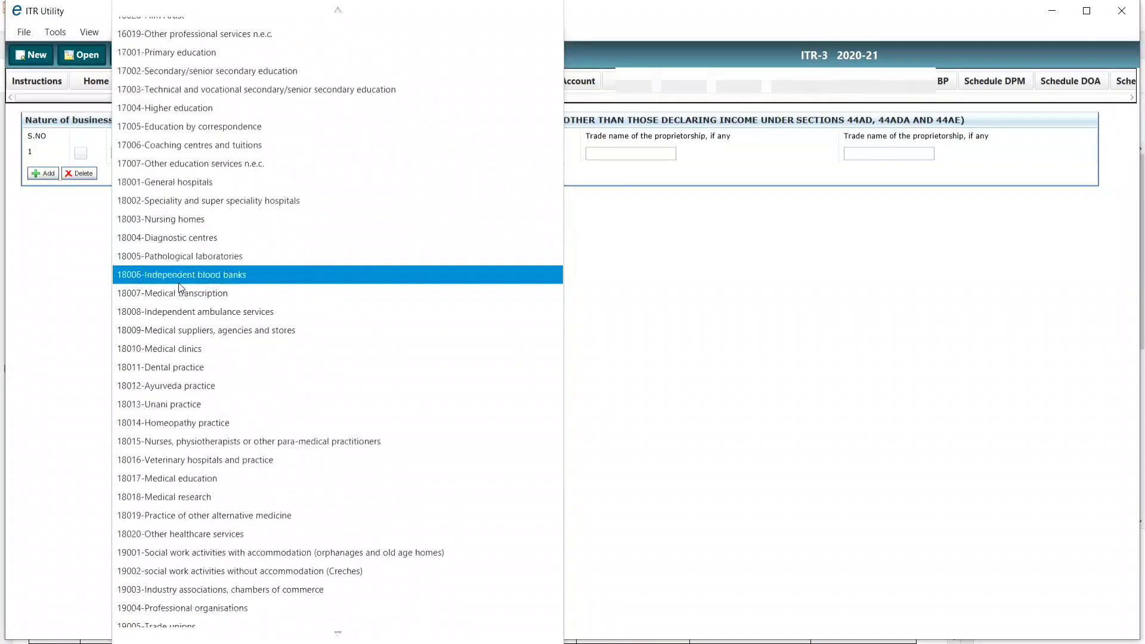
scroll(180, 288, down, 4)
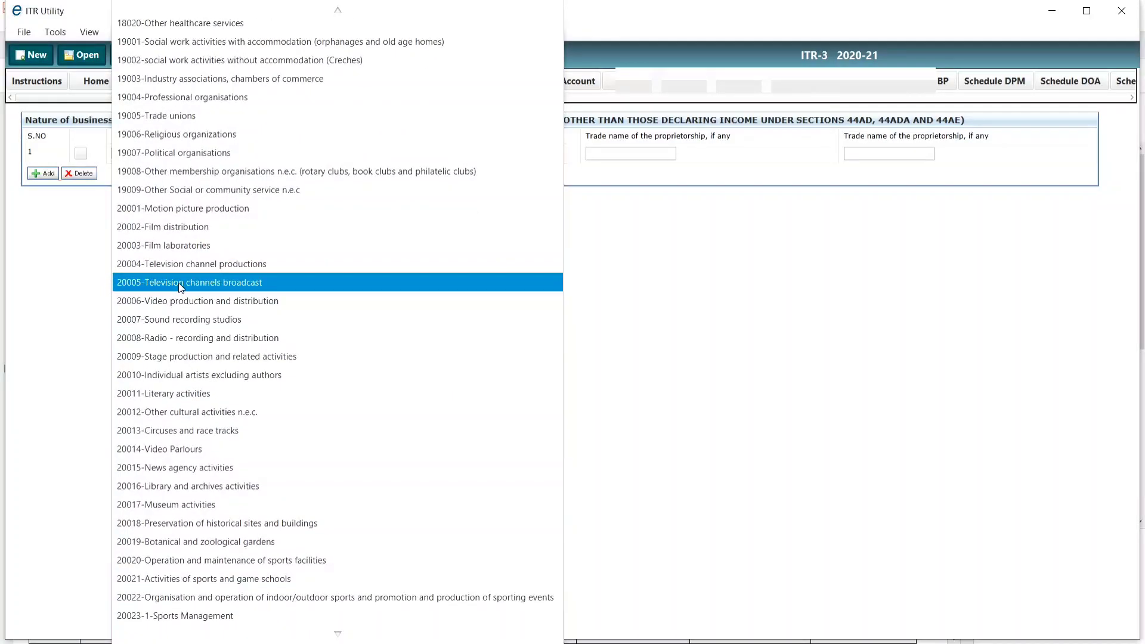
click(104, 195)
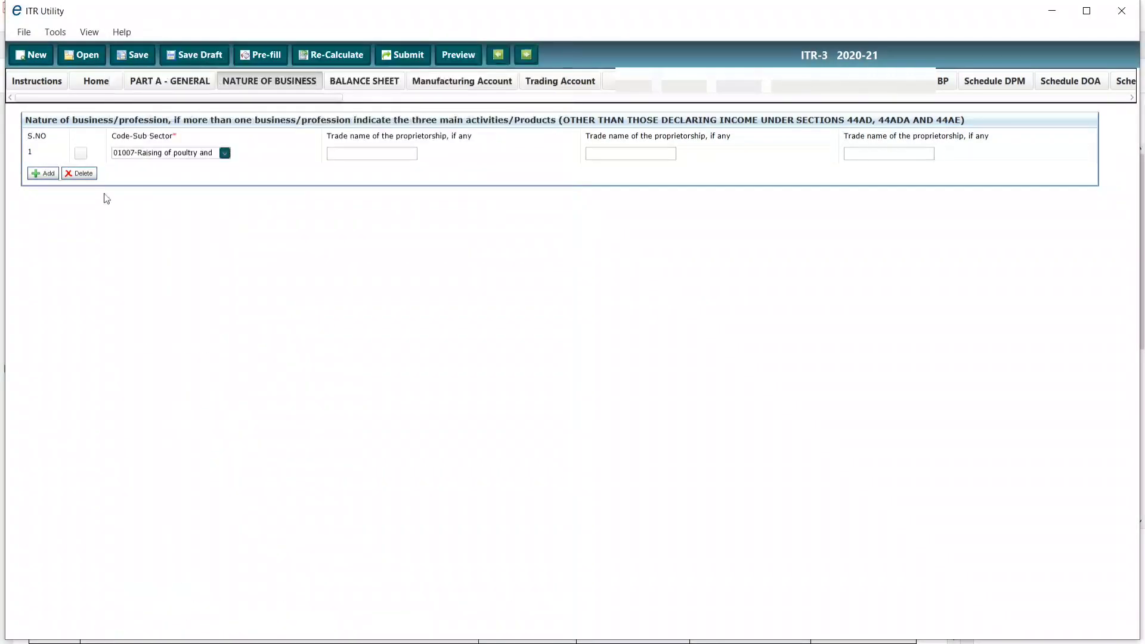
Set the Code-Sub Sector of the first business entry to 13011-Life insurance
click(159, 155)
scroll(182, 359, down, 20)
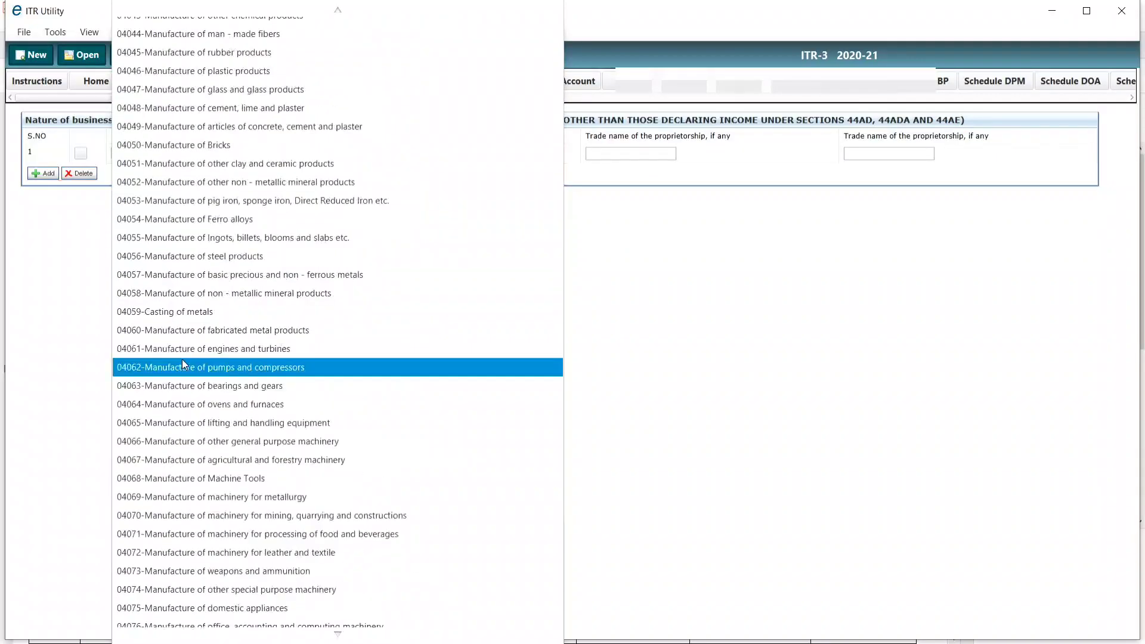
scroll(181, 360, down, 15)
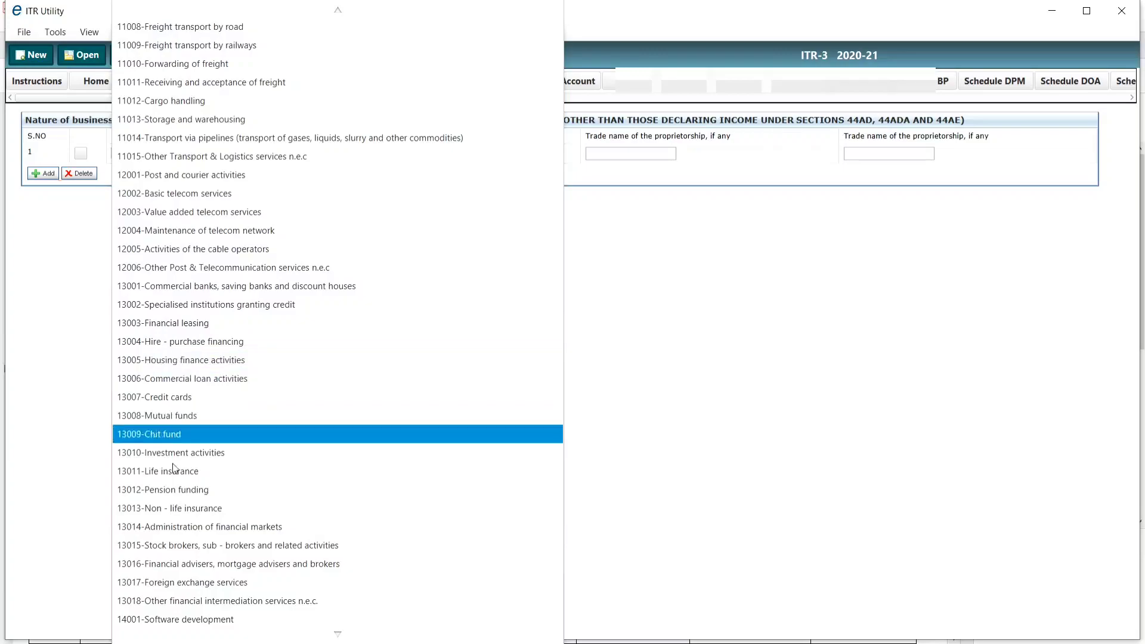
click(183, 474)
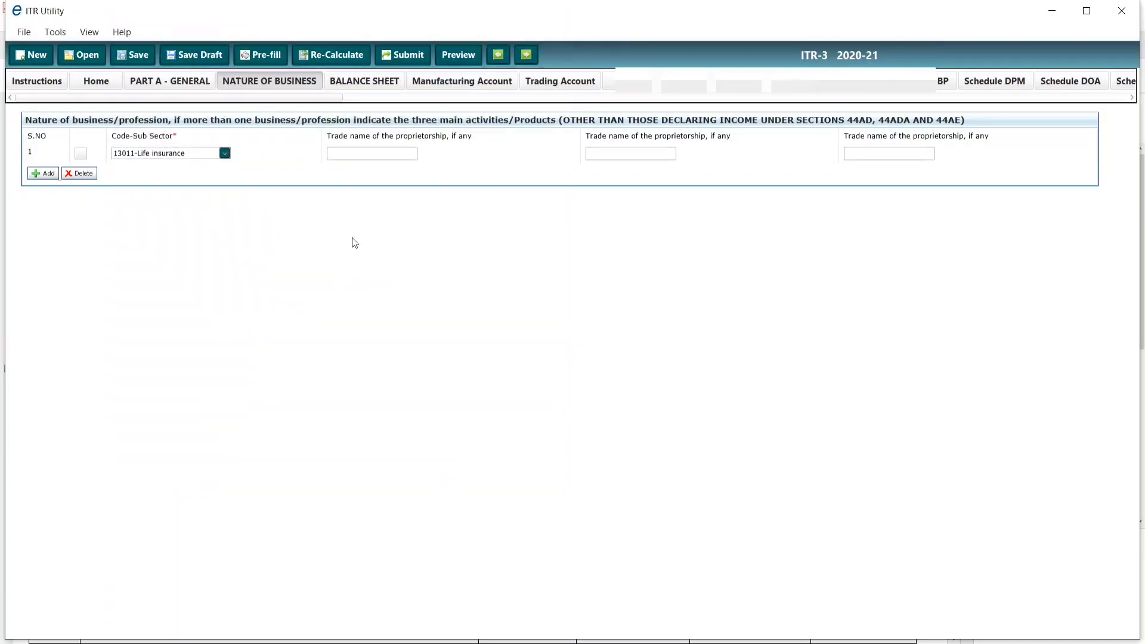
Open the Balance Sheet schedule and read its heading note on when to fill the regular-books items or item 6
click(365, 84)
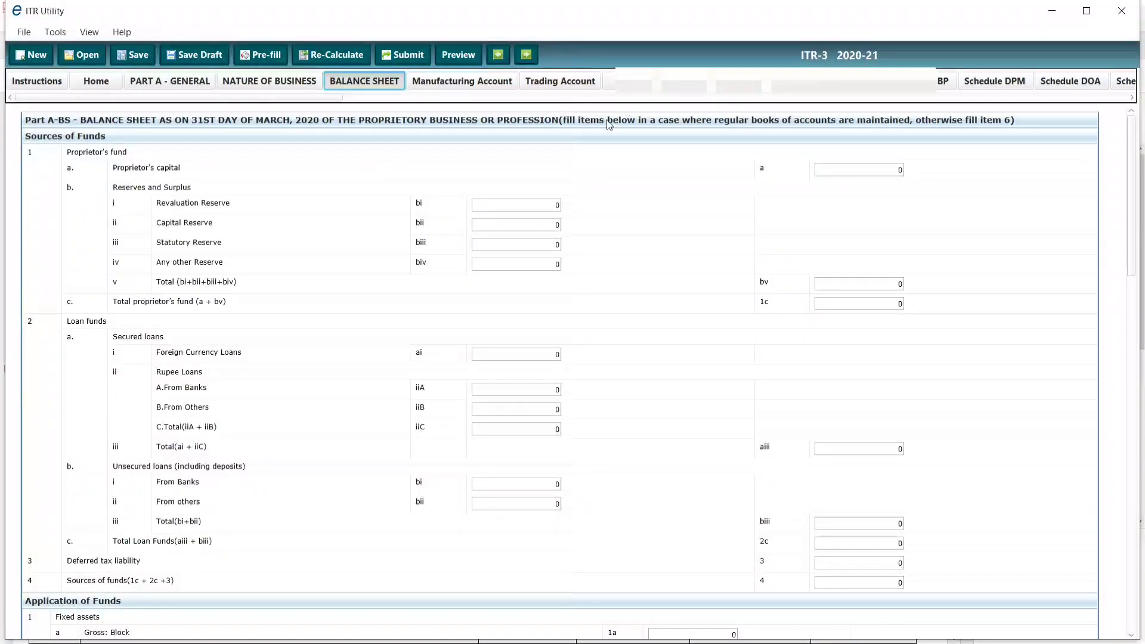
drag(569, 117, 814, 102)
drag(946, 102, 1013, 120)
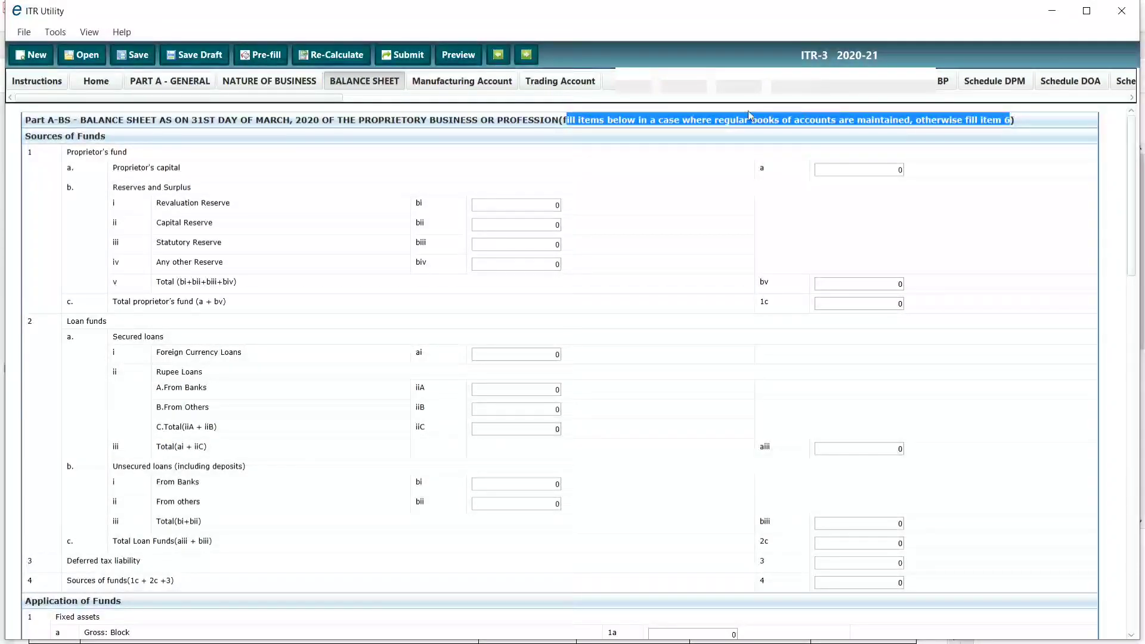
click(582, 128)
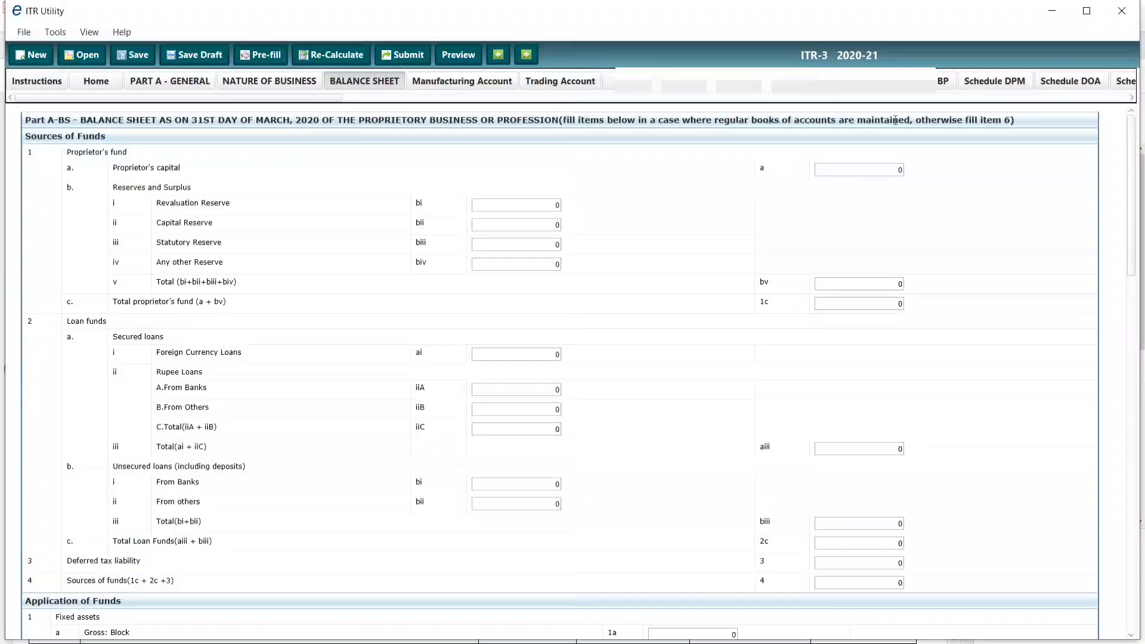
drag(931, 119, 1014, 120)
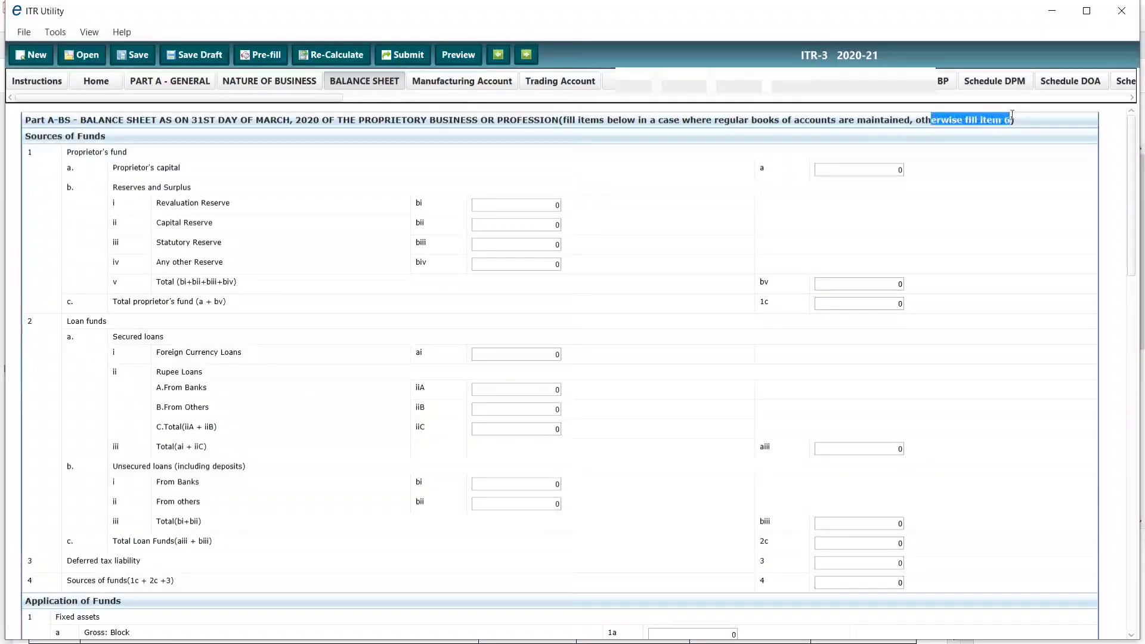
Review the No Accounts Case amounts in item 6, including the cash balance, and view the Manufacturing Account schedule
click(559, 322)
scroll(559, 322, down, 20)
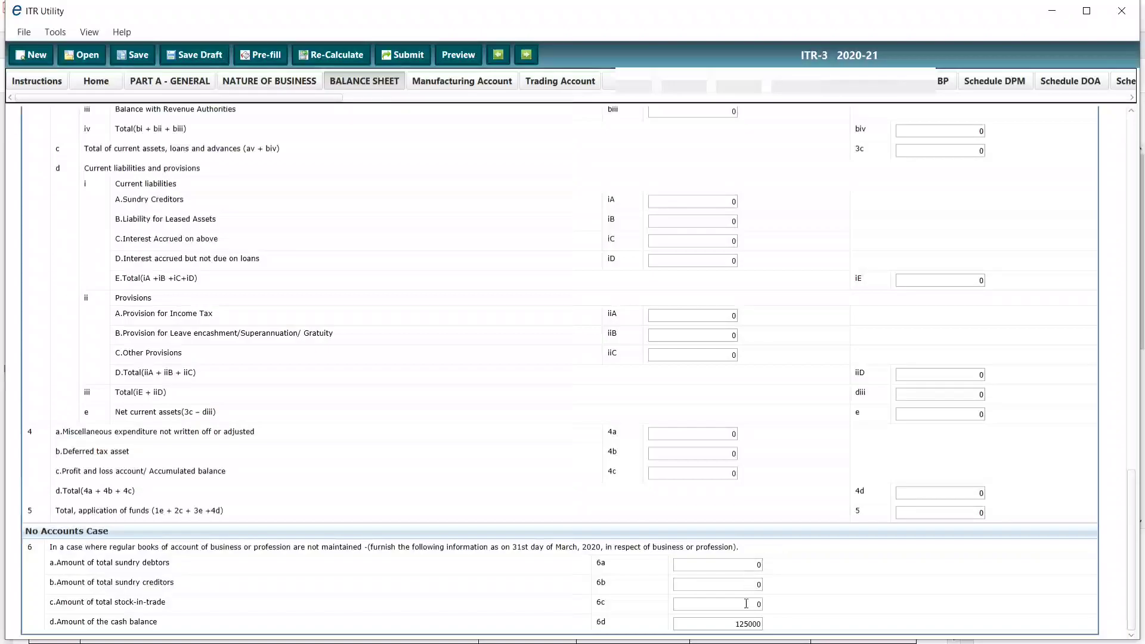
click(734, 625)
click(457, 80)
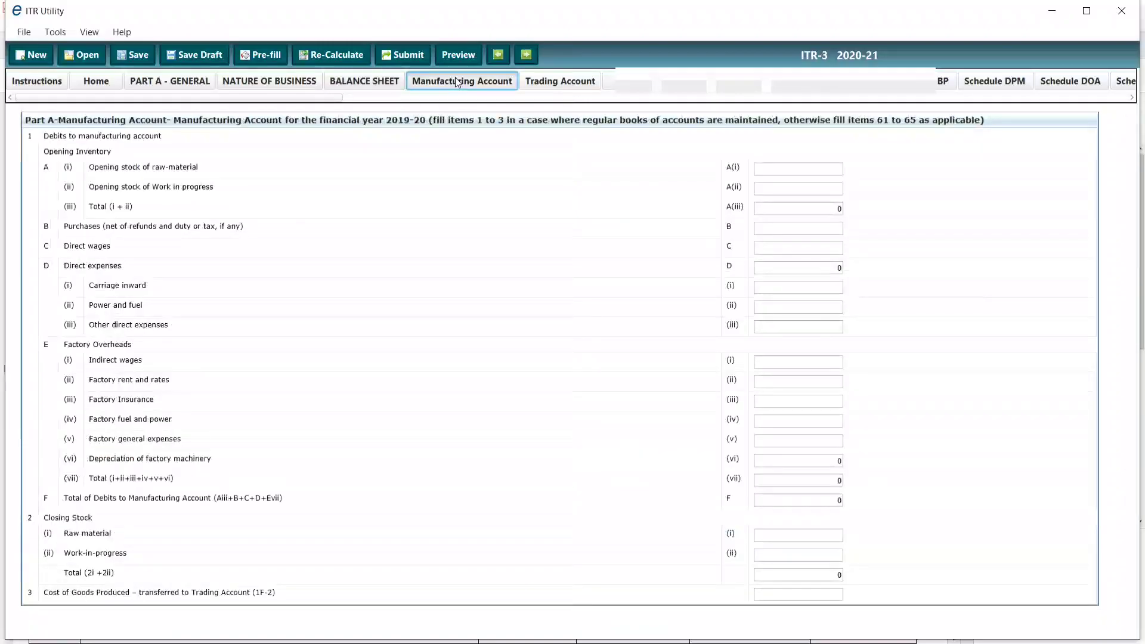
Open the Profit and Loss schedule past the Trading Account and read its heading note on when to fill items 61 to 65
click(563, 86)
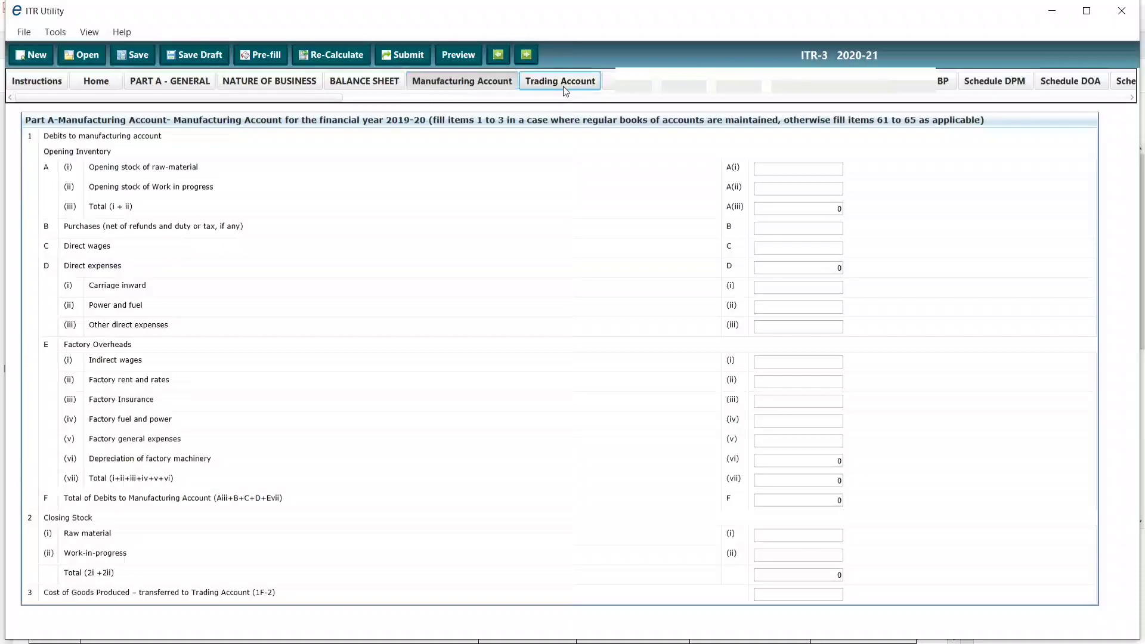
click(608, 82)
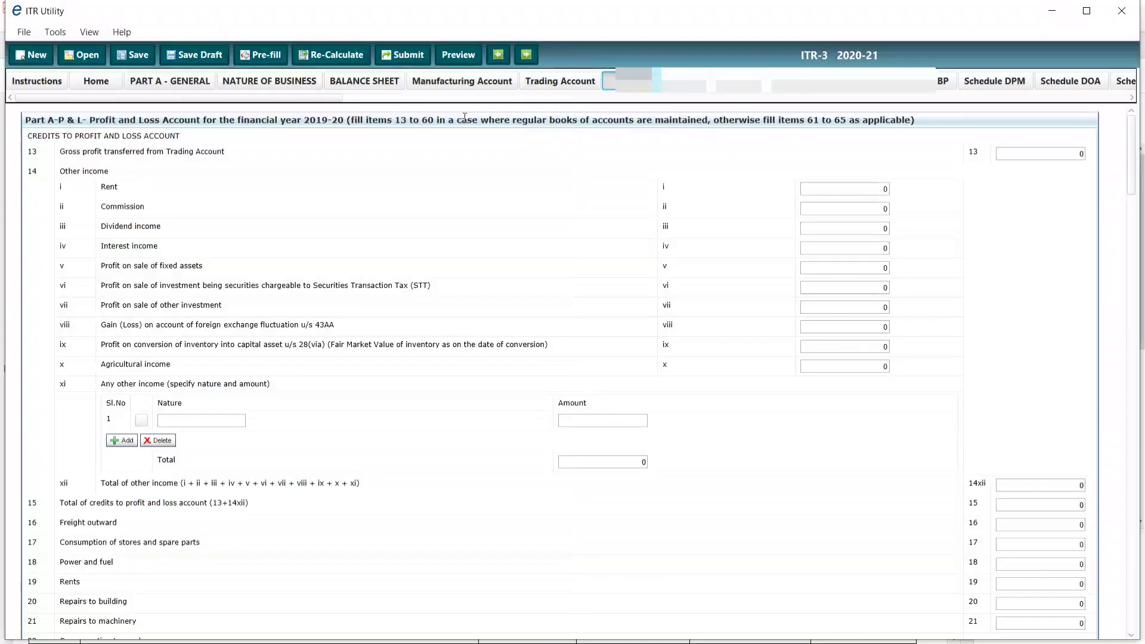
drag(720, 119, 888, 127)
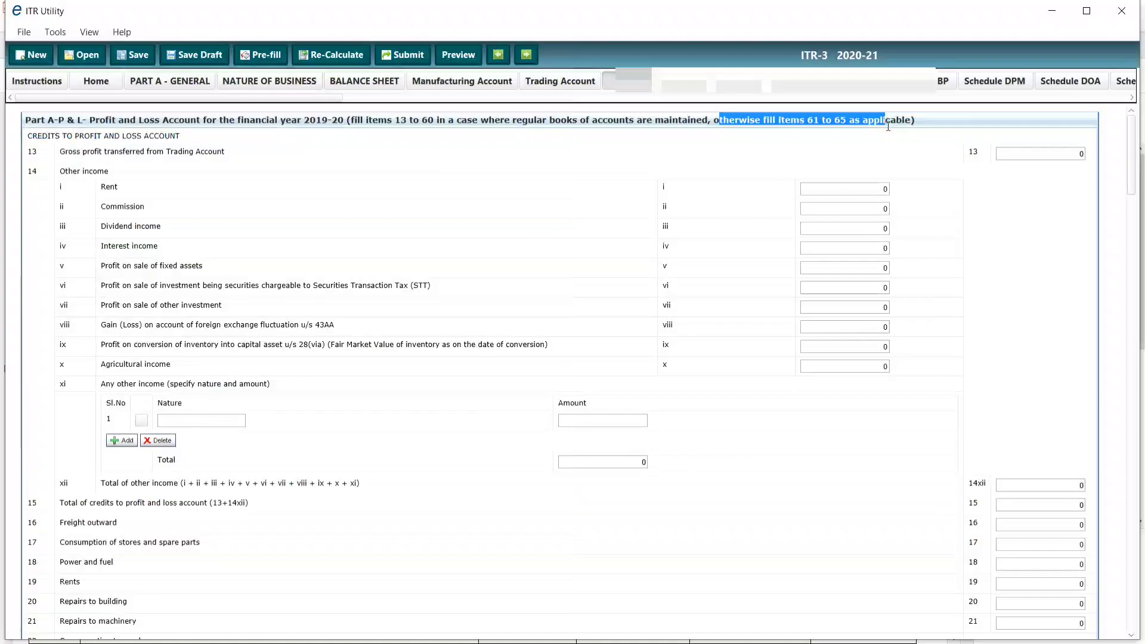
Examine Profit and Loss items 61 to 63 on presumptive income under sections 44AD, 44ADA and 44AE, continuing to the no-accounts item 64
scroll(649, 355, down, 15)
scroll(648, 356, down, 15)
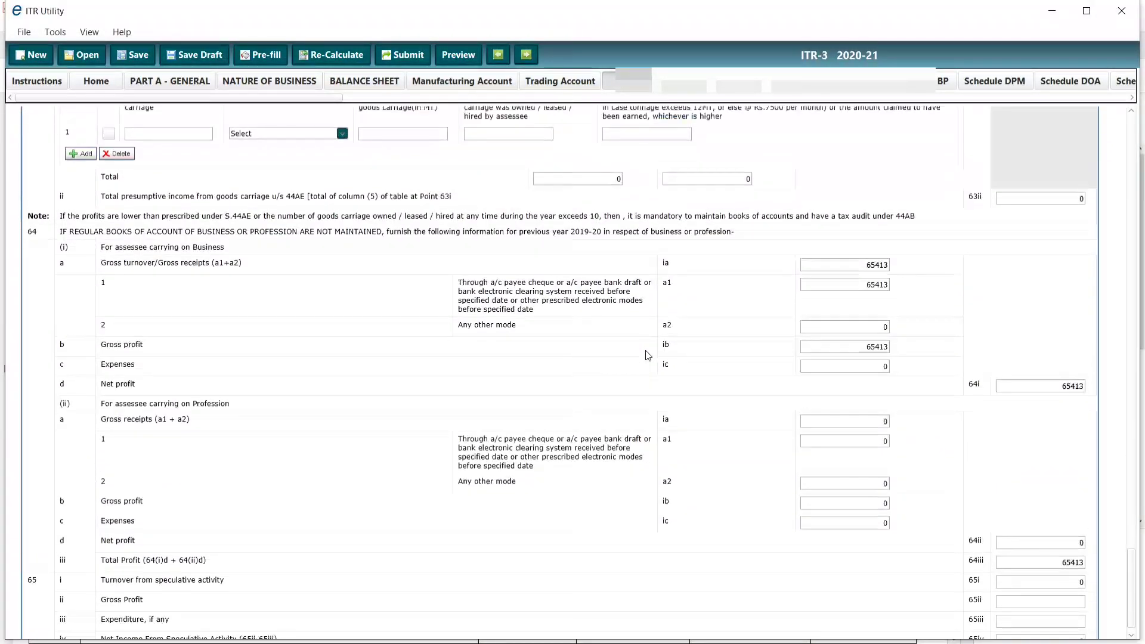
scroll(648, 356, up, 12)
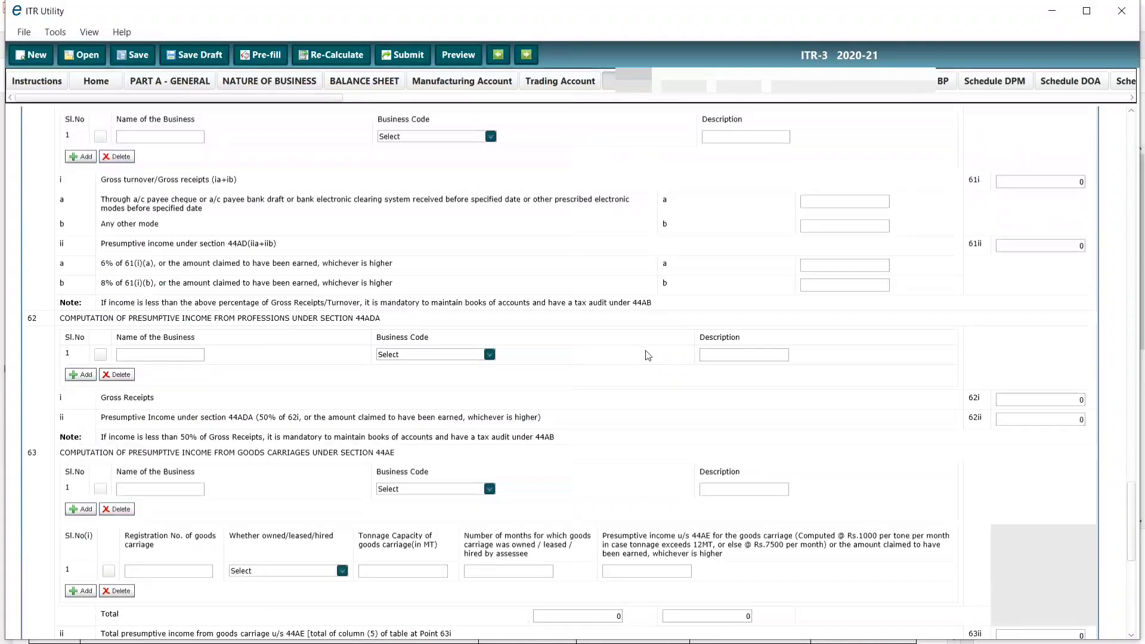
scroll(649, 356, up, 3)
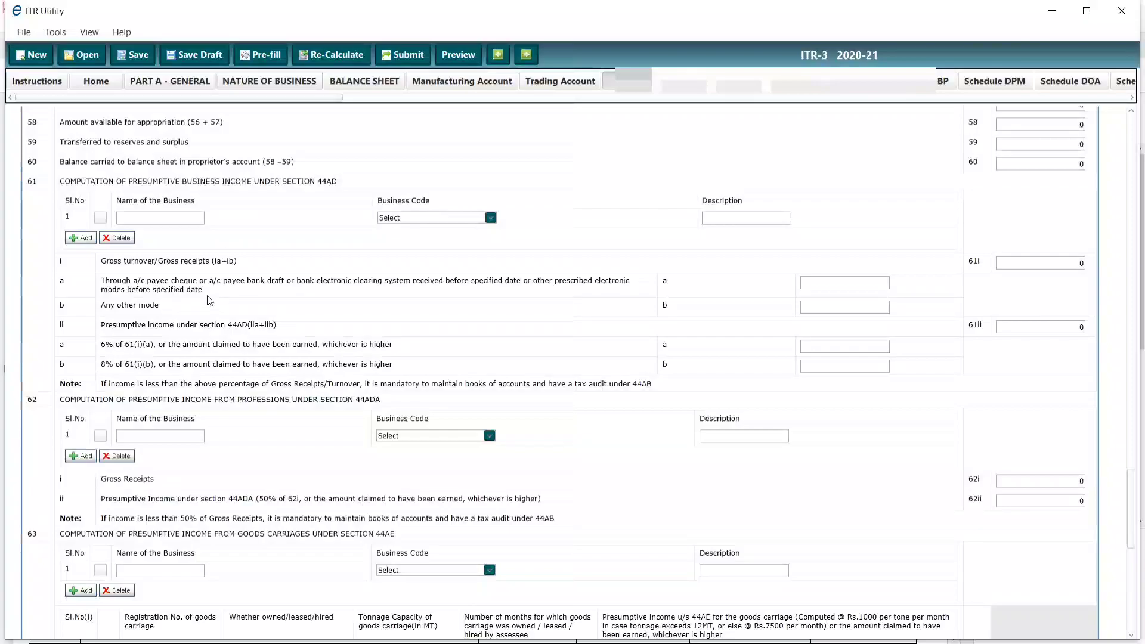
scroll(182, 405, down, 5)
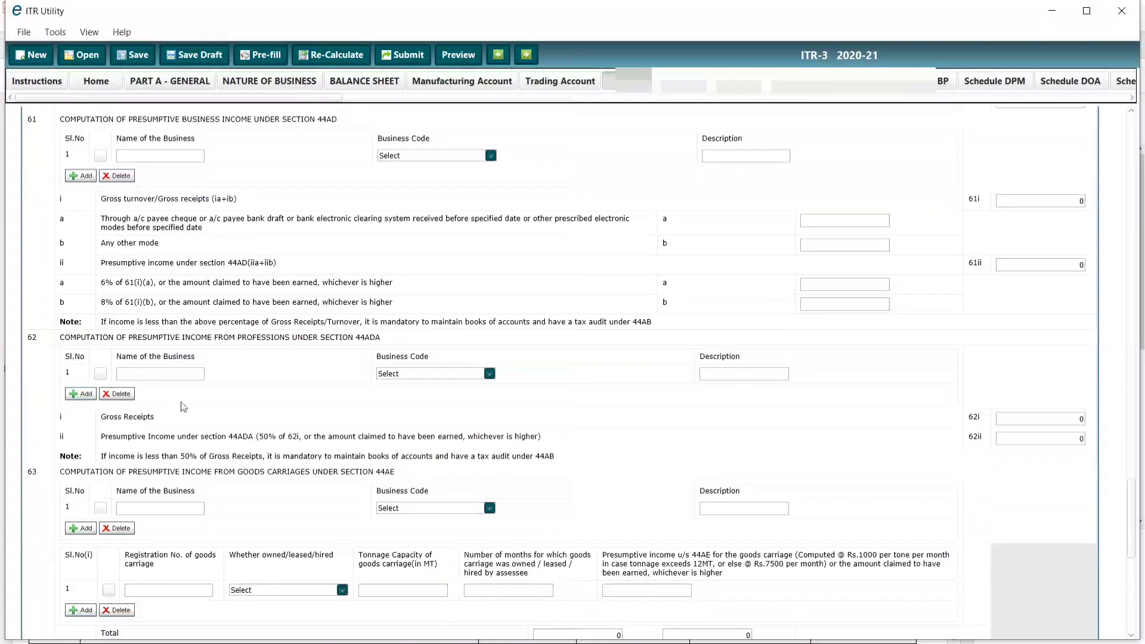
scroll(182, 405, down, 4)
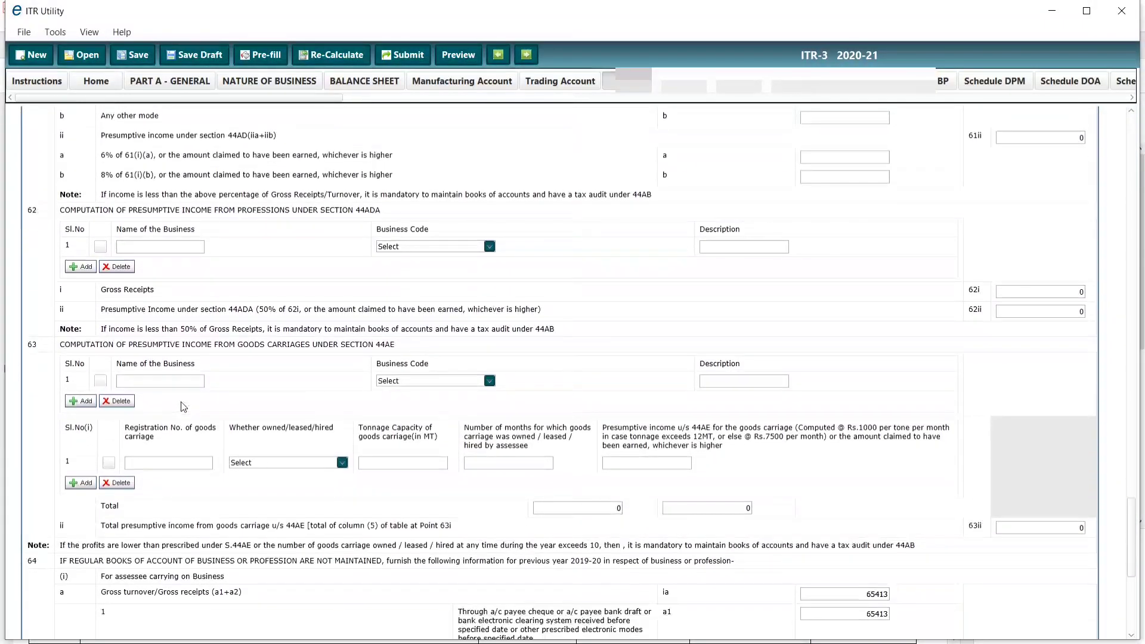
scroll(183, 406, down, 2)
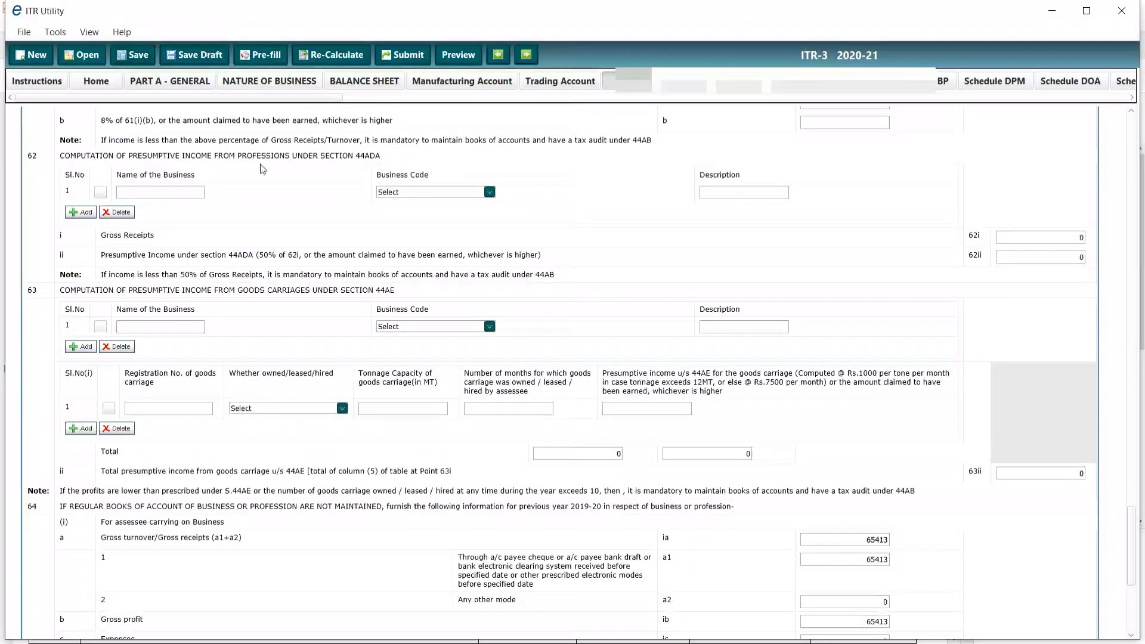
scroll(262, 168, up, 4)
scroll(262, 169, up, 5)
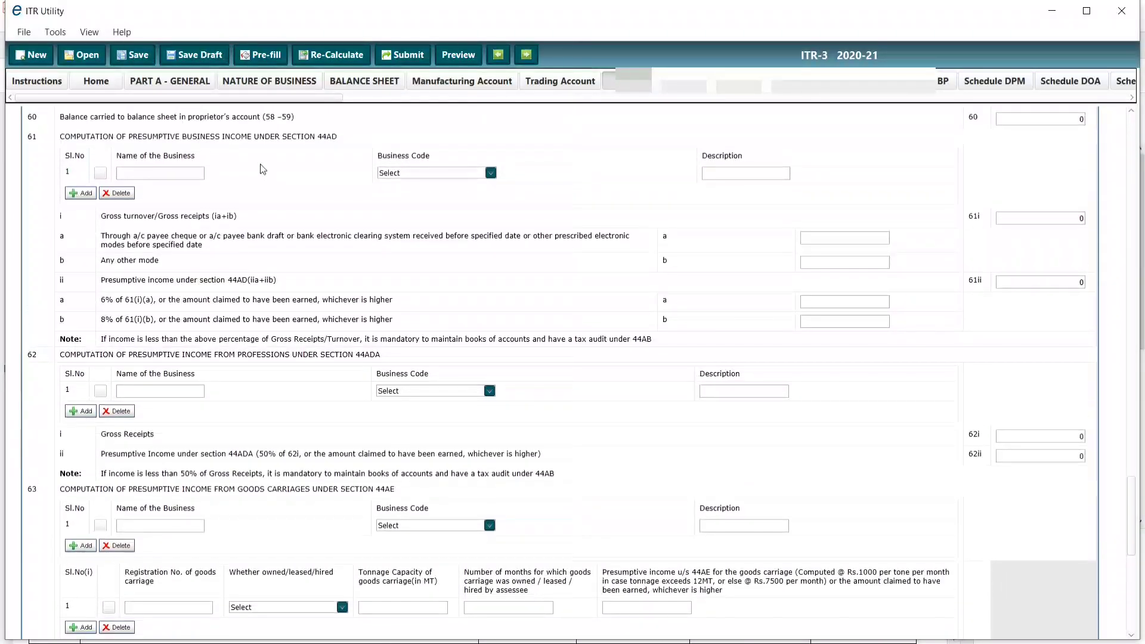
scroll(251, 403, down, 13)
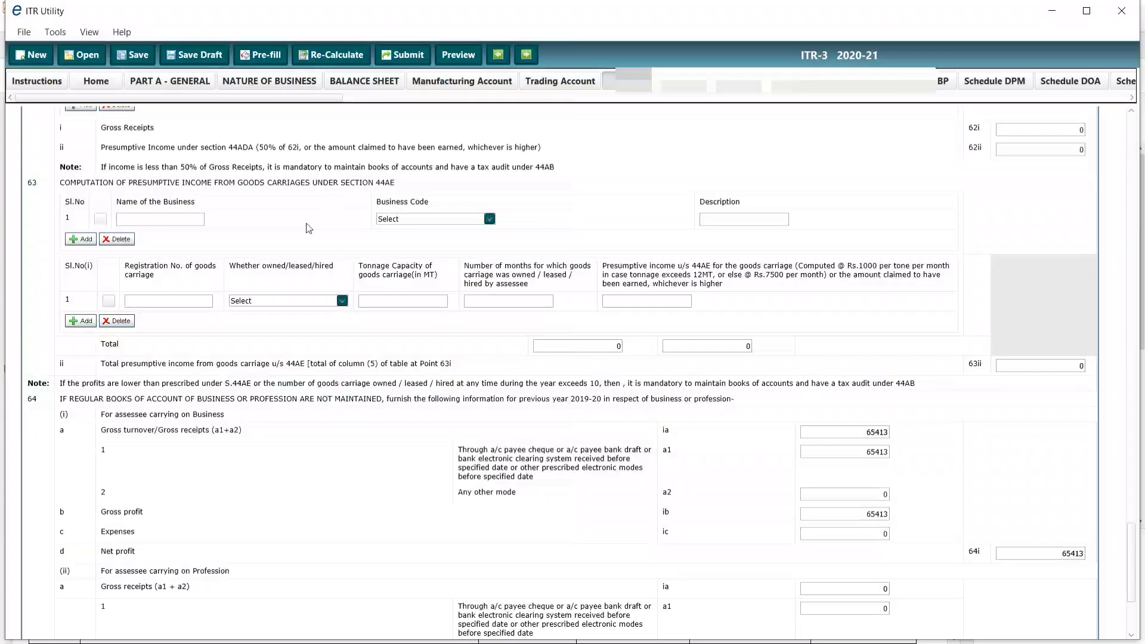
scroll(309, 228, down, 5)
scroll(309, 229, down, 3)
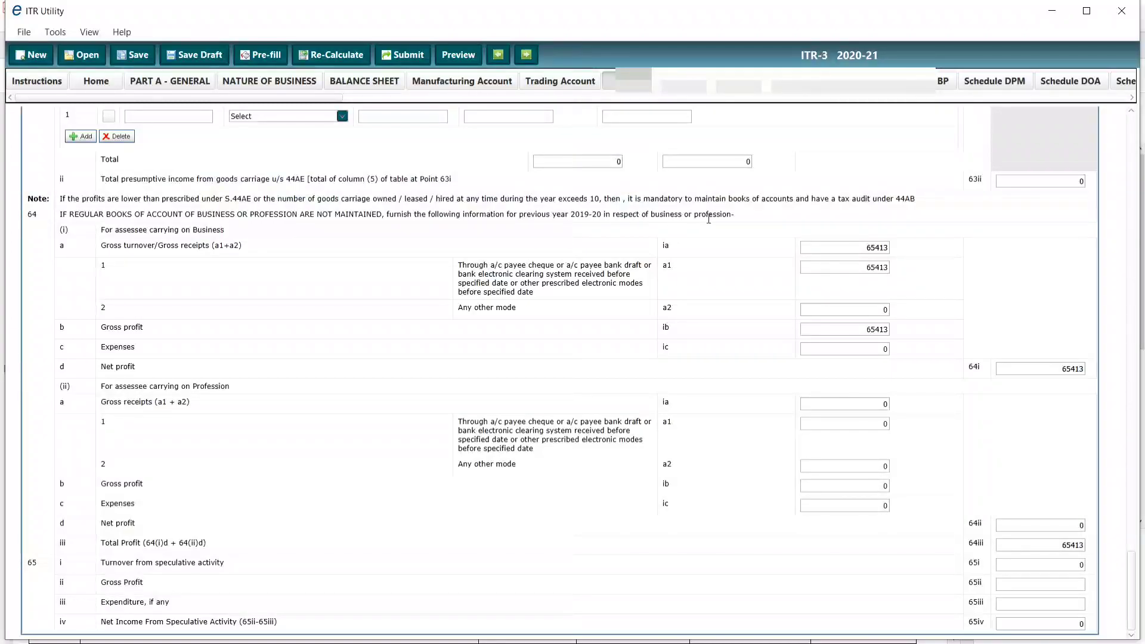
Reread the Profit and Loss heading note on which items apply without regular books, and return to item 64
scroll(708, 219, up, 20)
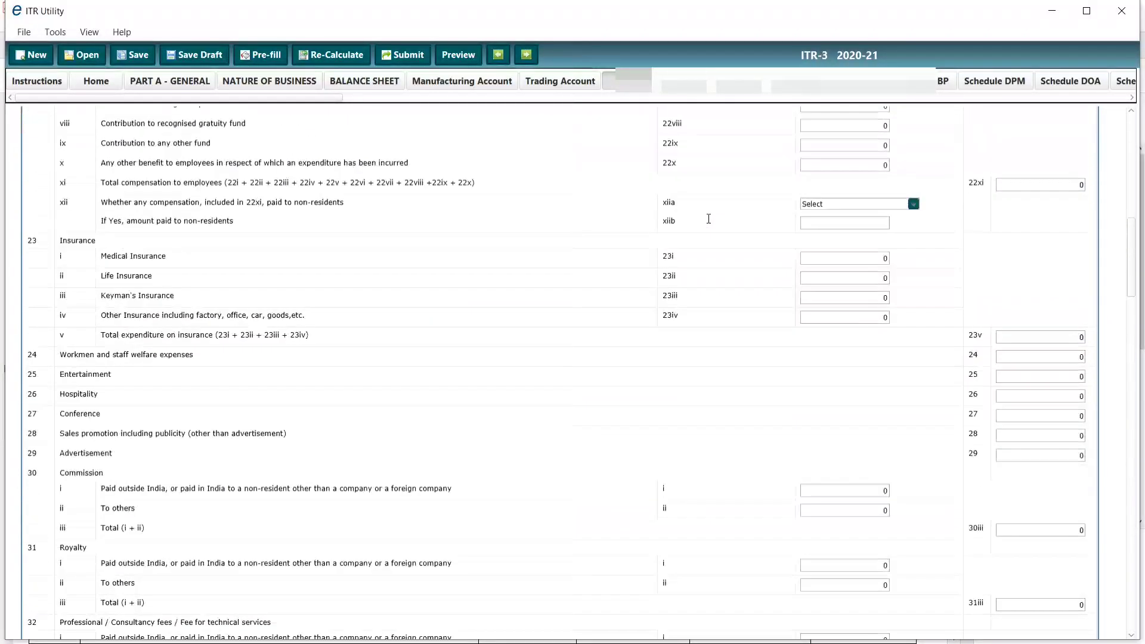
scroll(708, 219, up, 8)
click(728, 145)
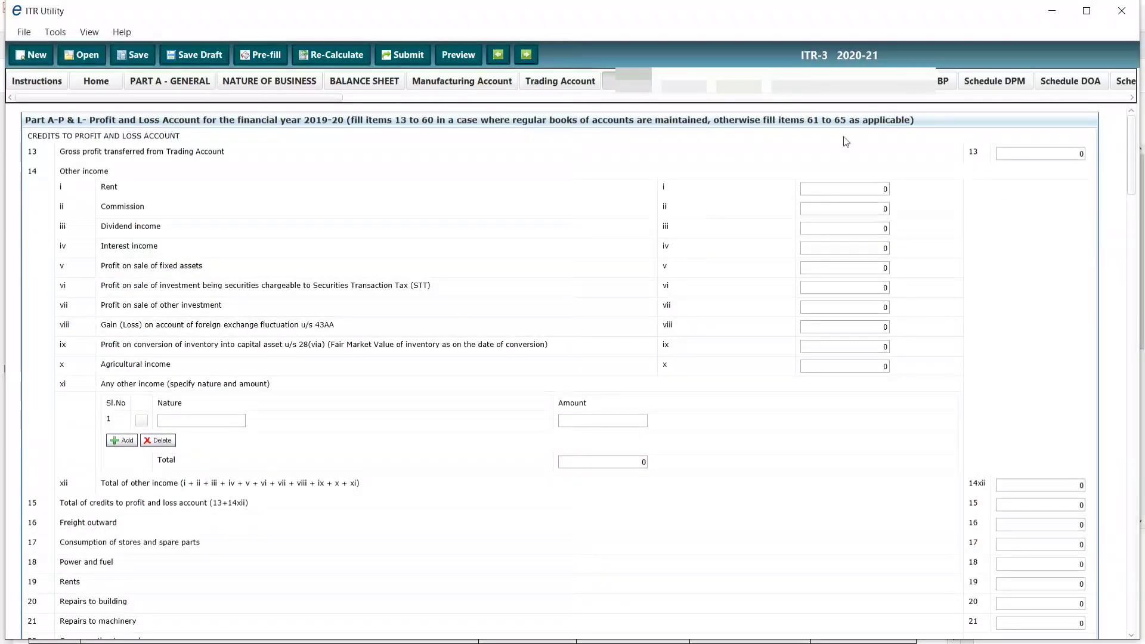
scroll(738, 266, down, 20)
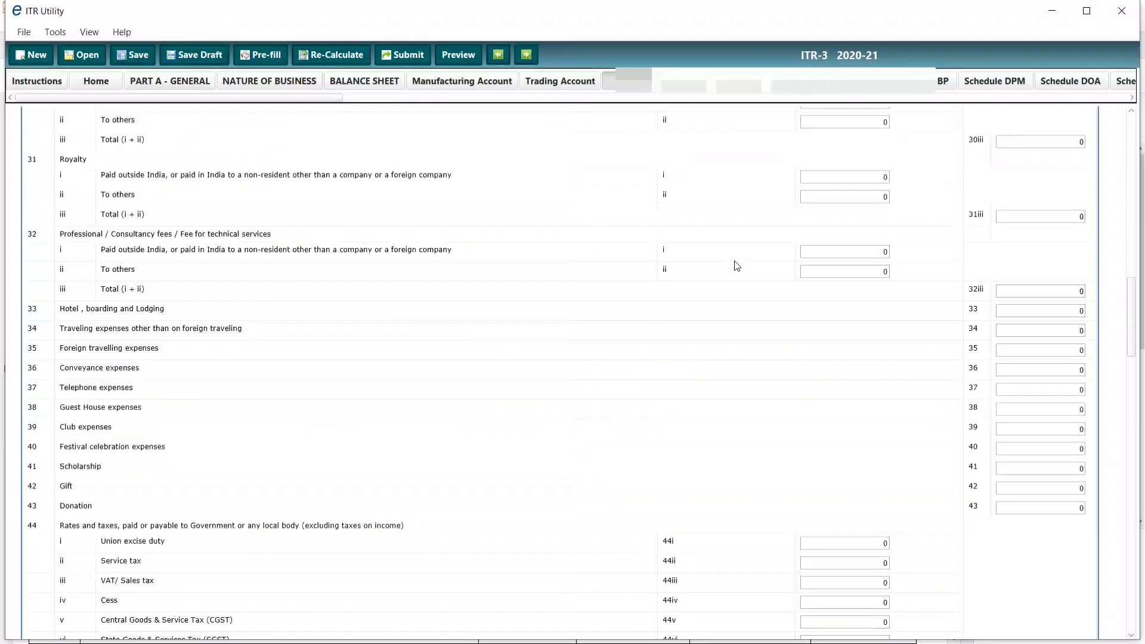
scroll(738, 266, down, 10)
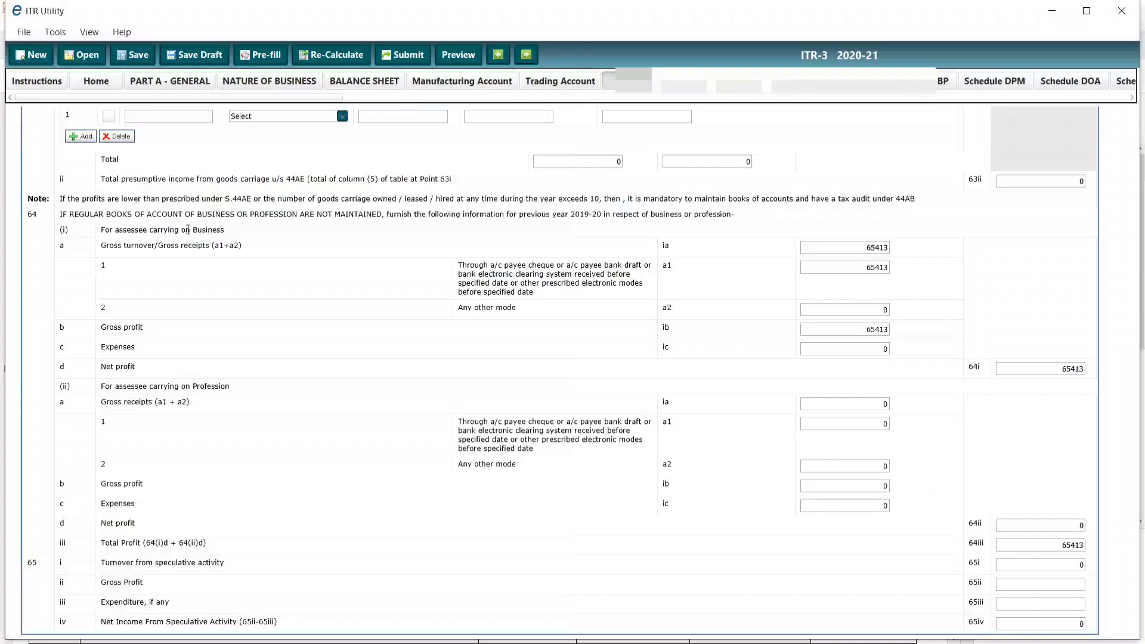
Compare the business gross receipts in item 64(i) with the total amount credited in the Form 26AS PDF in Adobe Acrobat Reader
triple_click(188, 230)
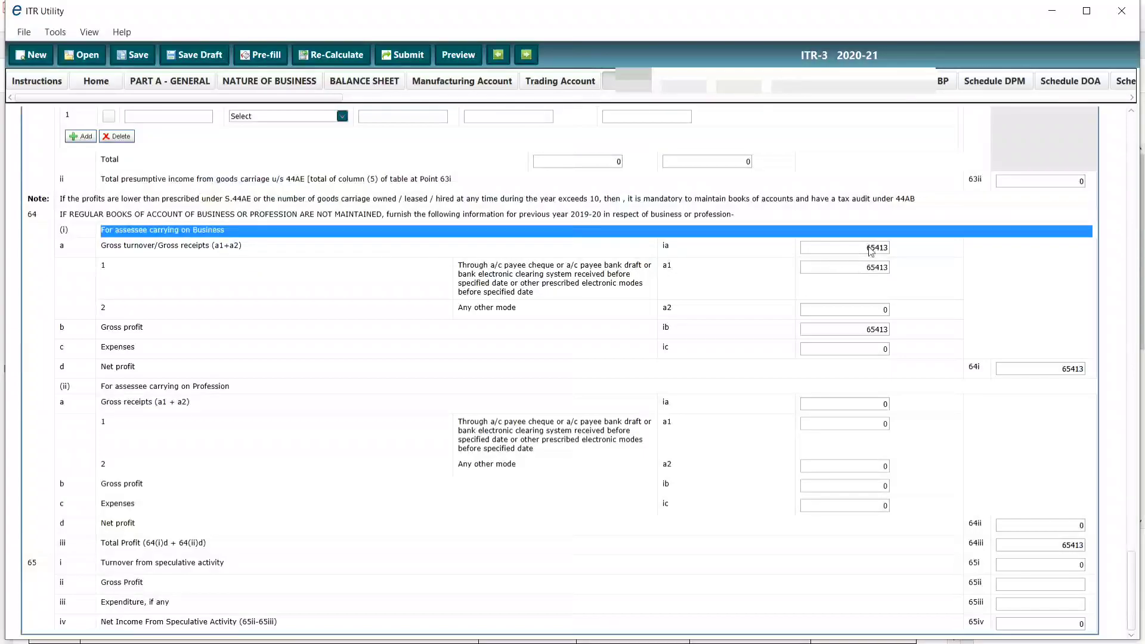
drag(864, 263, 903, 267)
key(alt+Tab)
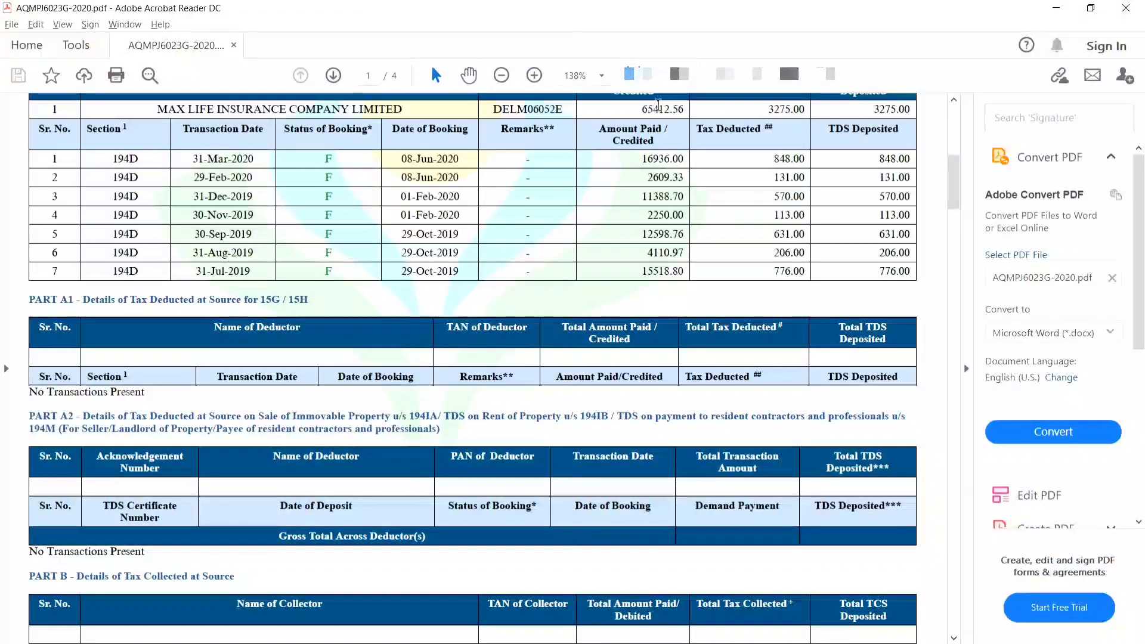
key(alt+Tab)
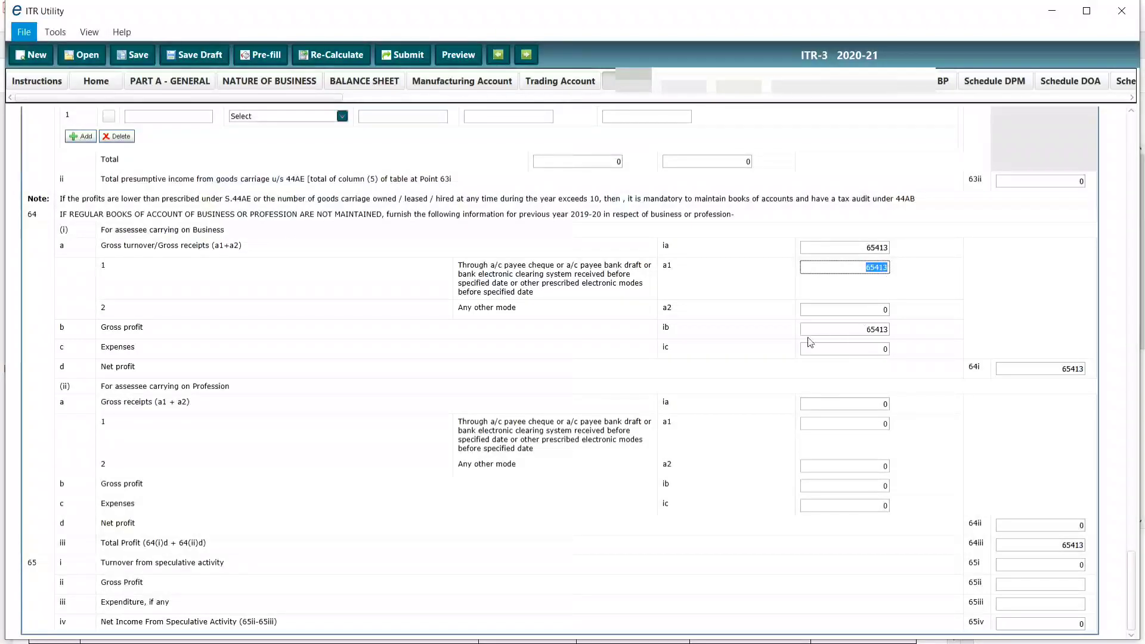
Check how item 64(i) splits gross receipts between account payee or bank modes and any other mode
click(877, 310)
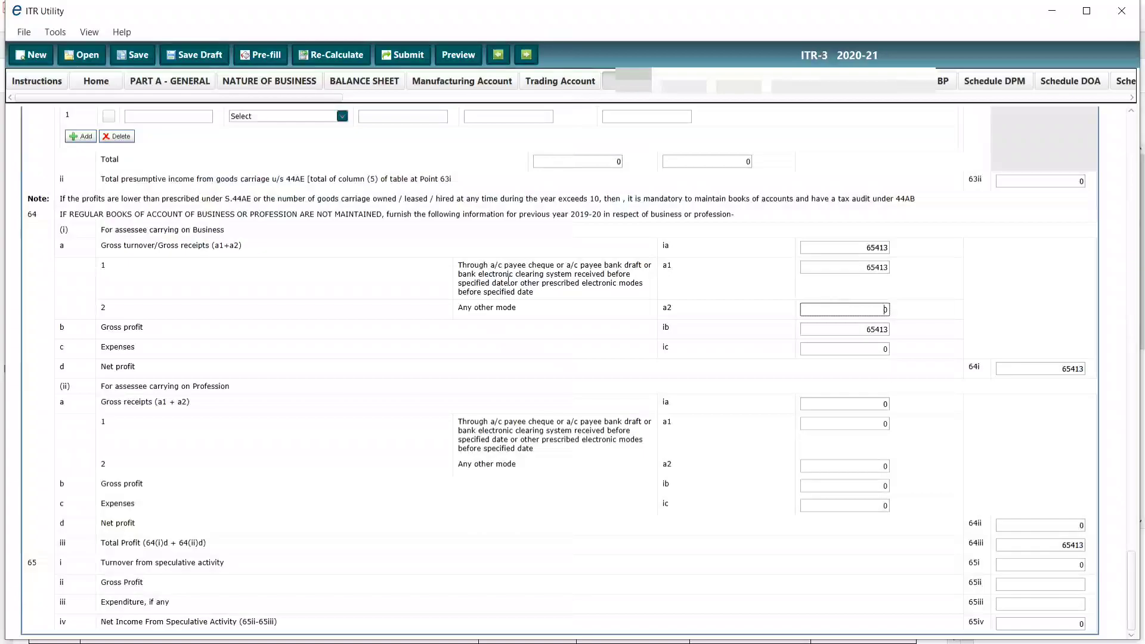
drag(509, 265, 622, 263)
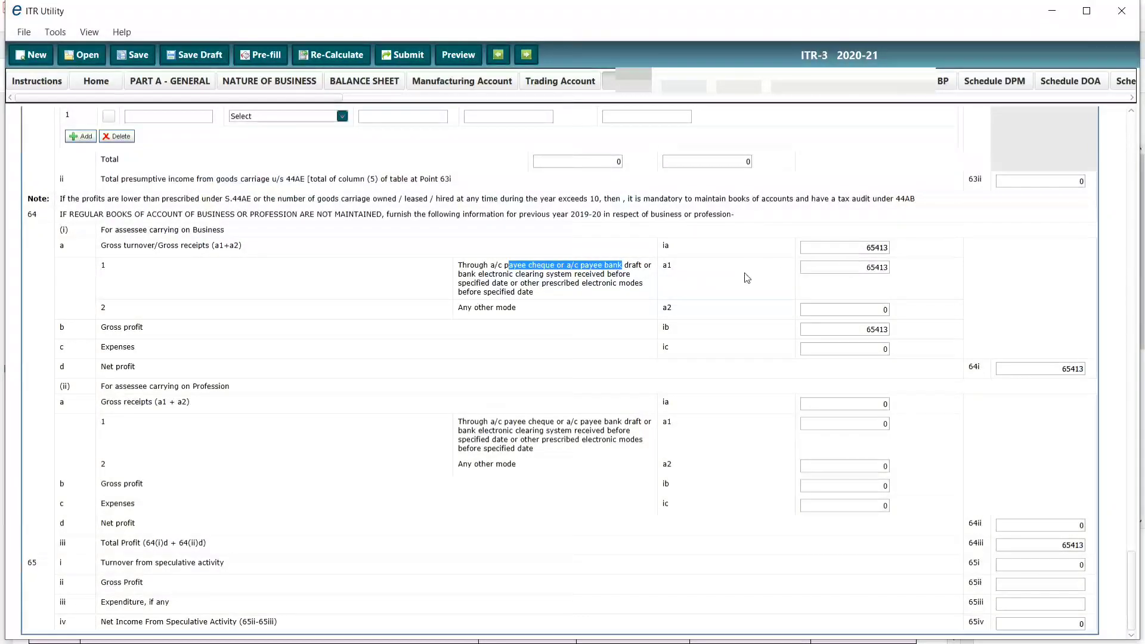
drag(463, 308, 522, 311)
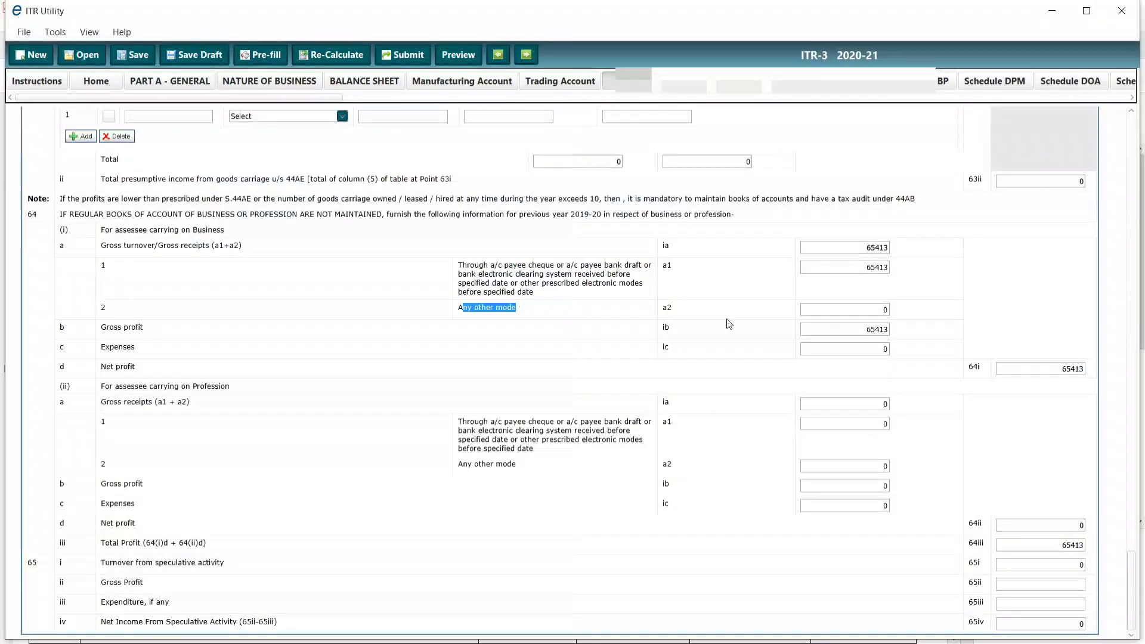
click(873, 267)
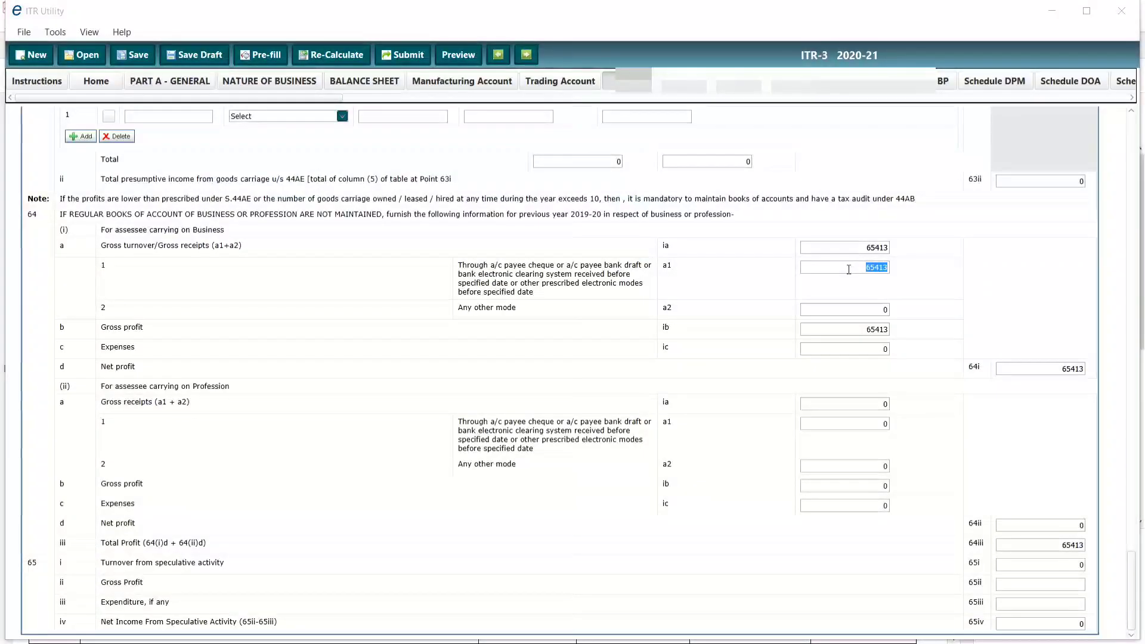
Review the gross profit in item 64(i) and the section for an assessee carrying on a profession in item 64(ii)
click(859, 329)
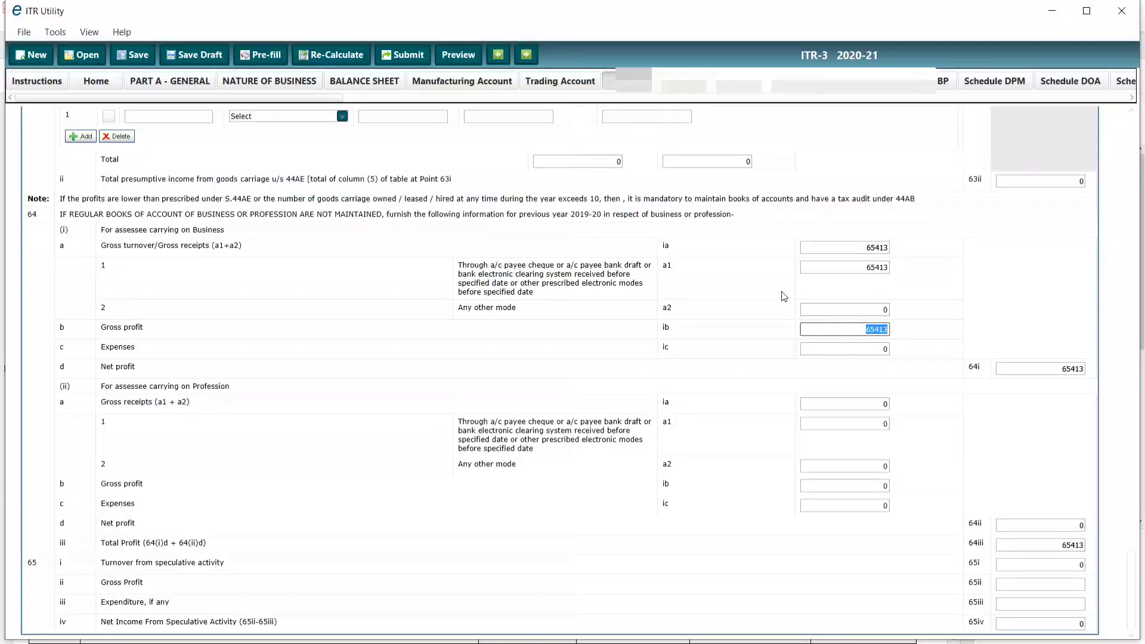
click(880, 309)
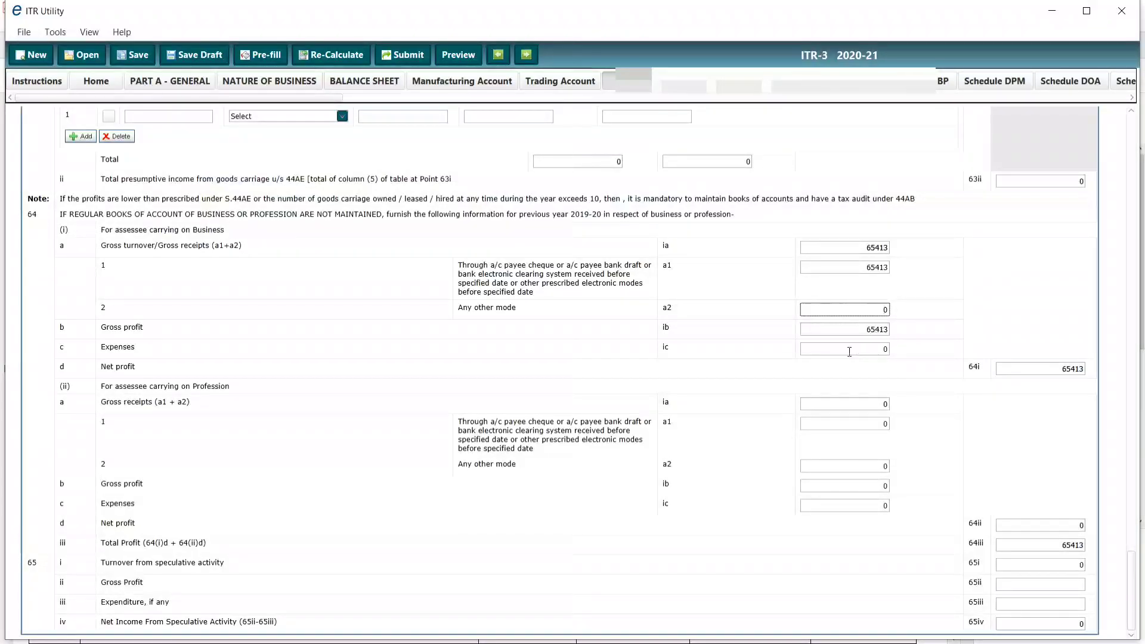
drag(865, 329, 903, 330)
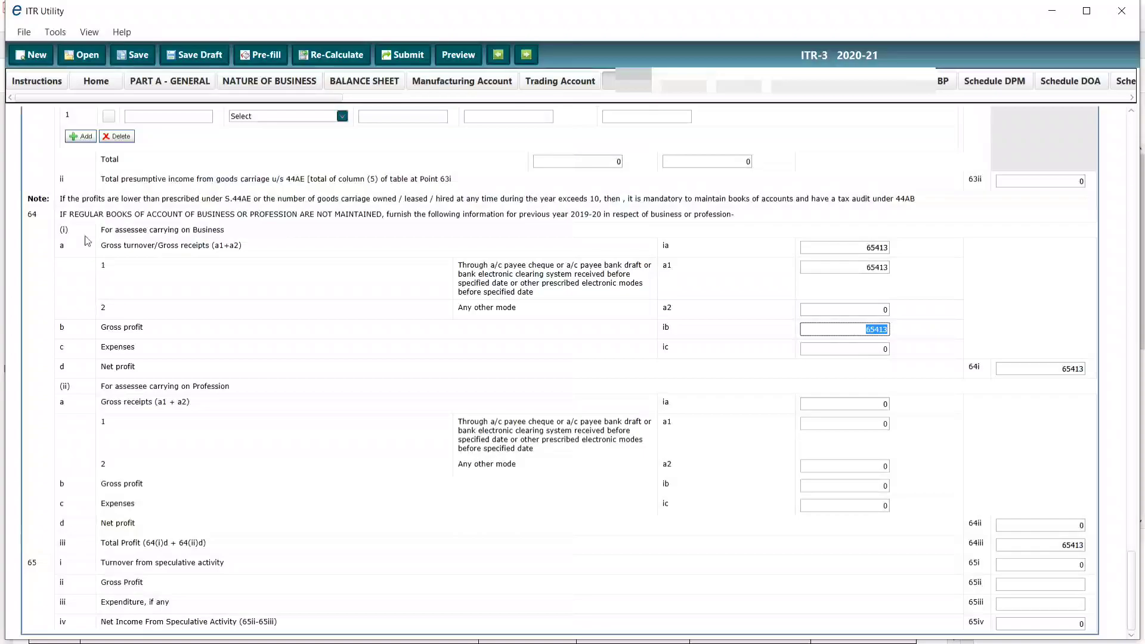
click(177, 392)
drag(177, 392, 252, 402)
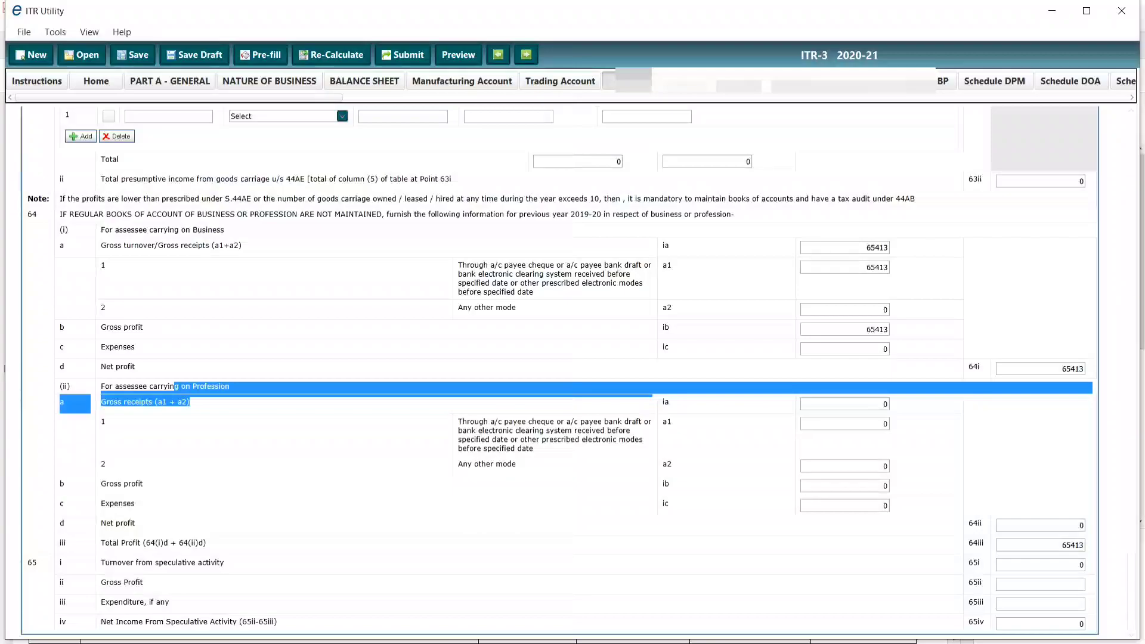
Look through the Other Information, Quantitative Details and Income from Salary schedules
click(684, 81)
scroll(759, 184, up, 10)
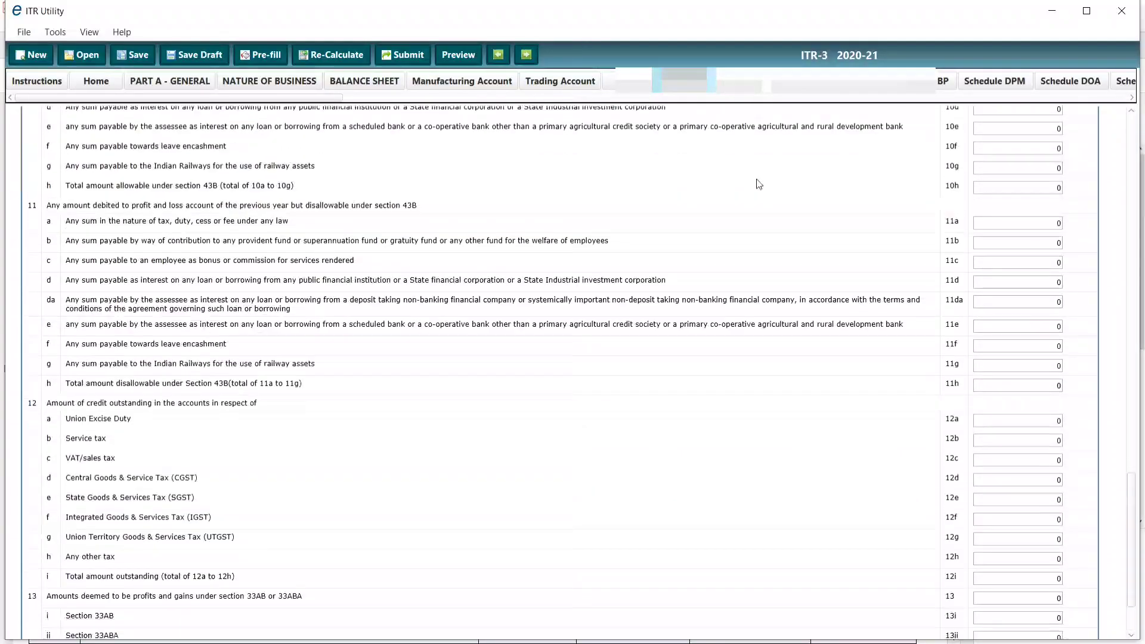
scroll(759, 183, up, 10)
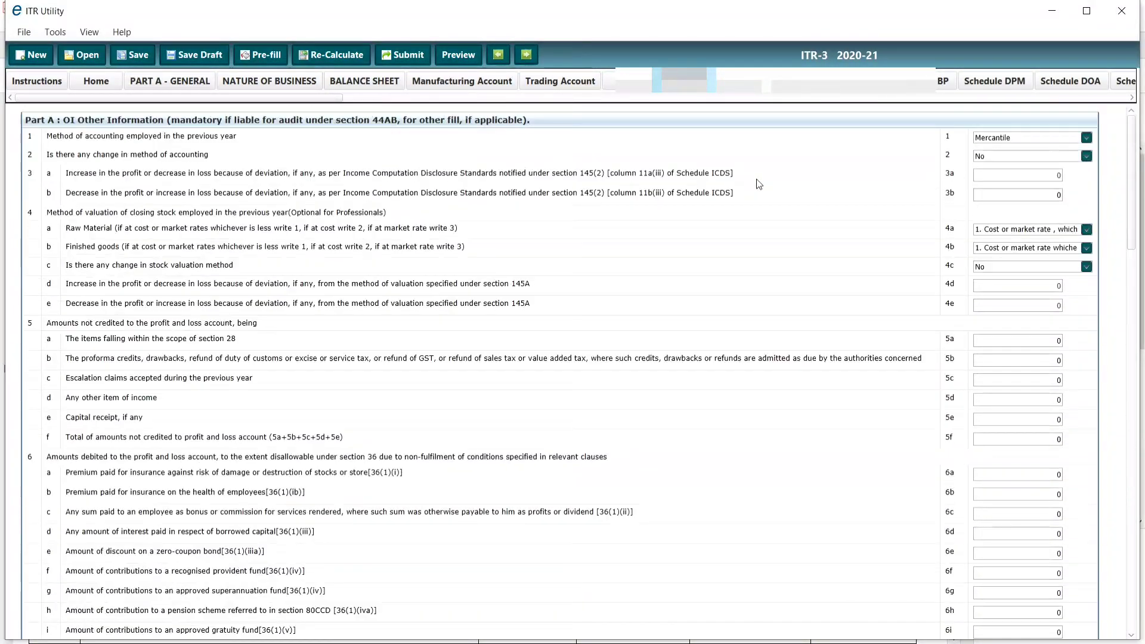
click(740, 81)
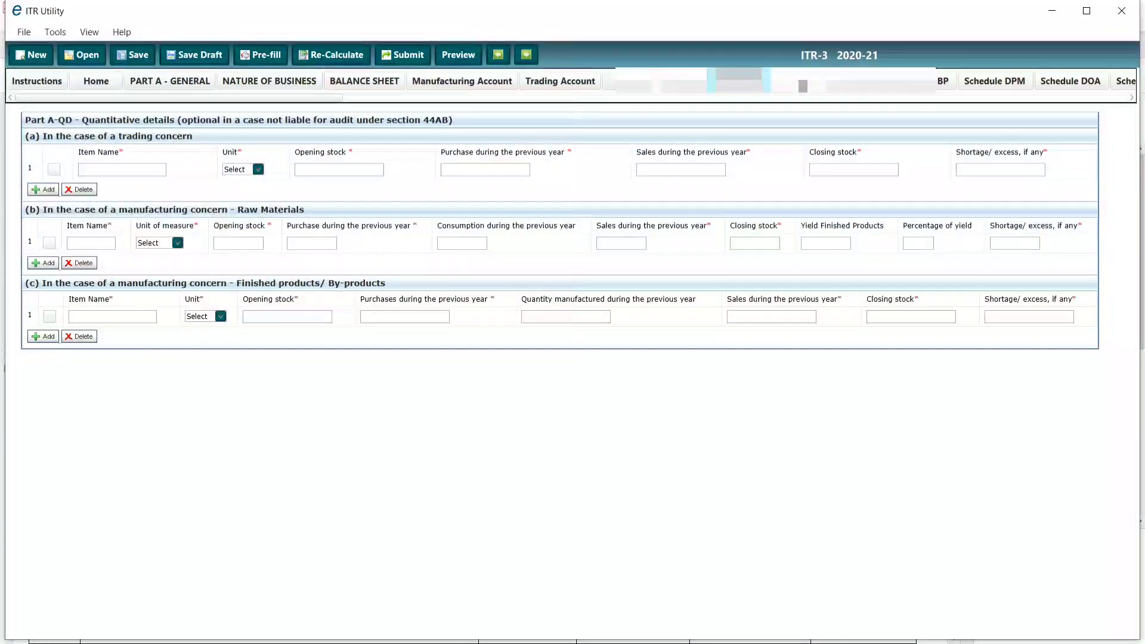
click(803, 84)
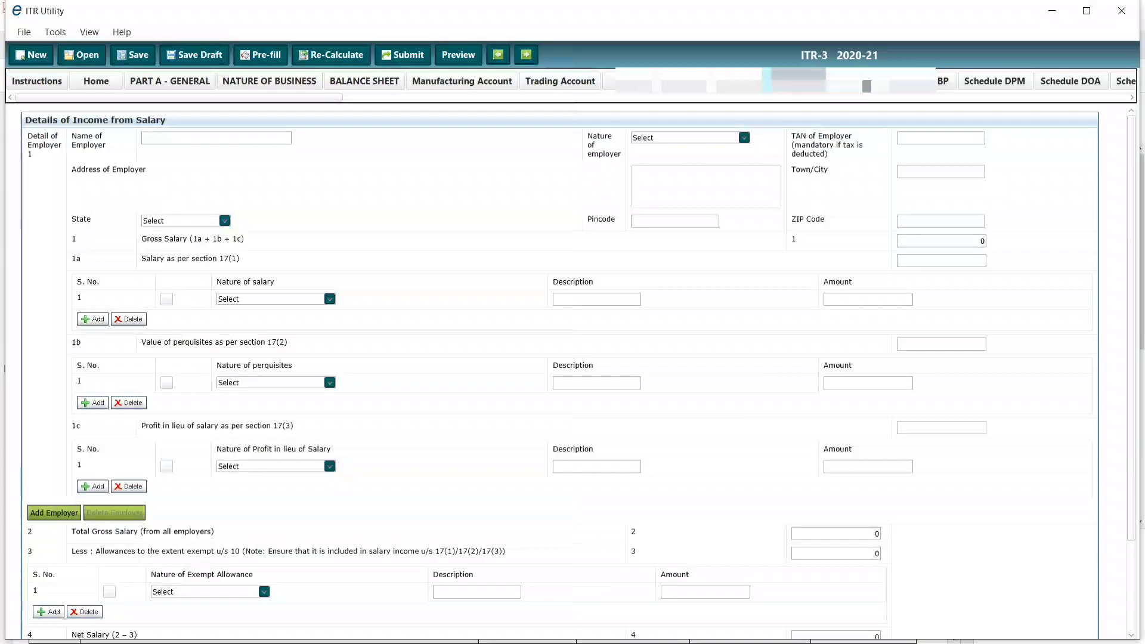
click(866, 84)
Open Schedule BP and review the business income computation from profit before tax to the intra-head set-off of losses
click(922, 83)
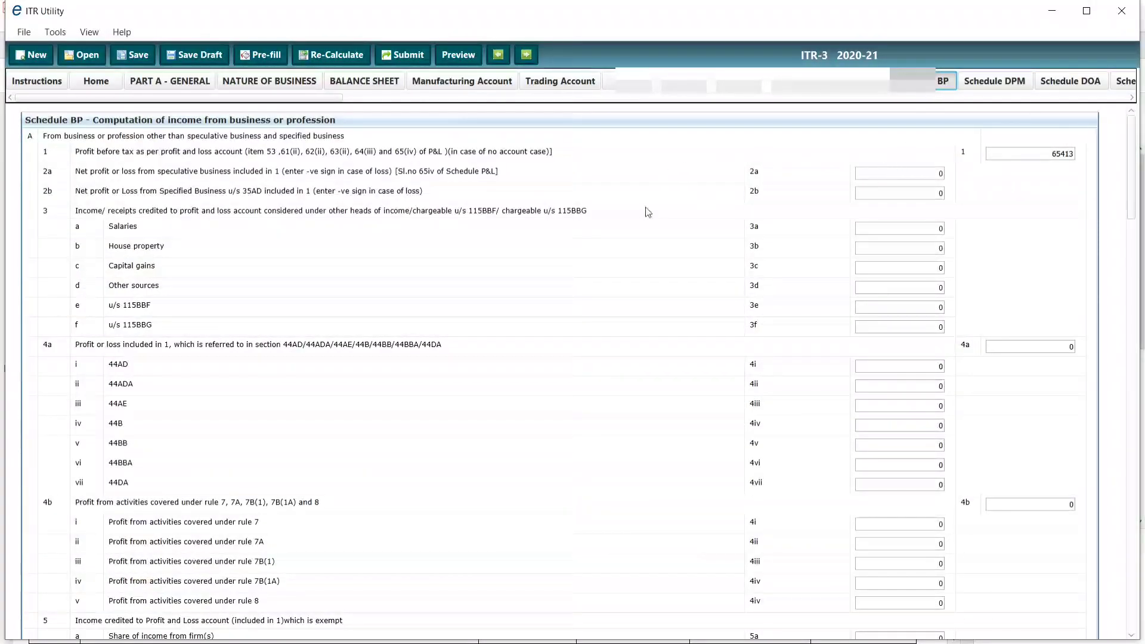
drag(1047, 154, 1081, 153)
scroll(714, 277, down, 3)
scroll(714, 277, down, 11)
scroll(714, 277, down, 18)
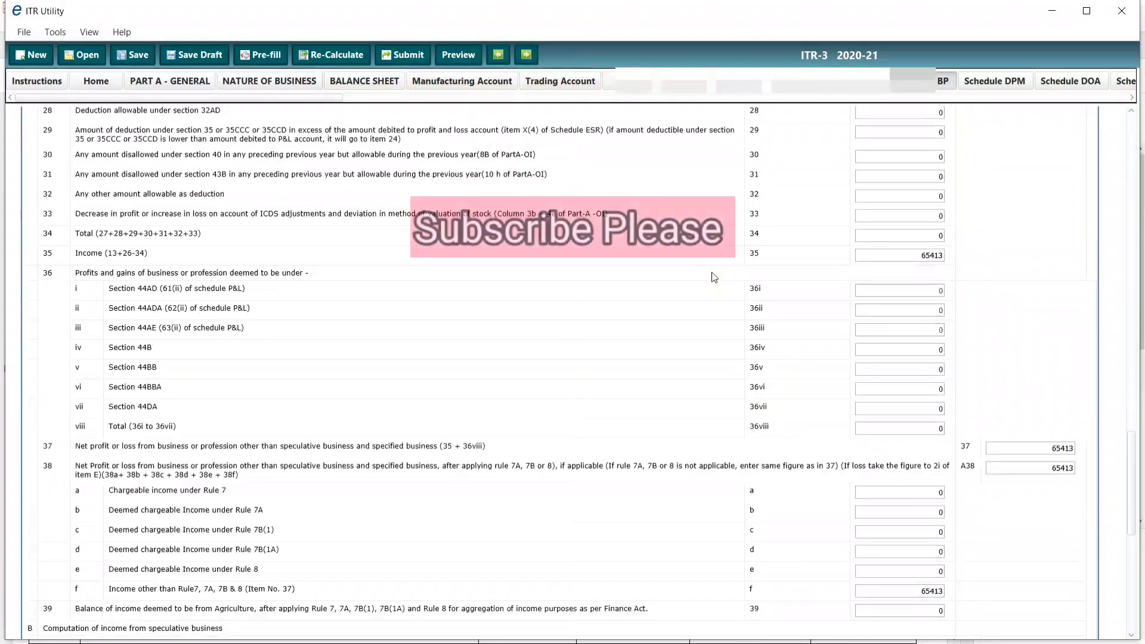
scroll(714, 277, down, 6)
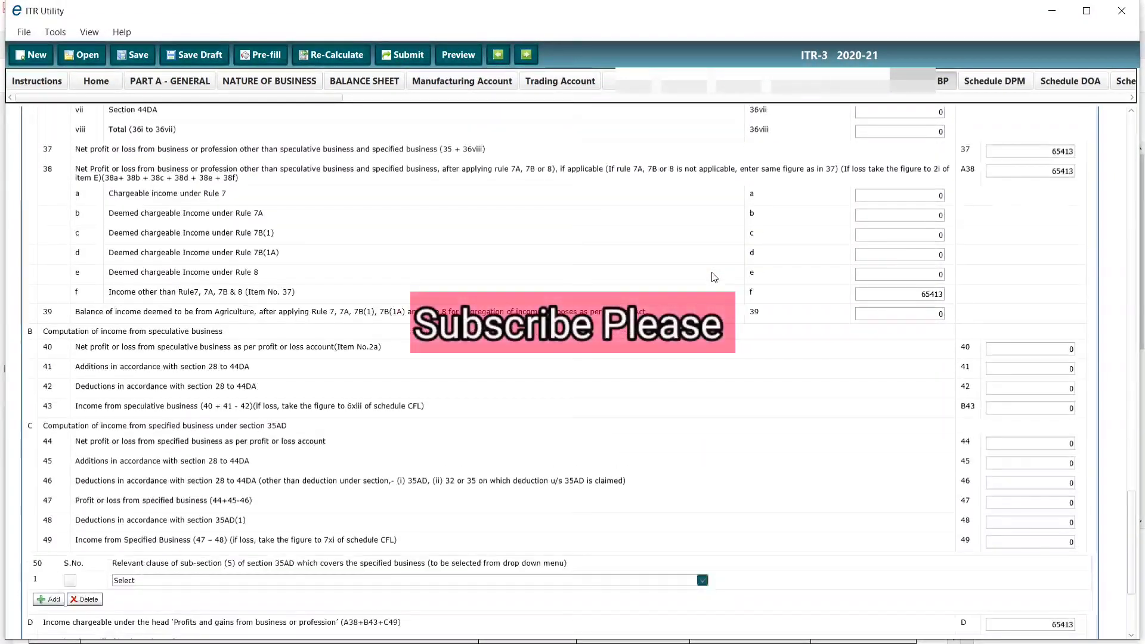
scroll(714, 277, down, 3)
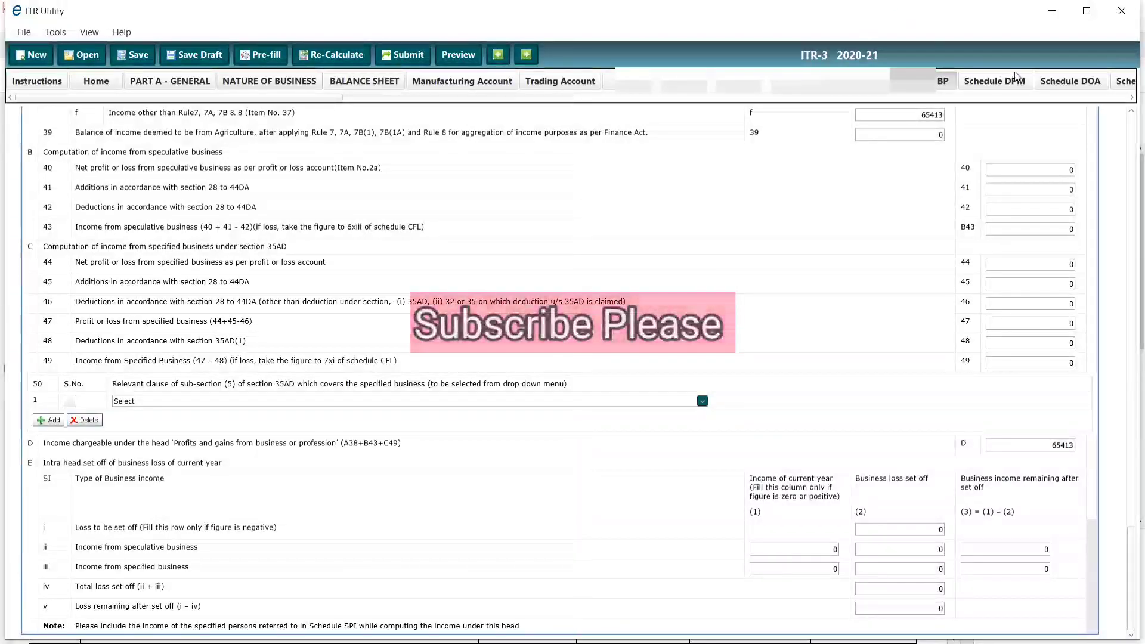
Look through the depreciation schedules DPM and DOA, the deemed capital gains in Schedule DCG and the scientific research expenditure in Schedule ESR
click(1016, 85)
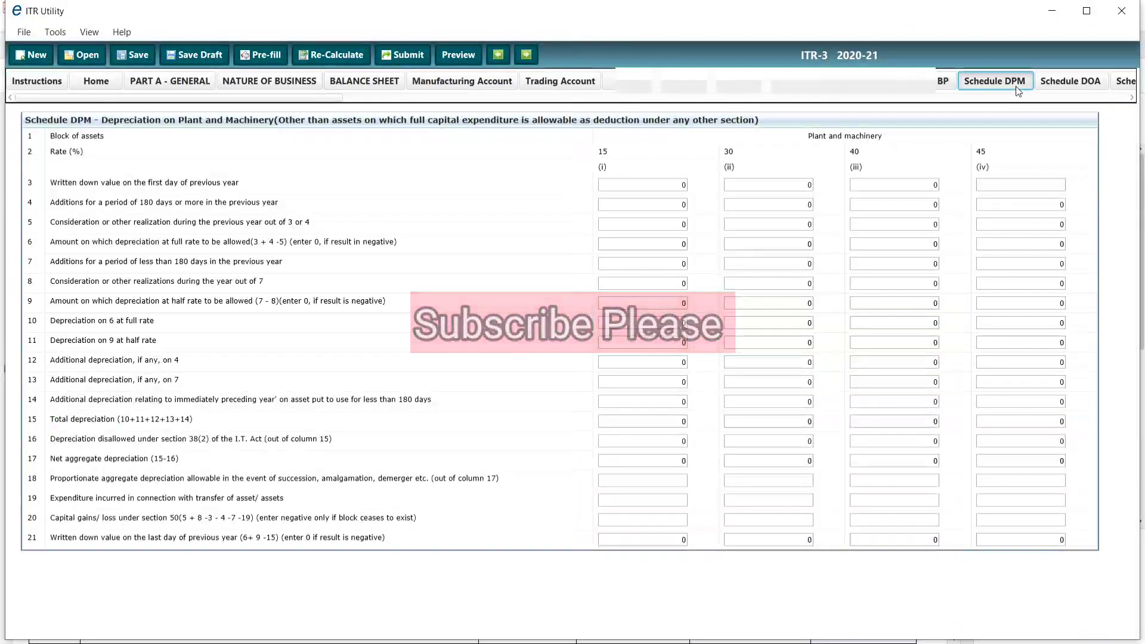
click(1064, 81)
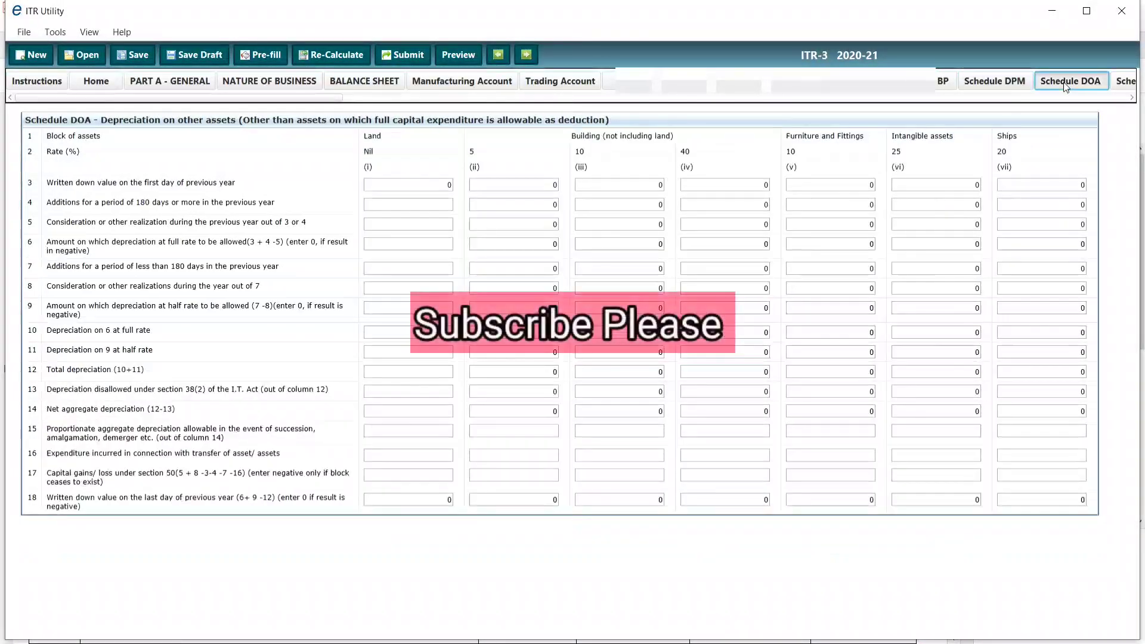
click(1132, 98)
click(1132, 98)
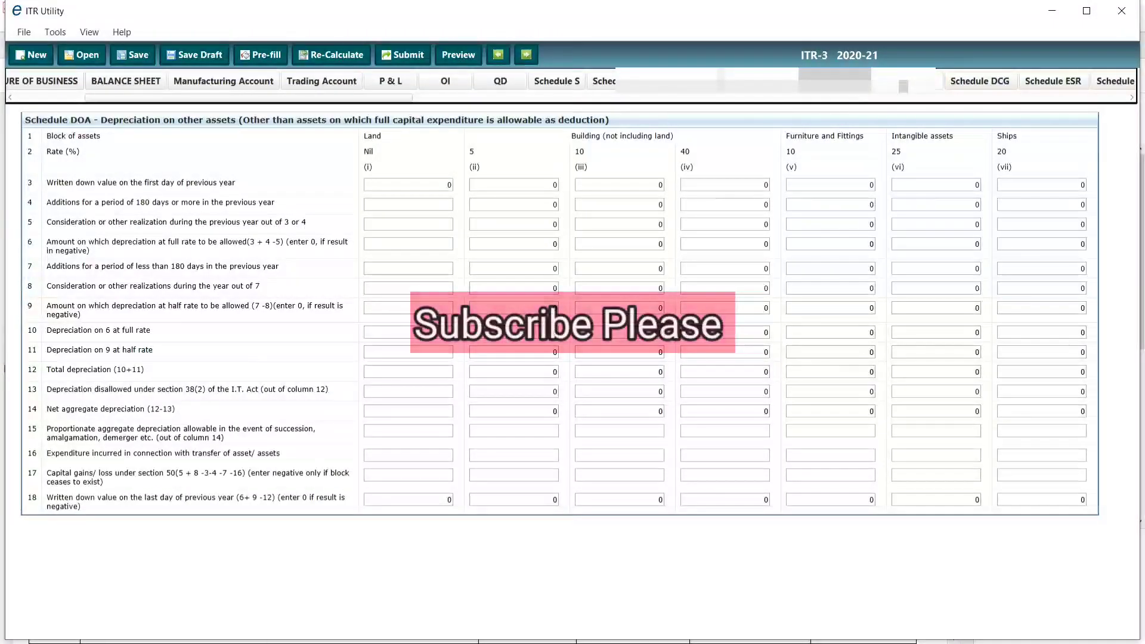
click(907, 81)
click(986, 81)
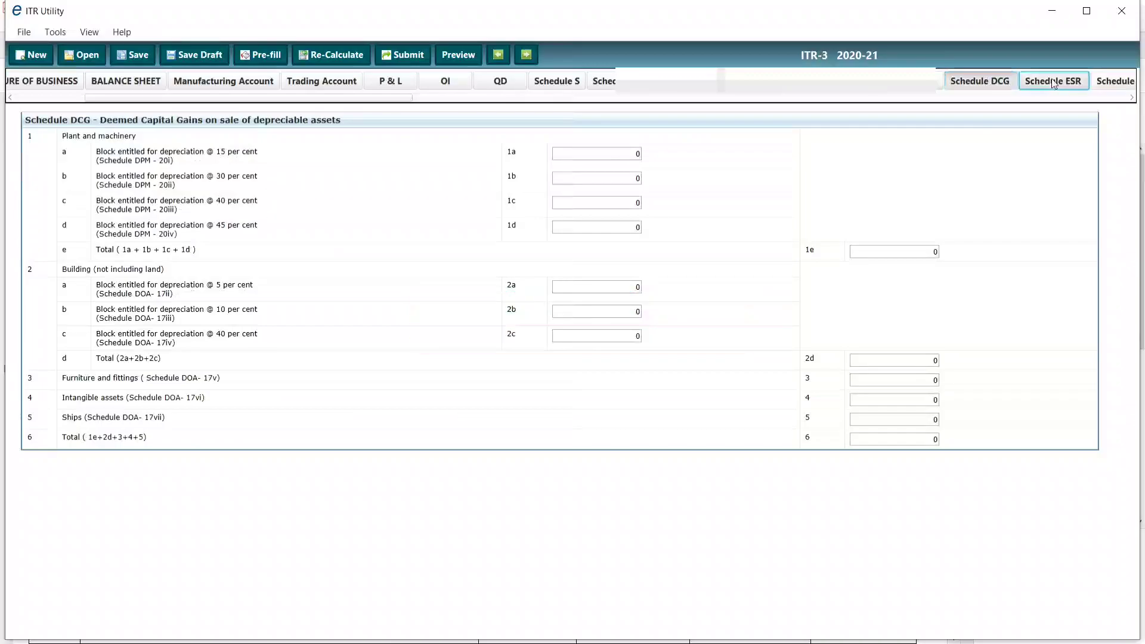
click(1051, 79)
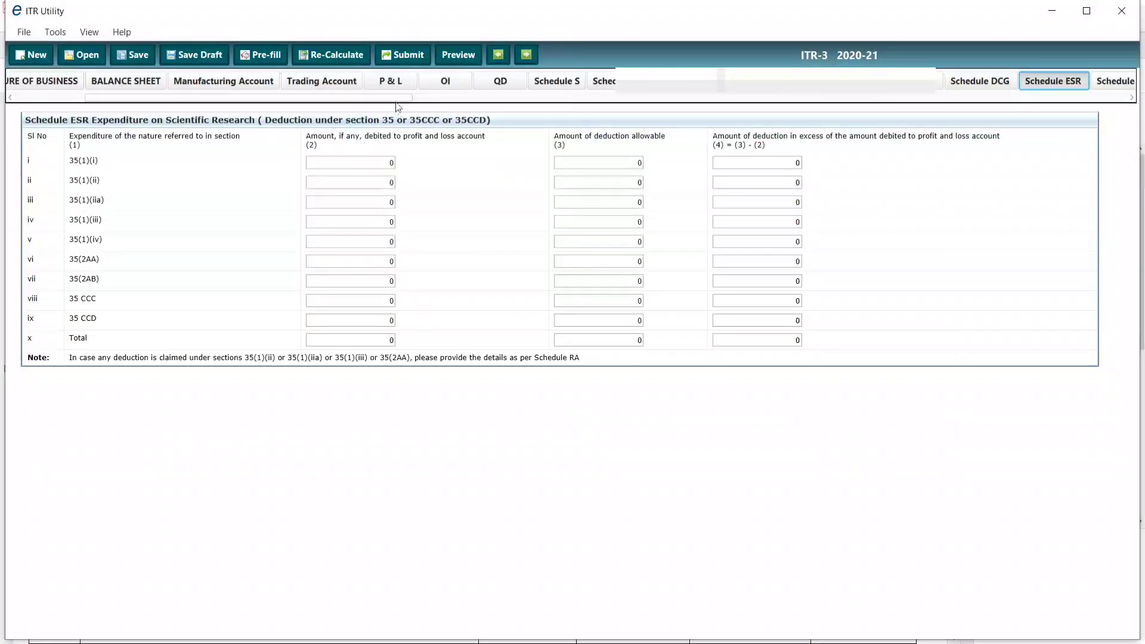
Open Schedule CG and review the short-term capital gain section on the sale of land or building and slump sale
drag(406, 98, 521, 98)
scroll(621, 106, right, 3)
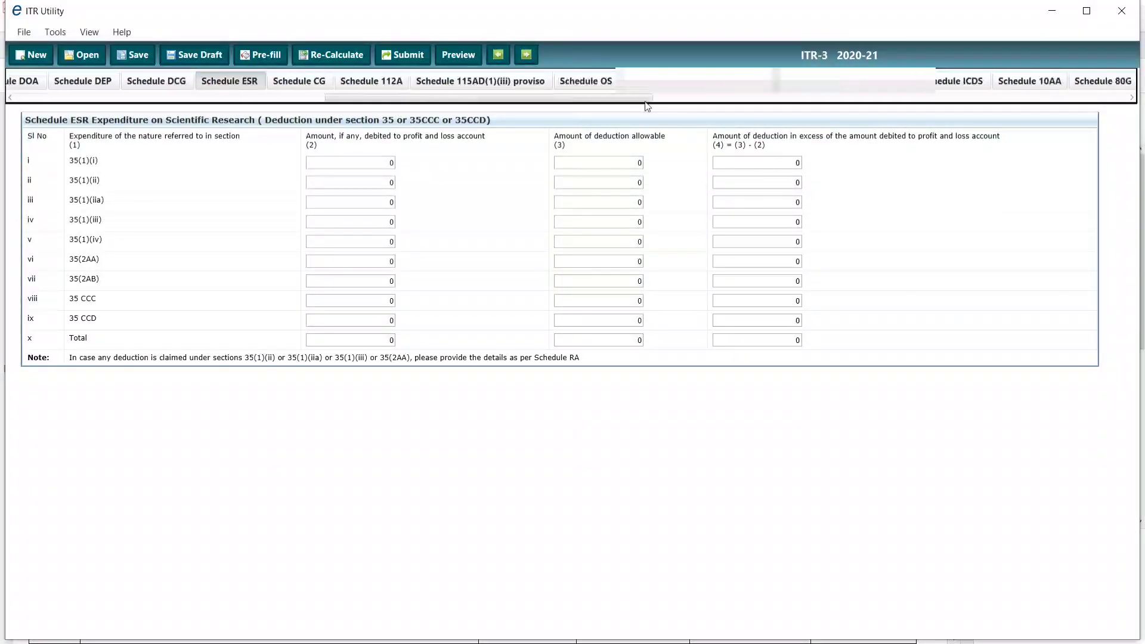
click(316, 83)
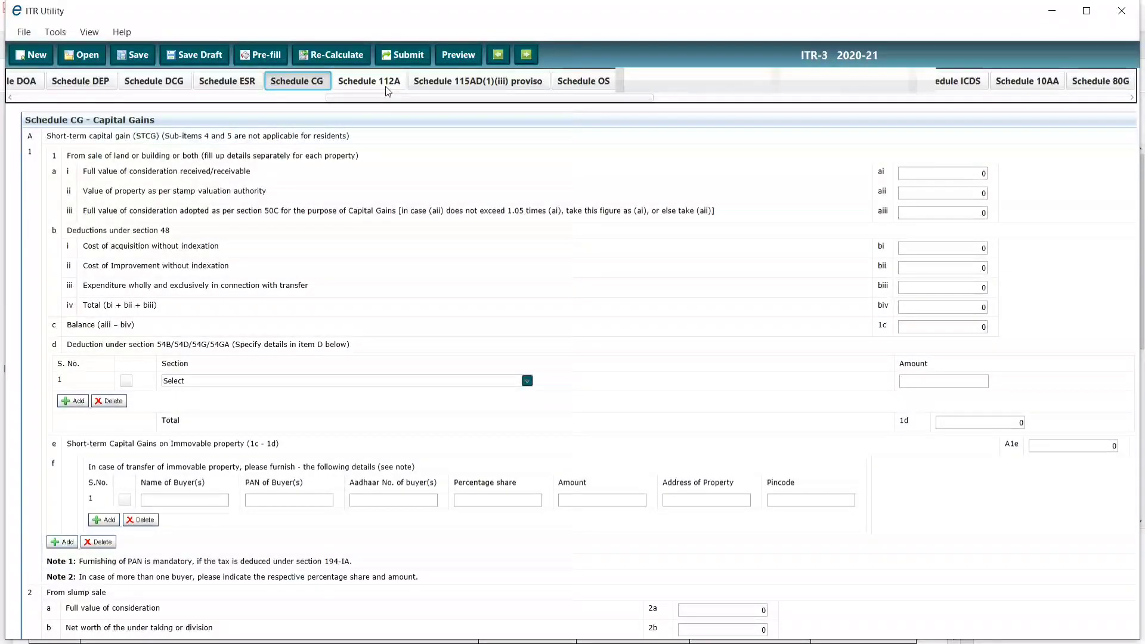
scroll(428, 250, down, 5)
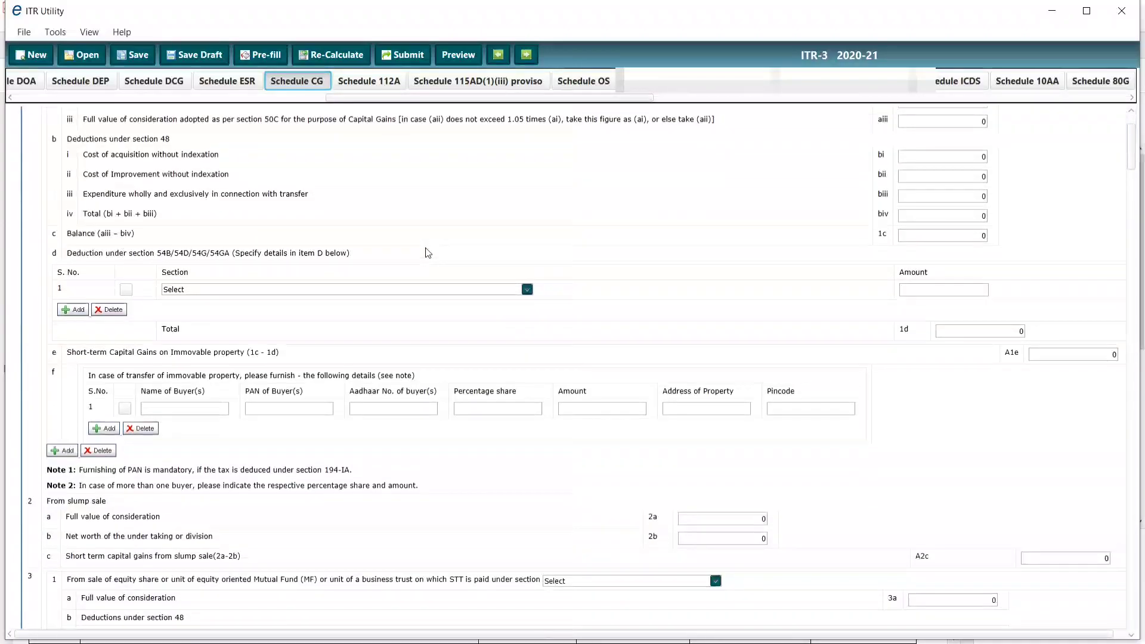
scroll(427, 250, up, 6)
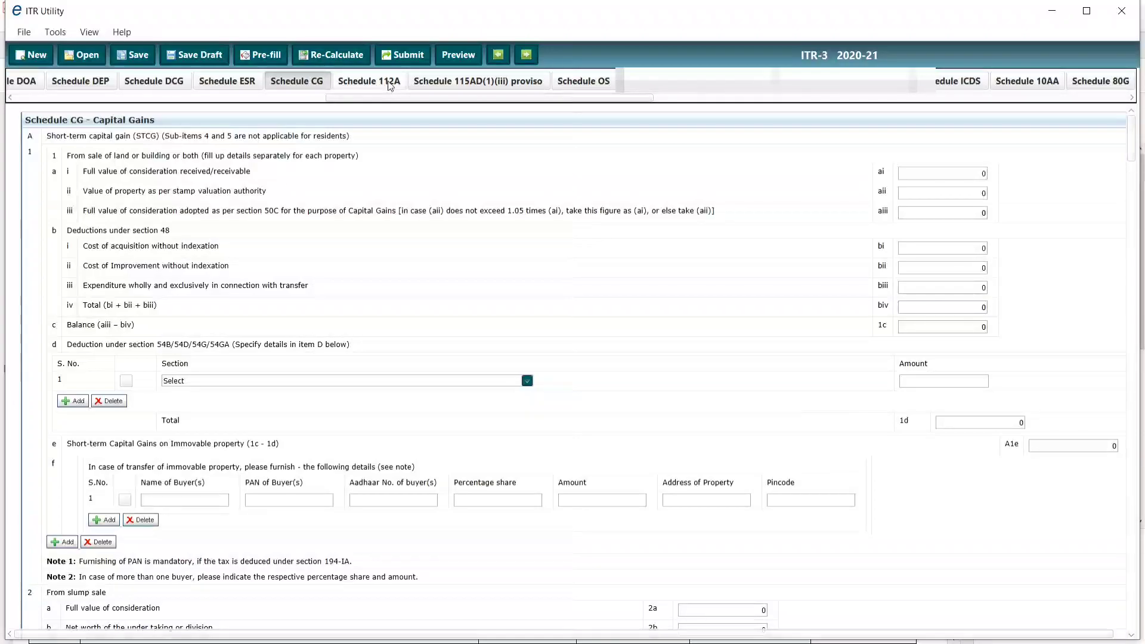
Open Schedule OS and review the dividend and interest items, including savings bank, deposit and income tax refund interest
click(595, 85)
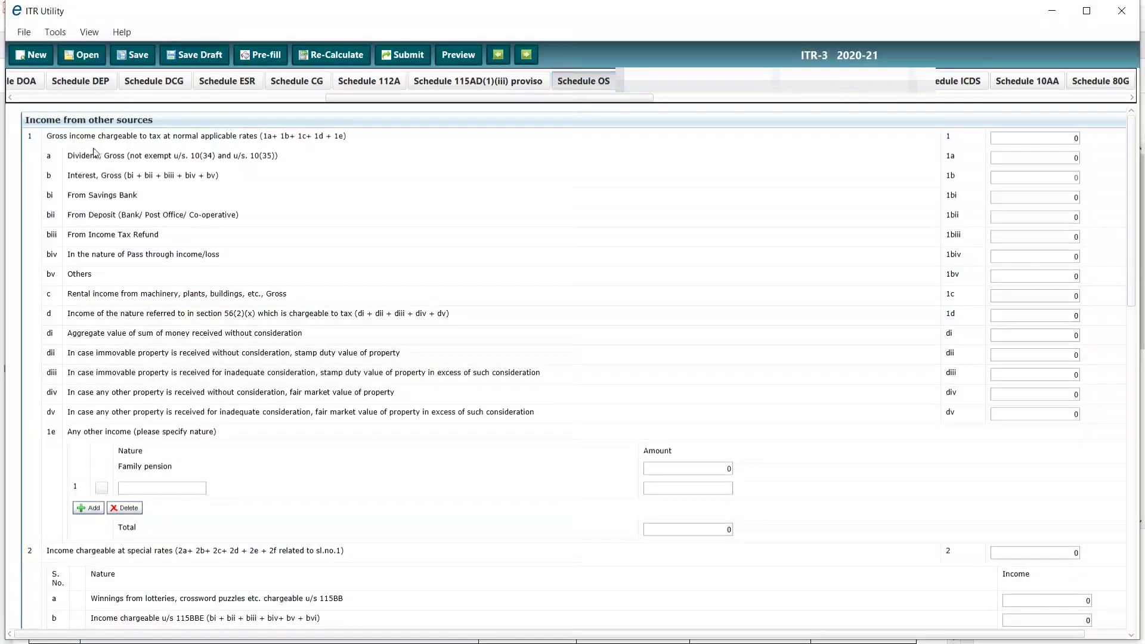
double_click(91, 154)
double_click(88, 175)
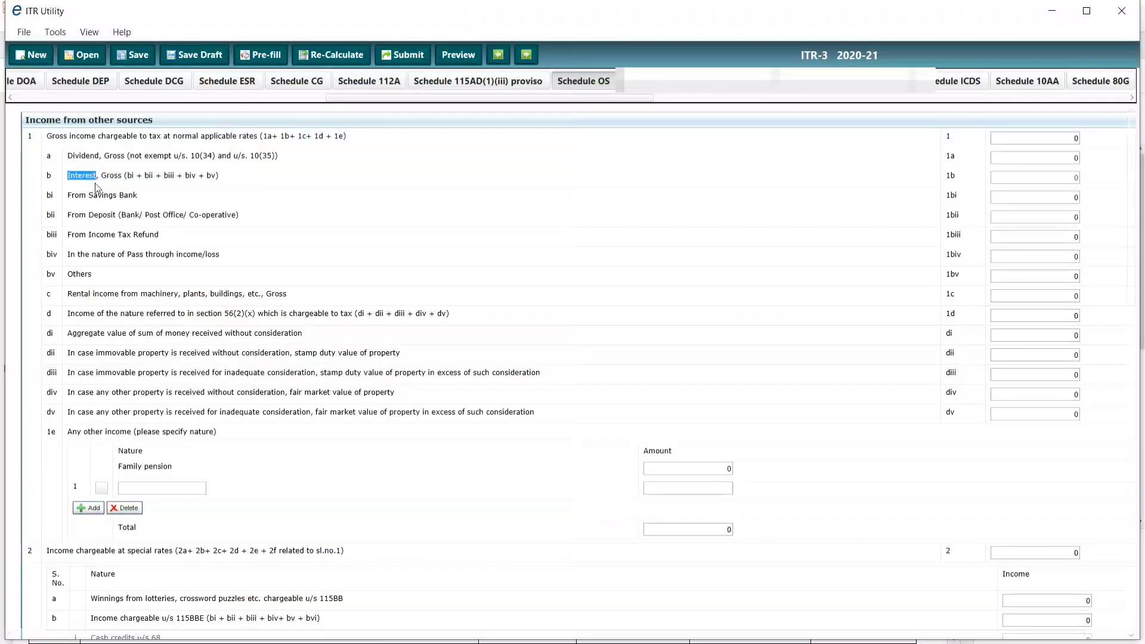
double_click(98, 194)
triple_click(101, 216)
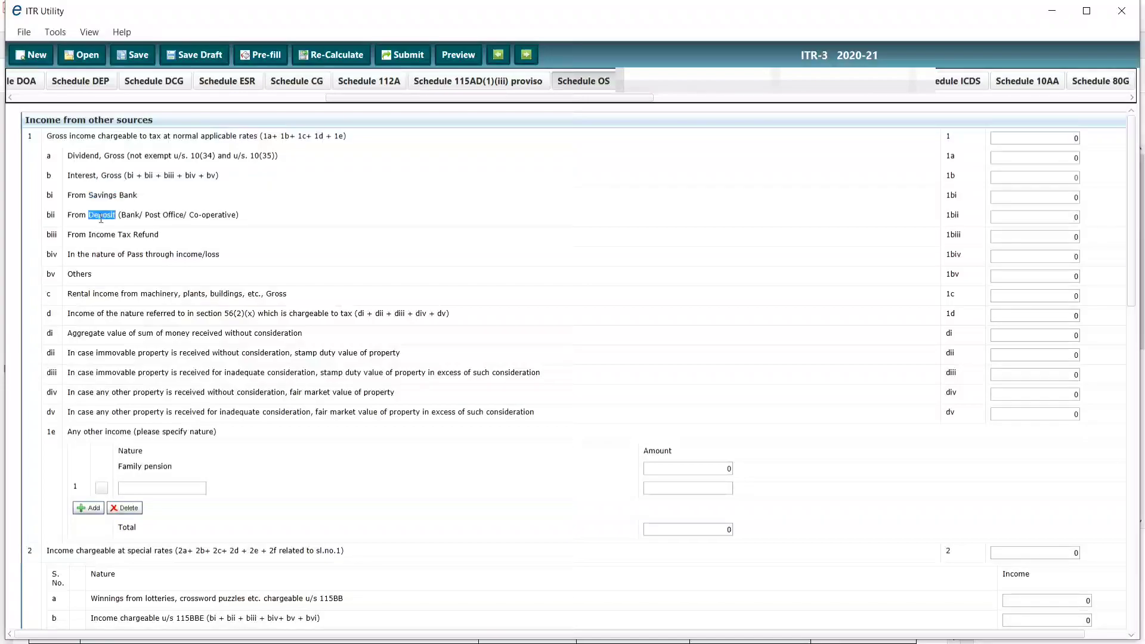
triple_click(118, 234)
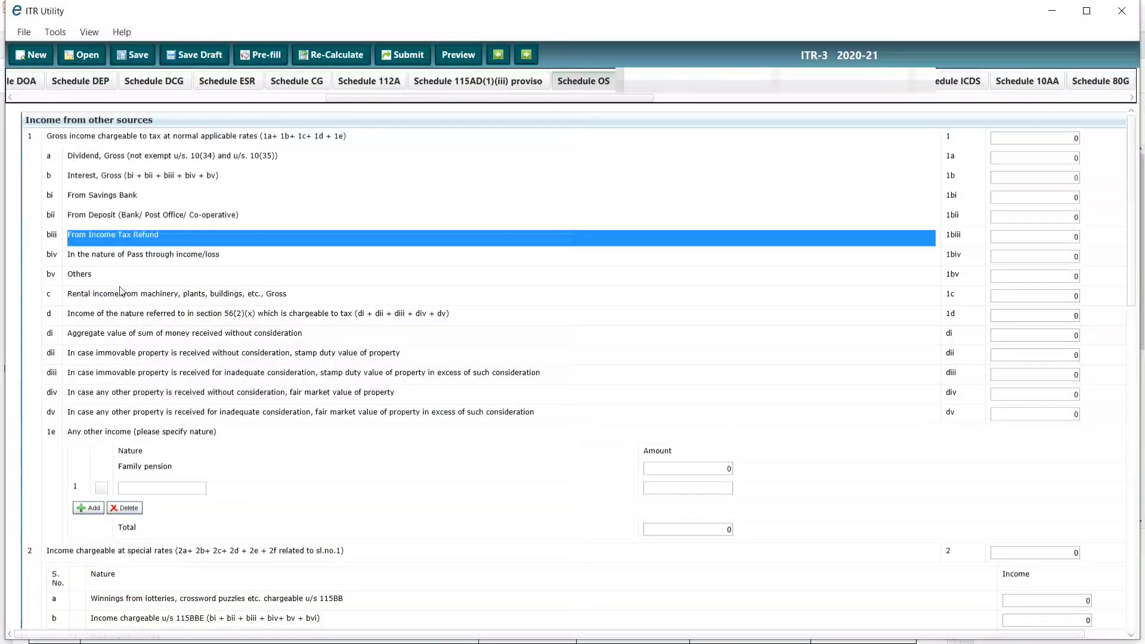
Examine the rest of Schedule OS, covering any other income and income chargeable at special rates
scroll(122, 291, down, 3)
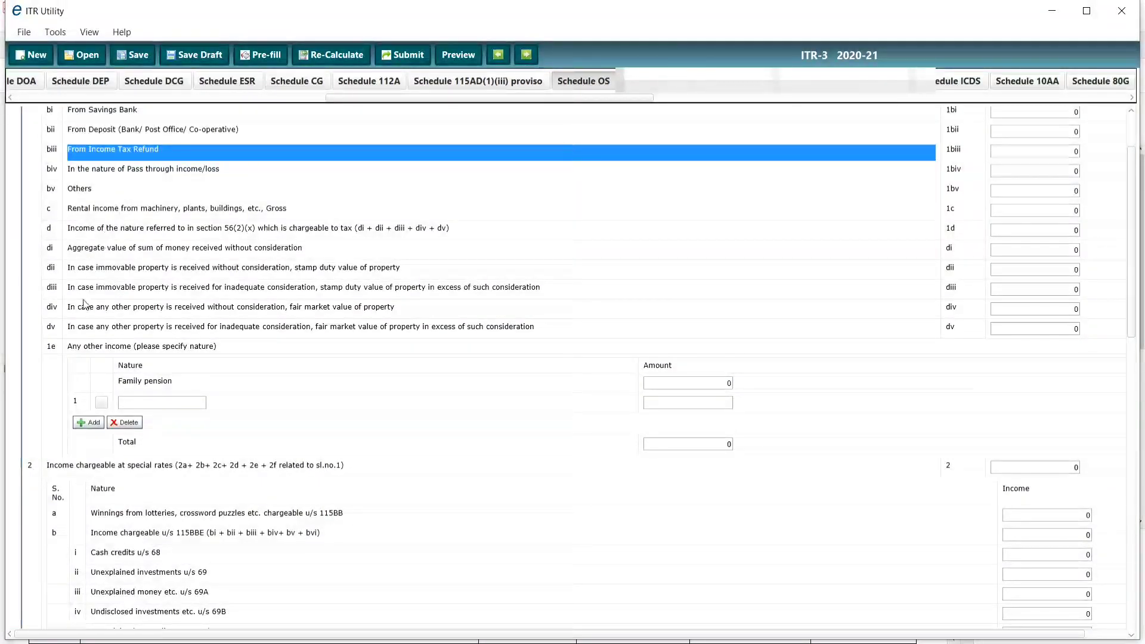
scroll(85, 304, down, 10)
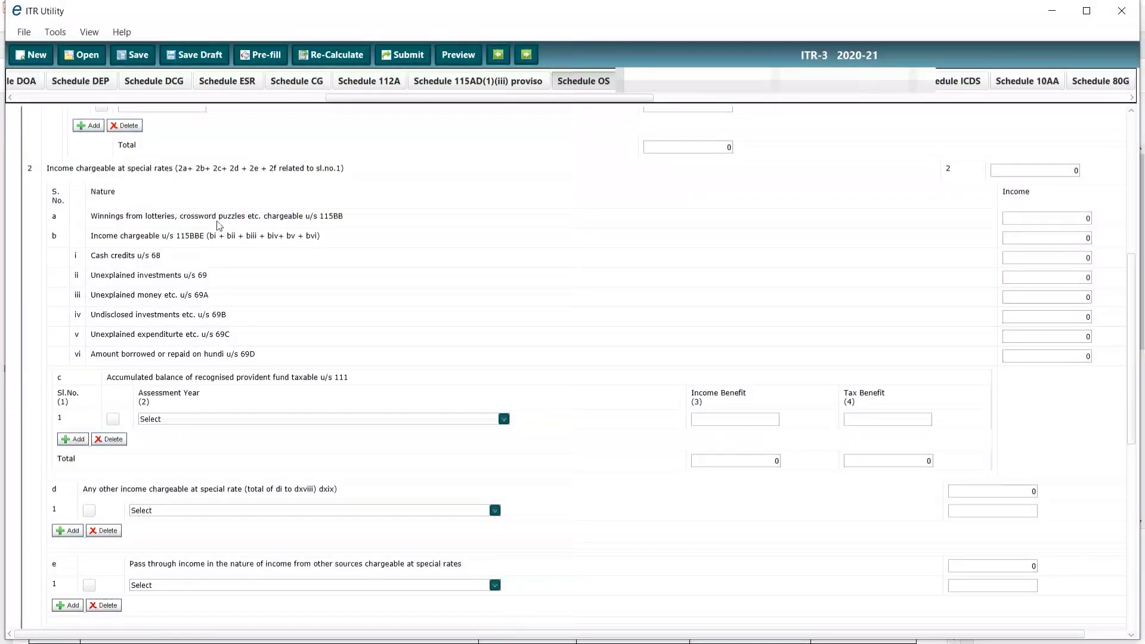
scroll(170, 330, down, 17)
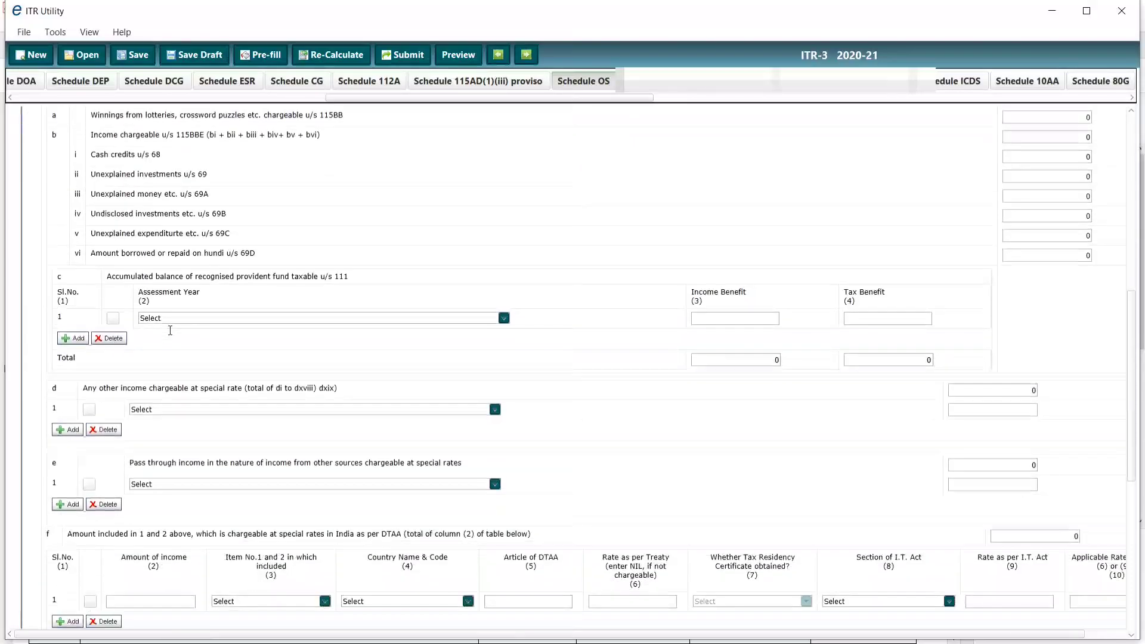
scroll(170, 330, up, 16)
scroll(170, 330, up, 7)
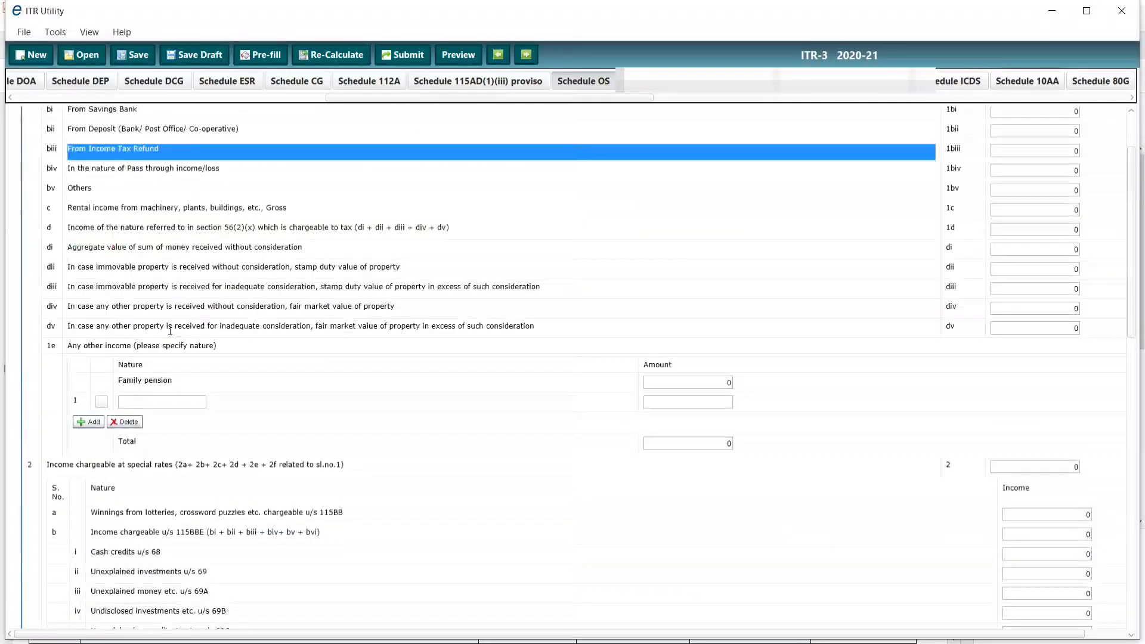
click(256, 226)
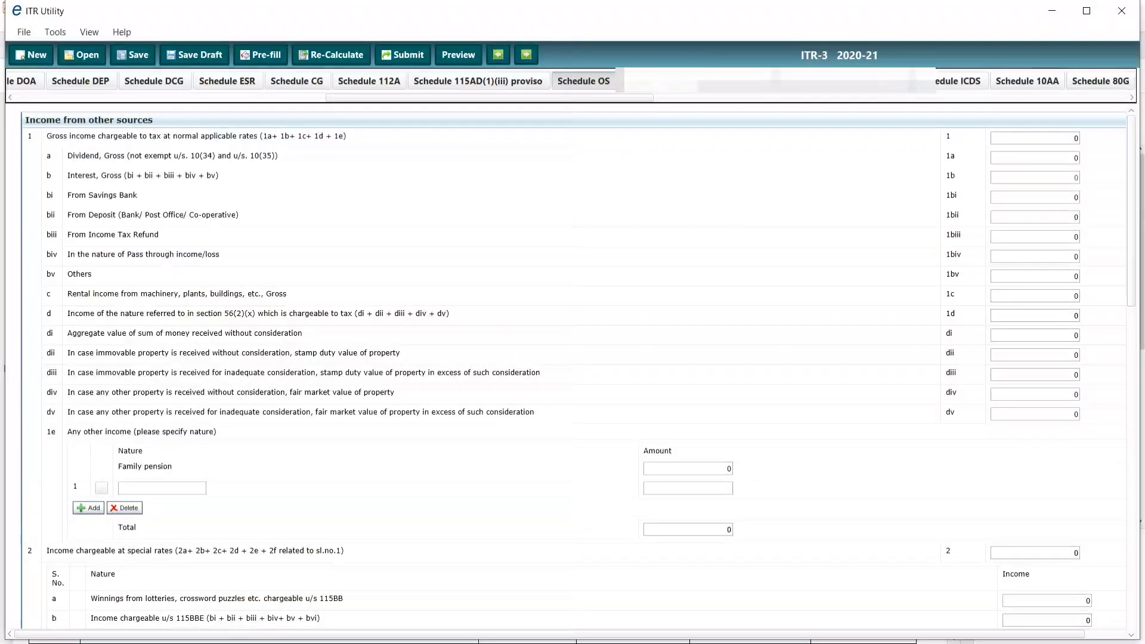
Review Schedule CYLA for current-year loss set-off and Schedule BFLA for the set-off of brought forward losses
click(659, 84)
click(724, 84)
click(674, 85)
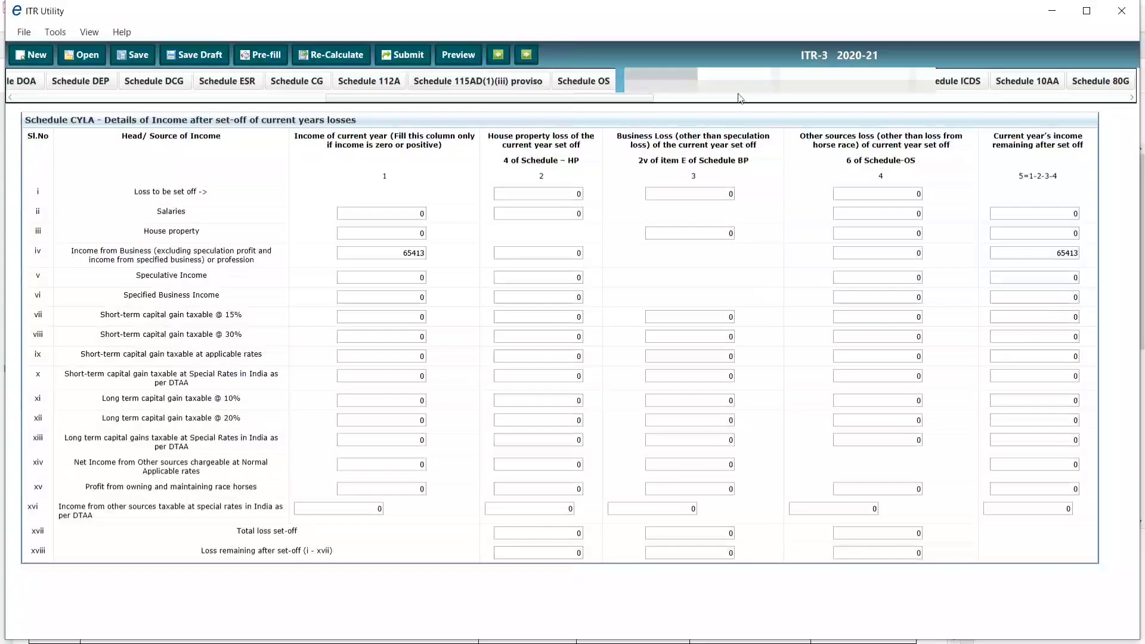
click(749, 86)
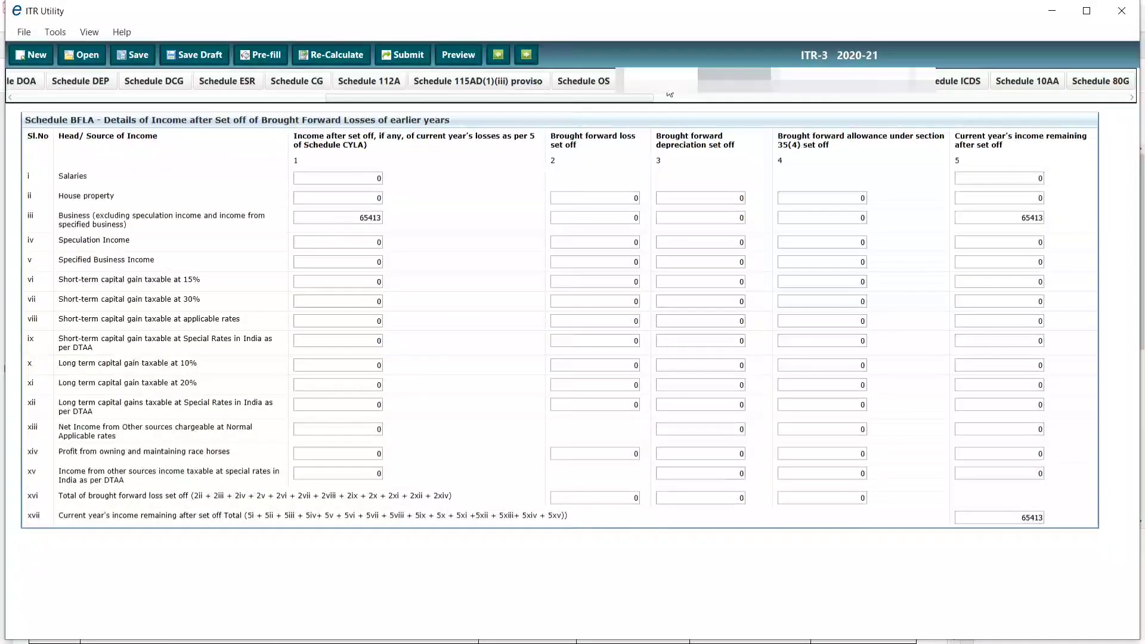
click(647, 86)
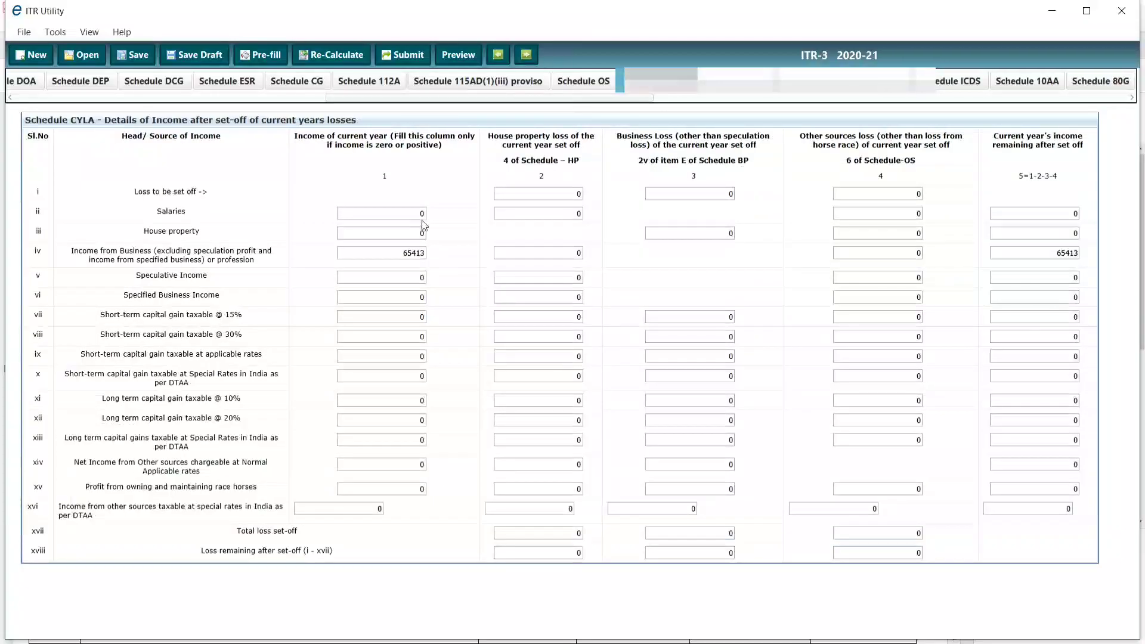
Open Schedule CFL and review the carried-forward loss columns for business, speculative business, specified business, short-term and long-term capital losses
click(793, 85)
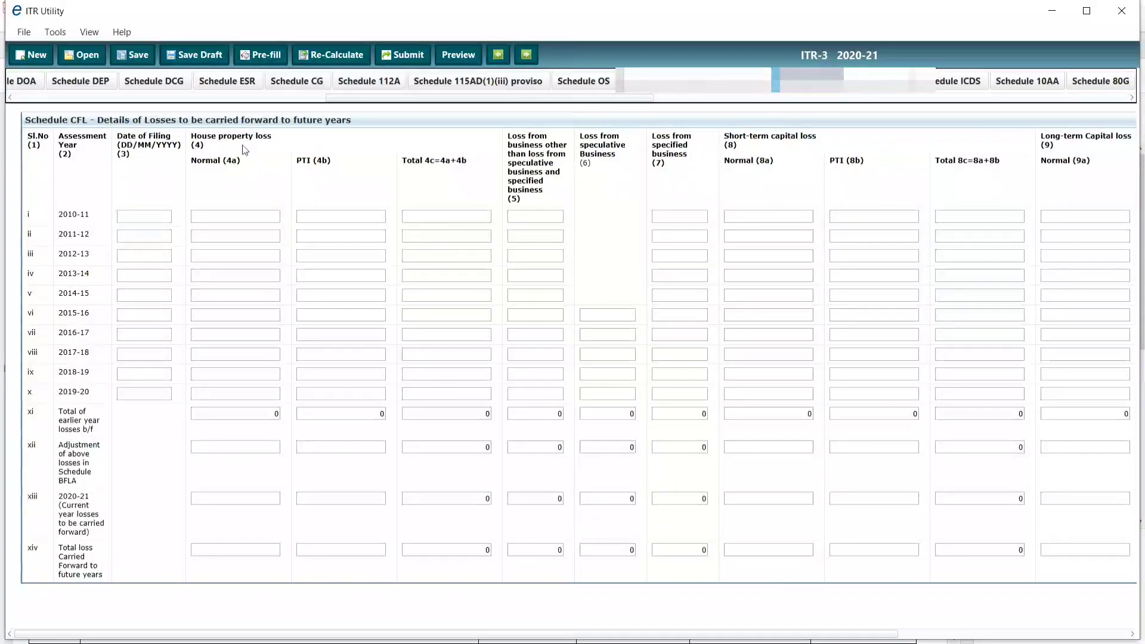
triple_click(537, 154)
triple_click(600, 145)
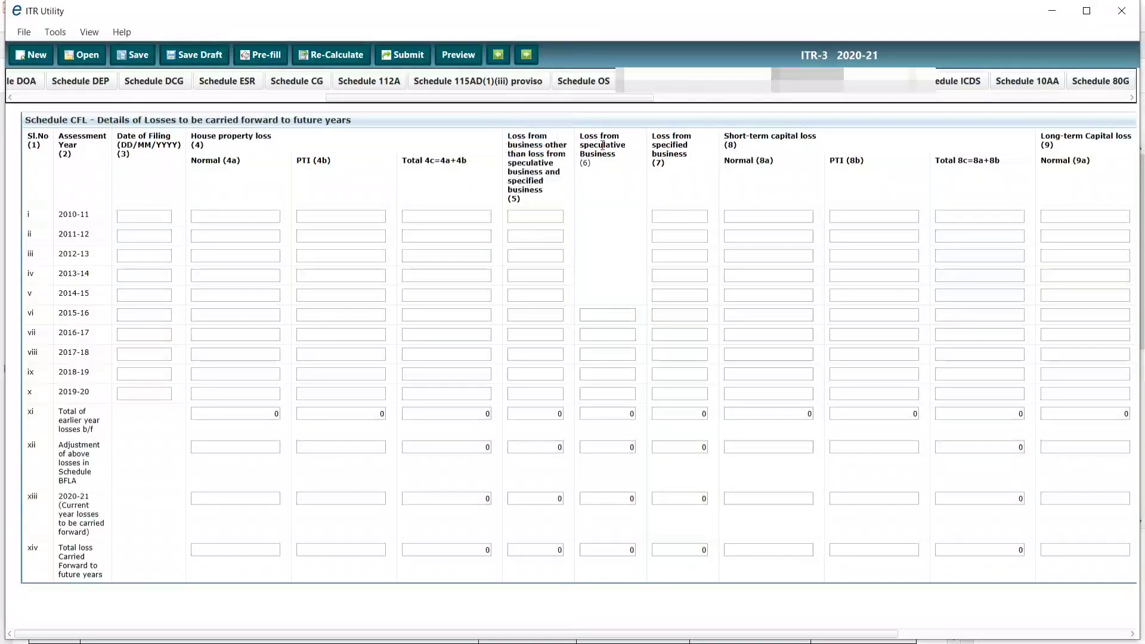
triple_click(664, 143)
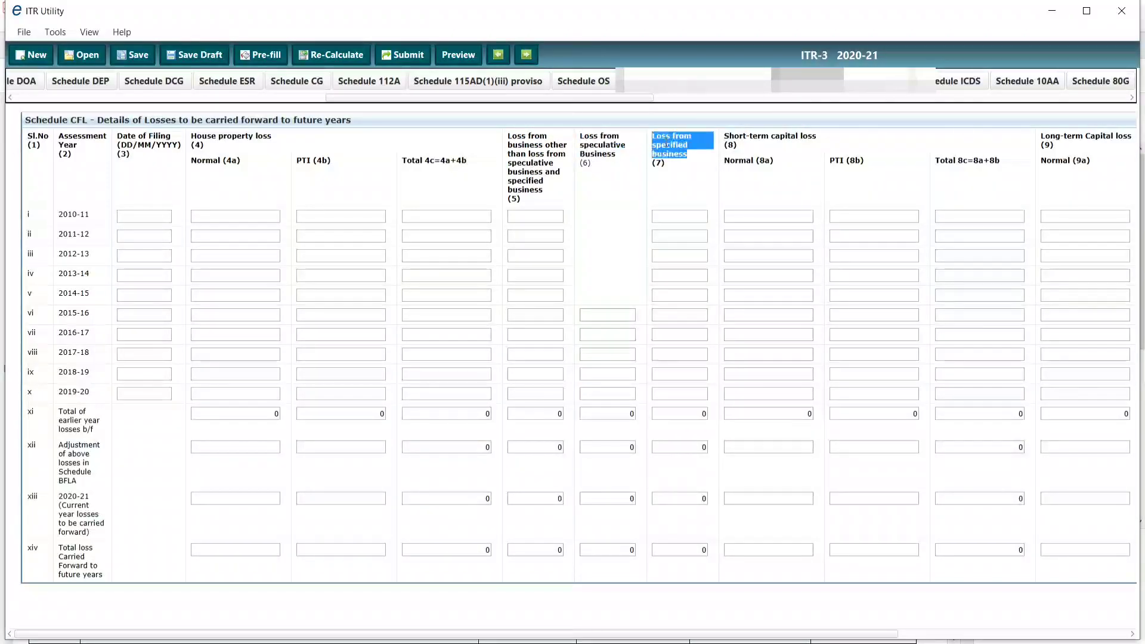
triple_click(751, 135)
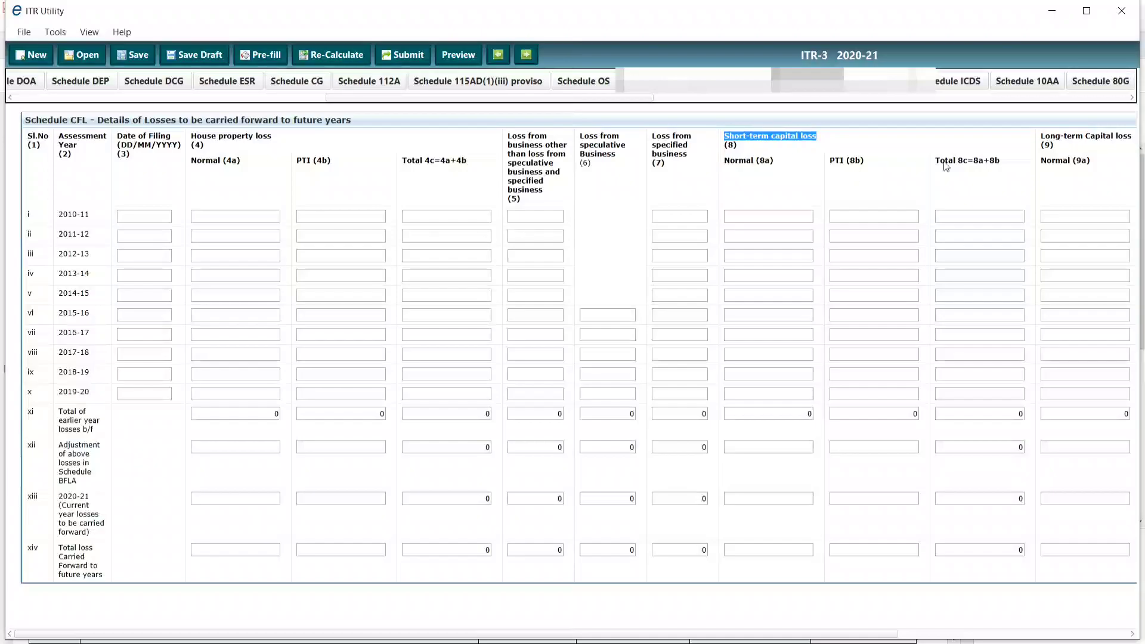
triple_click(1066, 132)
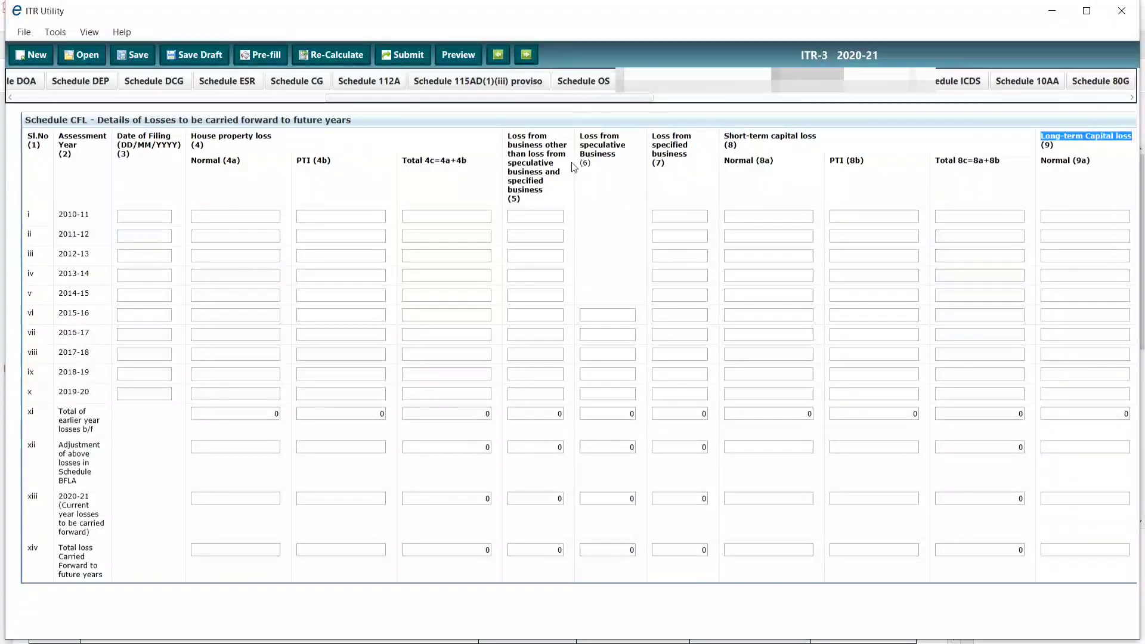
Look through Schedule UD on unabsorbed depreciation, Schedule ICDS and the Section 10AA deduction schedule
click(883, 93)
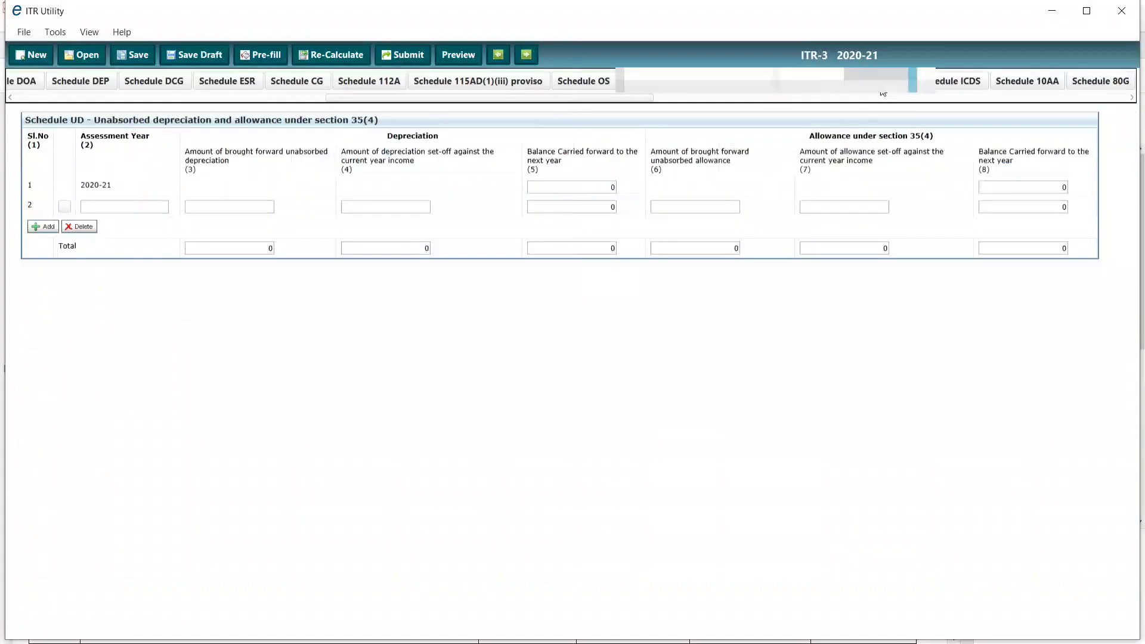
click(958, 81)
click(1032, 83)
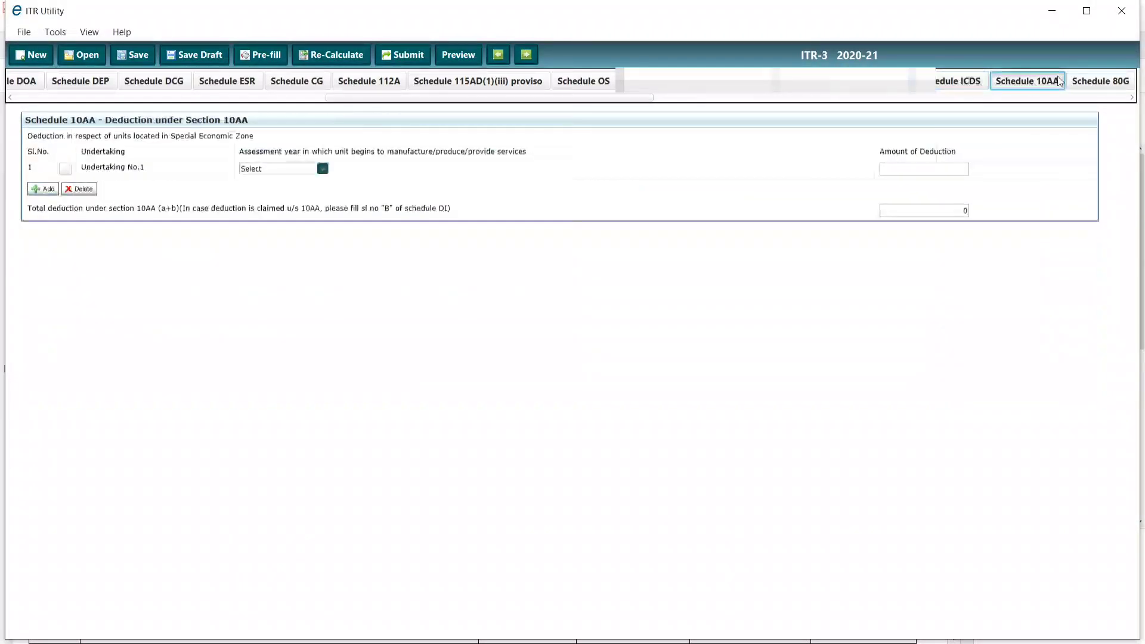
Open Schedule 80G and compare the donation categories entitled to 100% and 50% deduction without qualifying limit
click(1101, 84)
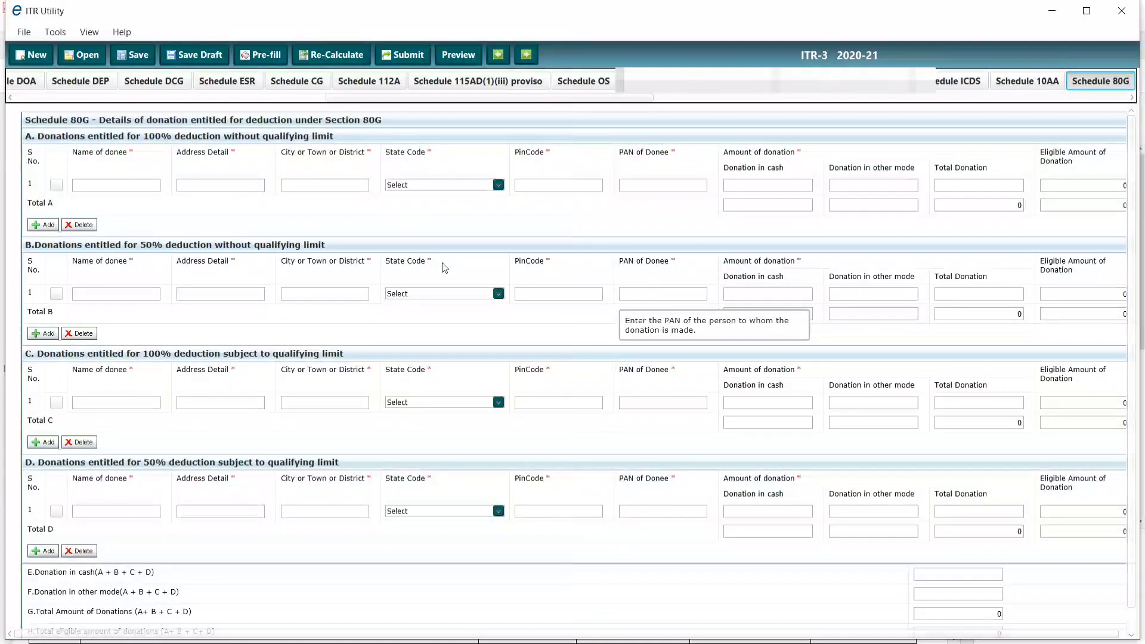
drag(141, 245, 157, 245)
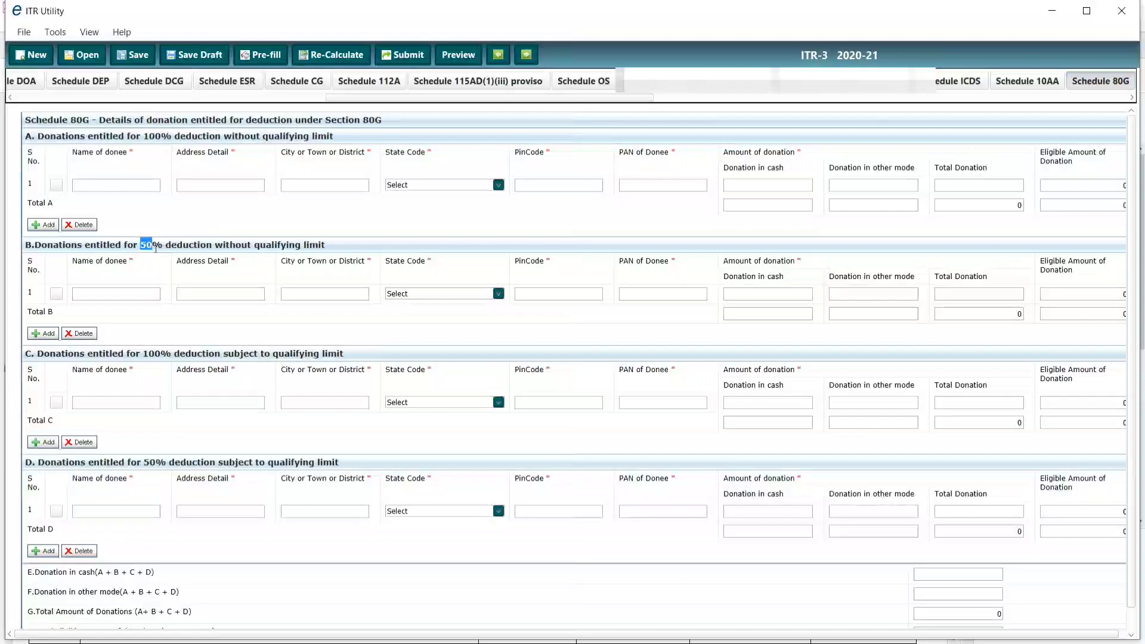
drag(143, 136, 160, 137)
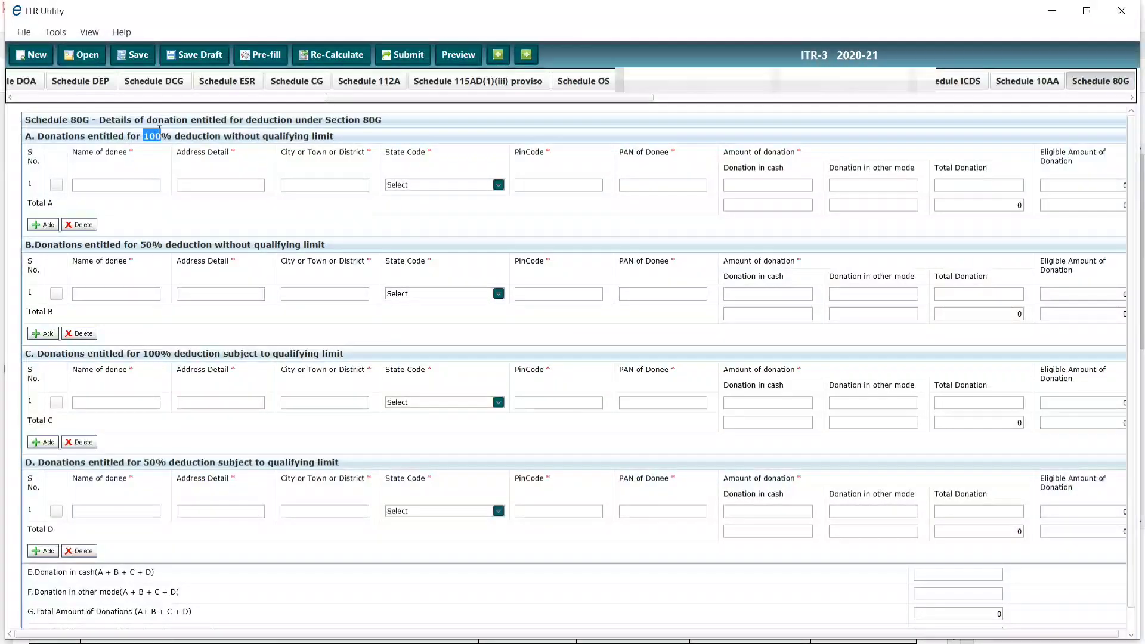
Open Schedule 80D, check the answers offered for the self and family senior citizen question, and choose Not claiming for Self/ Family
drag(628, 94, 851, 109)
click(399, 84)
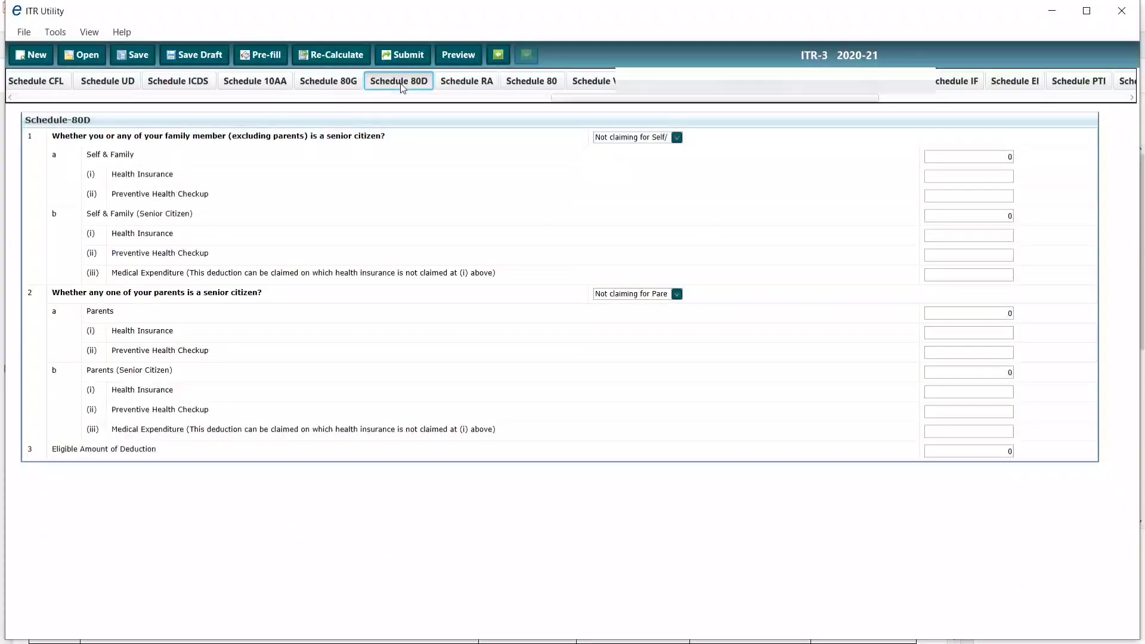
click(654, 138)
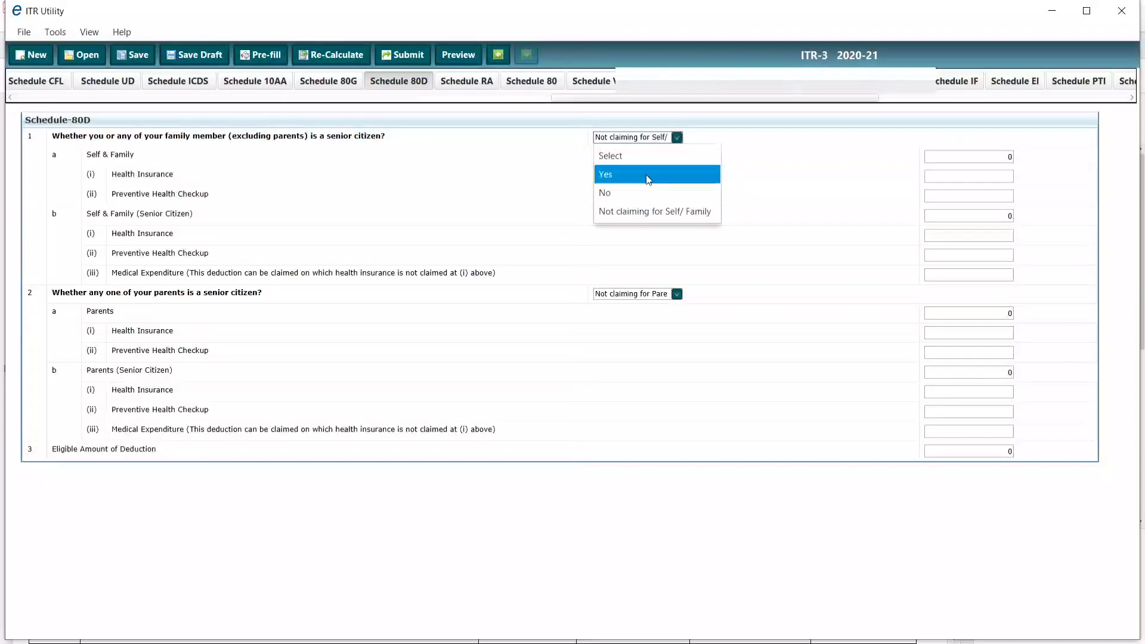
click(645, 217)
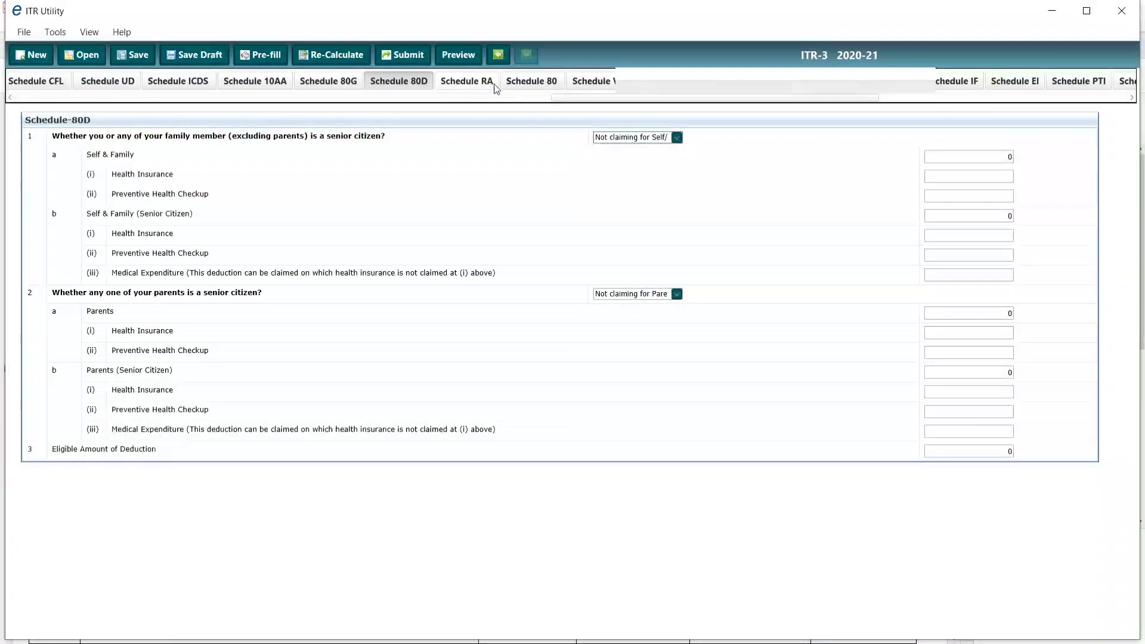
Look through the Chapter VI-A deductions in Schedule VI-A and the alternate minimum tax computation in Schedule AMT
click(598, 83)
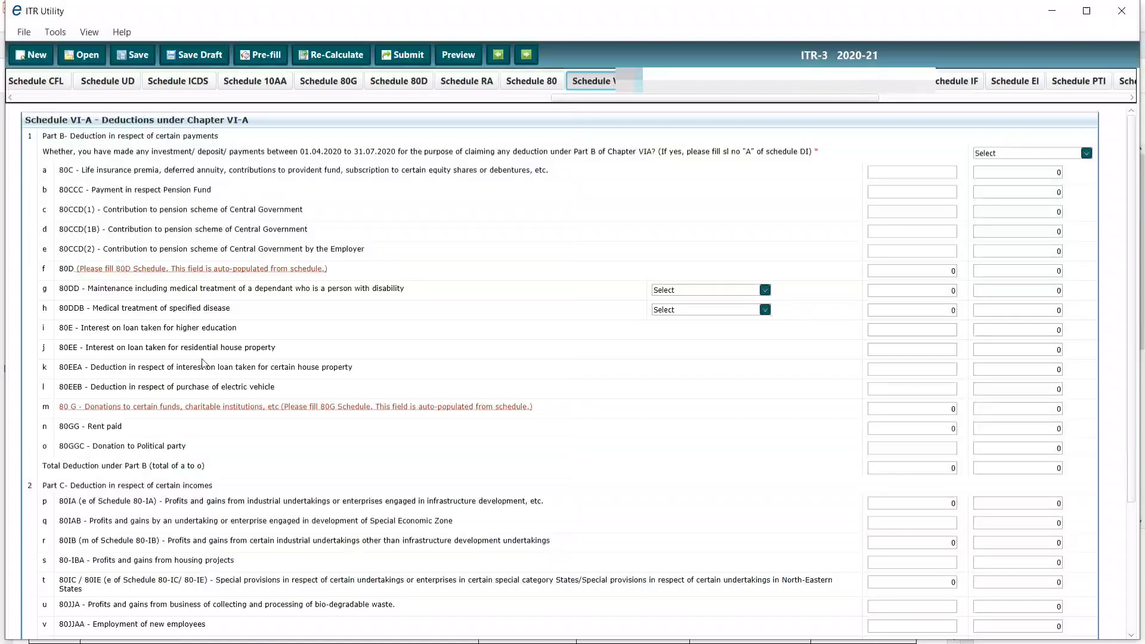
scroll(203, 364, down, 3)
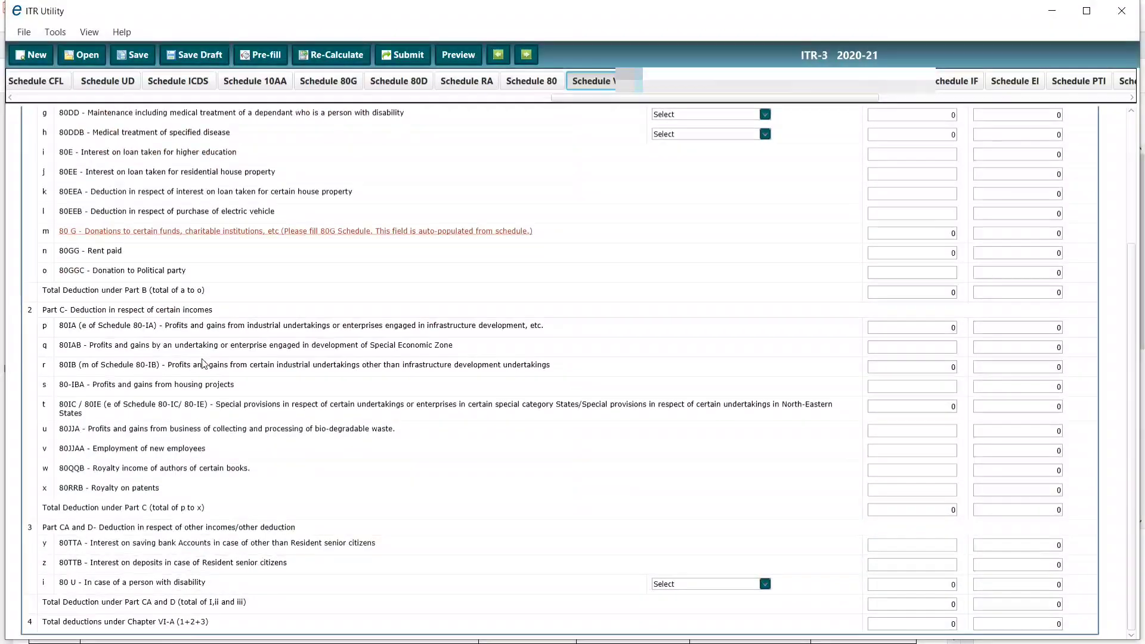
scroll(203, 364, up, 3)
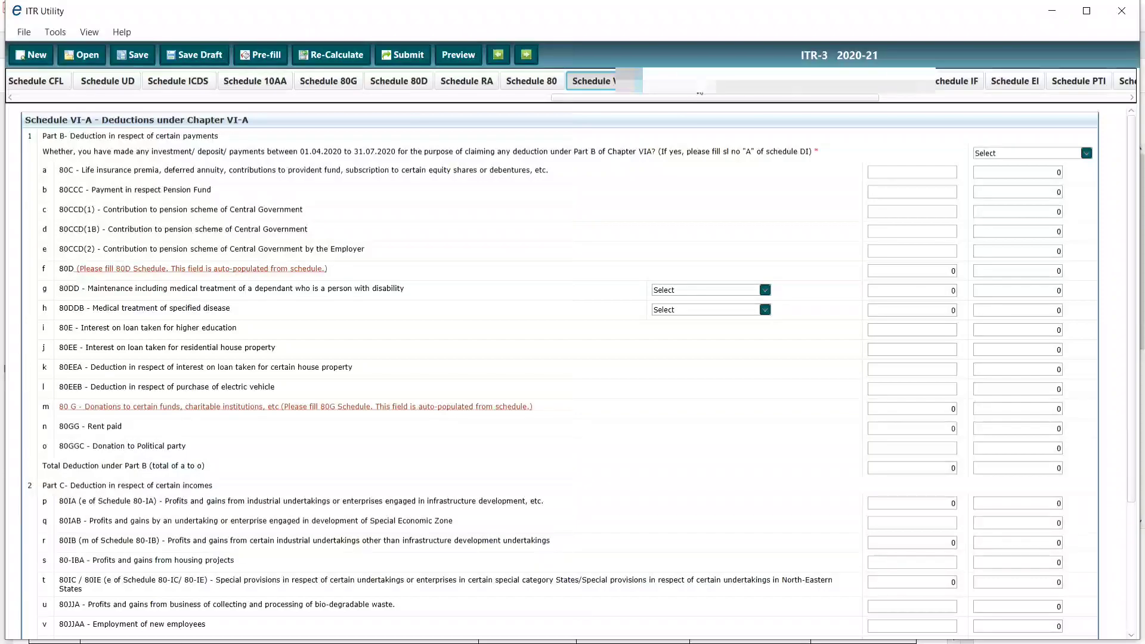
click(700, 89)
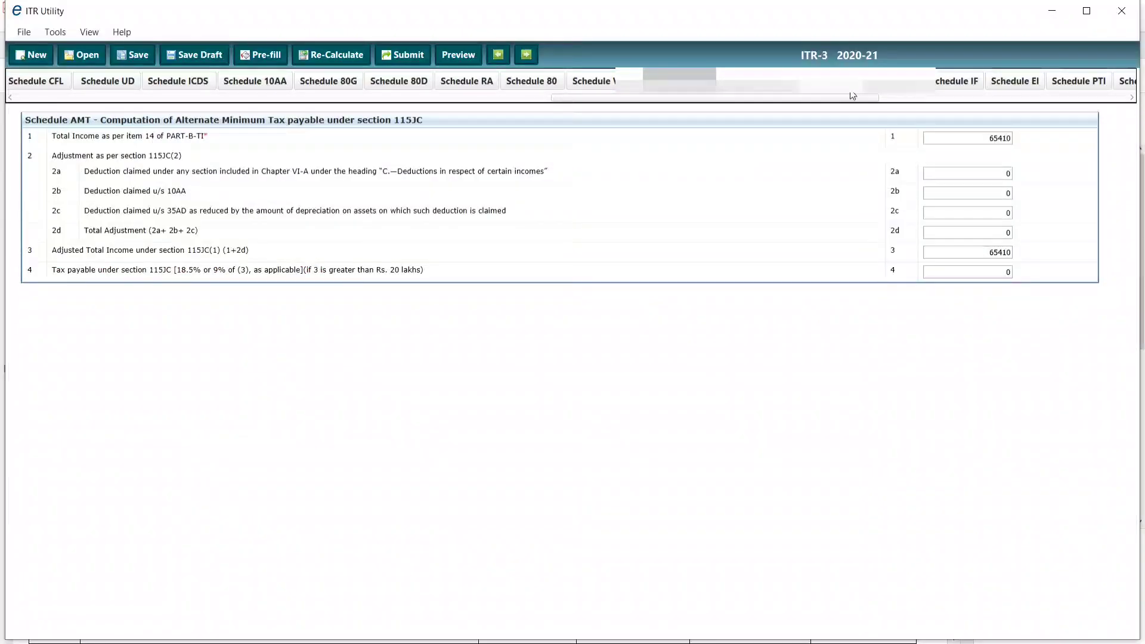
Review the agricultural receipts, expenditure and unabsorbed loss fields in Schedule EI, and look at pass-through income in Schedule PTI
drag(868, 98, 1031, 98)
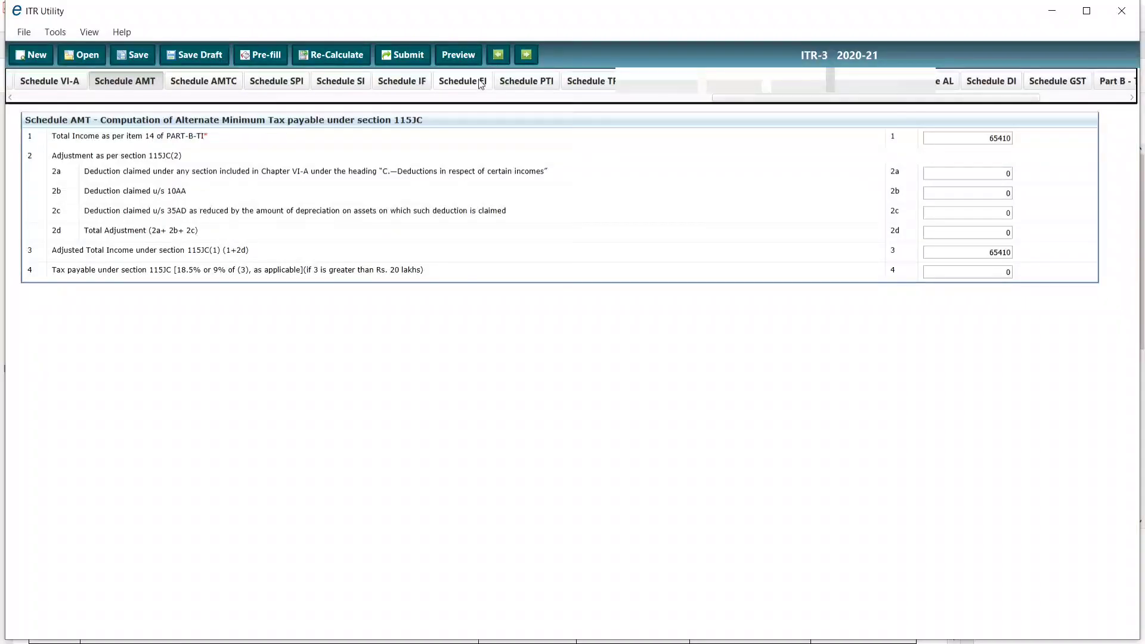
click(479, 80)
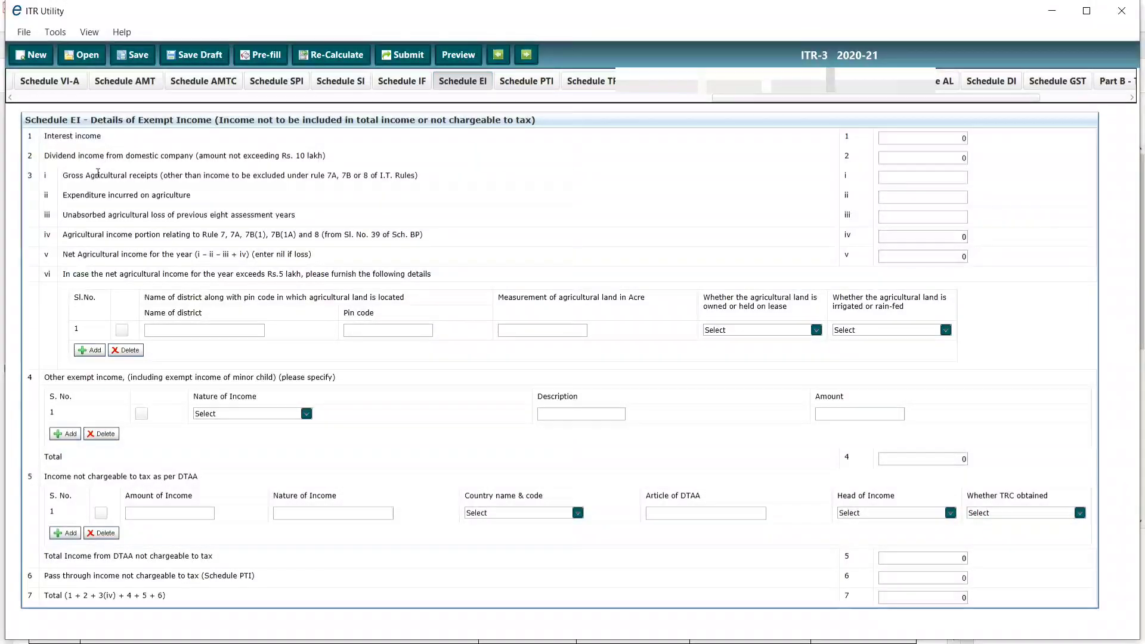
triple_click(98, 174)
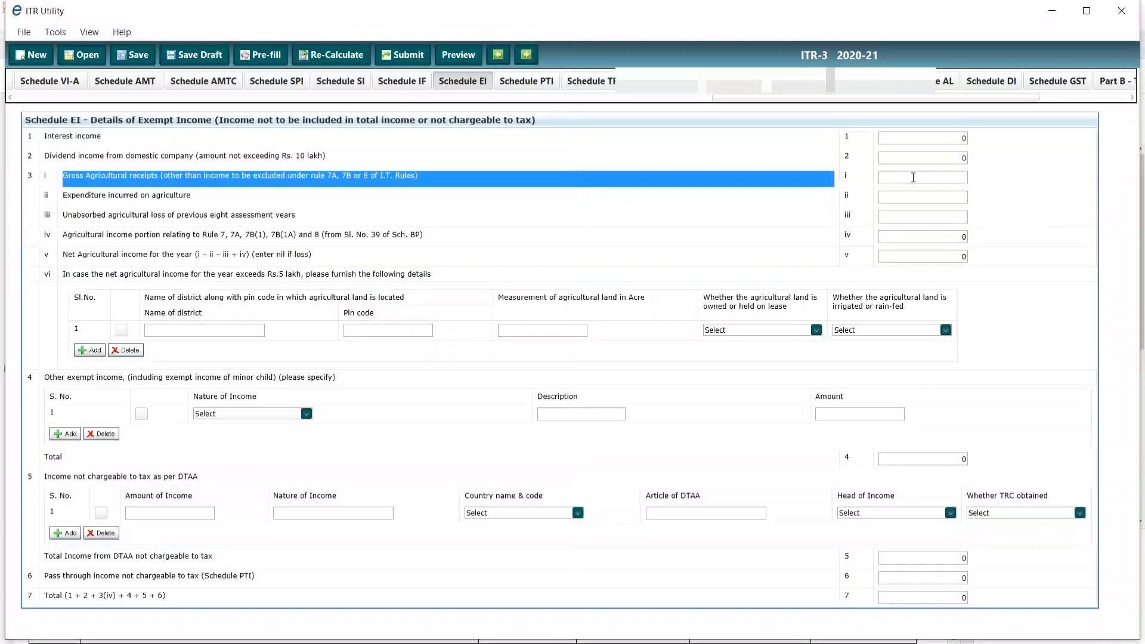
click(924, 178)
click(922, 196)
click(929, 216)
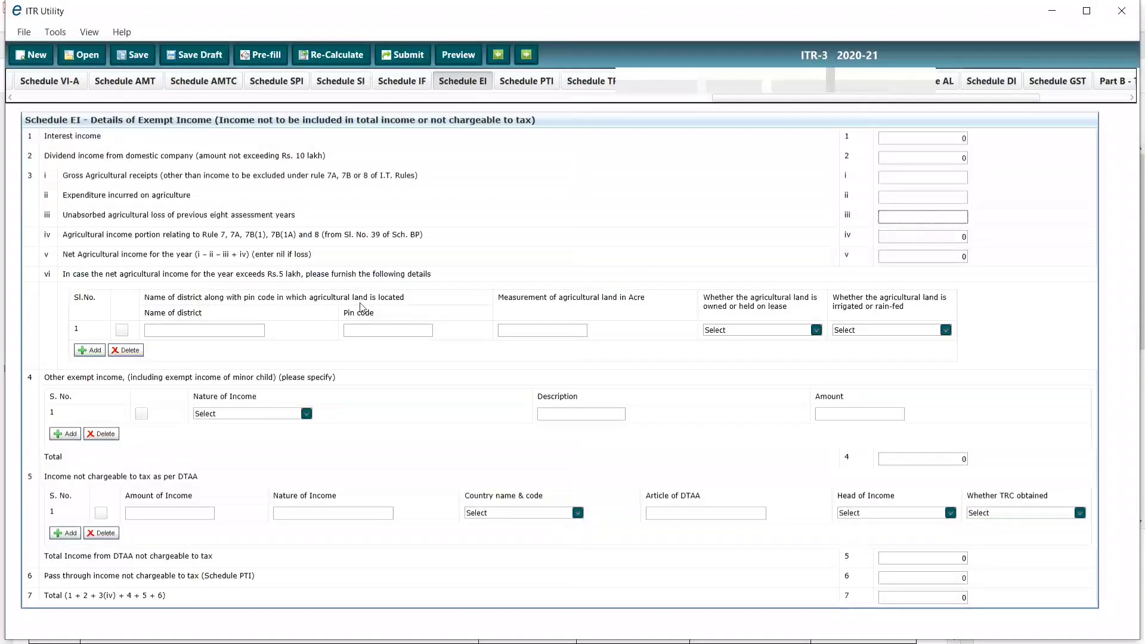
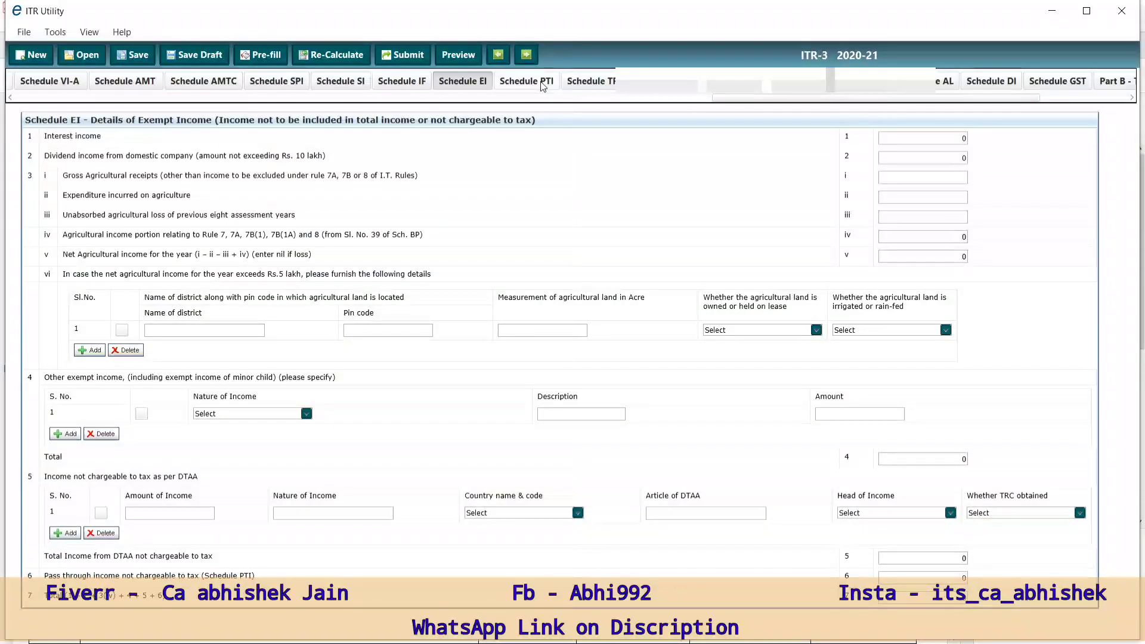
click(544, 88)
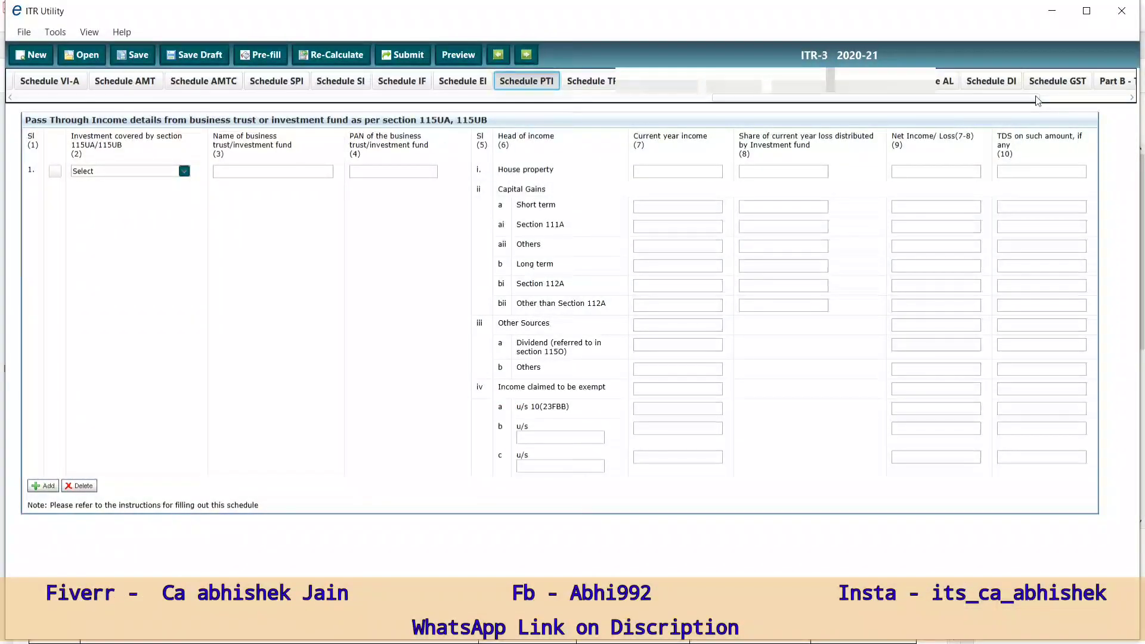
Open Part B-TI and review the computation of total income, including profit from non-speculative business
scroll(1038, 87, down, 5)
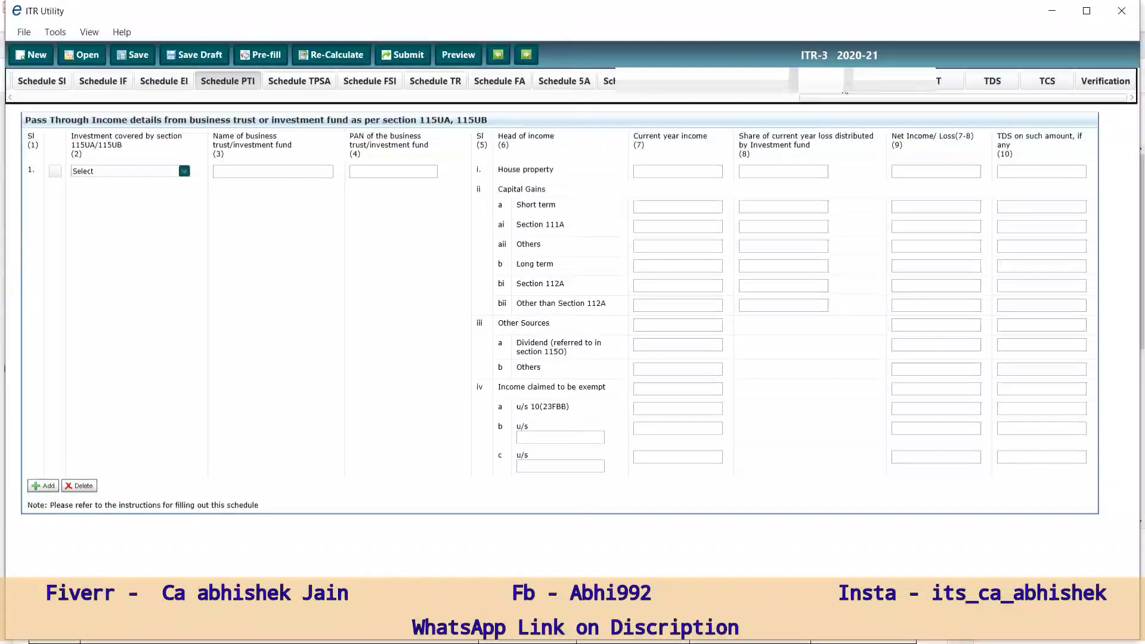
click(842, 86)
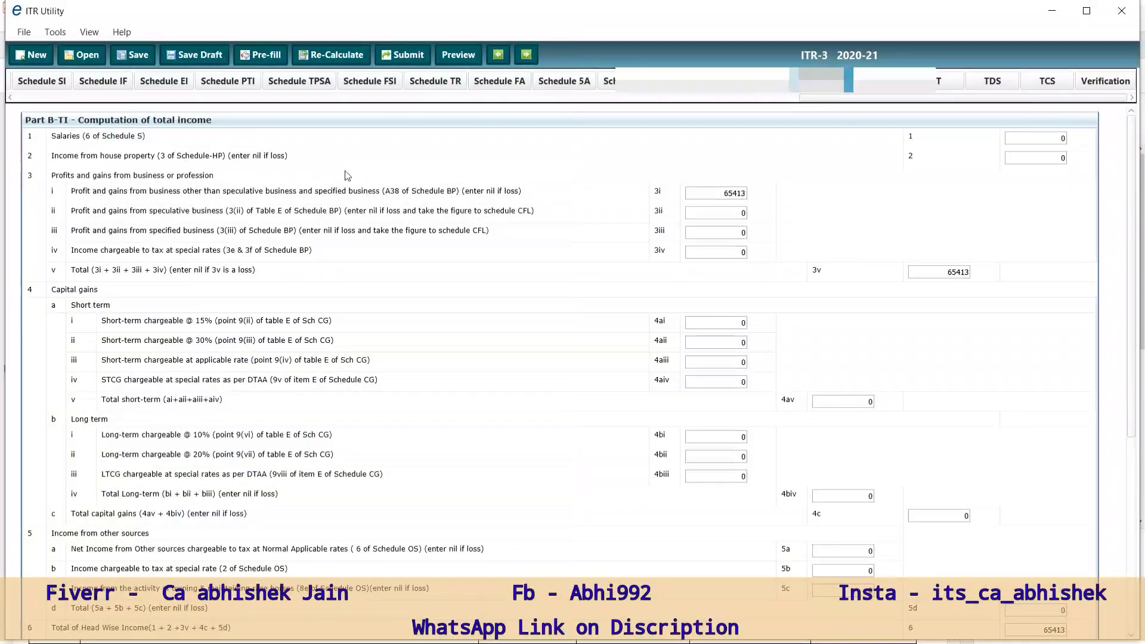
drag(723, 194, 778, 194)
scroll(776, 212, down, 5)
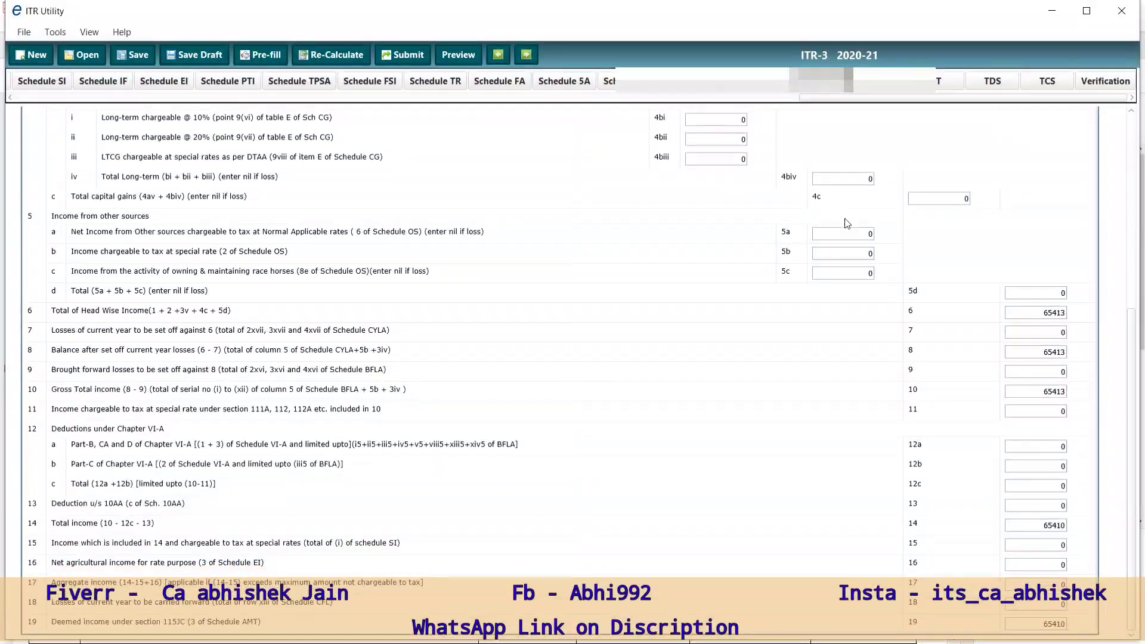
scroll(922, 371, up, 5)
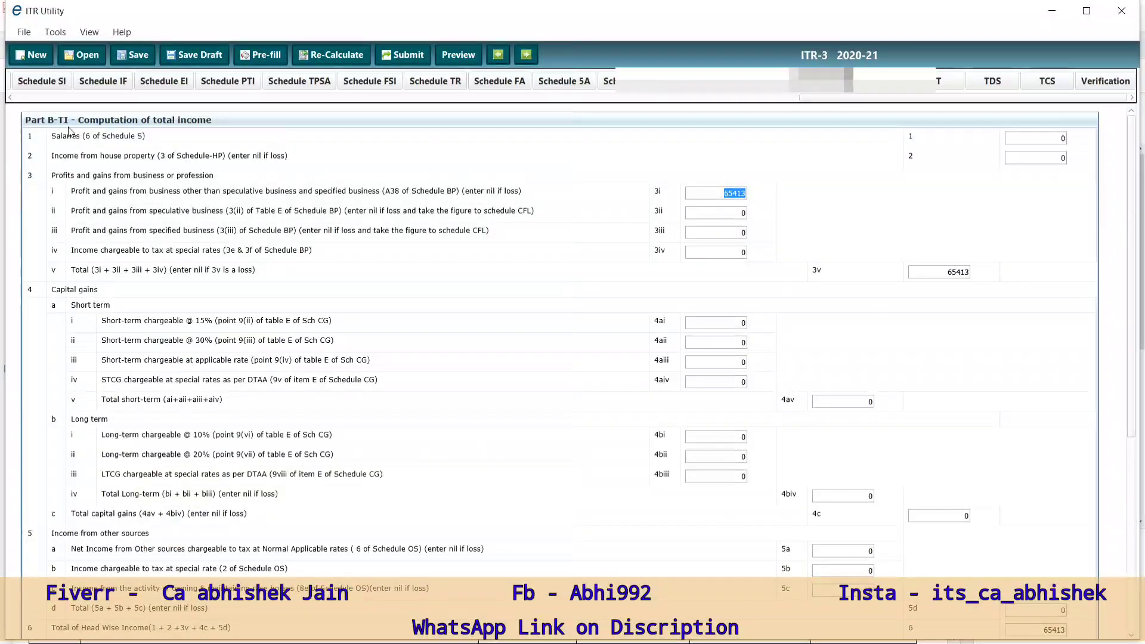
drag(77, 120, 211, 120)
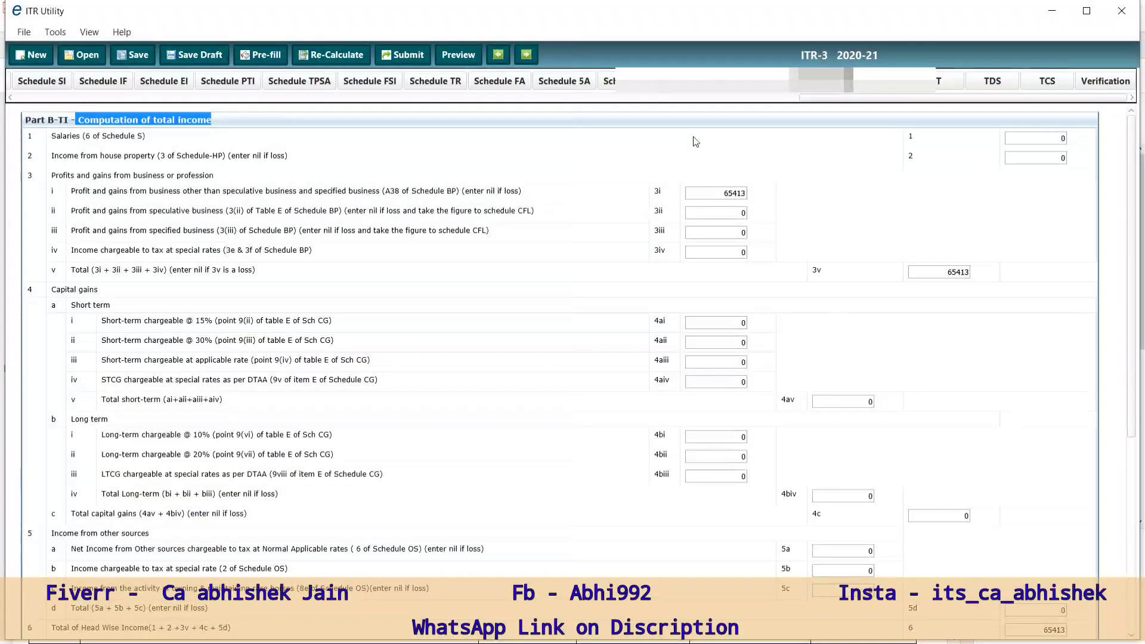
Open Part B-TTI and review the tax liability, tax relief, interest and fee, and taxes paid sections
click(880, 81)
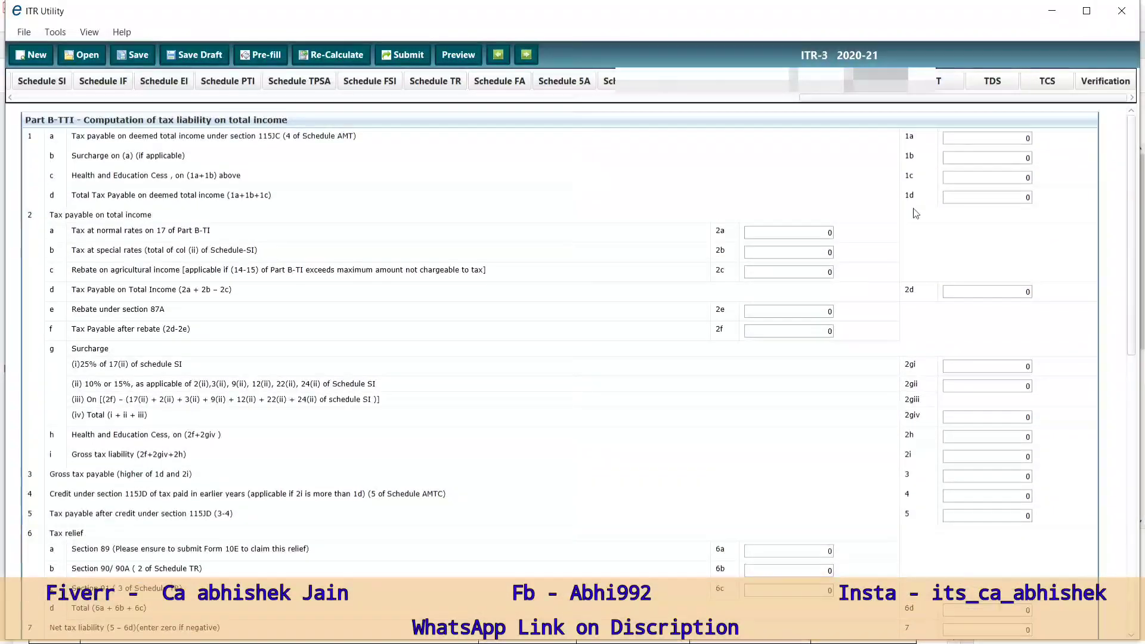
scroll(915, 214, down, 5)
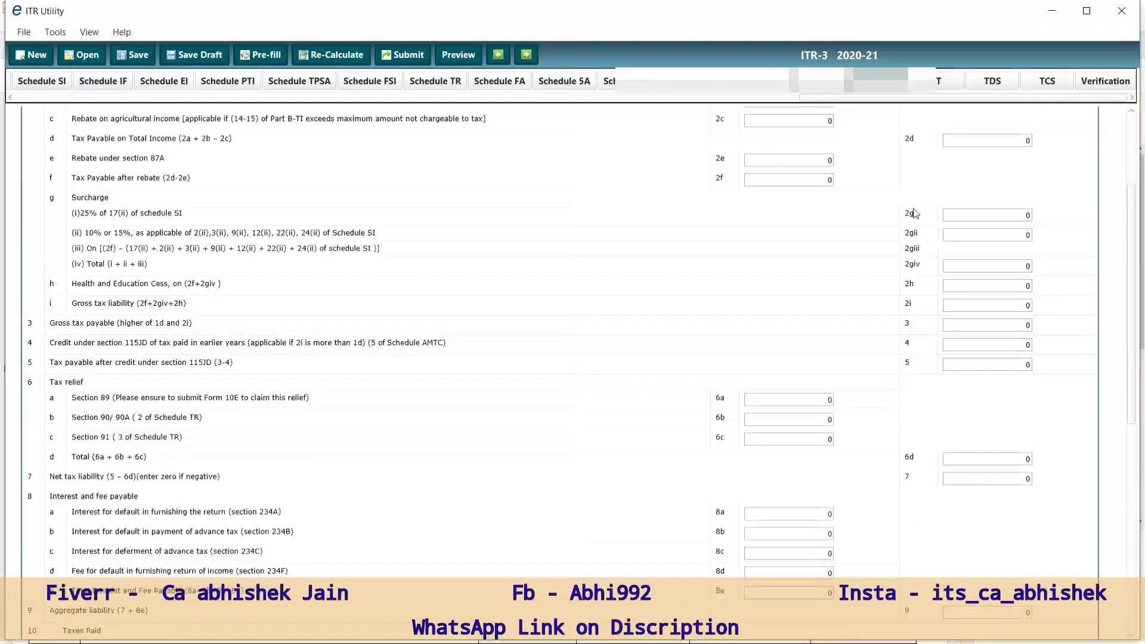
scroll(916, 214, down, 1)
scroll(915, 213, down, 5)
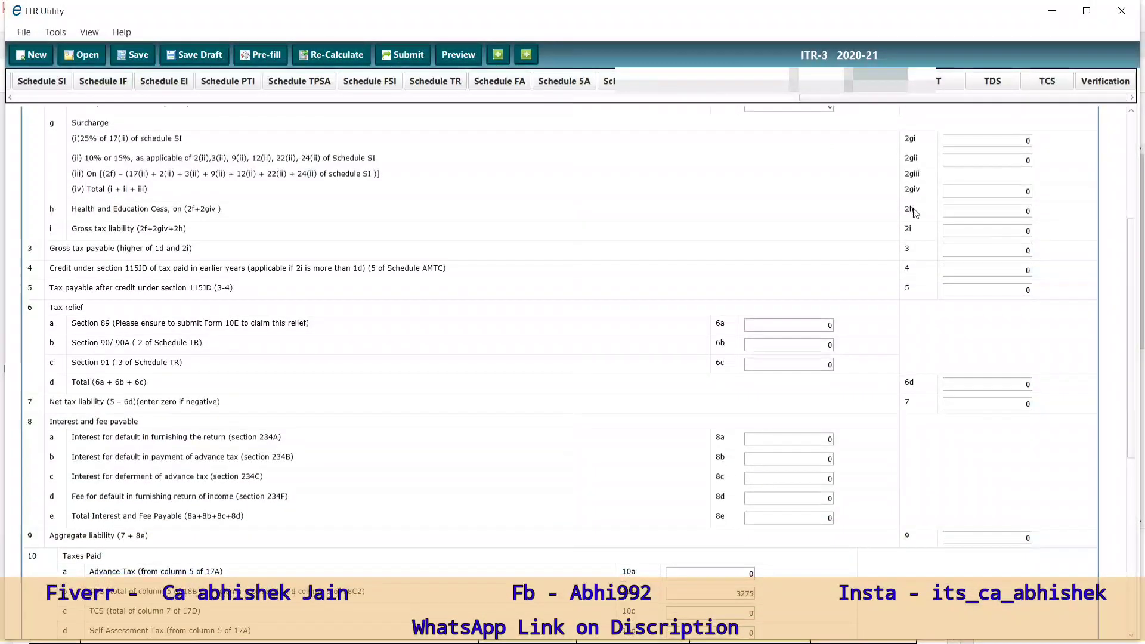
scroll(916, 213, up, 2)
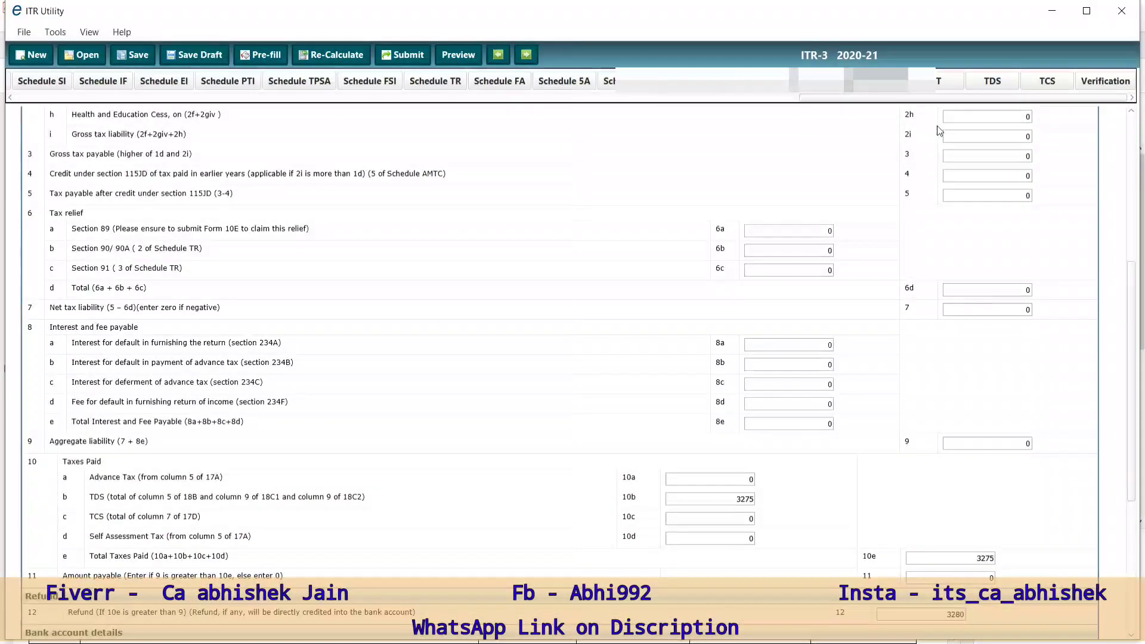
Open the TDS schedule and check the TDS2 entry's credit relation, tax deducted in own hands and credit claimed in own hands
click(993, 81)
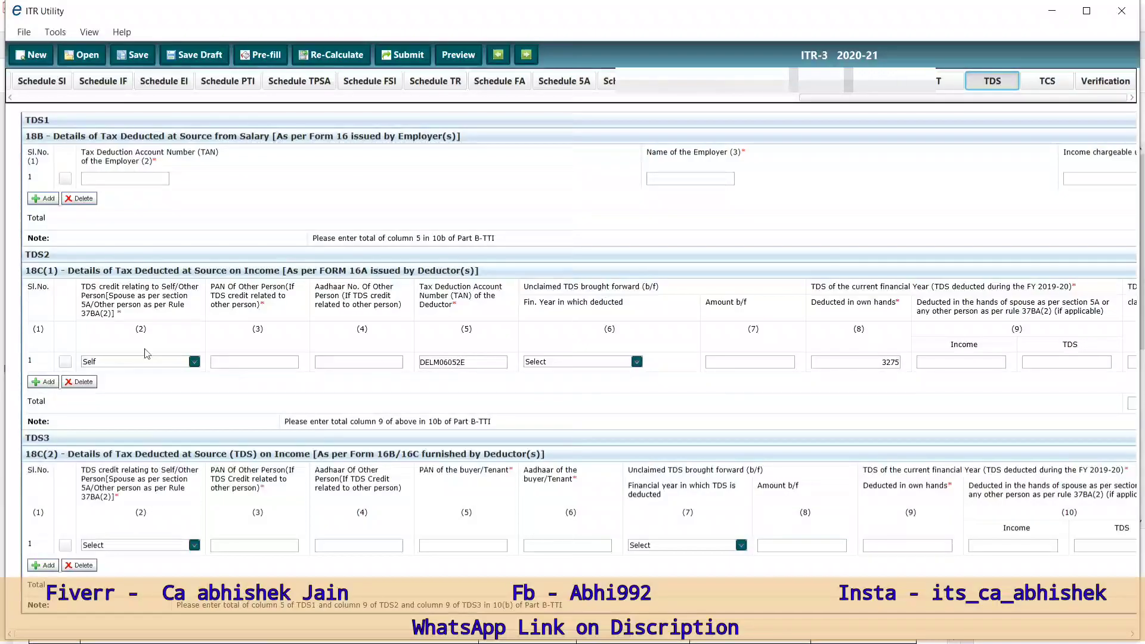
click(119, 362)
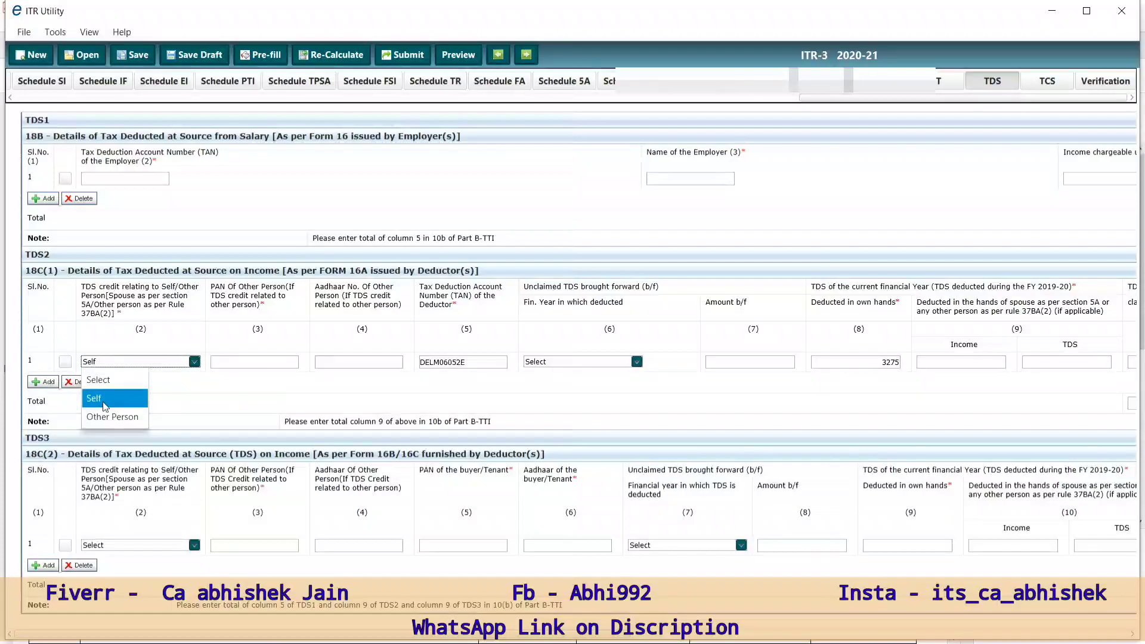
click(174, 374)
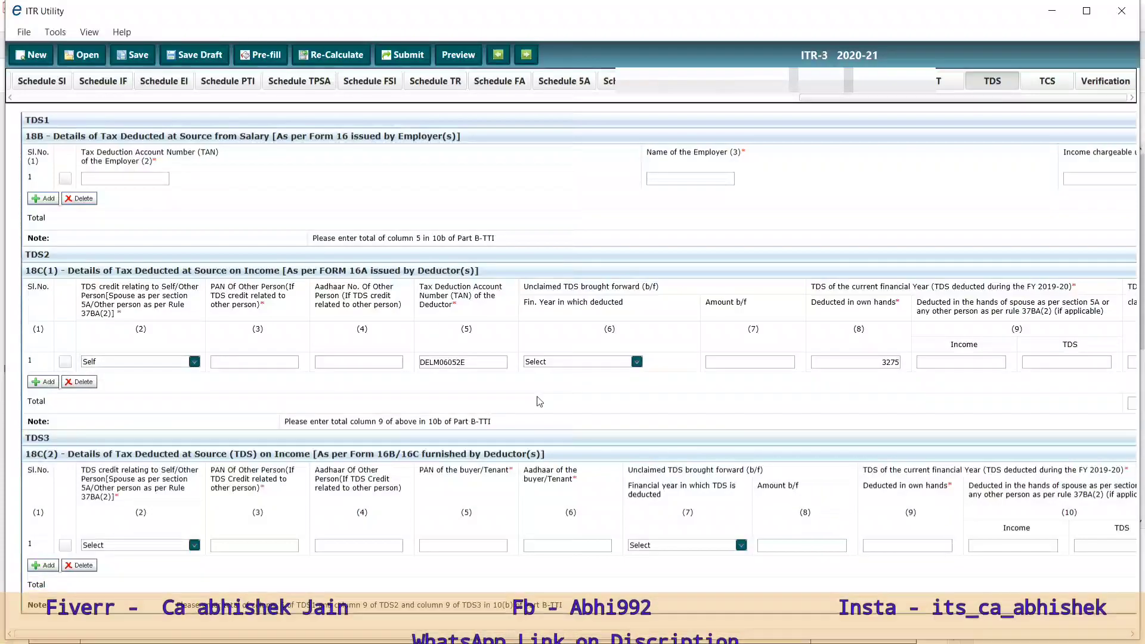
double_click(895, 363)
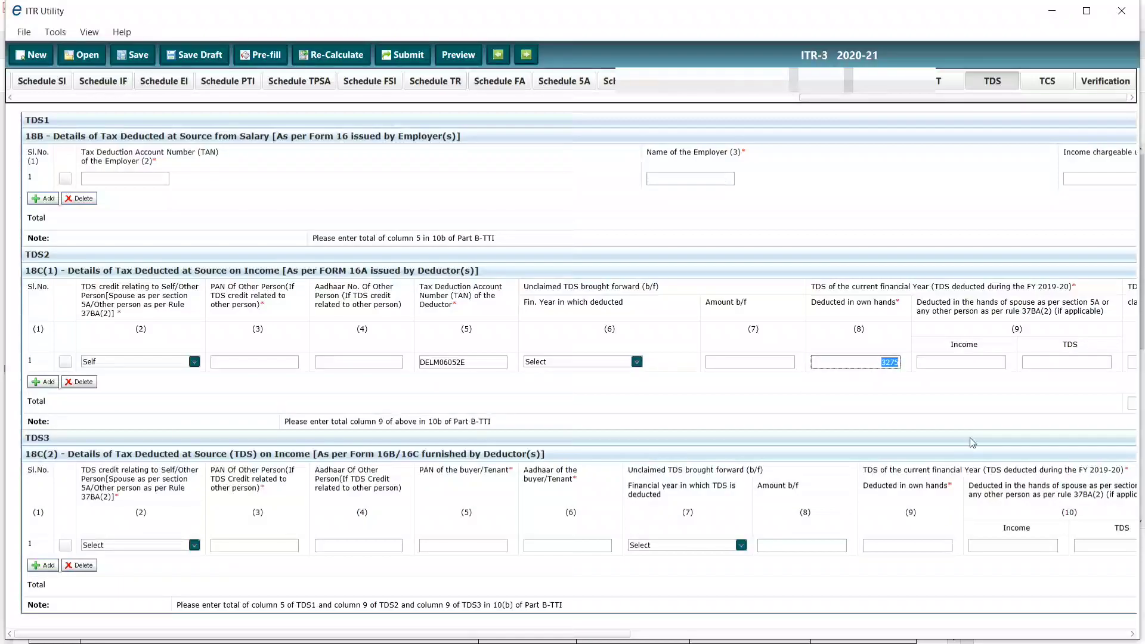
drag(598, 635, 919, 634)
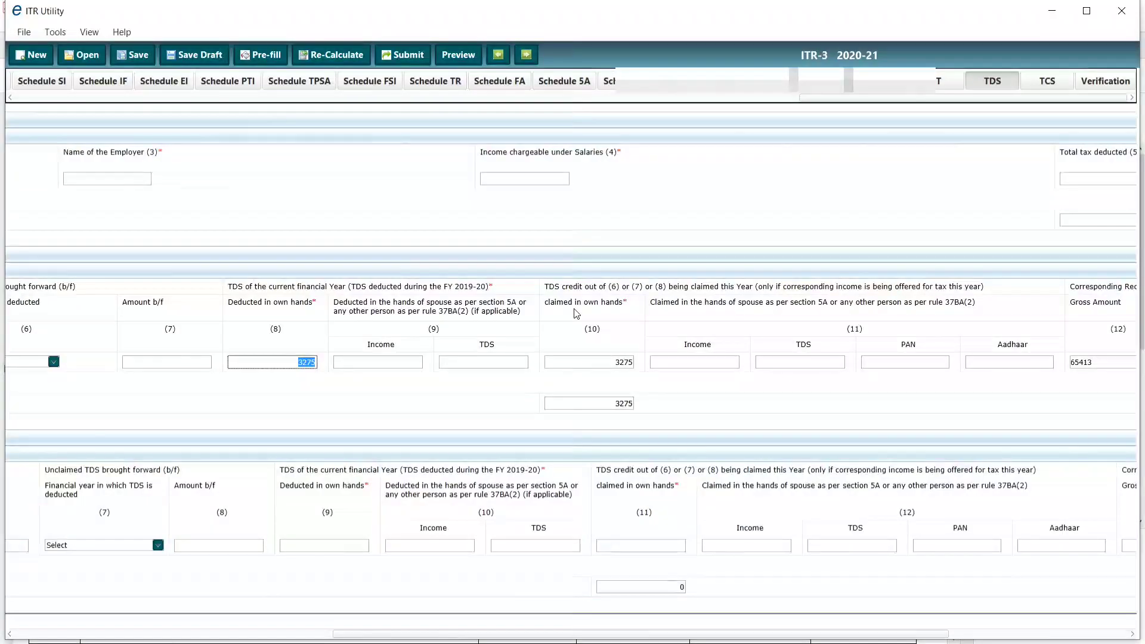
click(616, 361)
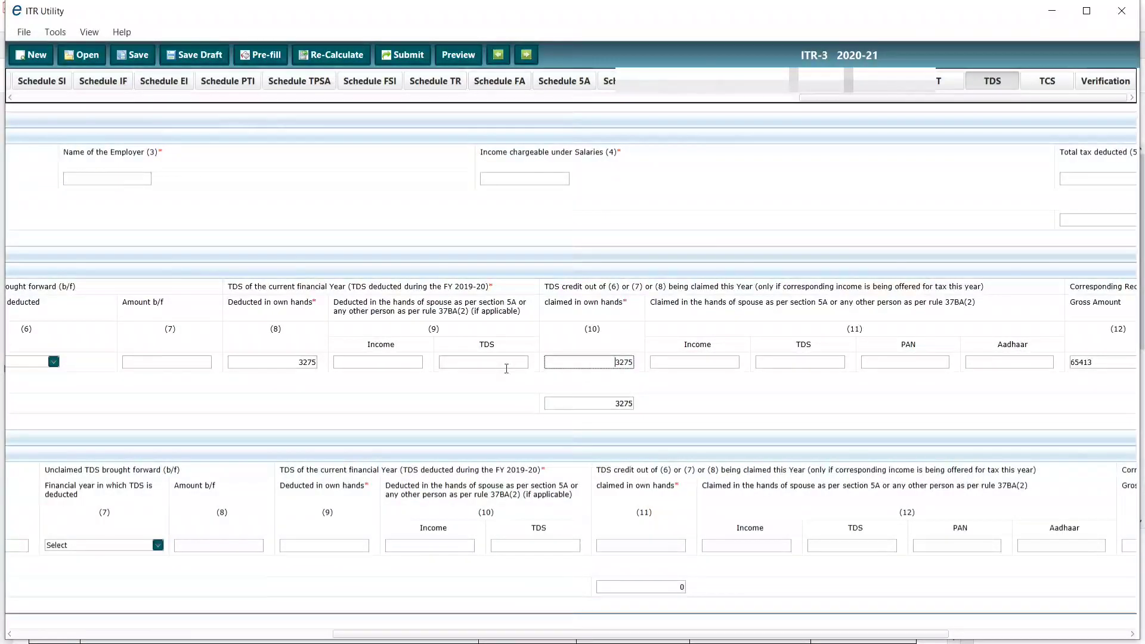
double_click(605, 361)
Choose Income from Business & Profession as the head of income for the TDS2 entry's corresponding receipt
drag(895, 640, 1074, 636)
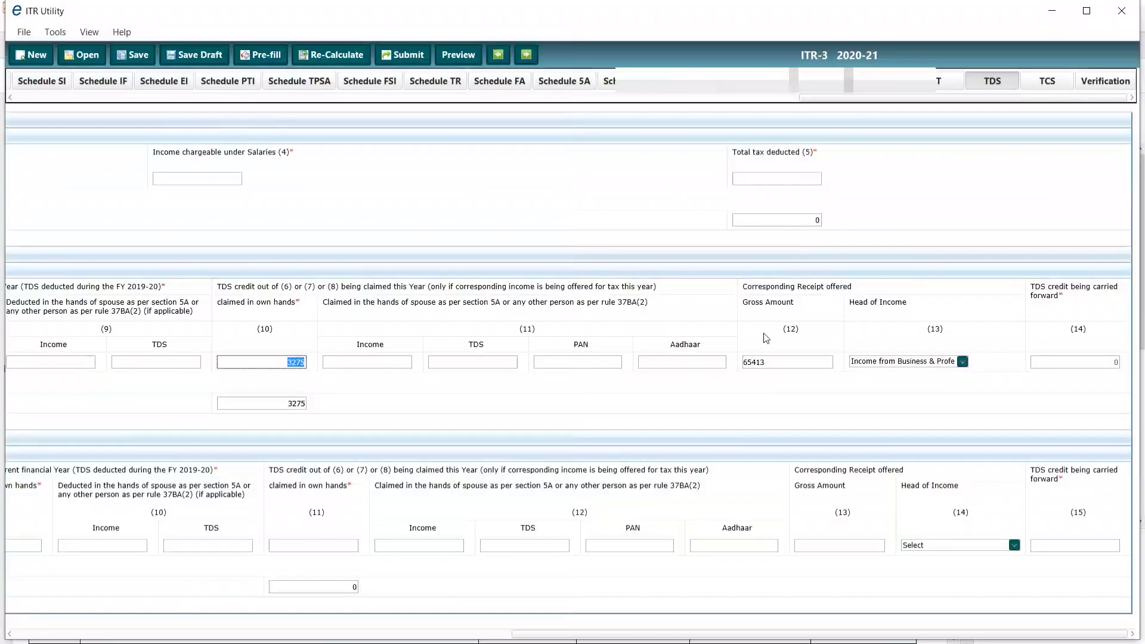
click(901, 364)
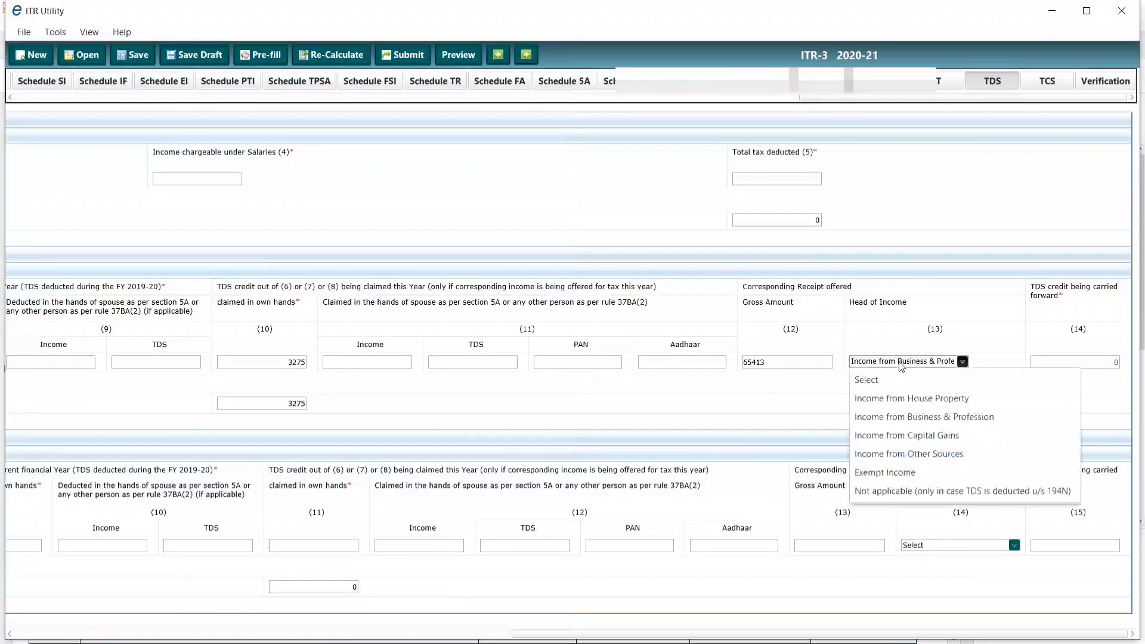
click(902, 418)
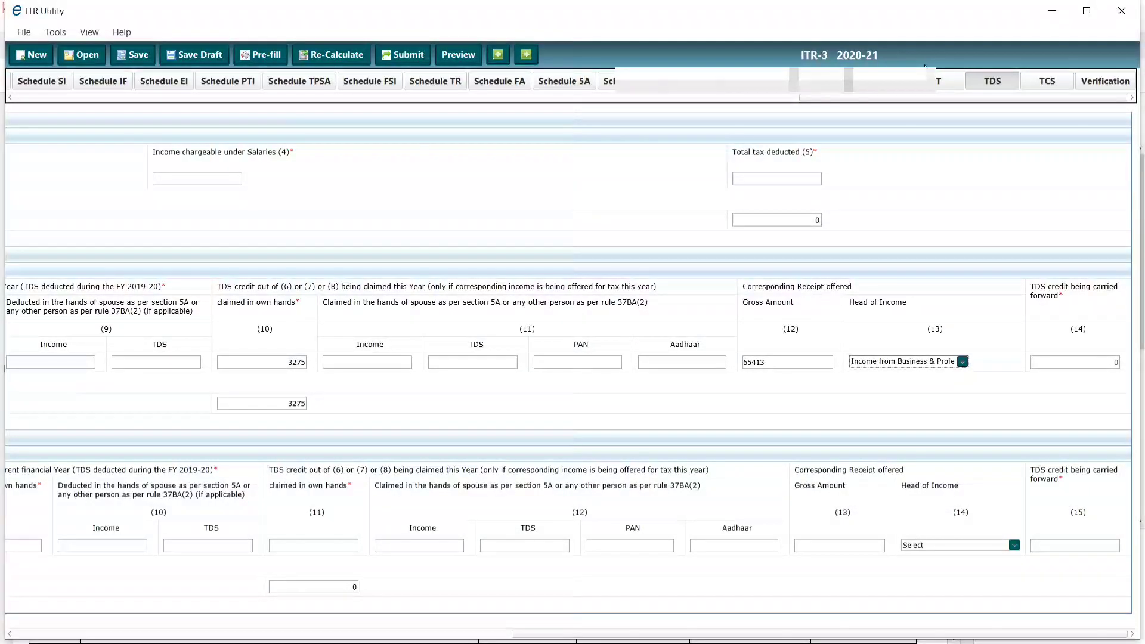
Return to Part B-TTI and compare the aggregate liability, total taxes paid and refund amount, down to the bank account details
click(882, 81)
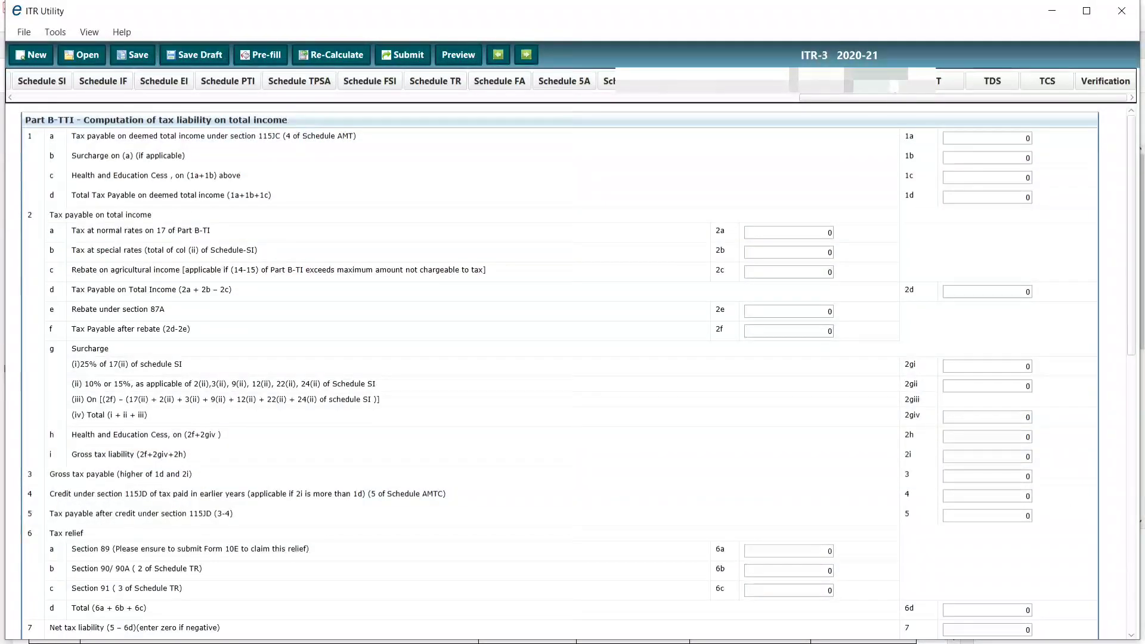
scroll(889, 425, down, 3)
scroll(889, 426, down, 4)
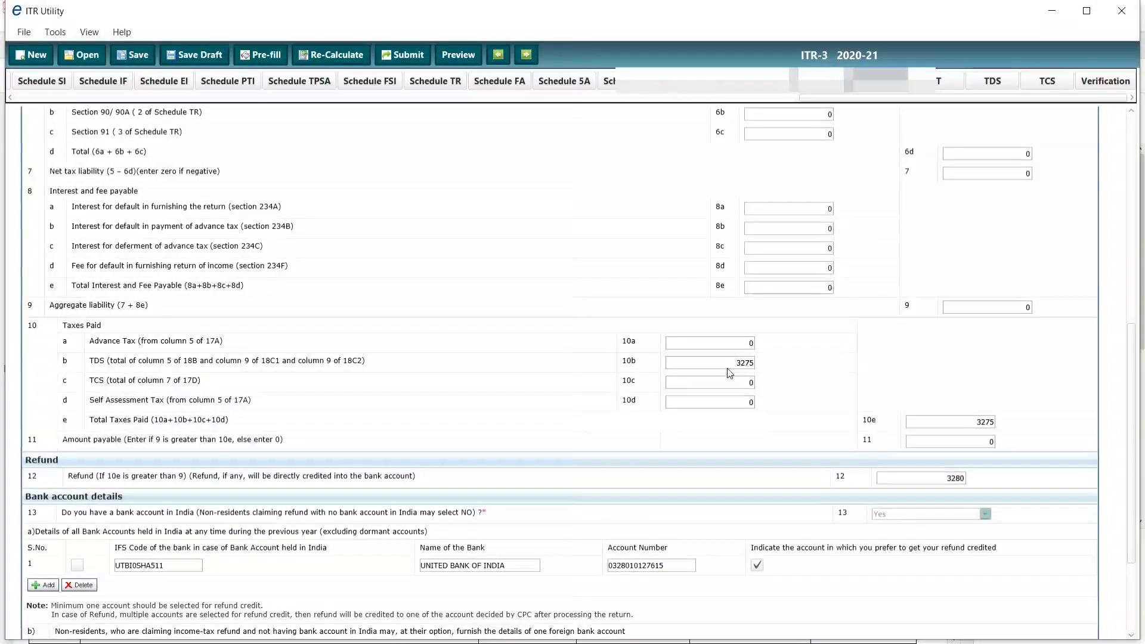
drag(973, 426, 996, 422)
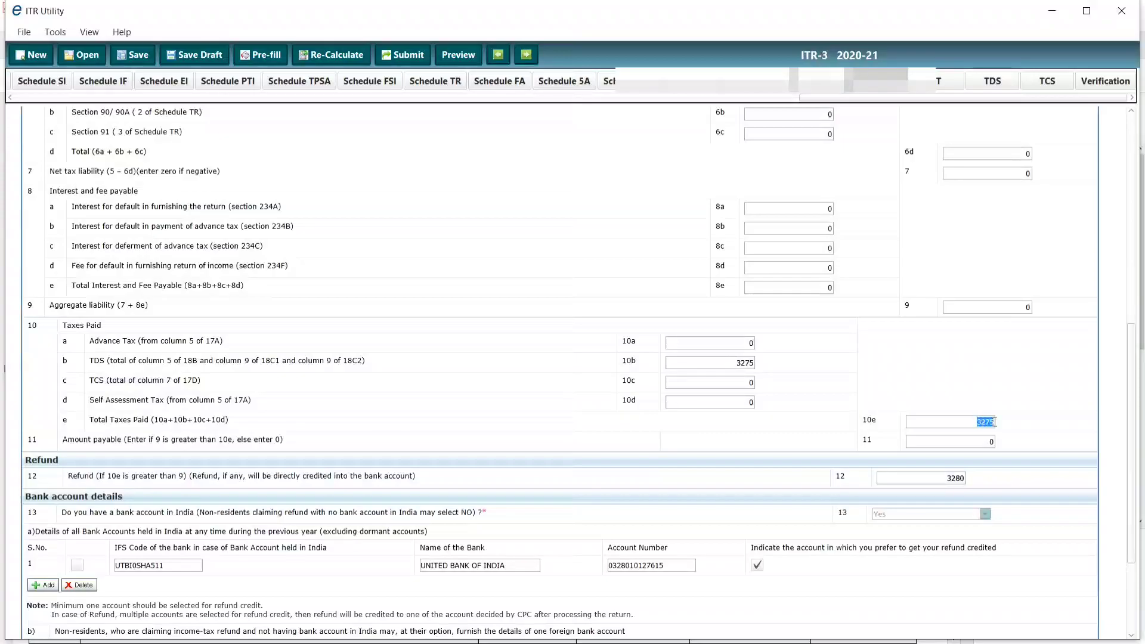
drag(983, 304, 1032, 326)
double_click(966, 421)
double_click(947, 480)
scroll(739, 478, down, 3)
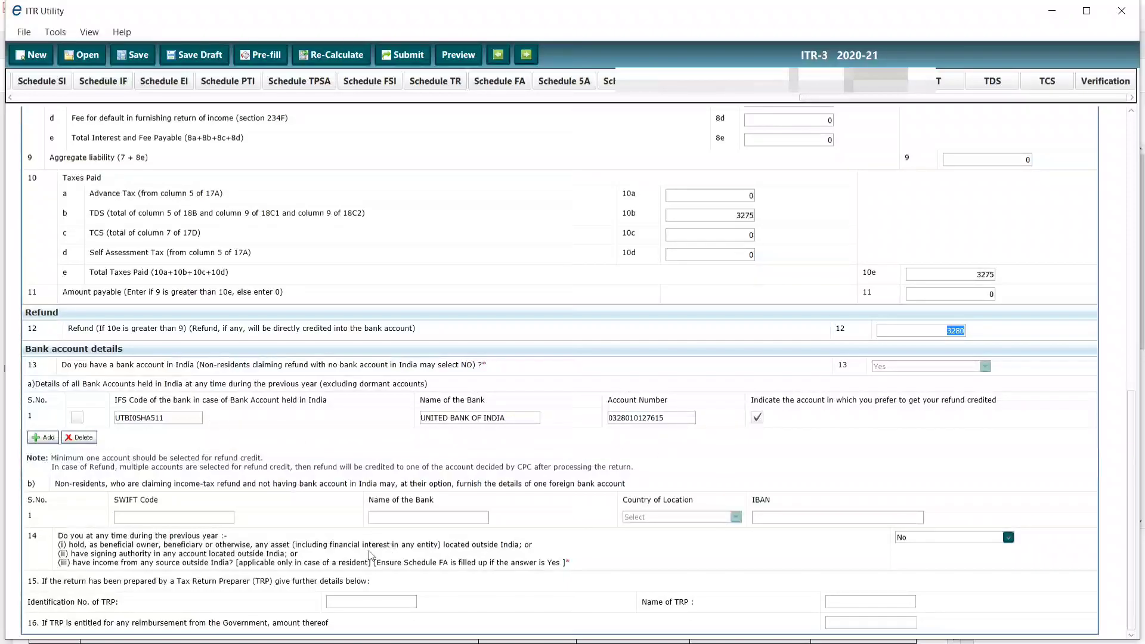
Answer No to question 14 on assets, signing authority or income outside India, and open the Verification section
triple_click(113, 553)
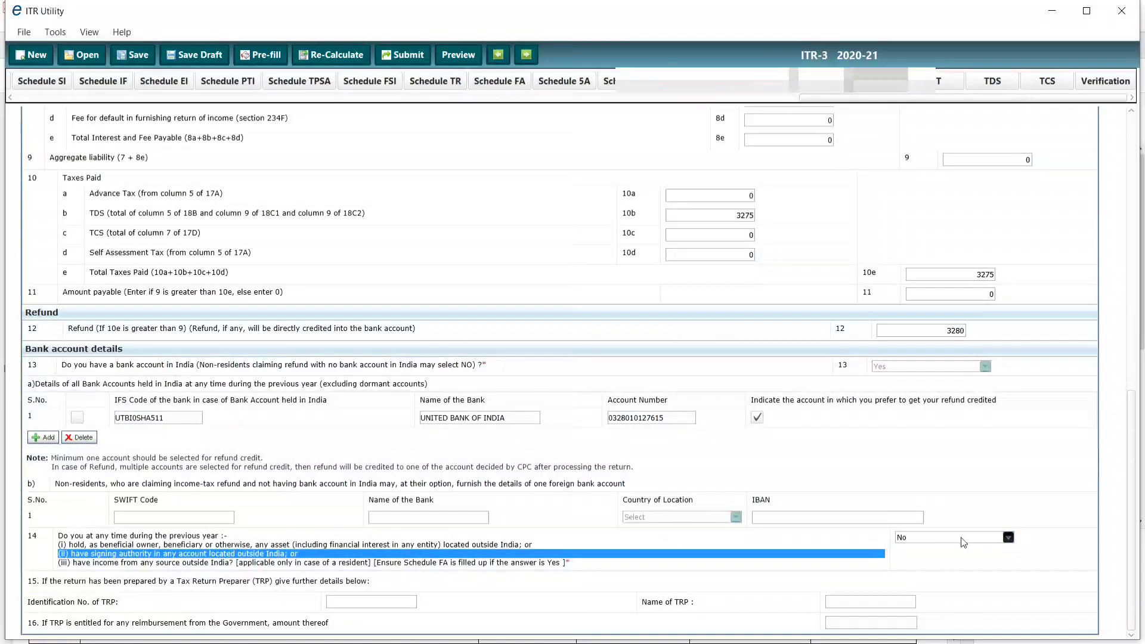
click(942, 538)
click(907, 593)
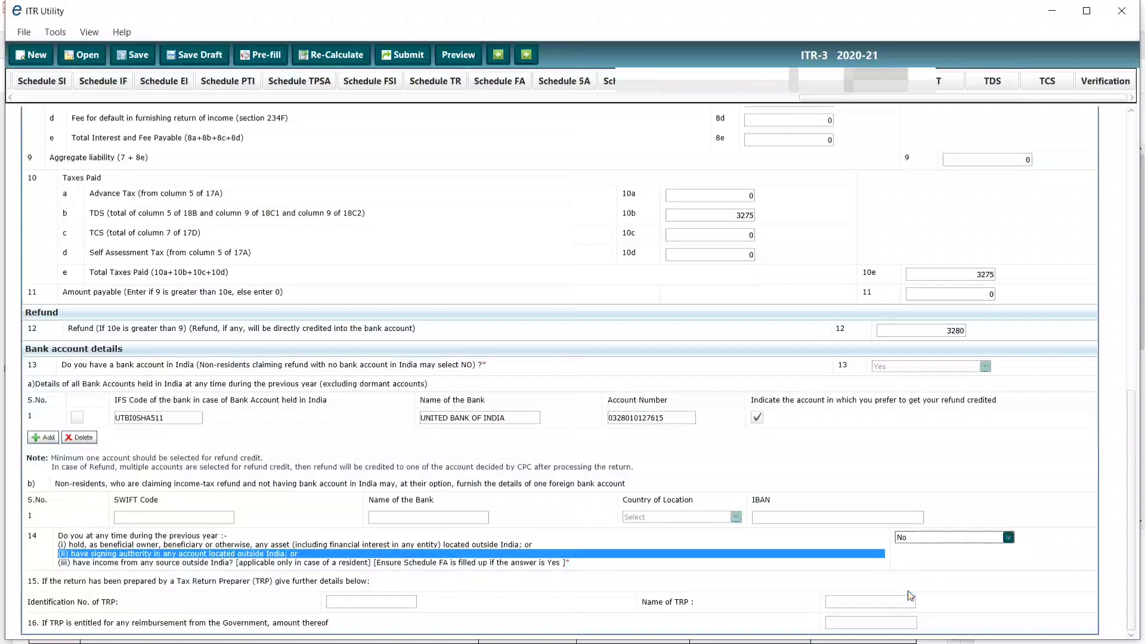
click(1101, 84)
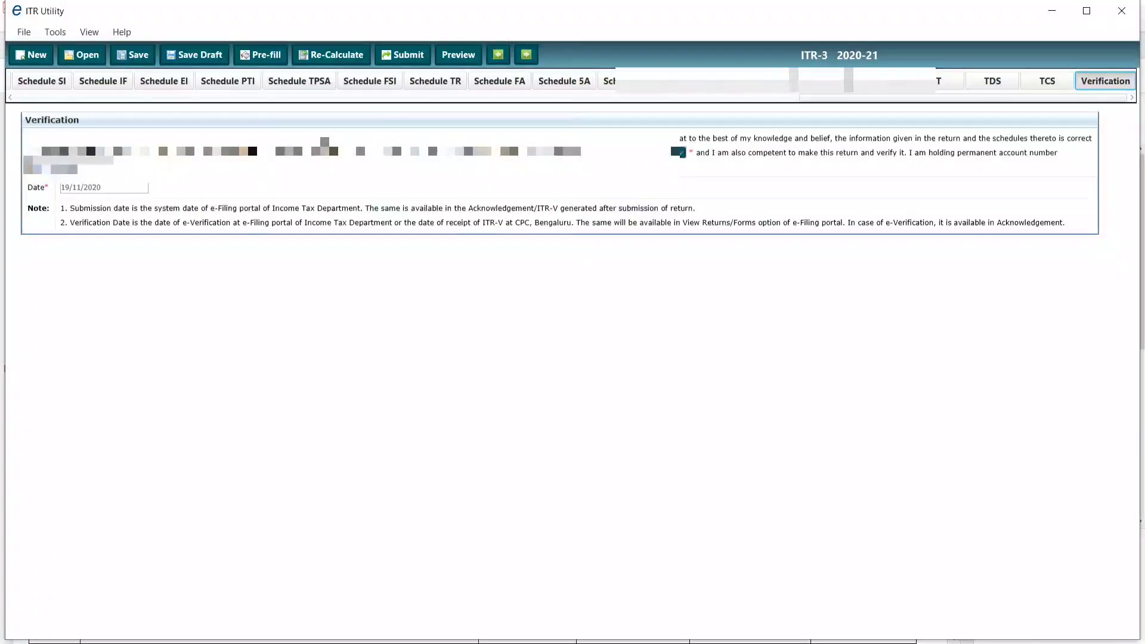
Set the verification capacity to Self and save the return XML as itr3.xml, replacing the existing file
click(597, 174)
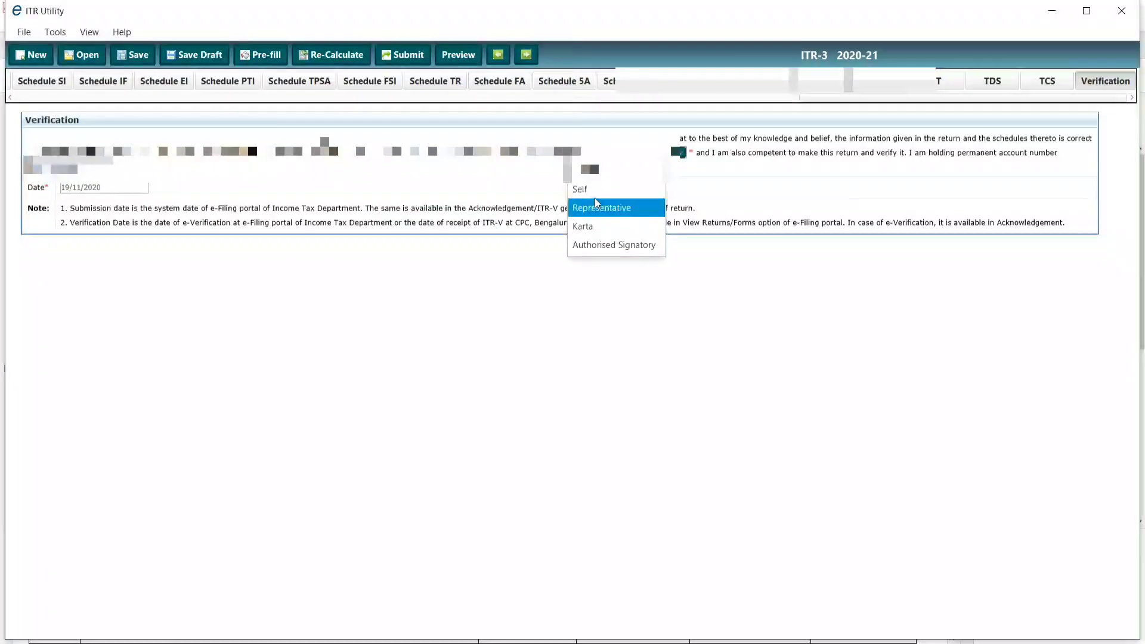
click(597, 203)
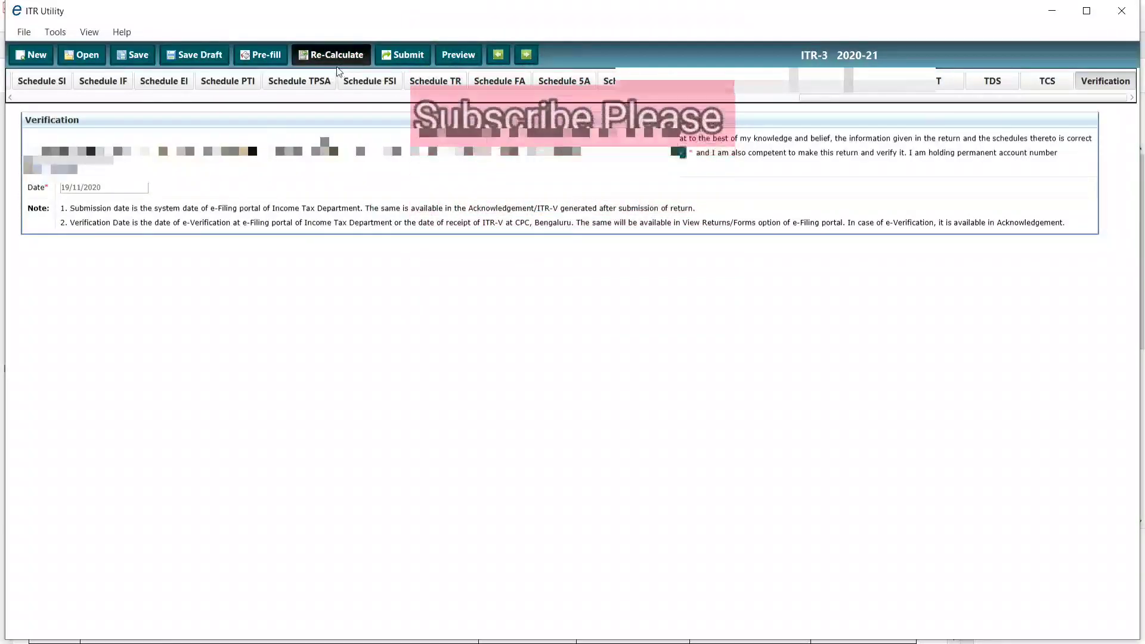
click(138, 60)
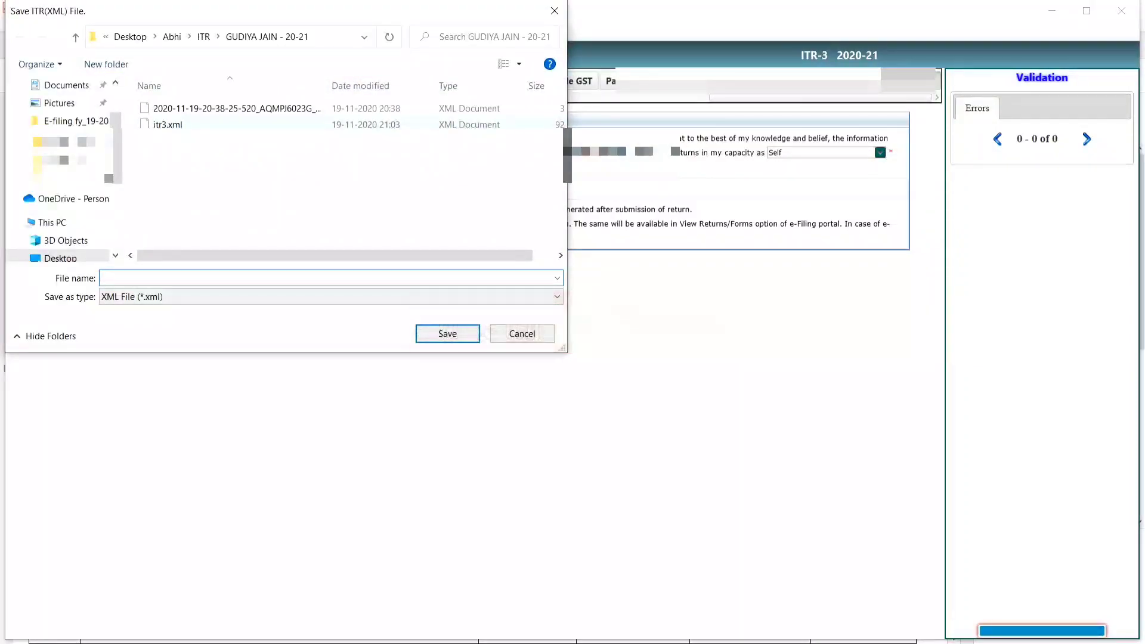
click(170, 125)
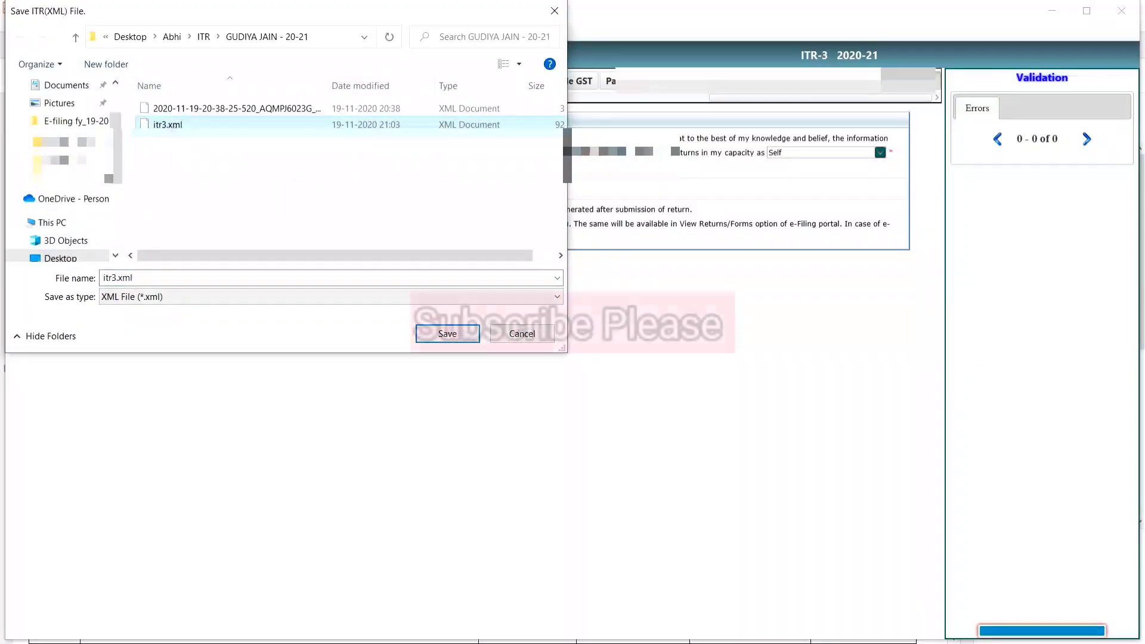
click(447, 334)
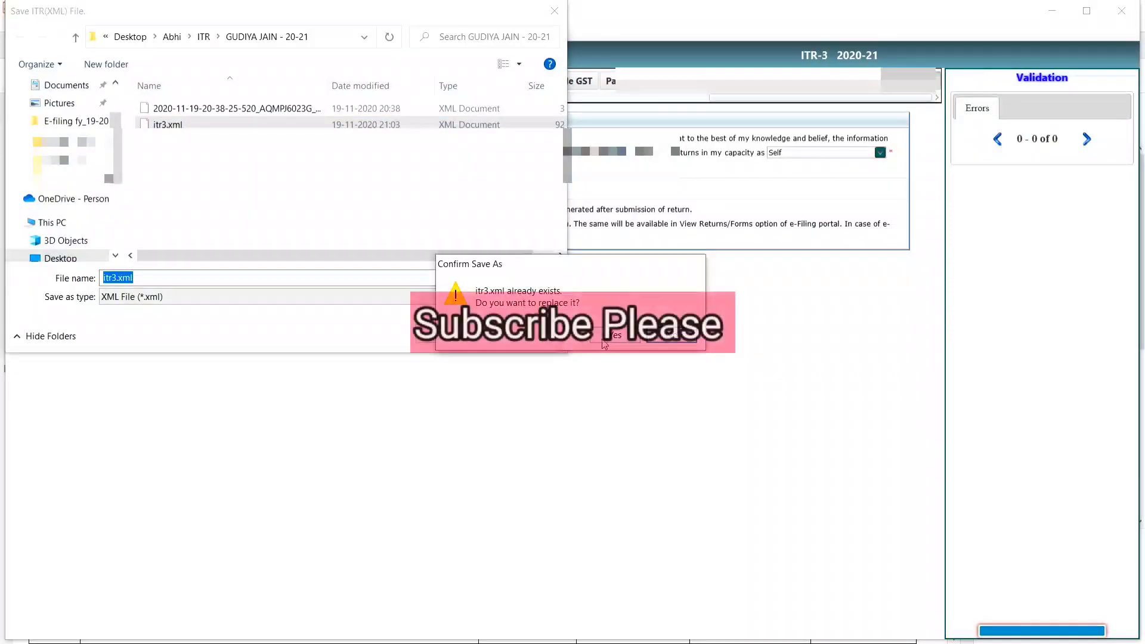
click(608, 335)
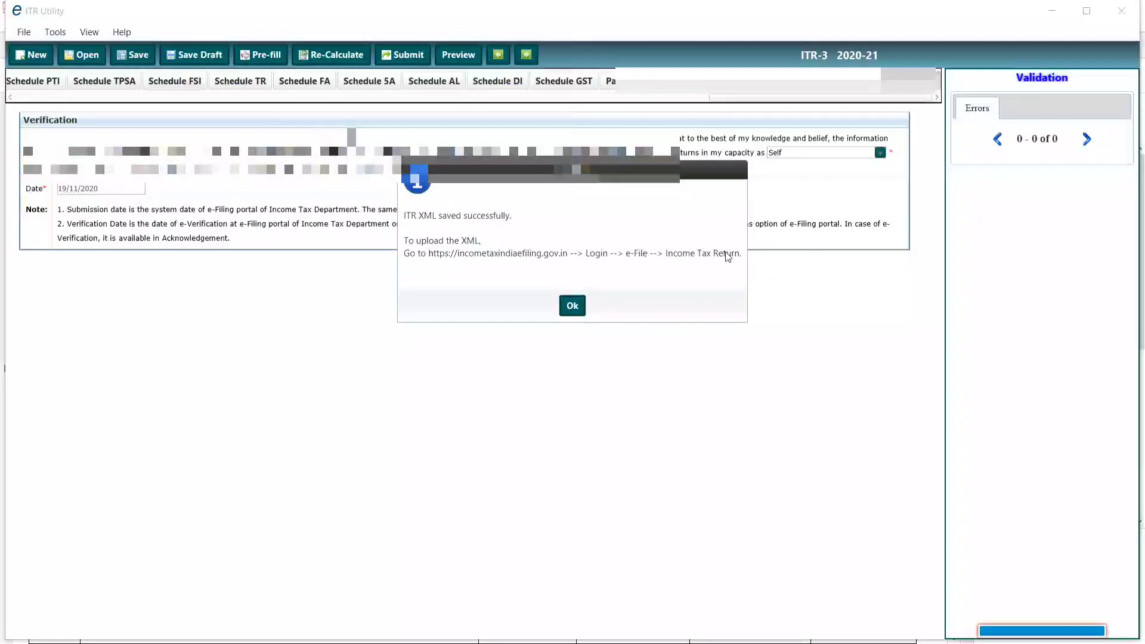
click(569, 307)
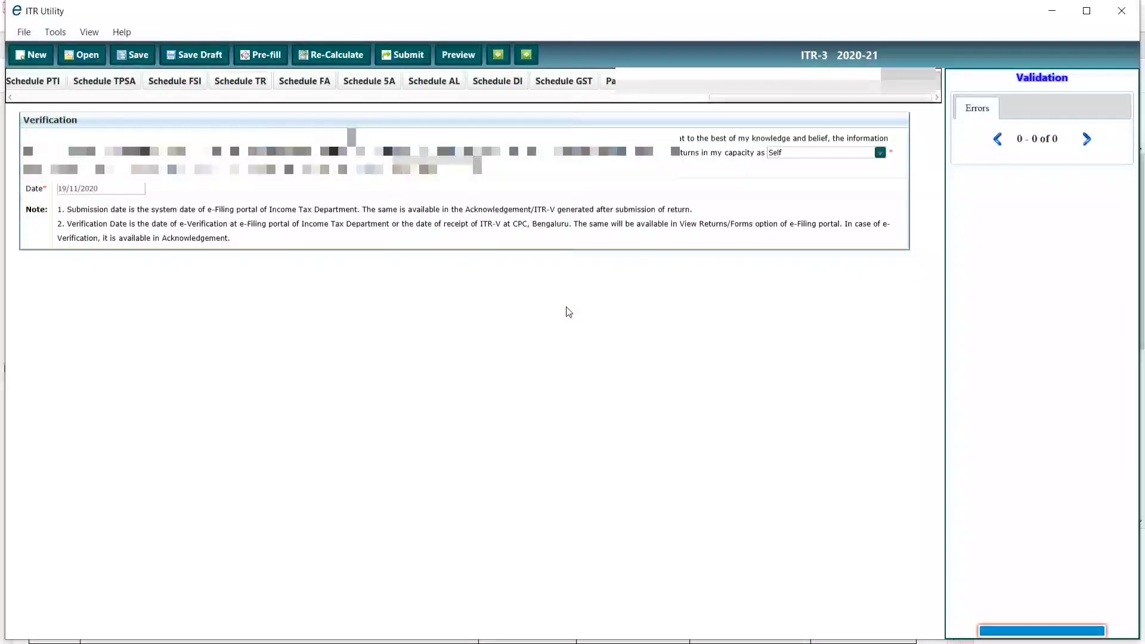
Start submitting the return and copy the e-Filing password from List.xlsx in Excel into the e-Filing Password field
click(404, 60)
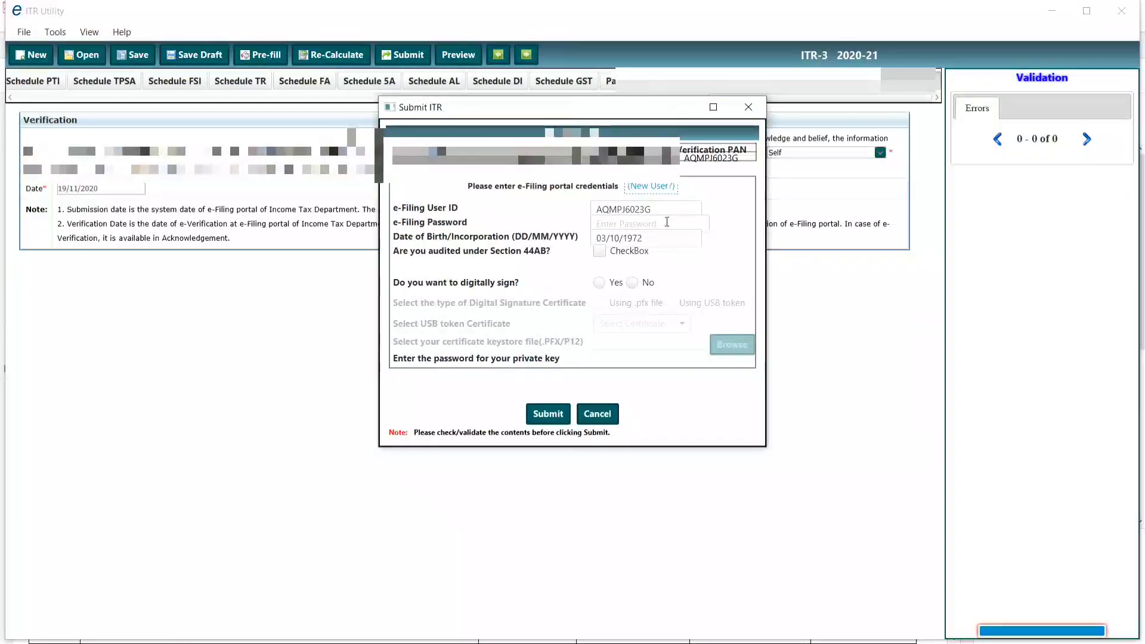
click(636, 222)
key(alt+Tab)
key(alt+Tab)
key(alt+Tab)
key(alt+Tab)
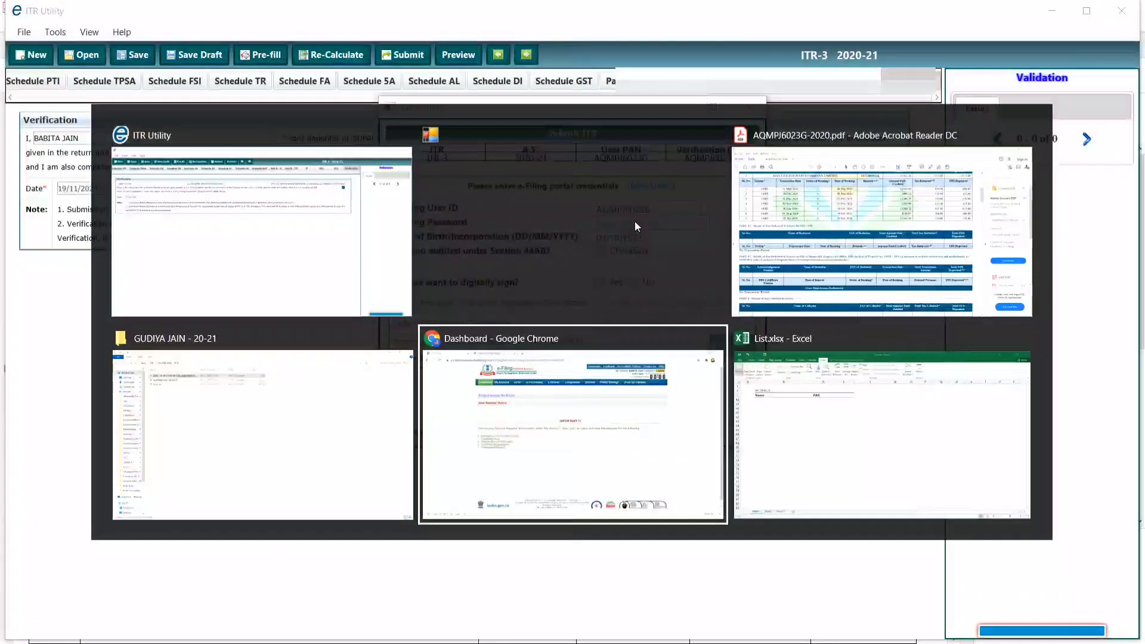
key(alt+Tab)
key(shift+Home)
key(ctrl+c)
key(Escape)
key(alt+Tab)
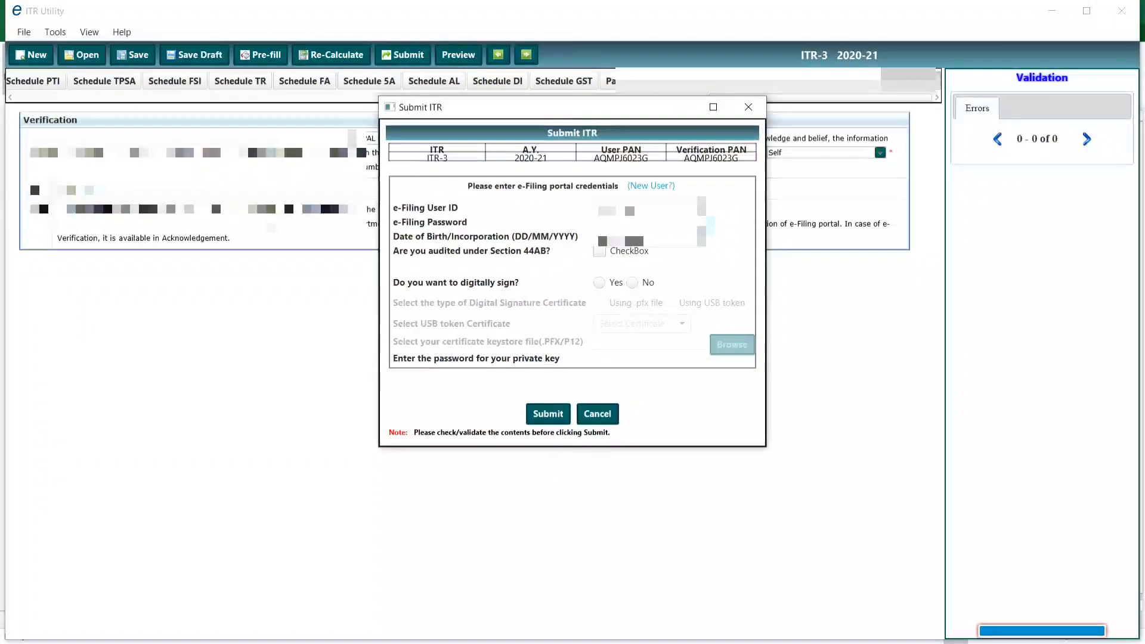
Answer No to digitally signing and submit the ITR-3 return
key(Tab)
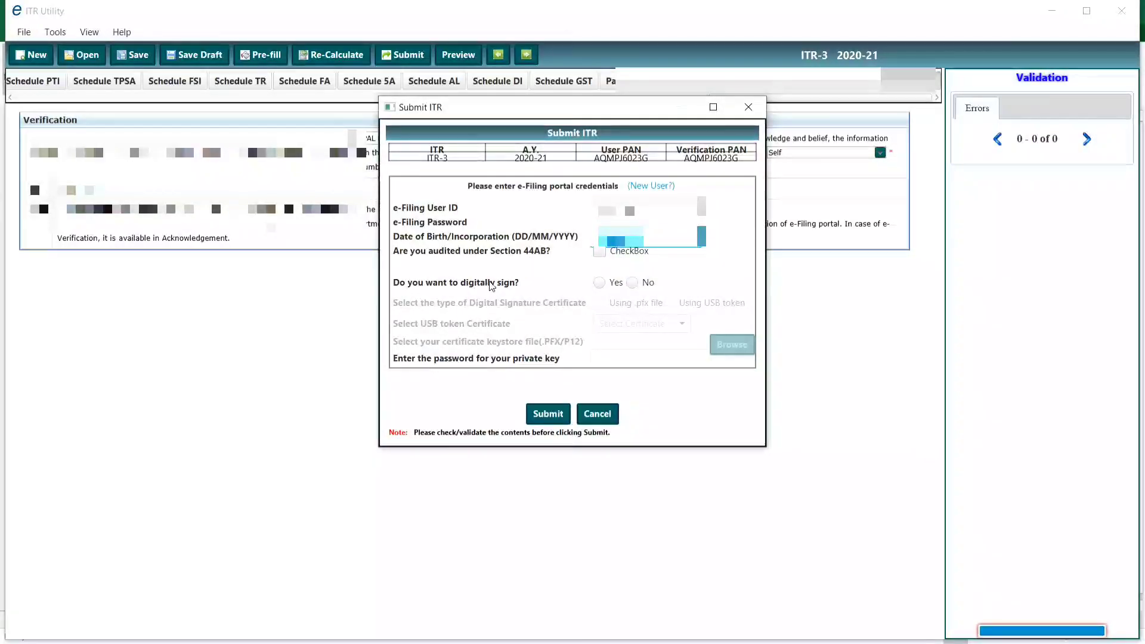
click(633, 282)
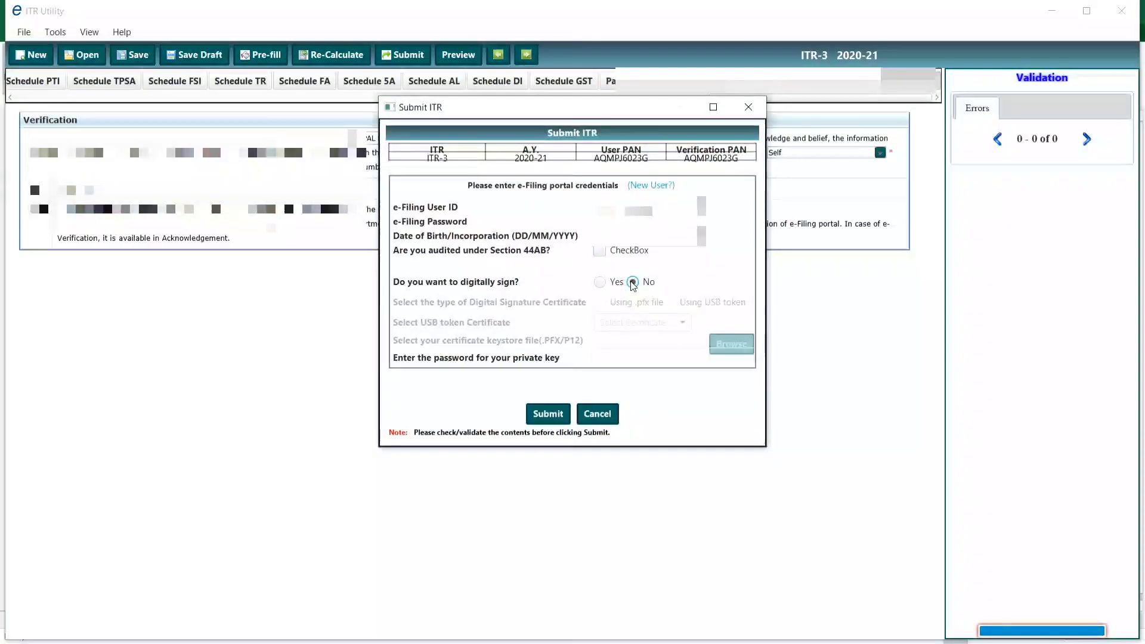
click(552, 415)
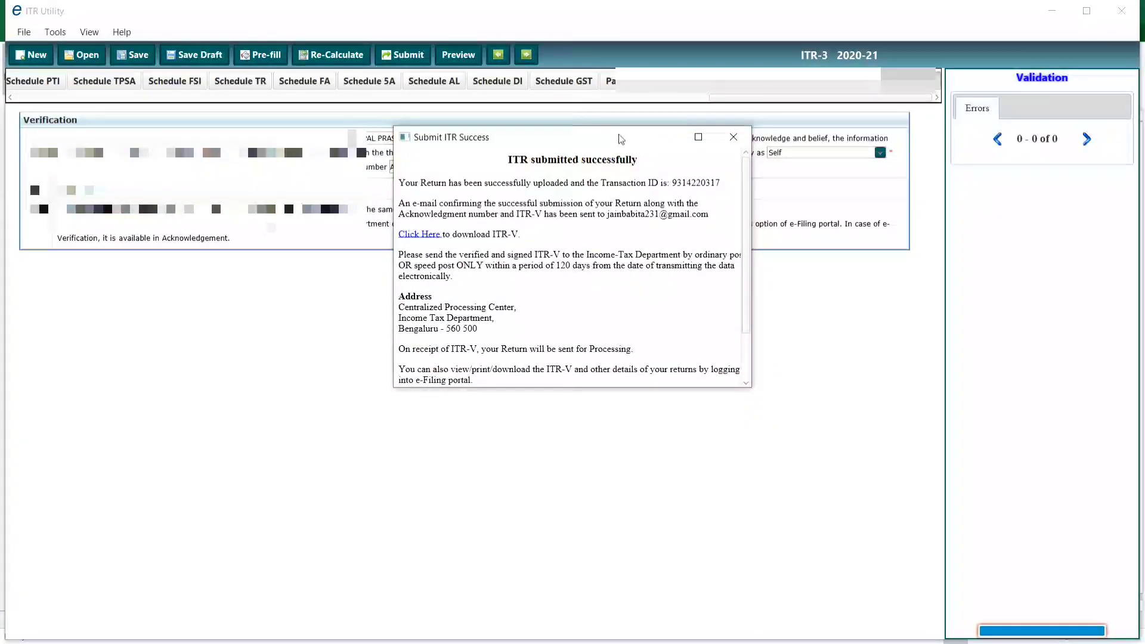
drag(527, 163, 630, 163)
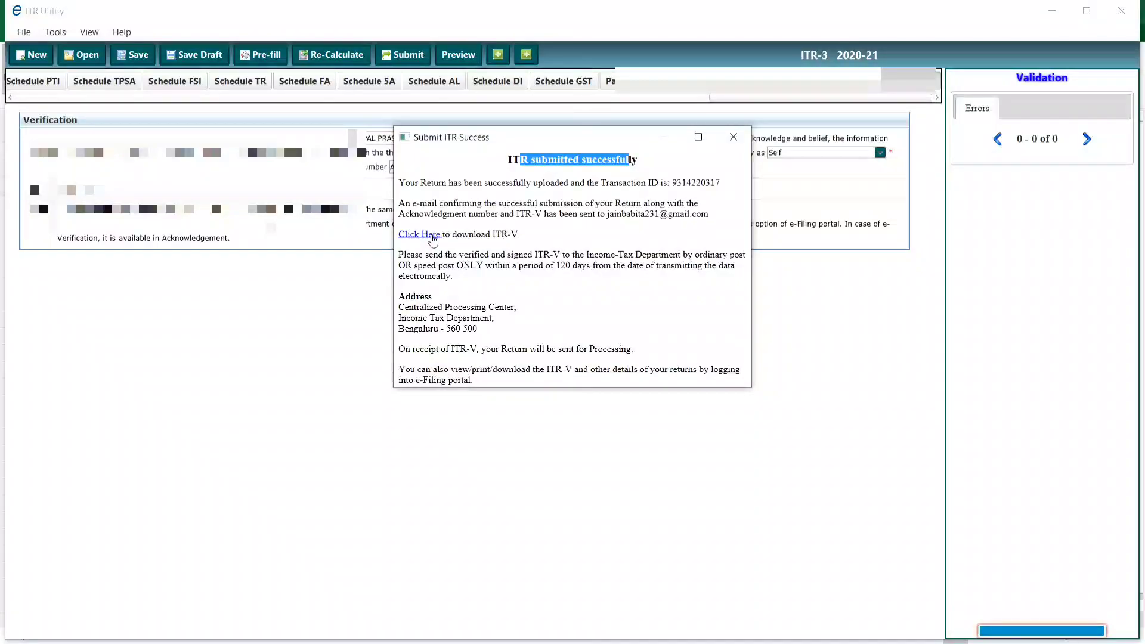
Download the ITR-V and save it as a PDF named ITRv in the return's folder
click(432, 236)
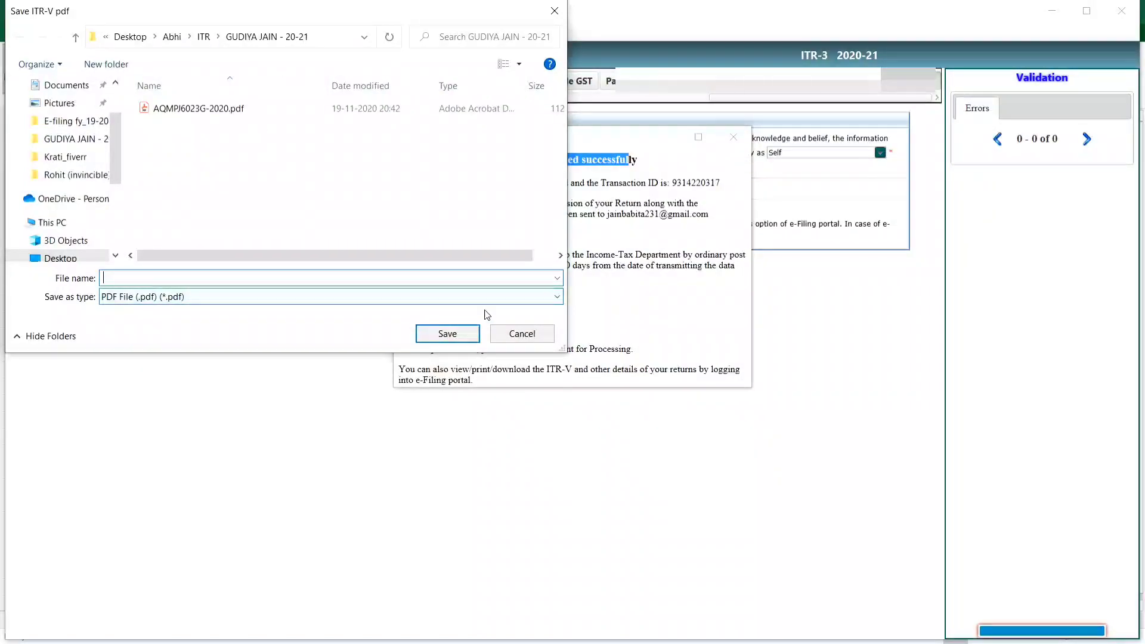
text(IT)
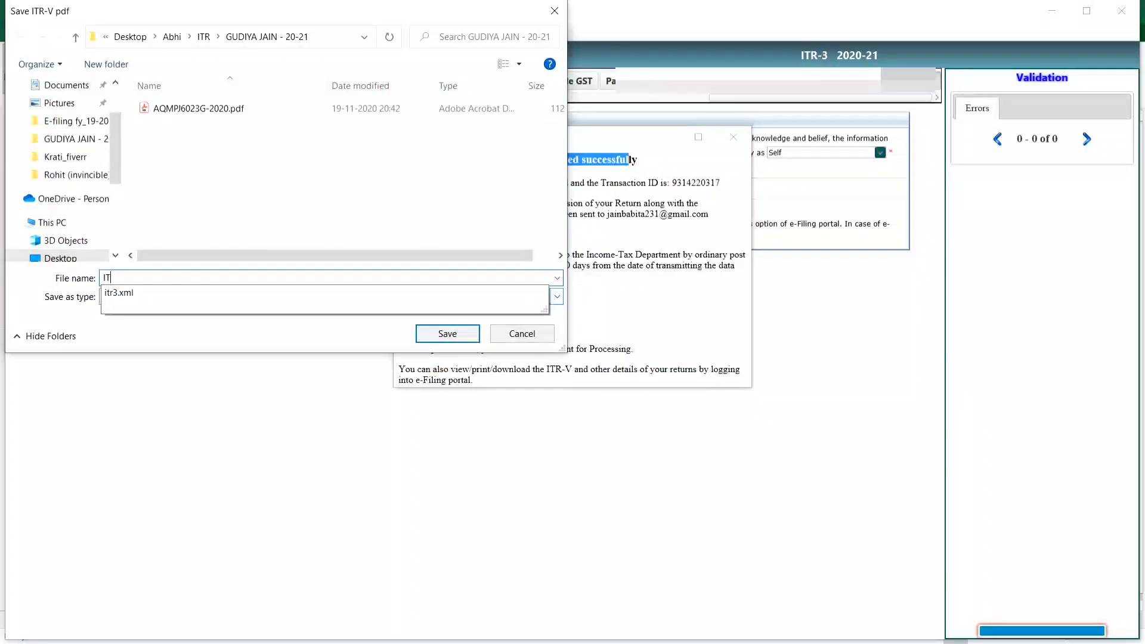
text(Rv)
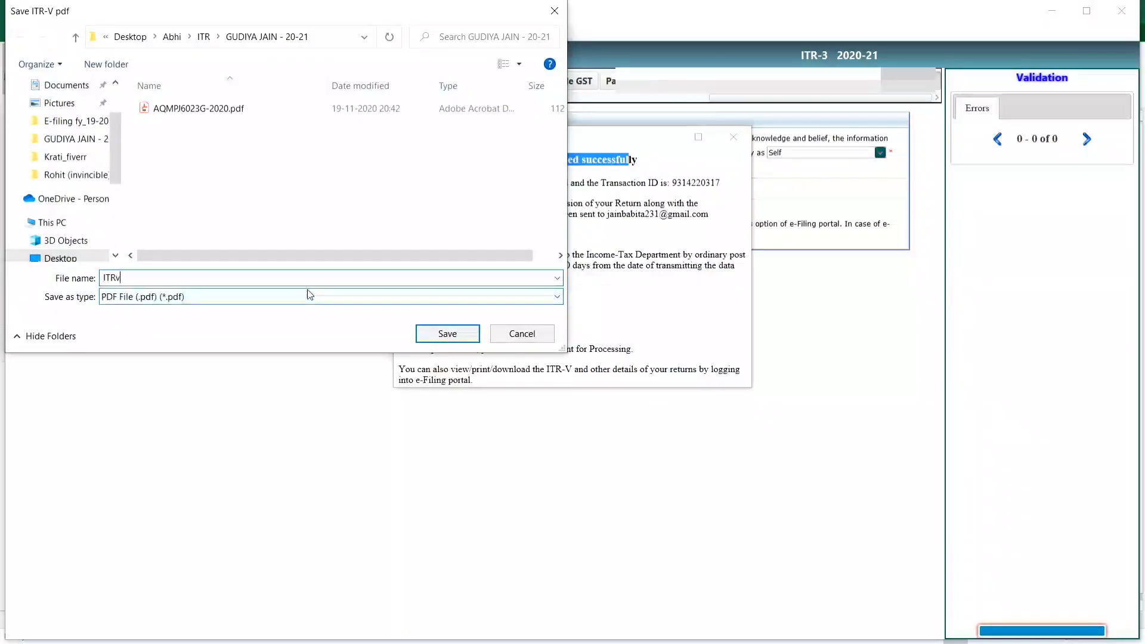
click(467, 335)
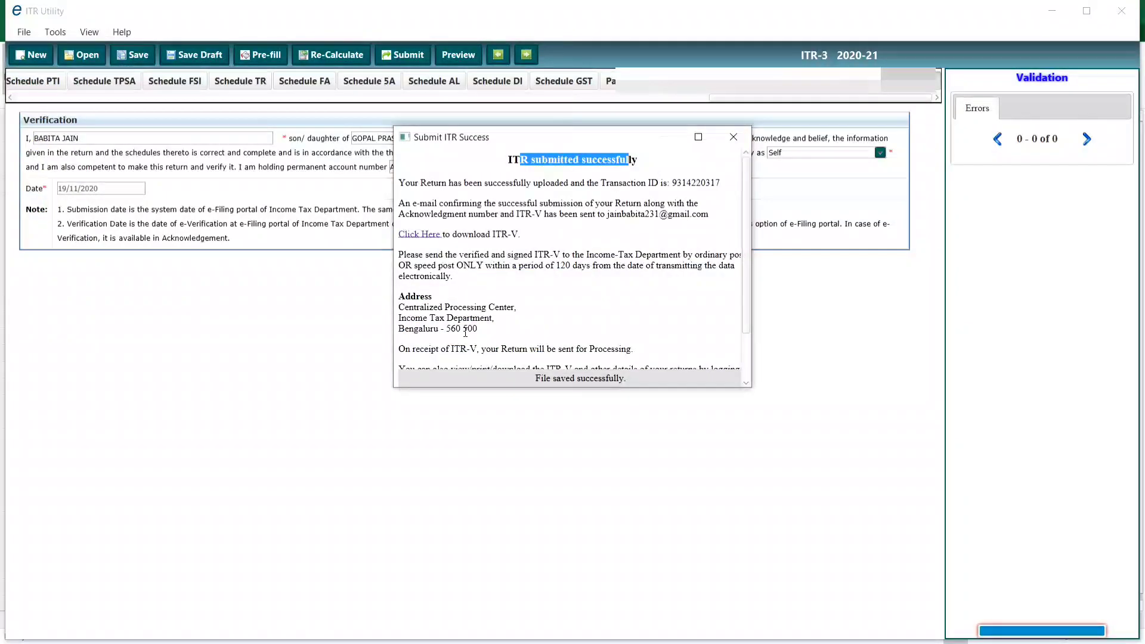
Switch to the return's folder in File Explorer and open ITRv.pdf
key(alt+Tab)
key(alt+Tab)
key(alt+Tab)
key(alt+Tab)
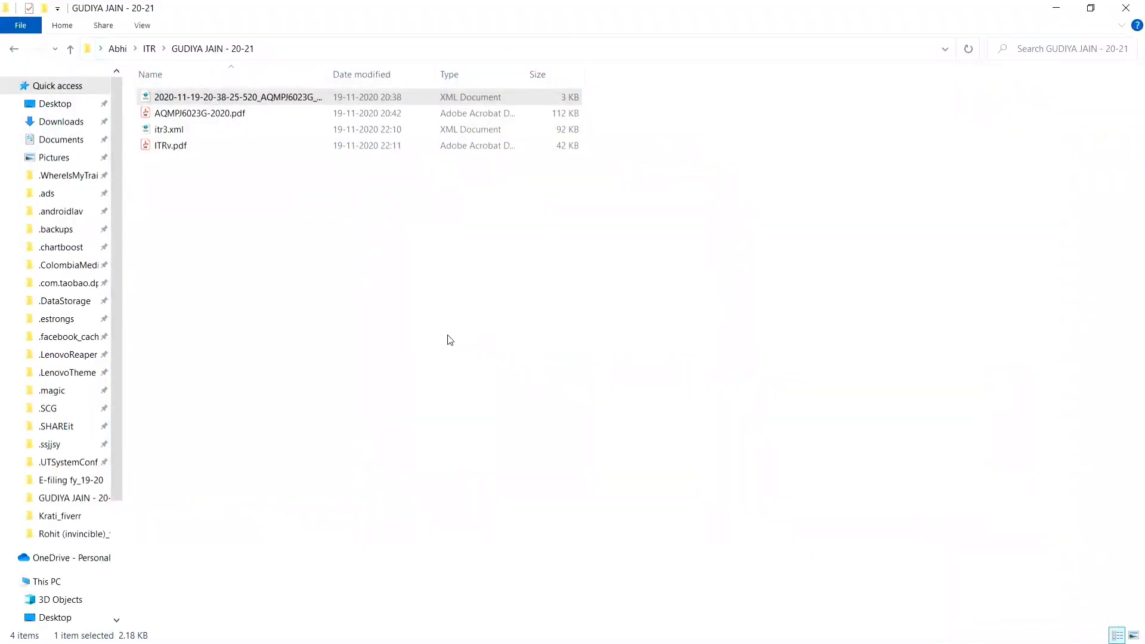
double_click(179, 146)
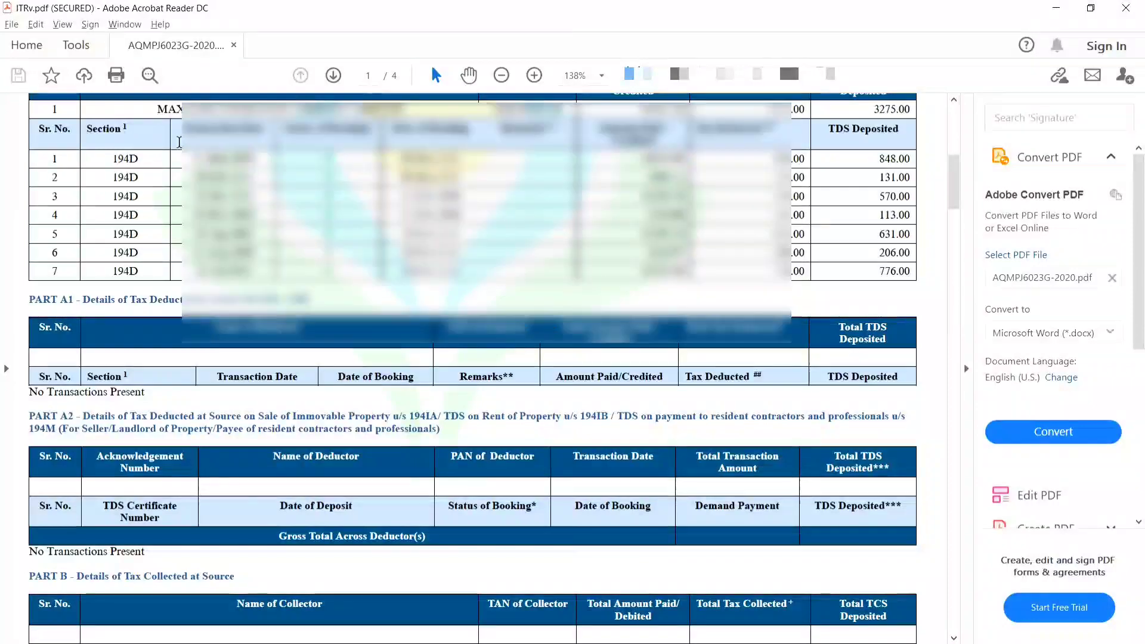
Read the ITR-V form from the verification declaration and submission date down to the posting and e-verification instructions
scroll(179, 142, down, 5)
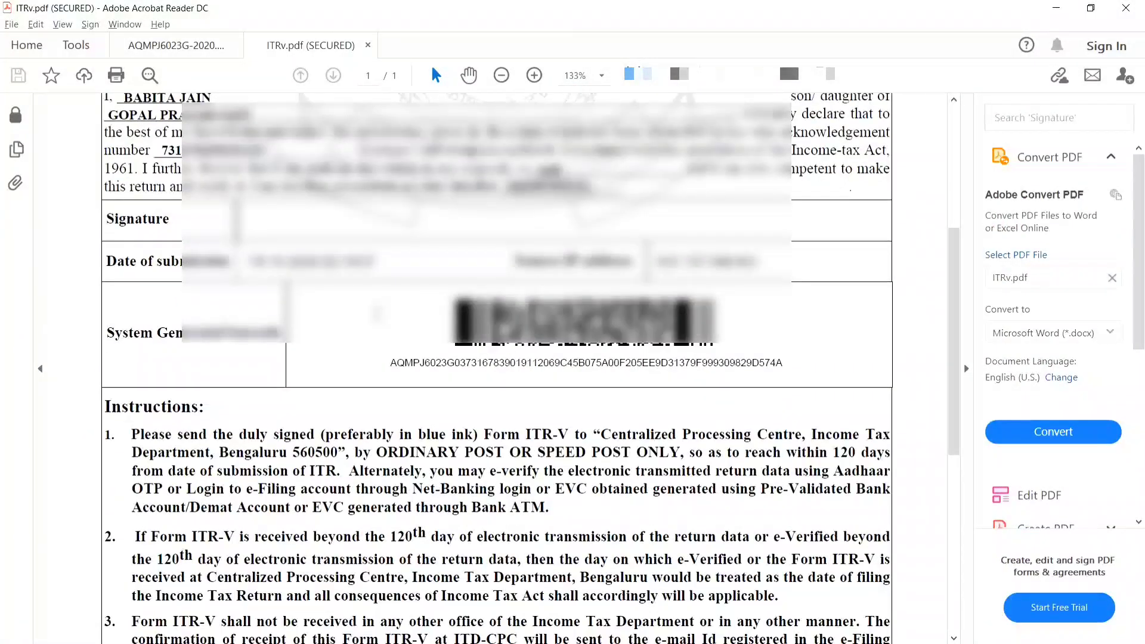
scroll(497, 358, down, 5)
scroll(497, 358, up, 10)
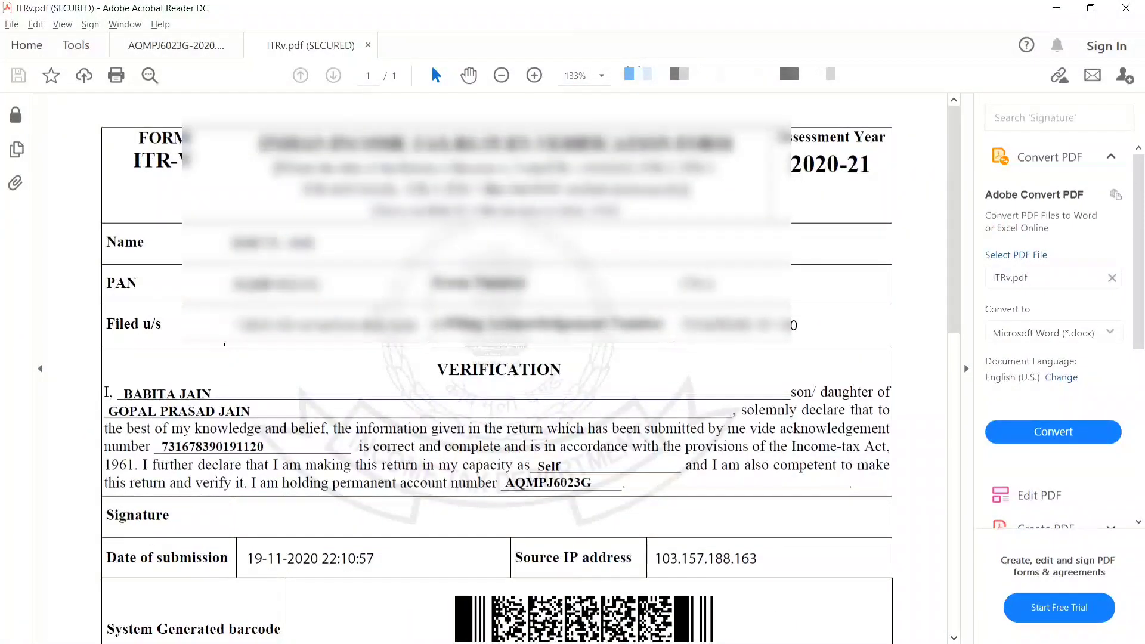
scroll(497, 358, down, 5)
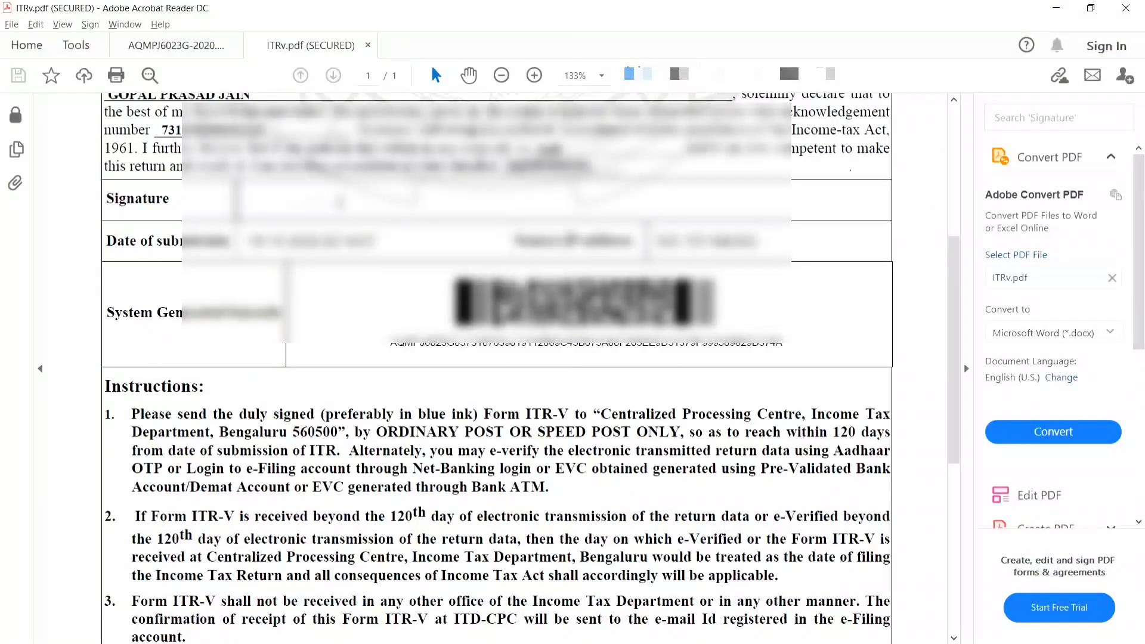
scroll(497, 358, down, 4)
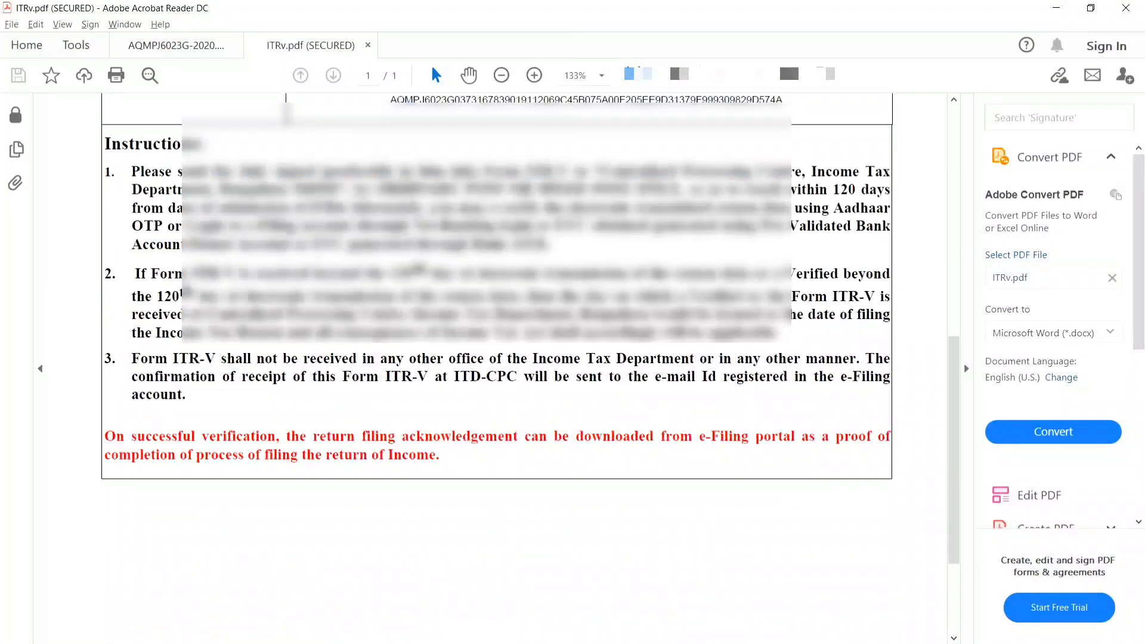
scroll(497, 358, down, 4)
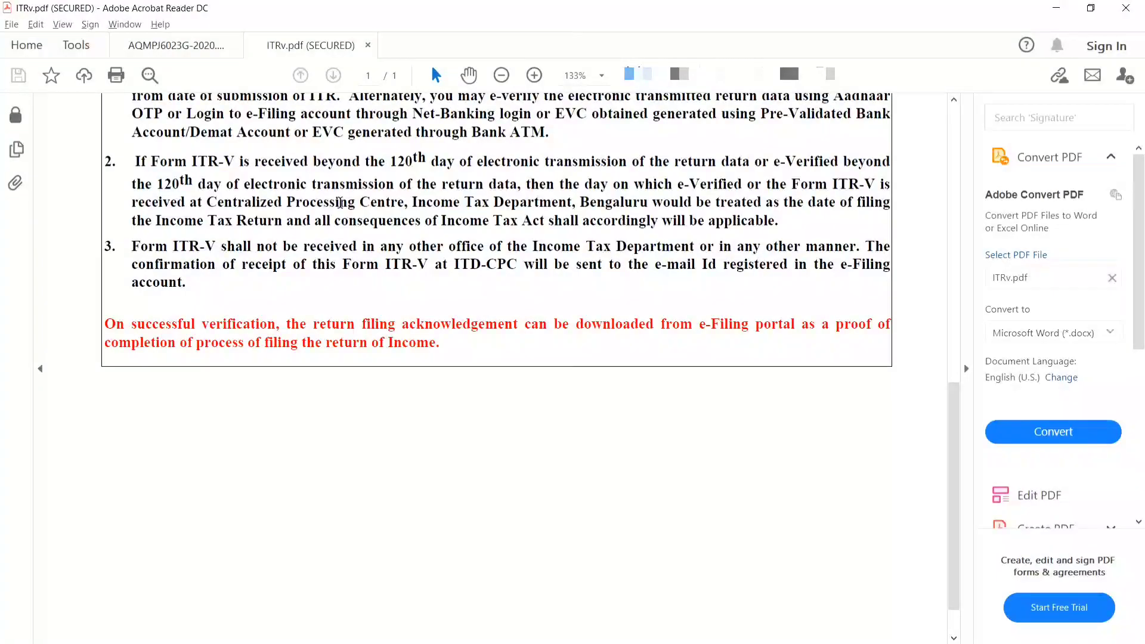
scroll(340, 203, up, 4)
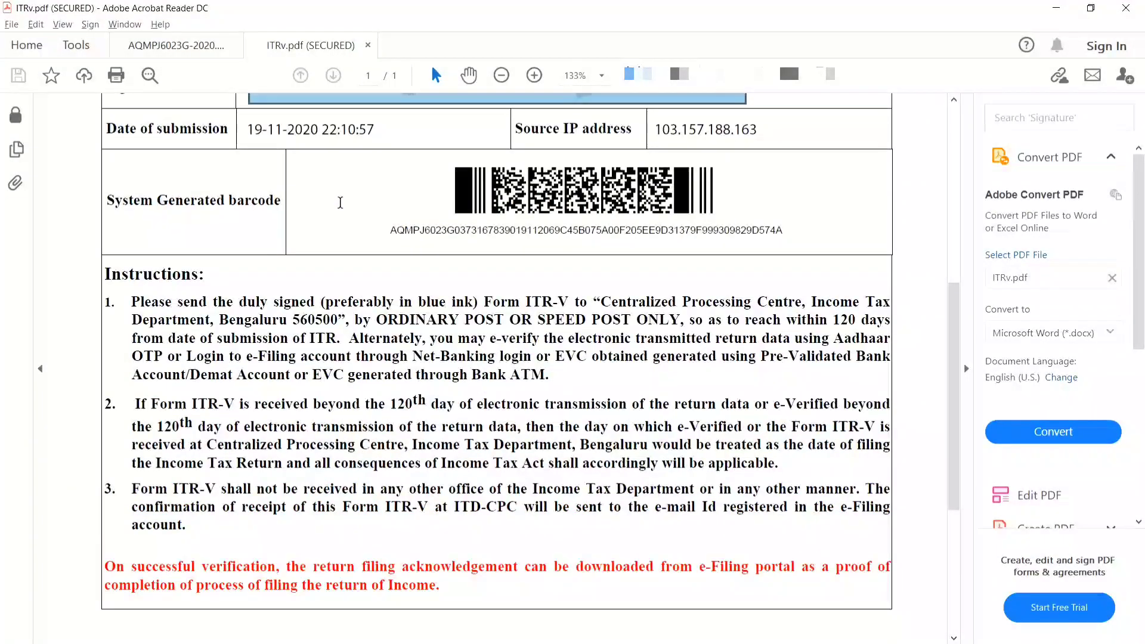
scroll(341, 203, up, 1)
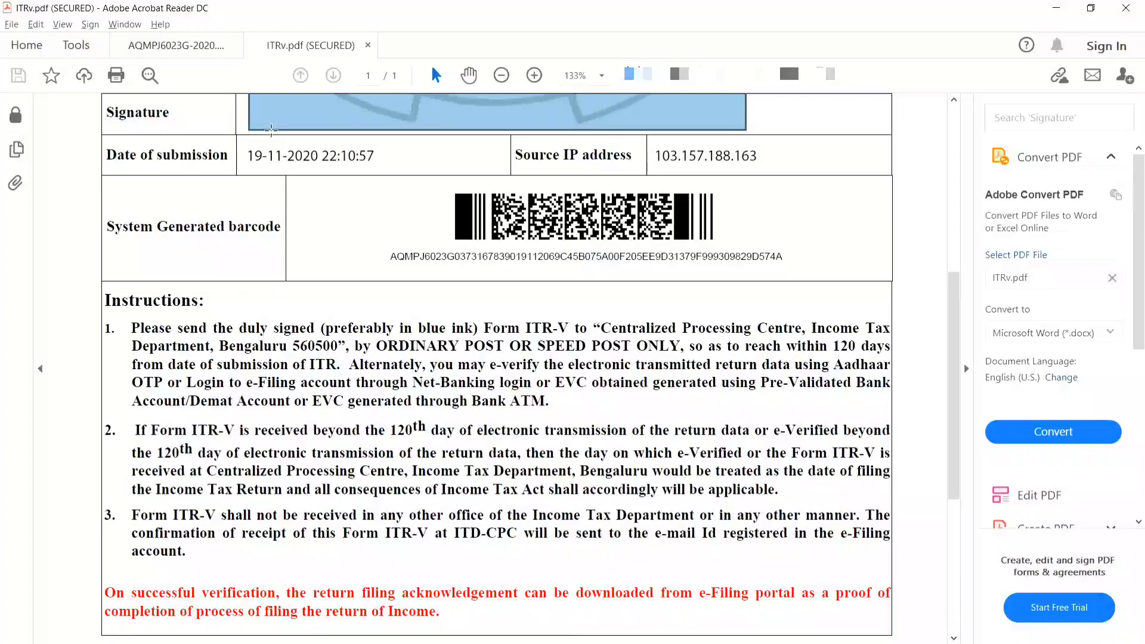
Switch to the e-Filing portal in Chrome, open e-Verify for the submitted return and choose Option3, Aadhaar OTP
key(alt+Tab)
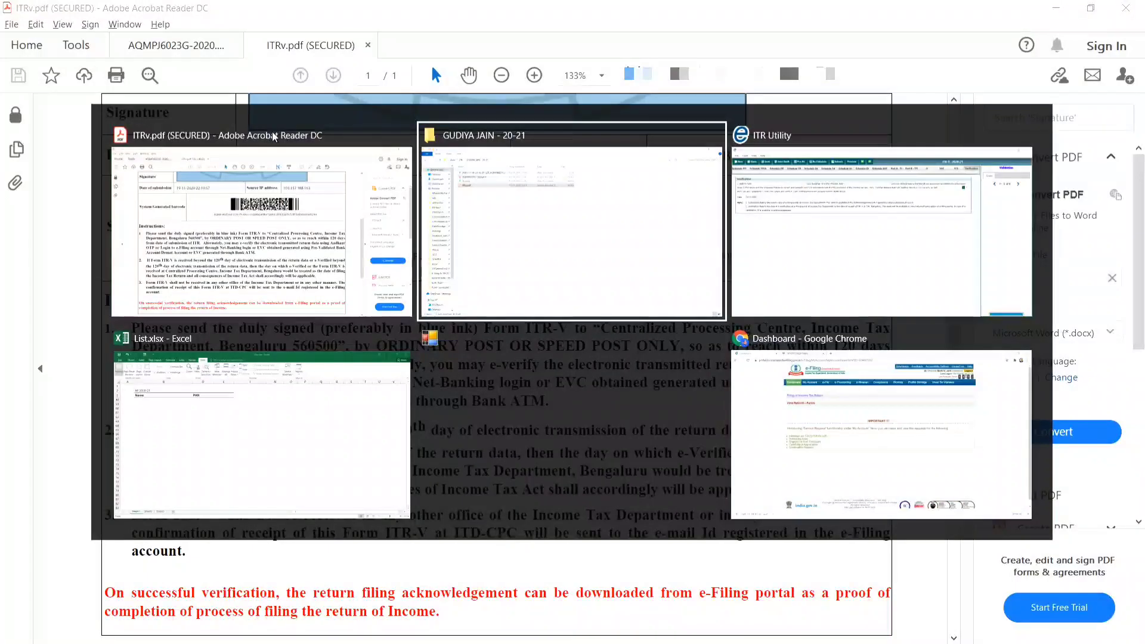
key(alt+Tab)
key(alt+Tab)
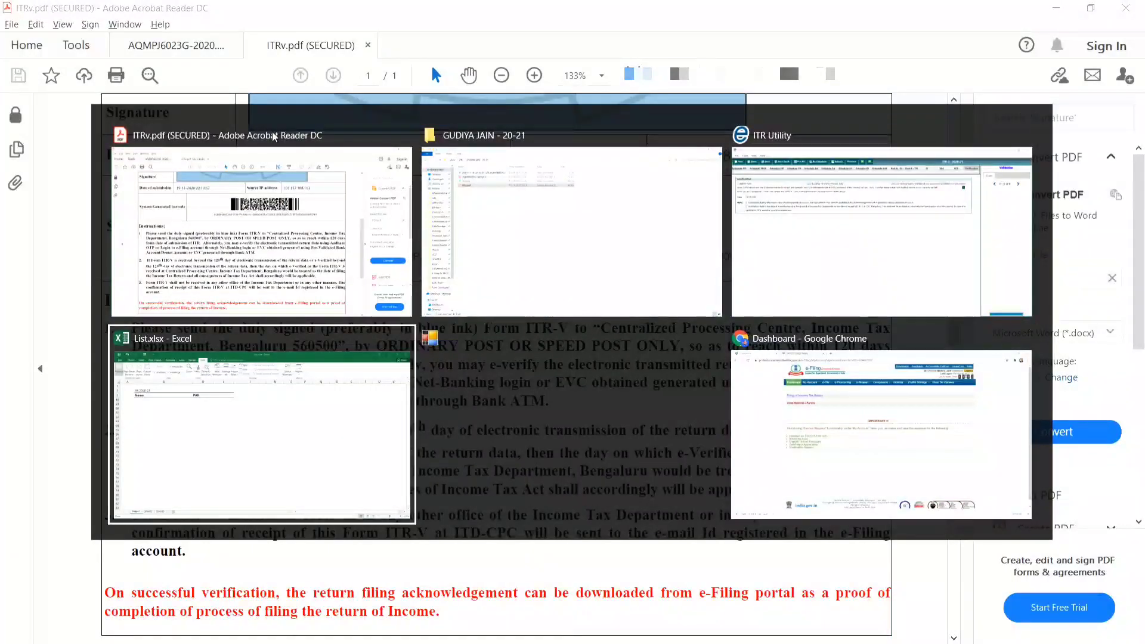
key(alt+Tab)
key(alt+Tab)
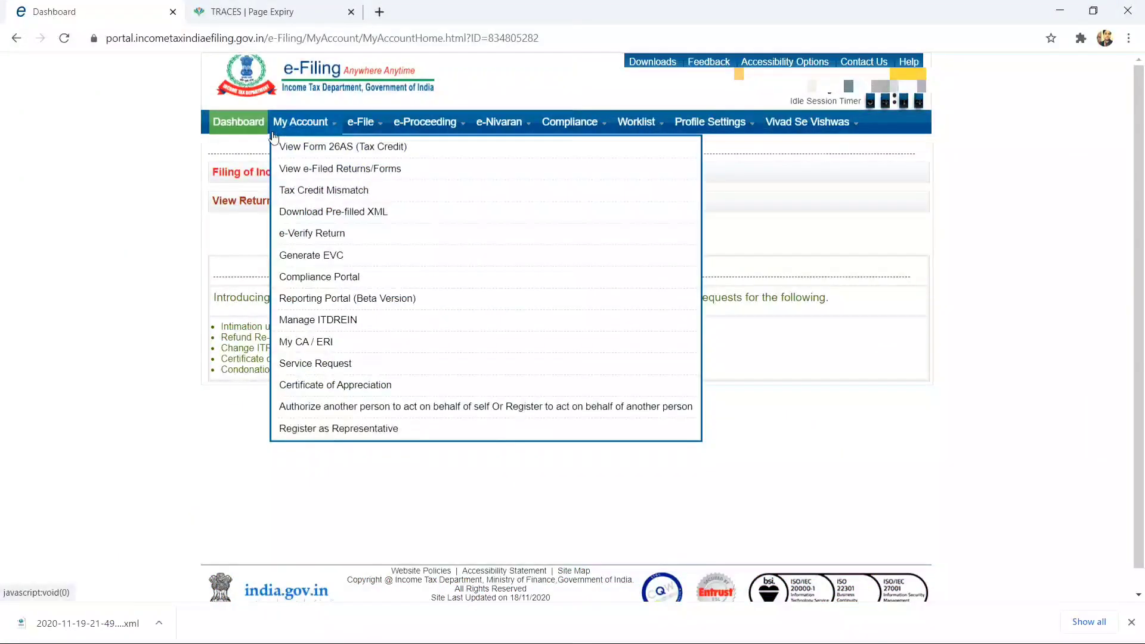
mouse_move(282, 121)
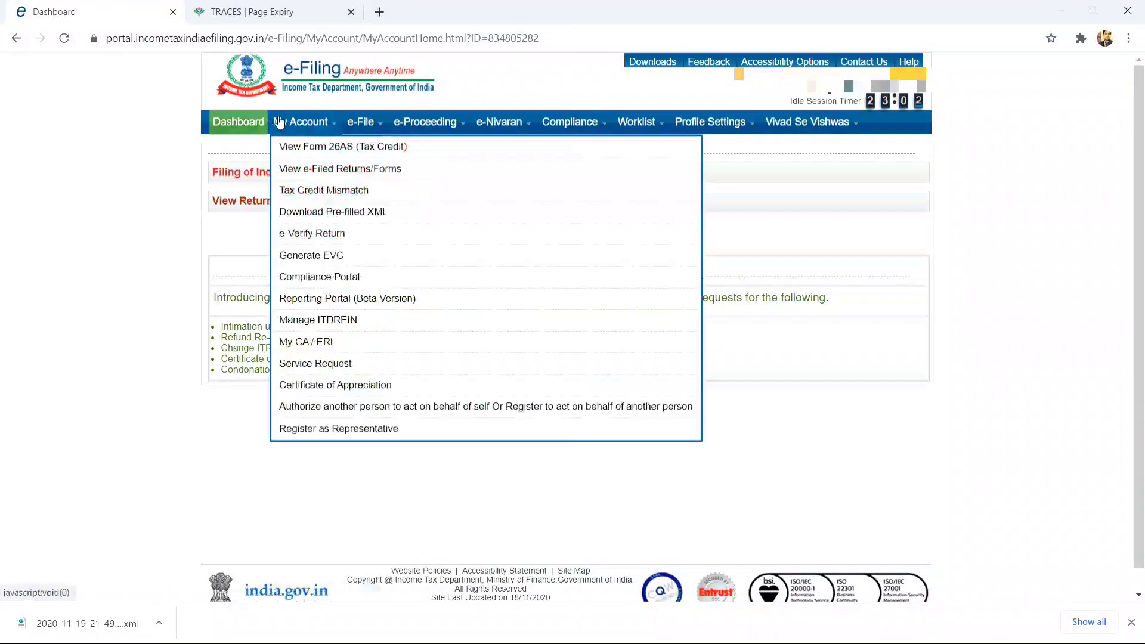
click(305, 237)
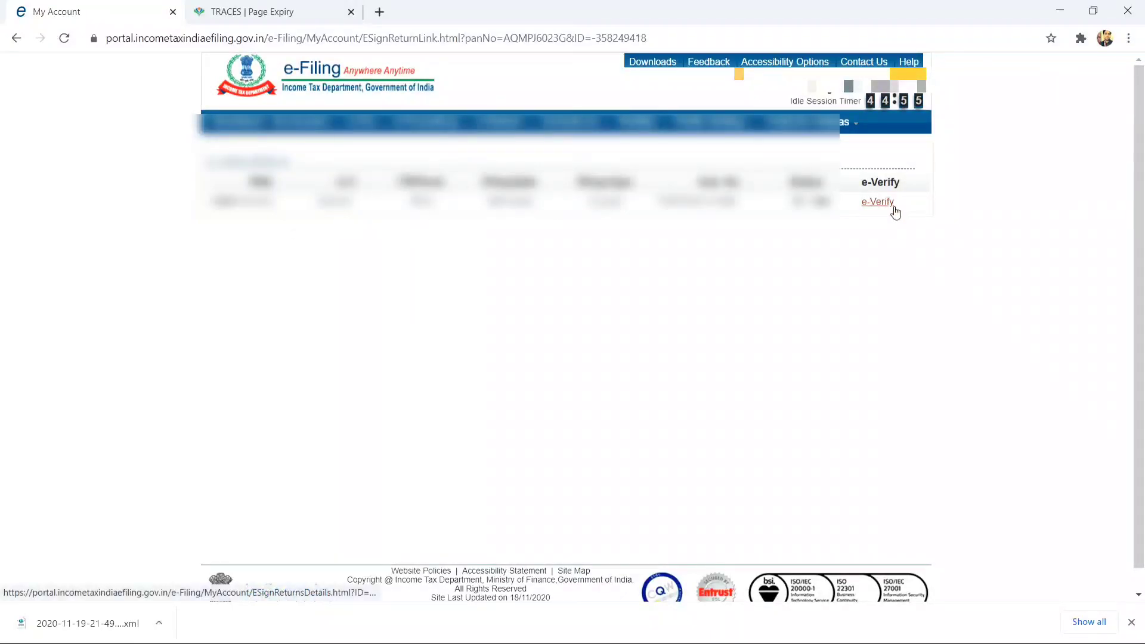
click(890, 204)
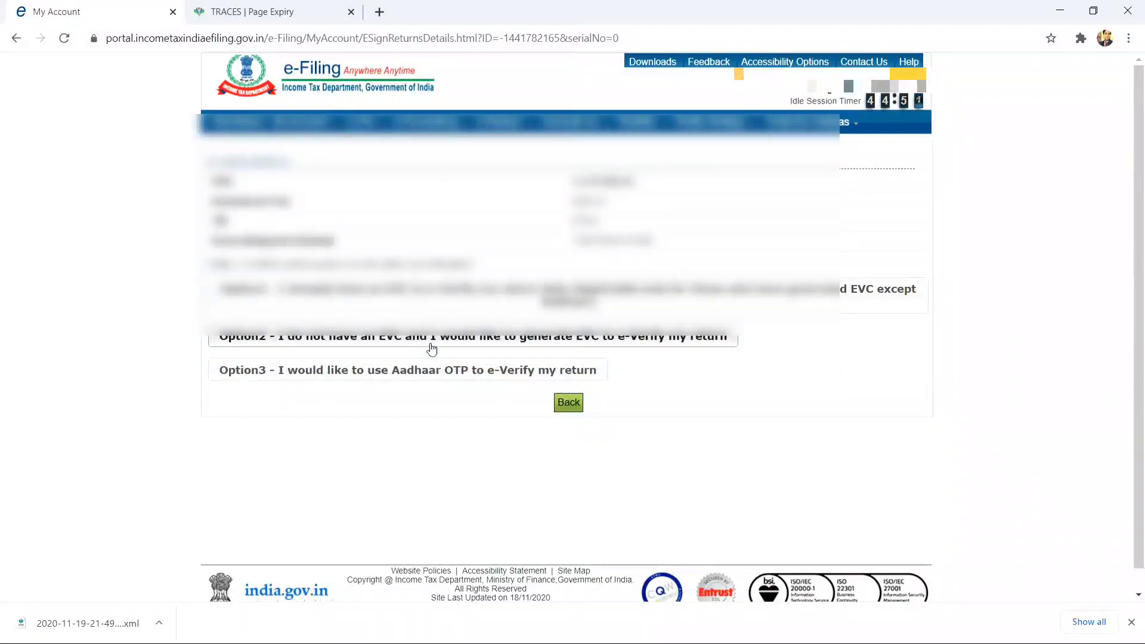
click(421, 369)
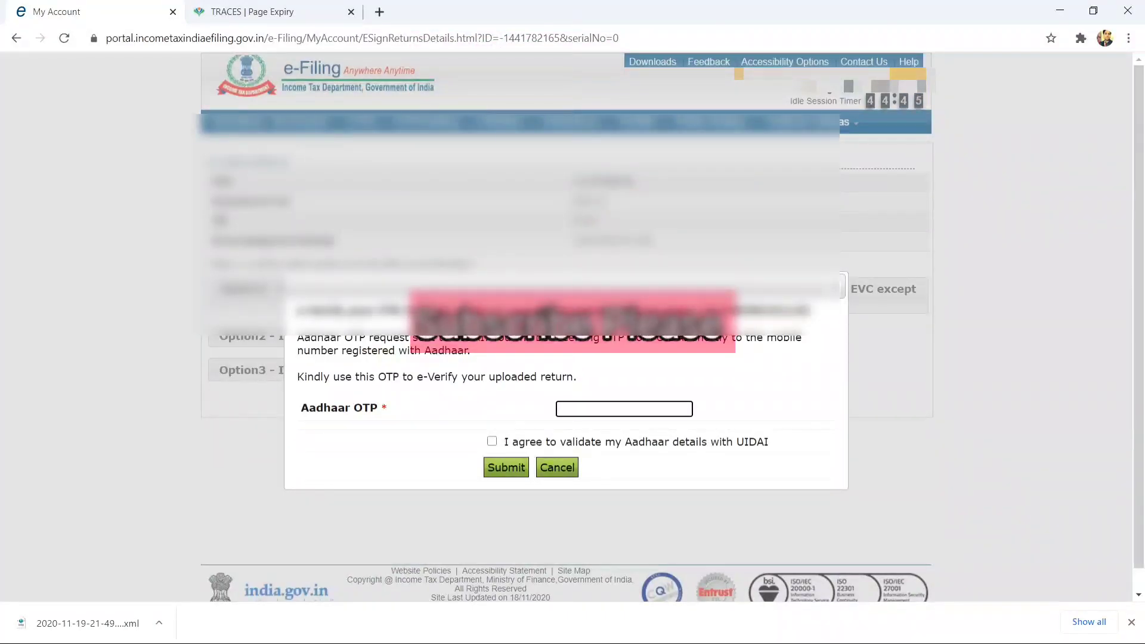
Switch to ITRv.pdf in Acrobat Reader and review the verification section, barcode and instructions
key(alt+Tab)
scroll(495, 358, up, 4)
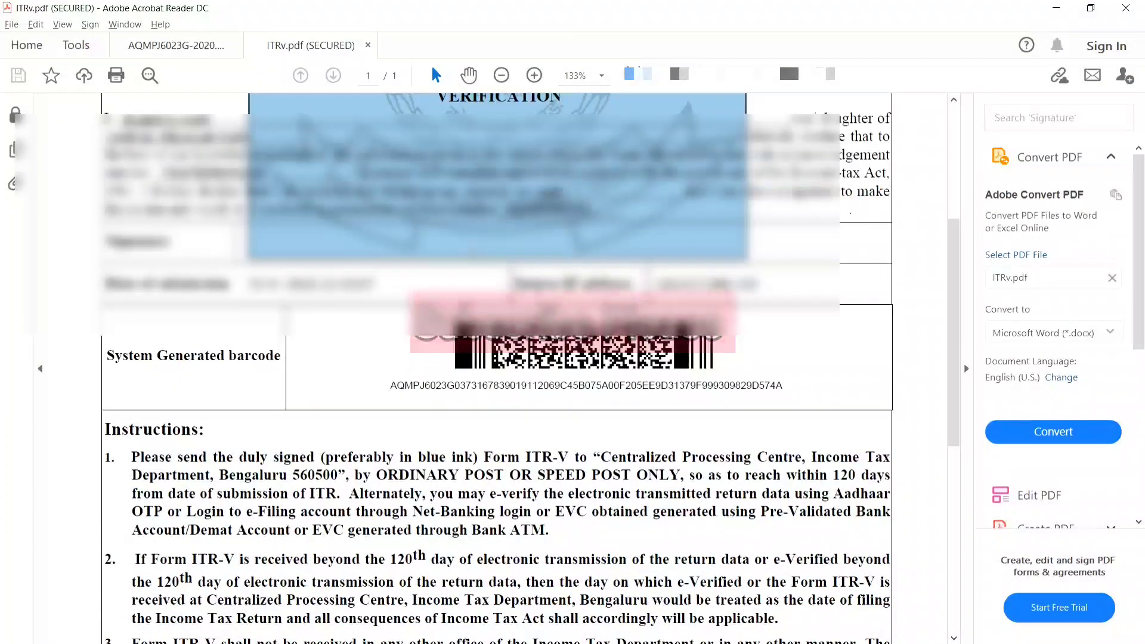
scroll(714, 357, up, 4)
scroll(714, 357, down, 8)
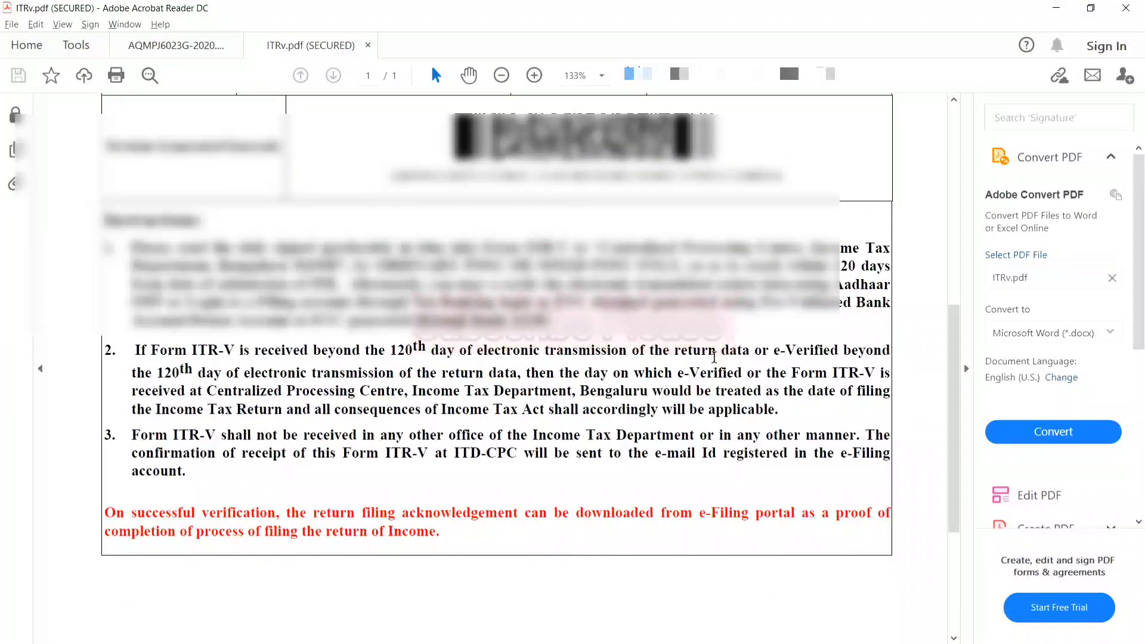
scroll(714, 357, down, 4)
scroll(714, 356, up, 7)
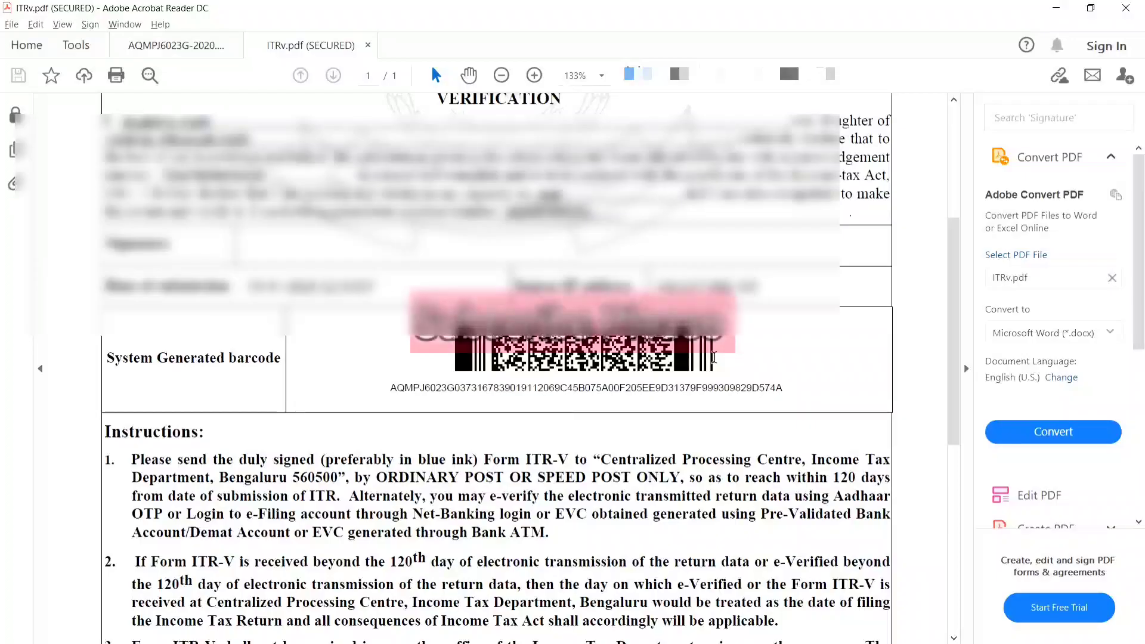
key(alt+Tab)
key(alt+Tab)
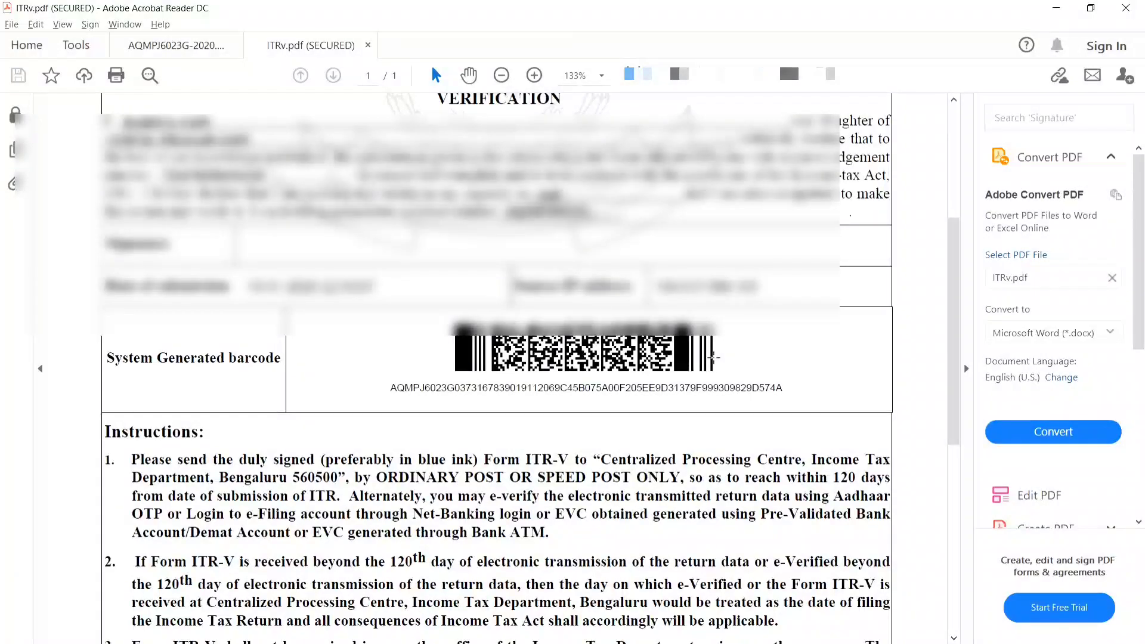
Switch to the e-Filing portal in Chrome and close the Aadhaar OTP dialog without entering an OTP
key(alt+Tab)
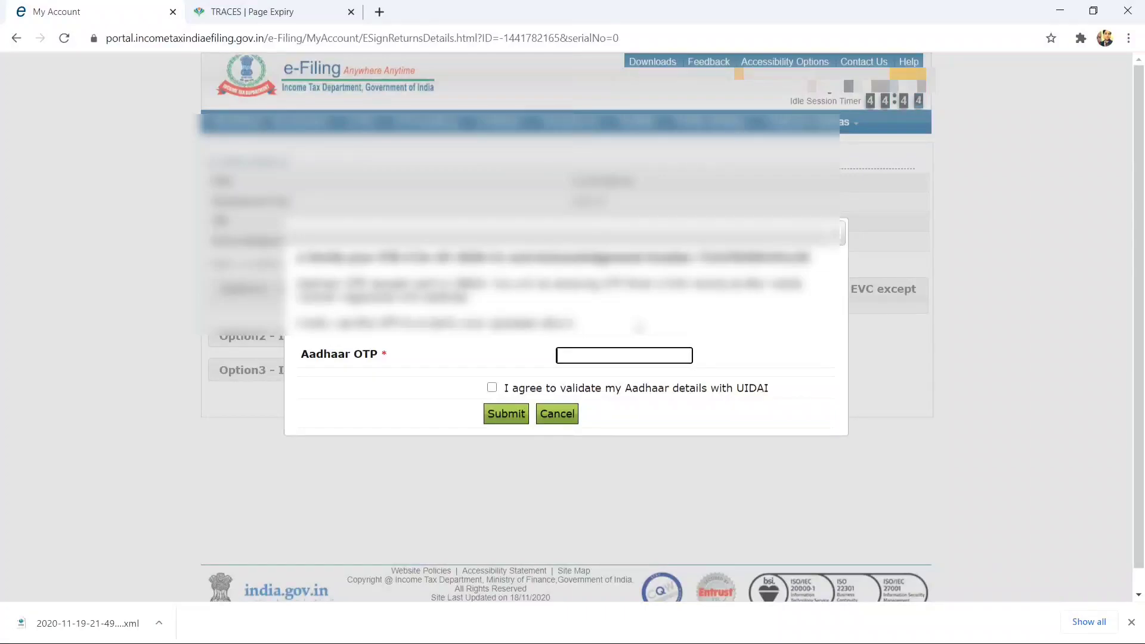
click(839, 234)
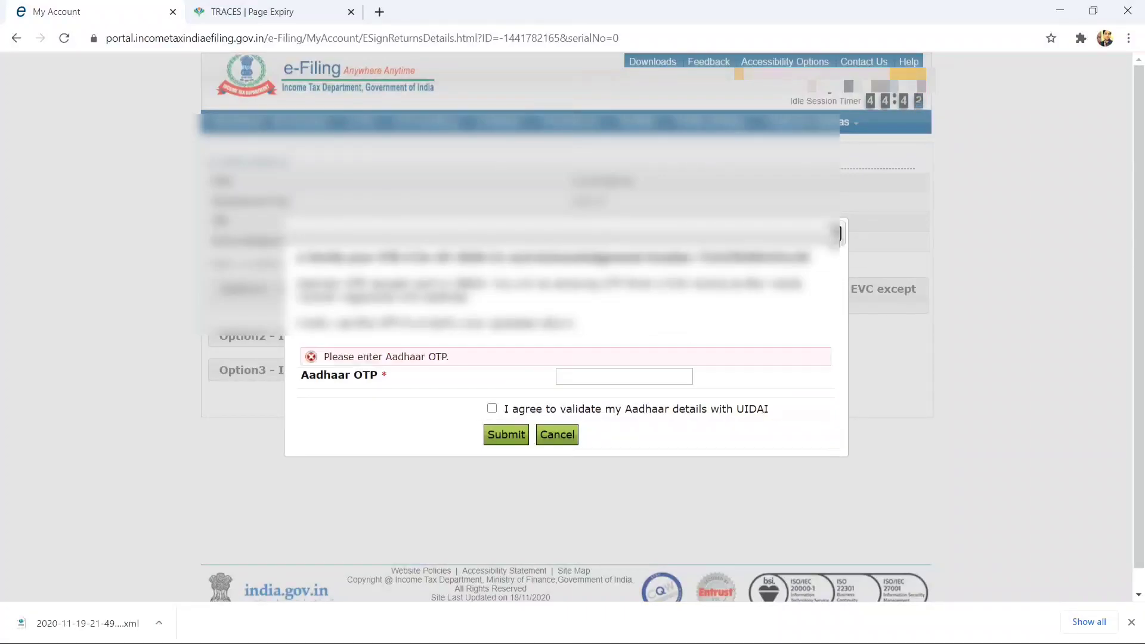
click(839, 290)
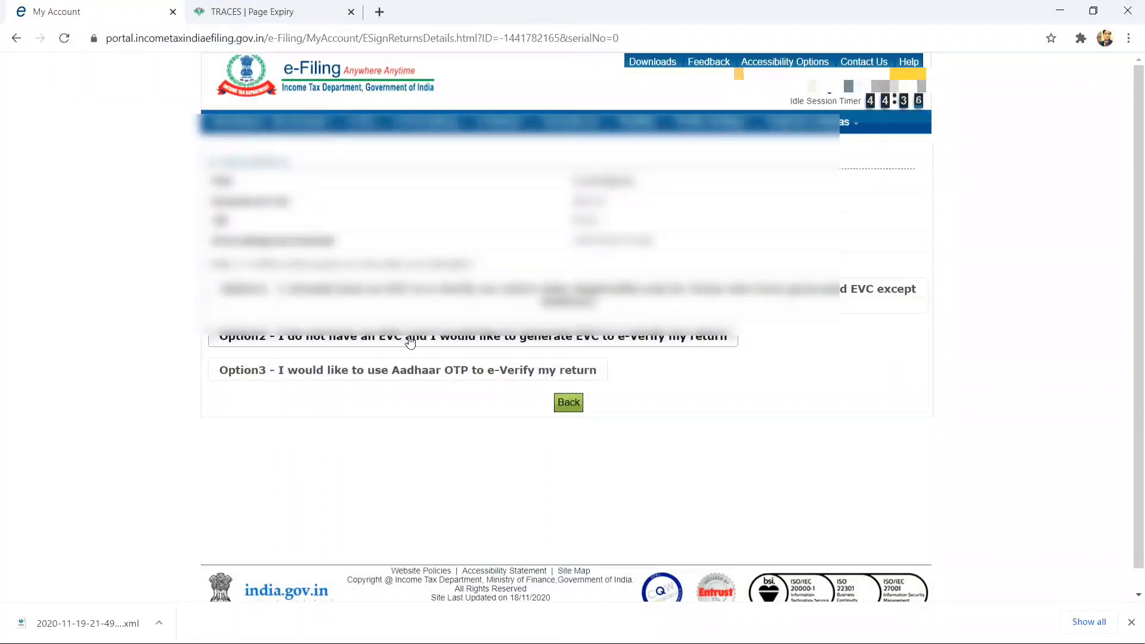
Switch to ITRv.pdf and read instruction 1 on where to send the signed form, the ink colour, the permitted post types and the deadline
key(alt+Tab)
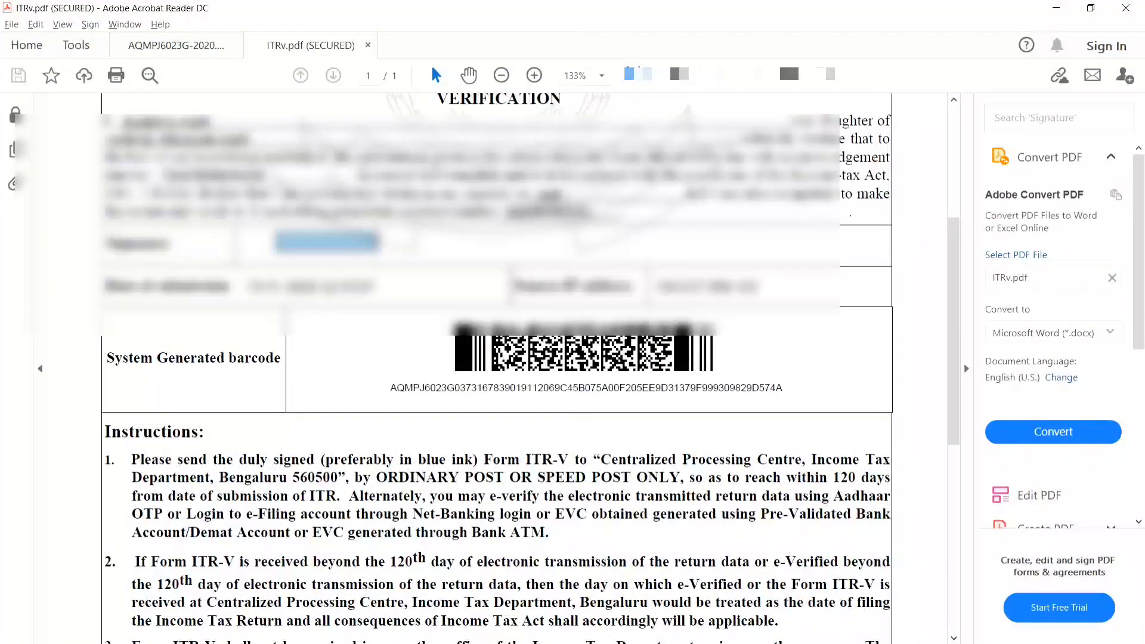
scroll(497, 358, up, 1)
scroll(497, 358, down, 4)
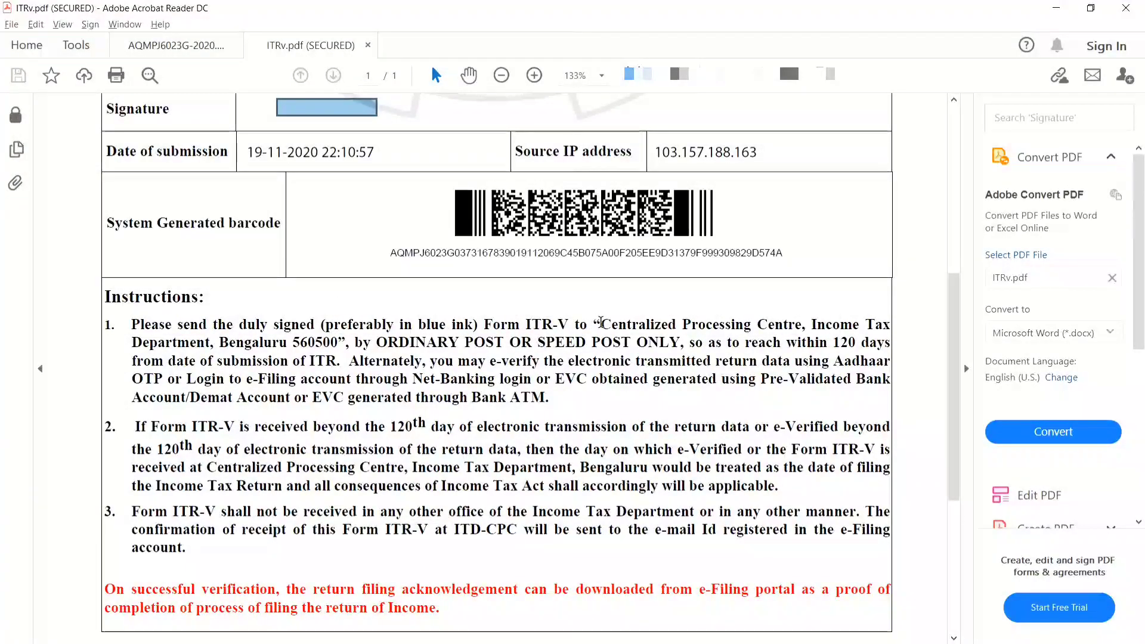
mouse_move(594, 324)
mouse_down()
mouse_move(460, 343)
mouse_move(350, 341)
mouse_up()
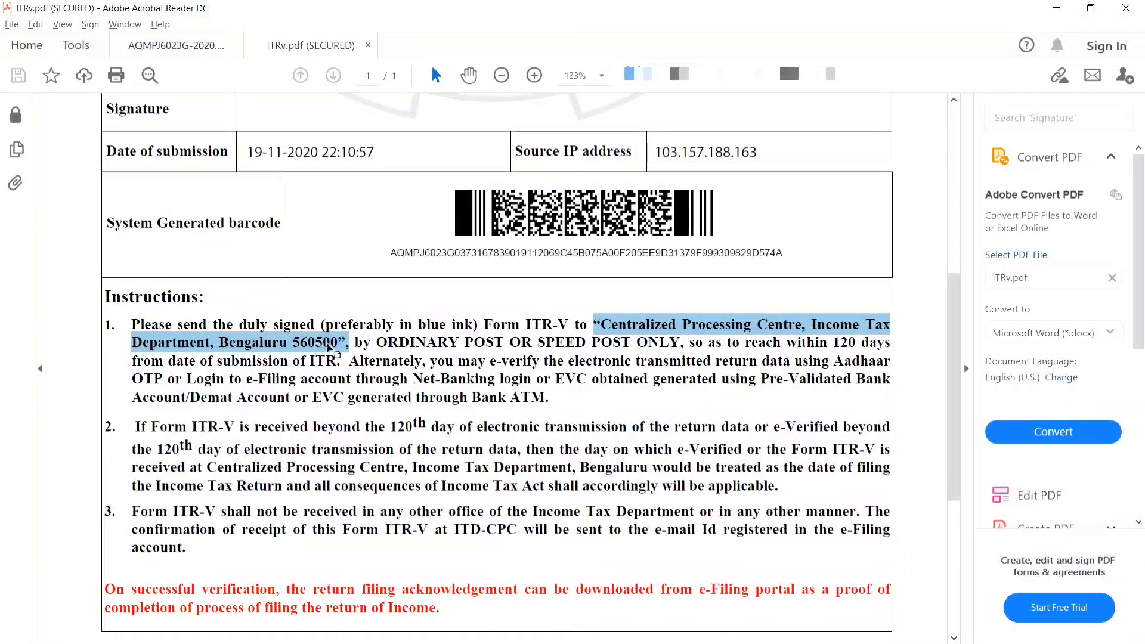
drag(410, 339, 208, 324)
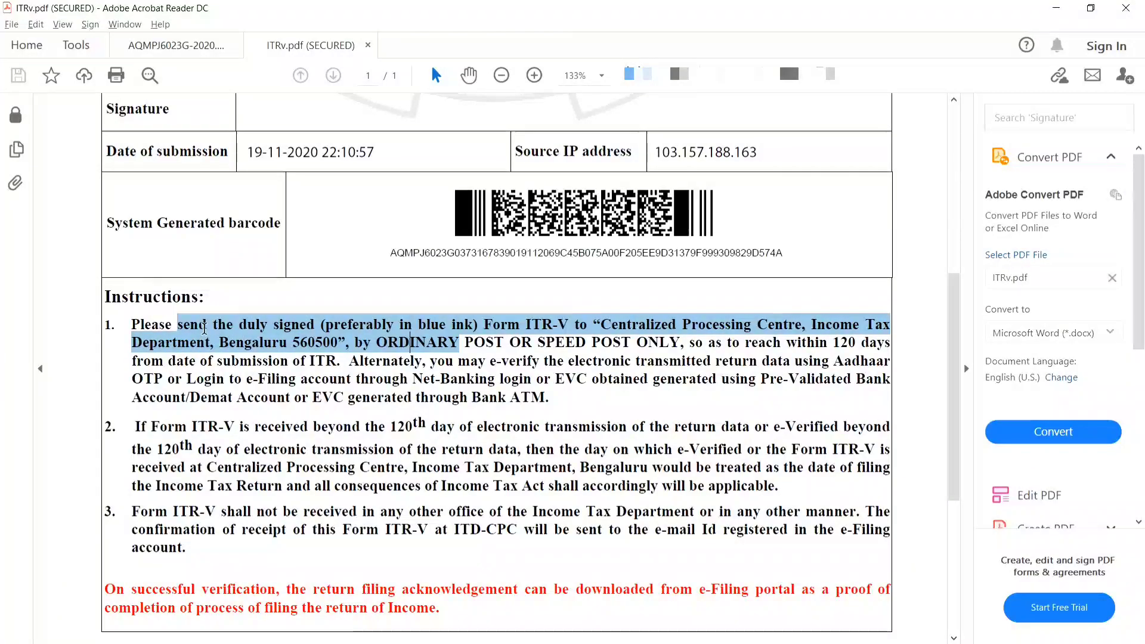
click(209, 323)
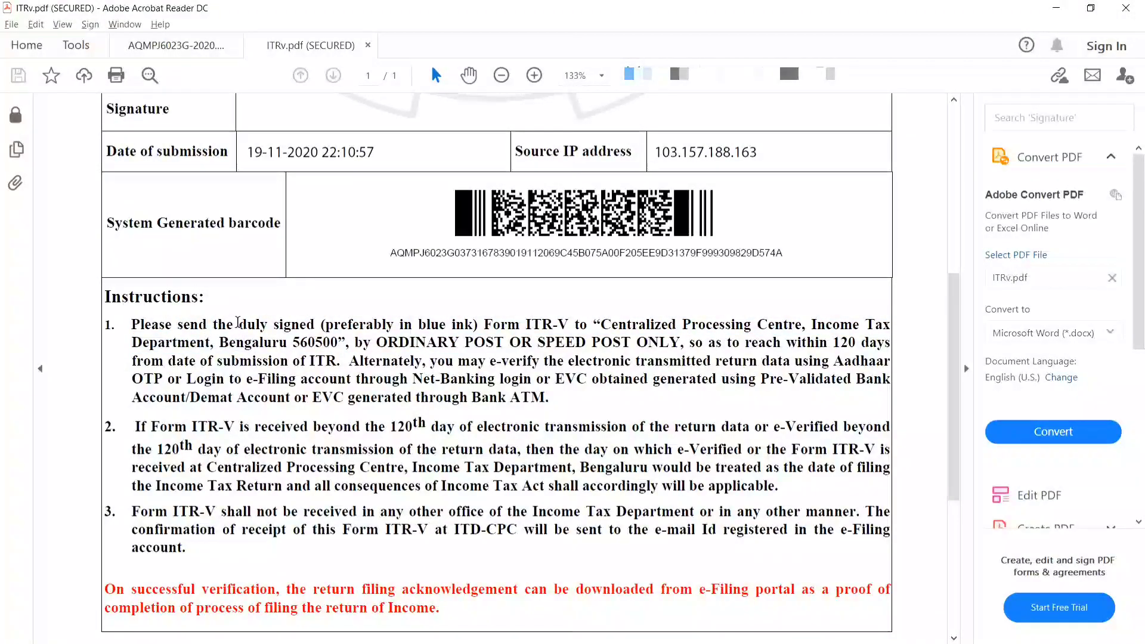
drag(239, 324, 474, 325)
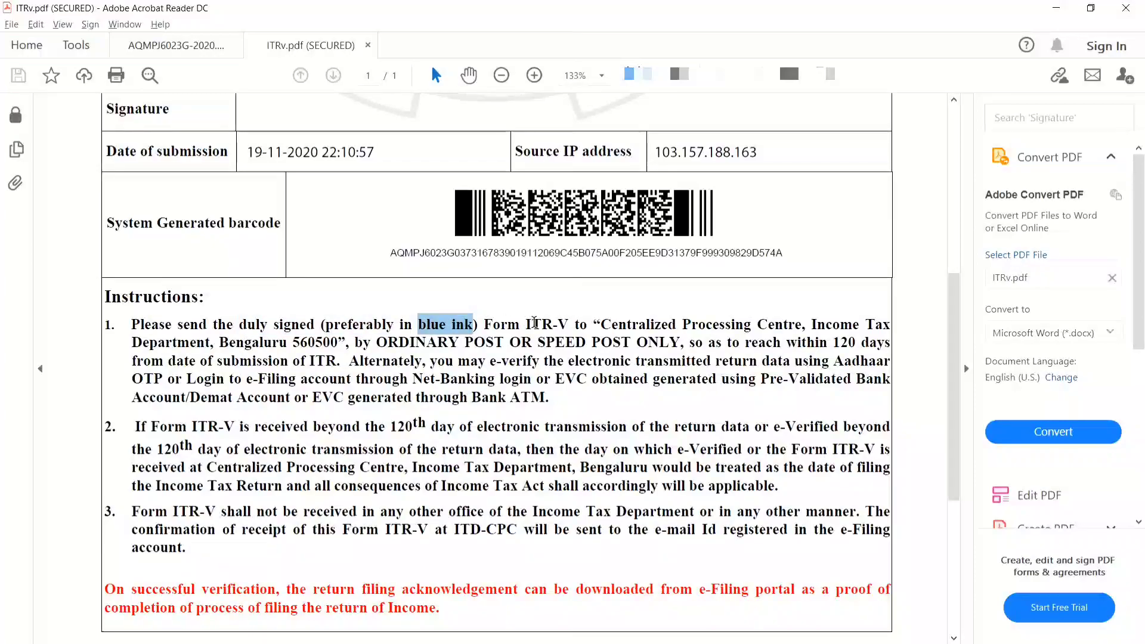
double_click(534, 324)
drag(379, 343, 644, 335)
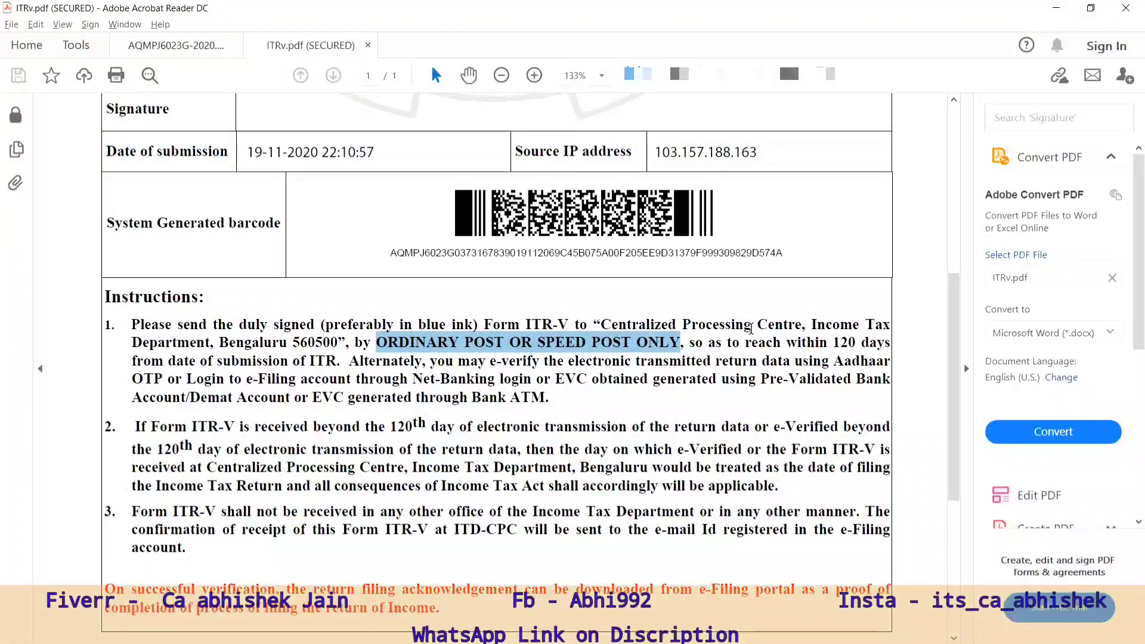
drag(829, 342, 892, 346)
Look over the ITR-V form from the assessment year header and signature field down to the closing note on the filing acknowledgement
scroll(889, 346, up, 5)
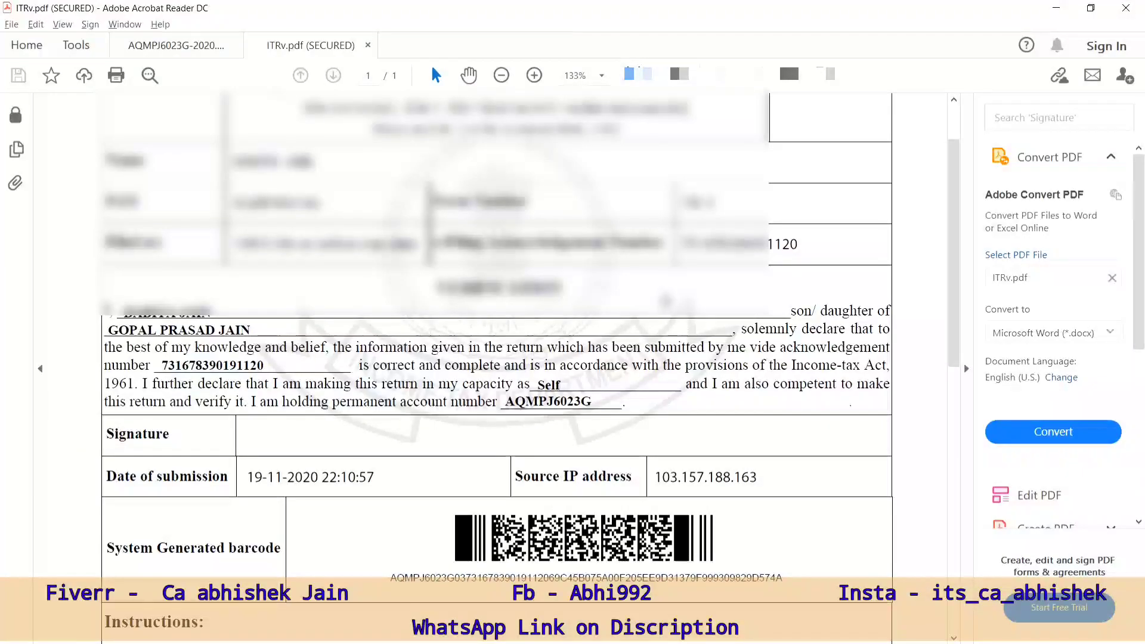
key(alt+space)
key(Escape)
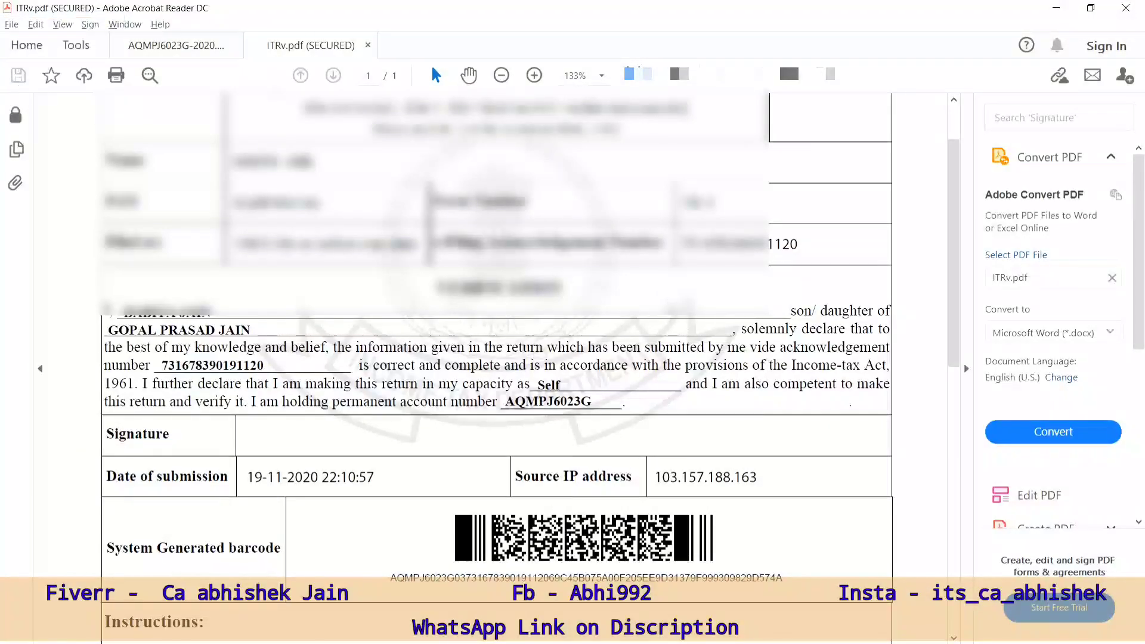
scroll(498, 358, up, 1)
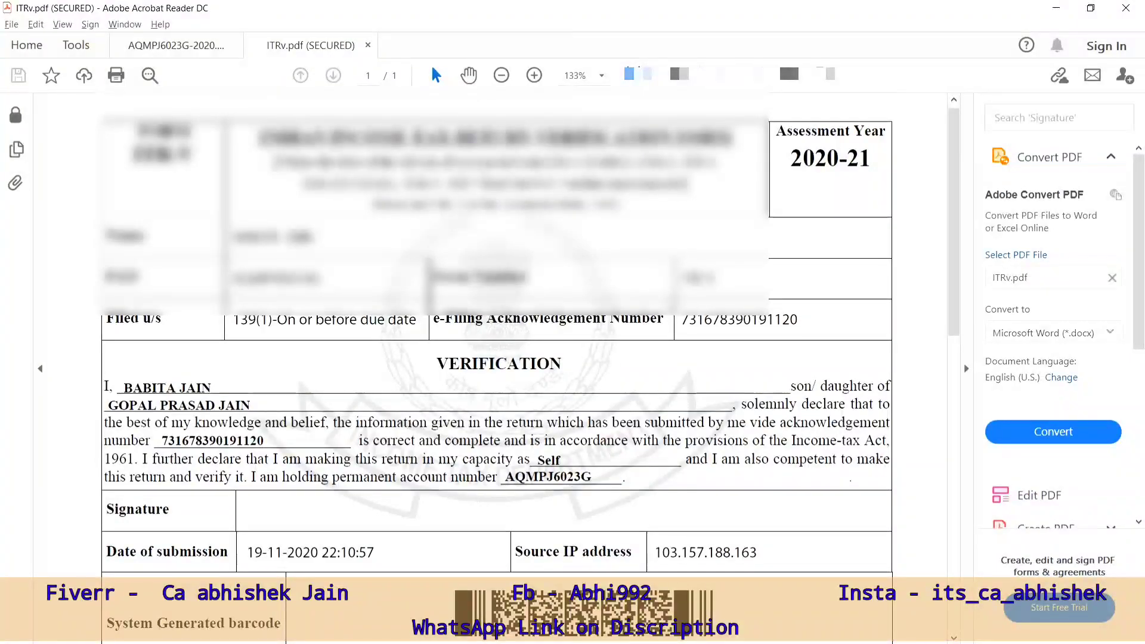
scroll(668, 307, down, 8)
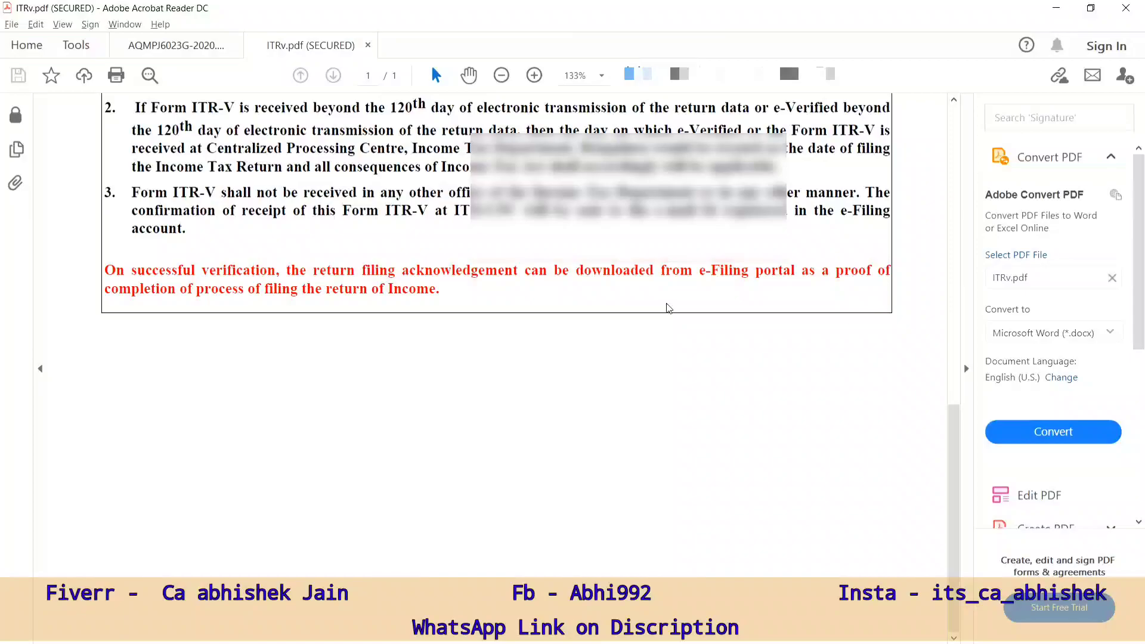
Close Acrobat Reader with its open PDFs and go to the Dashboard of the e-Filing portal in Chrome
key(alt+space)
key(Up)
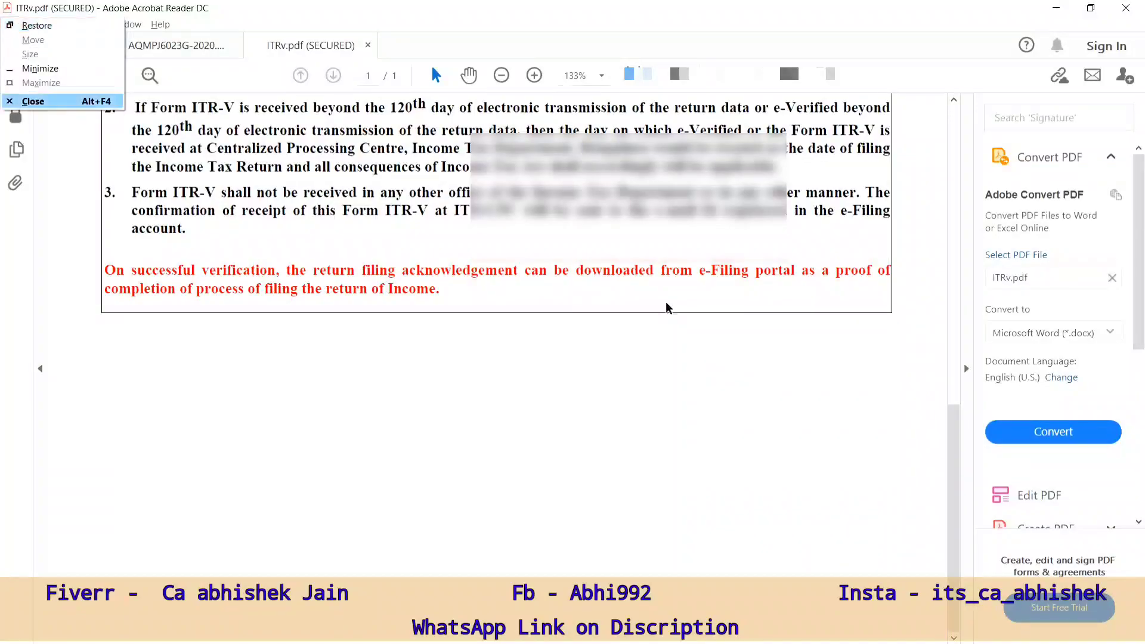
key(Return)
key(Right)
key(Left)
key(Return)
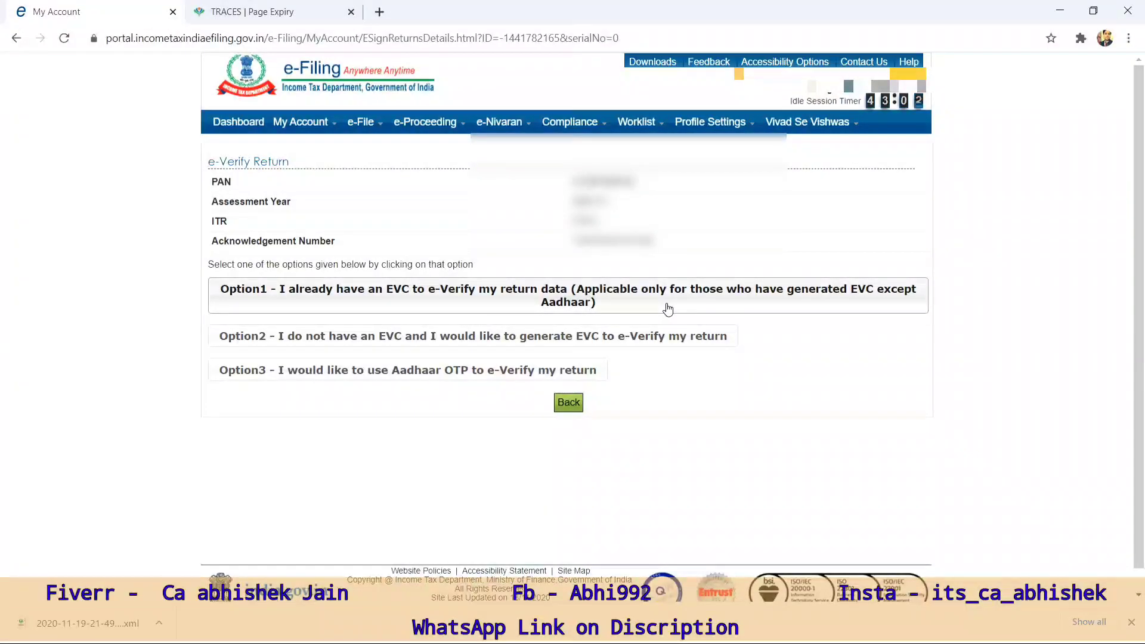
click(252, 128)
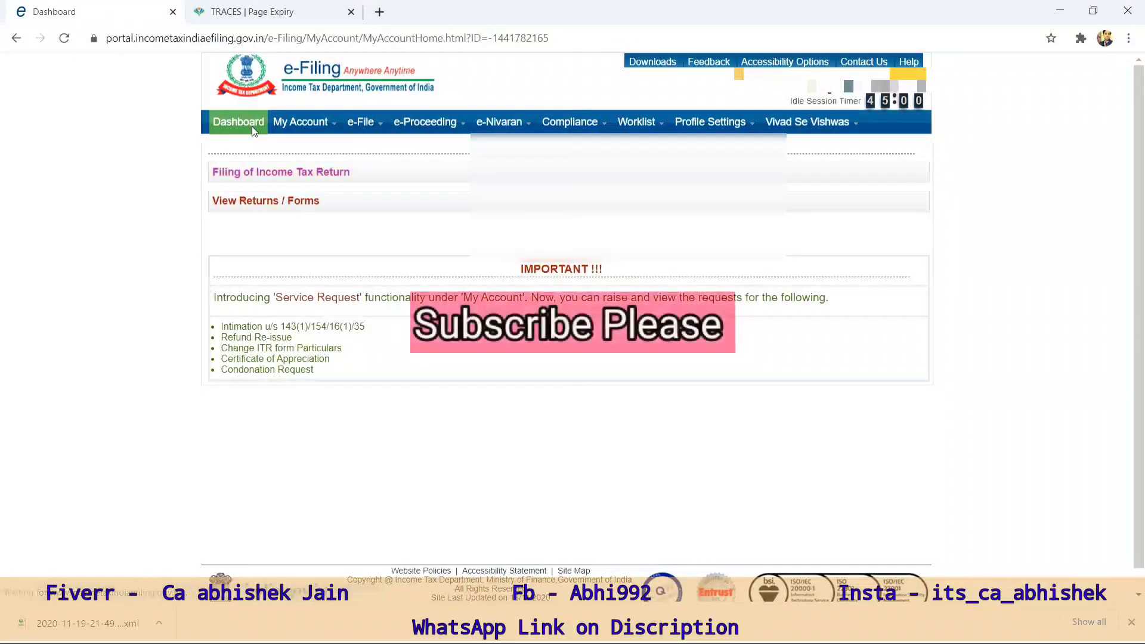